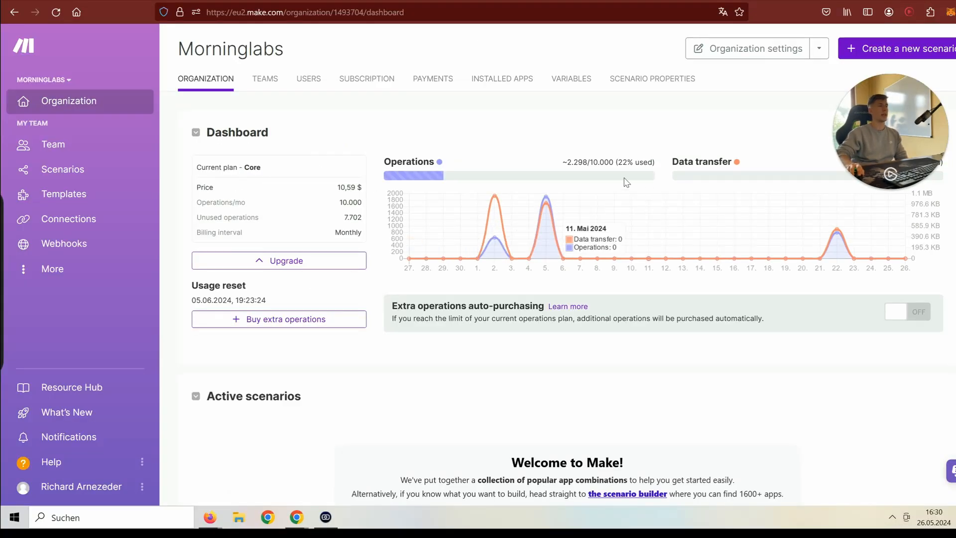
- Browse the organization's Teams page, the My Team dashboard and its member list
{"action": "mouse_move", "coordinate": [478, 174]}
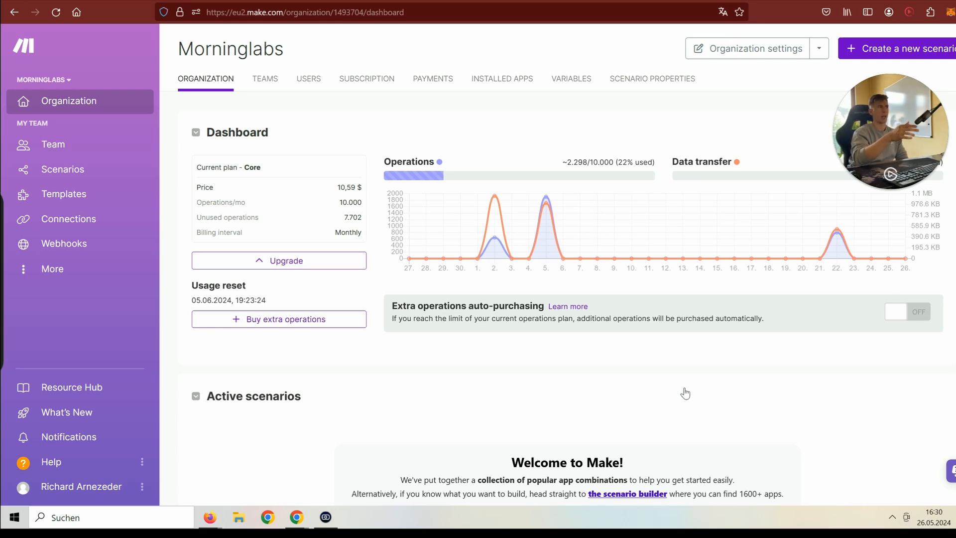
{"action": "left_click_drag", "start_coordinate": [862, 147], "coordinate": [541, 111]}
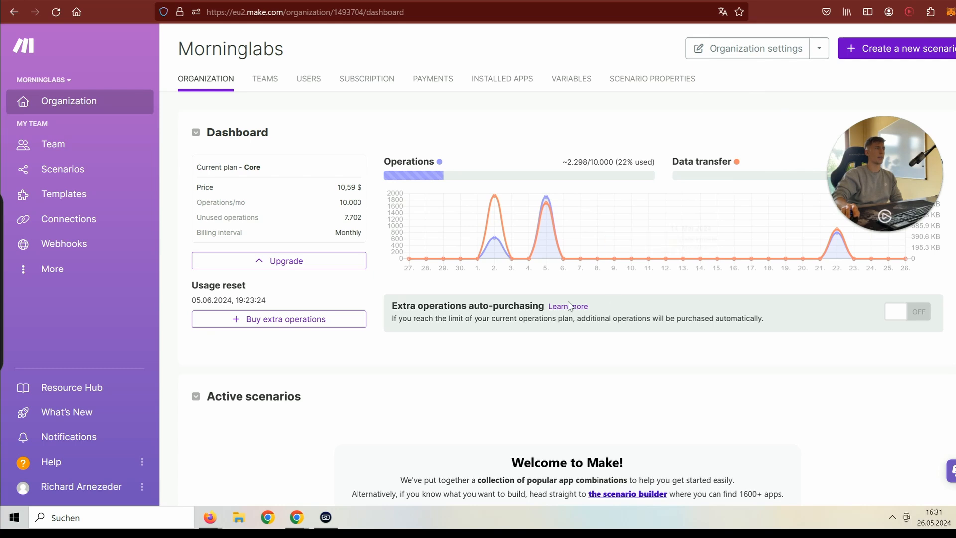
{"action": "scroll", "coordinate": [568, 306], "scroll_direction": "down", "scroll_amount": 8}
{"action": "scroll", "coordinate": [503, 293], "scroll_direction": "up", "scroll_amount": 7}
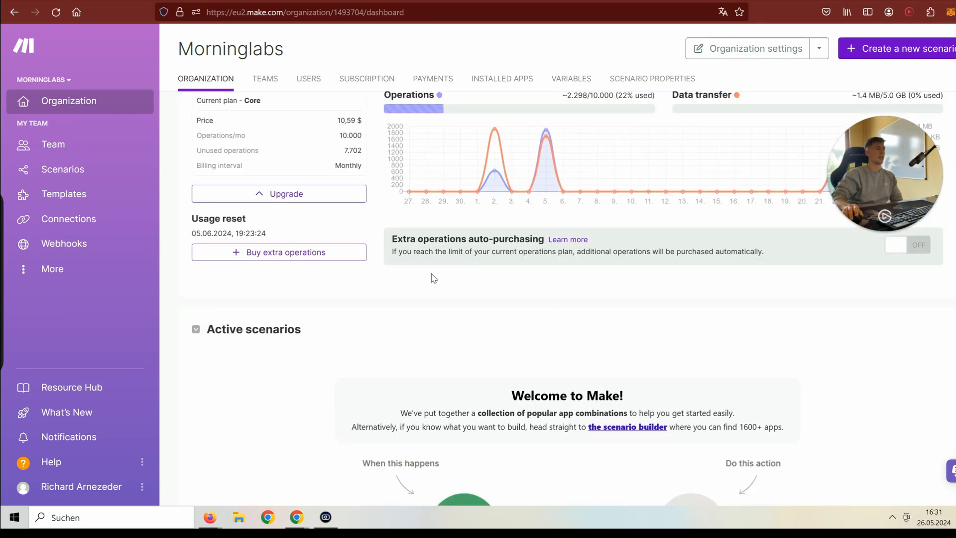
{"action": "scroll", "coordinate": [434, 278], "scroll_direction": "down", "scroll_amount": 5}
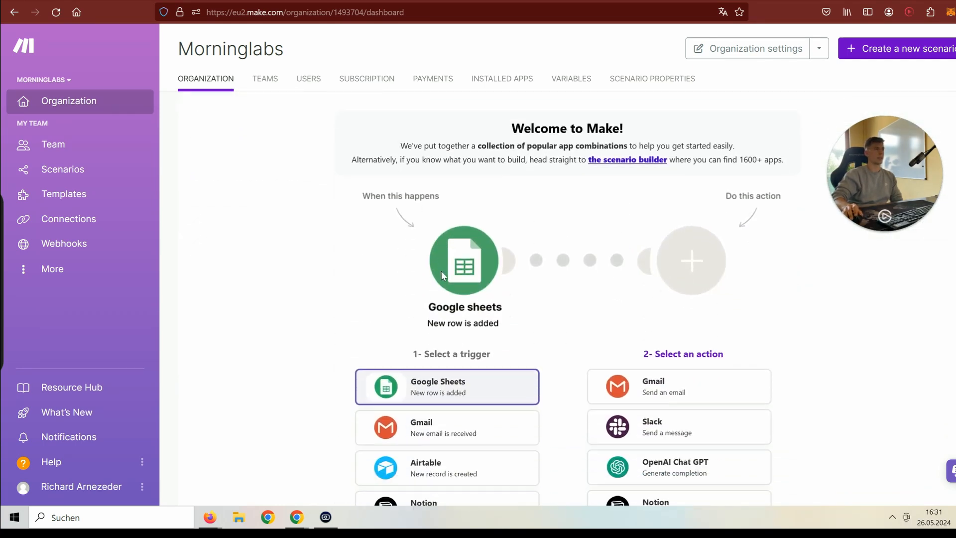
{"action": "scroll", "coordinate": [473, 272], "scroll_direction": "down", "scroll_amount": 5}
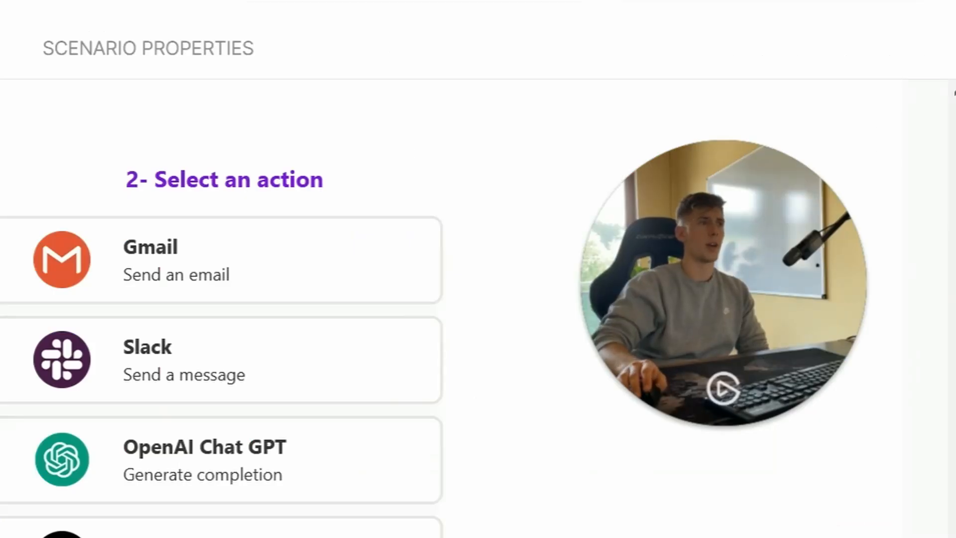
{"action": "scroll", "coordinate": [448, 309], "scroll_direction": "up", "scroll_amount": 5}
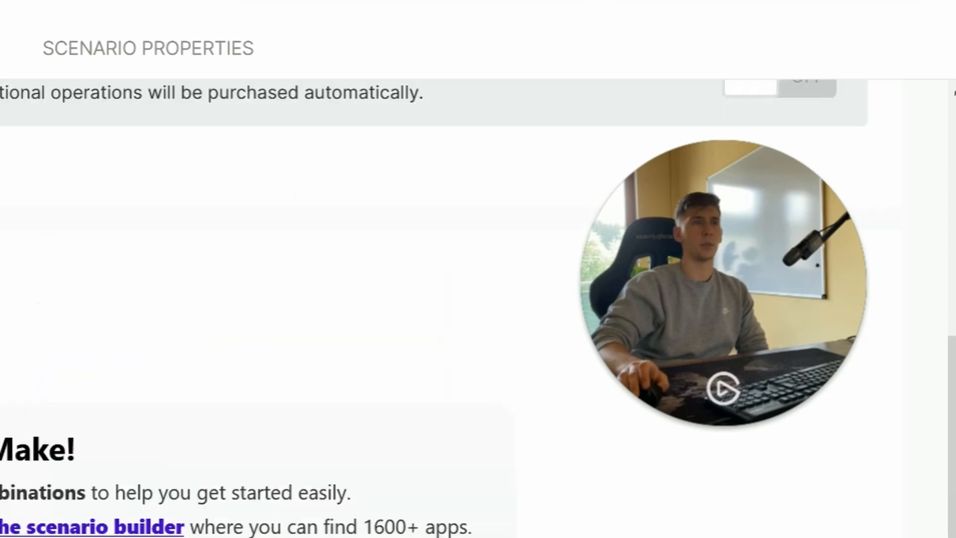
{"action": "scroll", "coordinate": [448, 308], "scroll_direction": "up", "scroll_amount": 4}
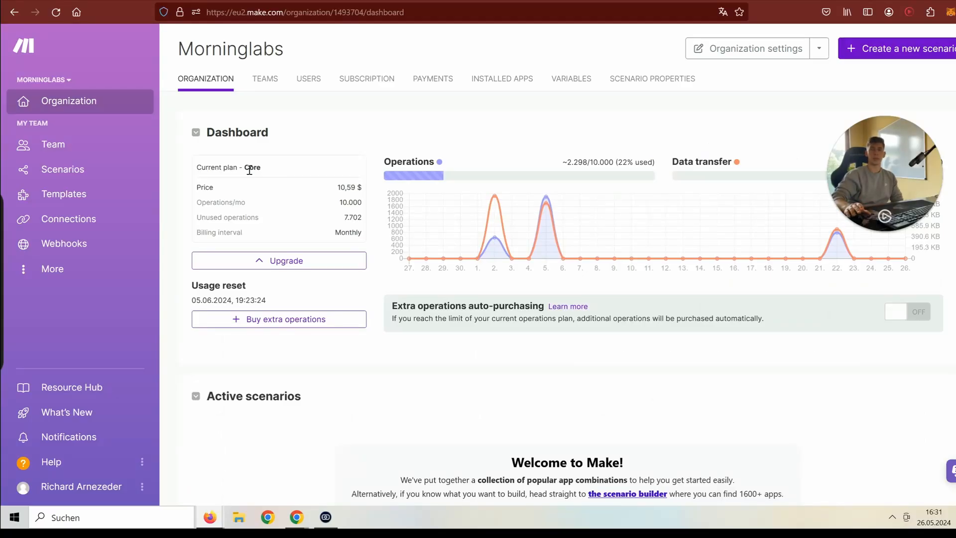
{"action": "left_click", "coordinate": [264, 78]}
{"action": "mouse_move", "coordinate": [232, 162]}
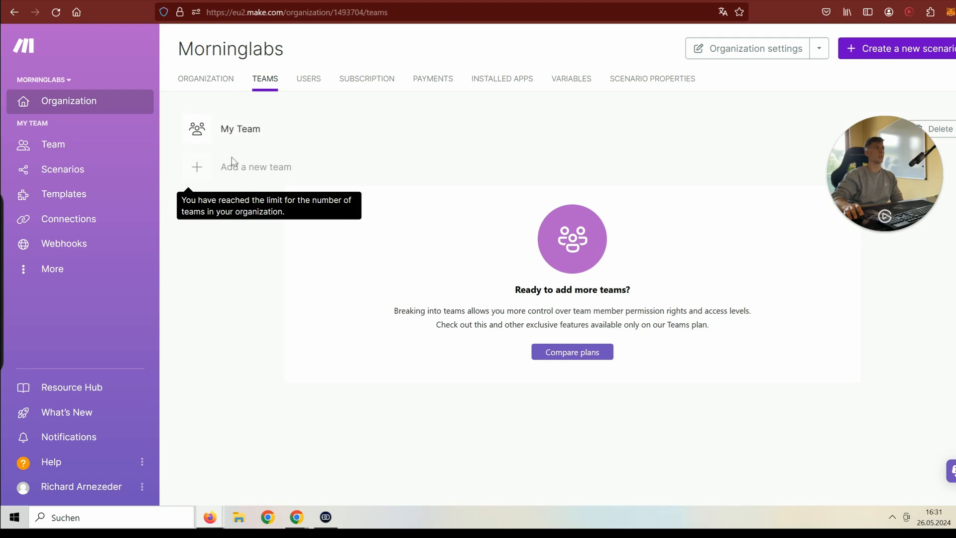
{"action": "left_click", "coordinate": [230, 127]}
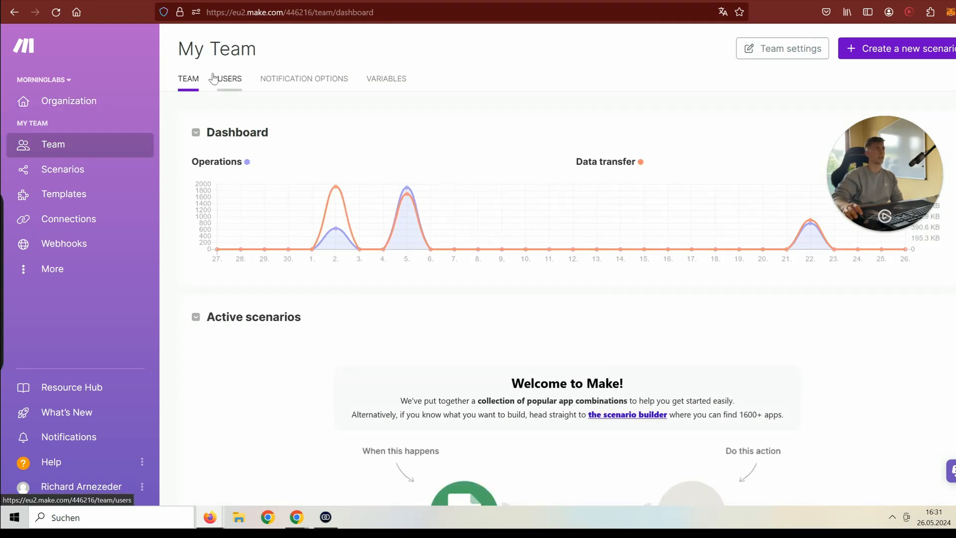
{"action": "left_click", "coordinate": [229, 79]}
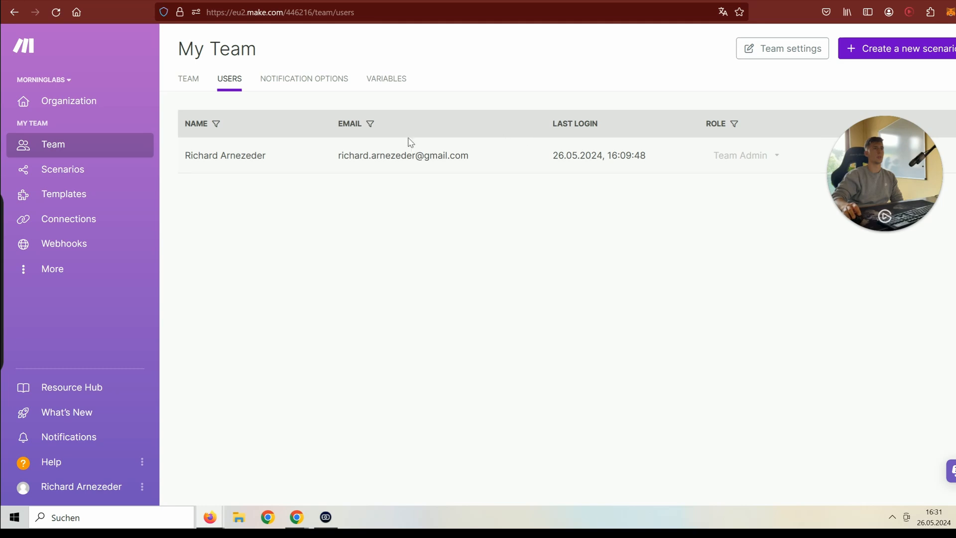
{"action": "left_click", "coordinate": [35, 144]}
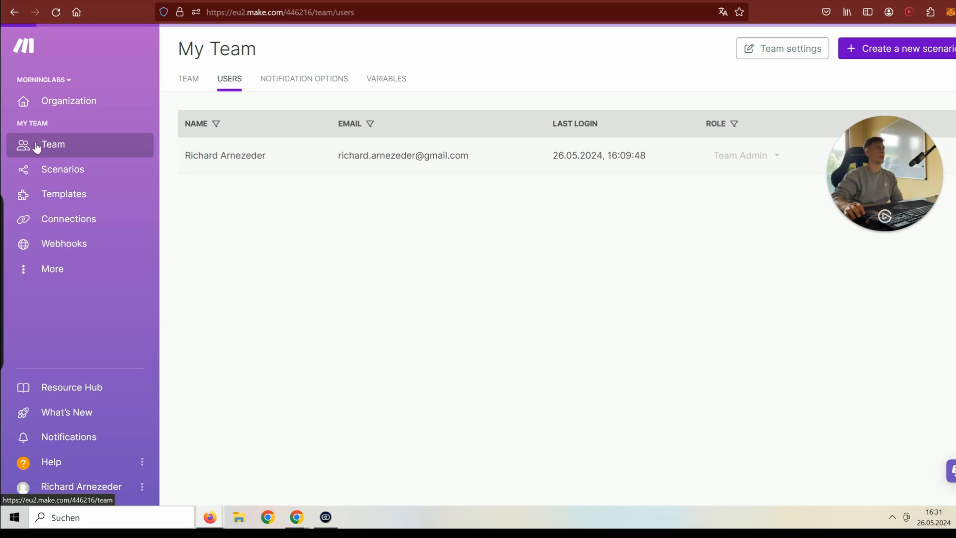
- Review Subscription, Payments, Installed Apps, Variables and Scenario Properties, ending on All scenarios
{"action": "left_click", "coordinate": [68, 111]}
{"action": "left_click", "coordinate": [359, 89]}
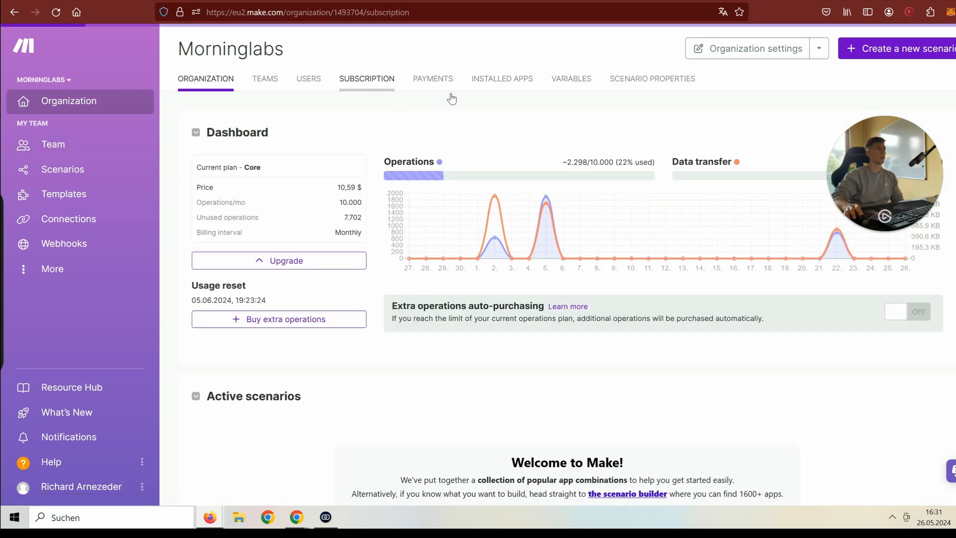
{"action": "left_click", "coordinate": [438, 79]}
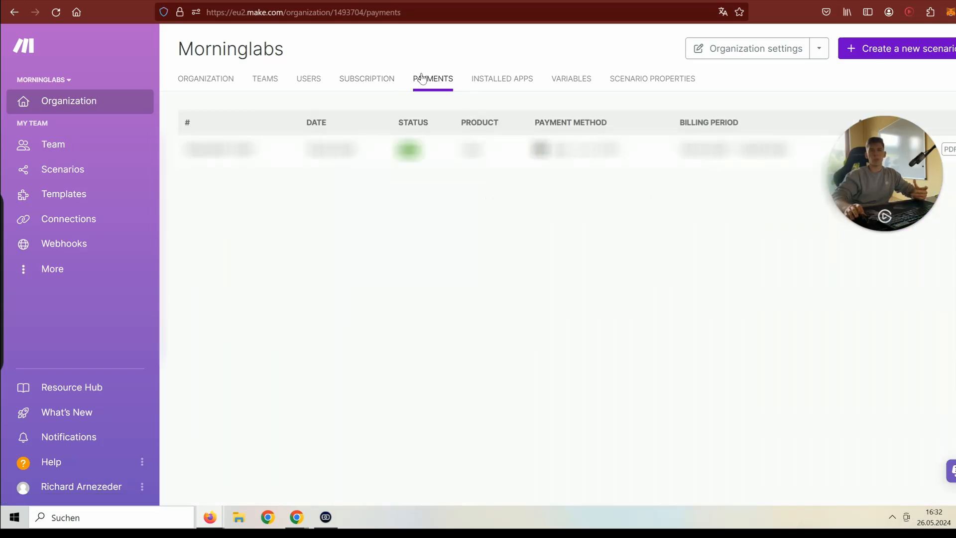
{"action": "left_click", "coordinate": [498, 81]}
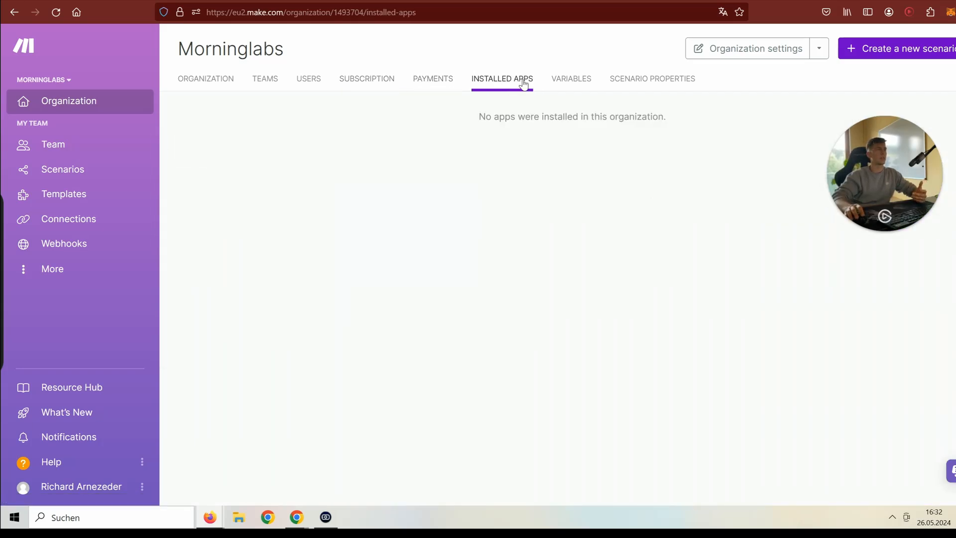
{"action": "left_click", "coordinate": [577, 89]}
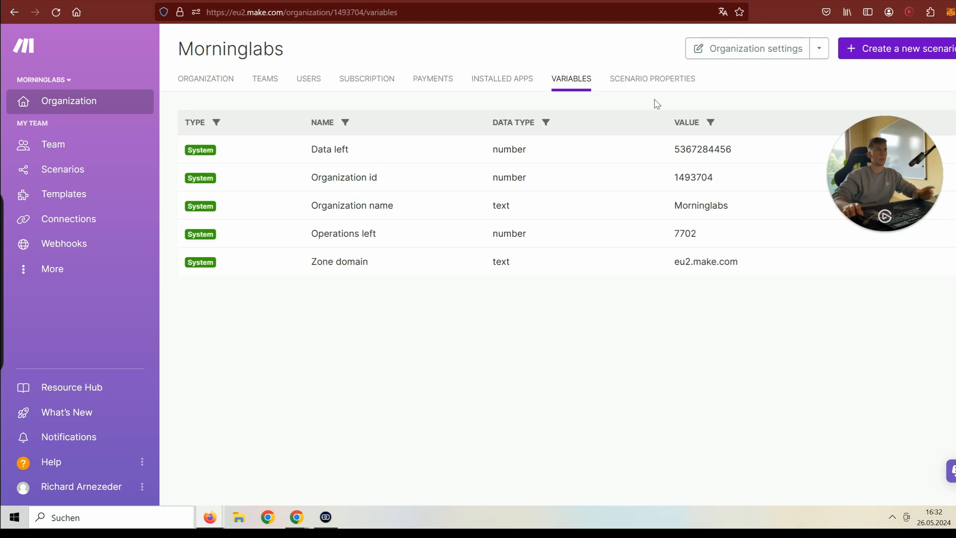
{"action": "left_click", "coordinate": [657, 84]}
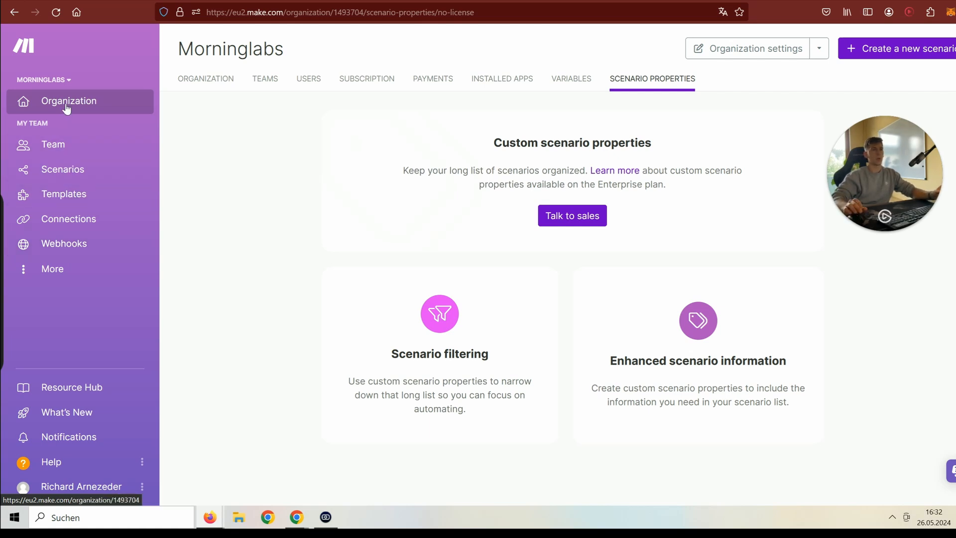
{"action": "left_click", "coordinate": [61, 145]}
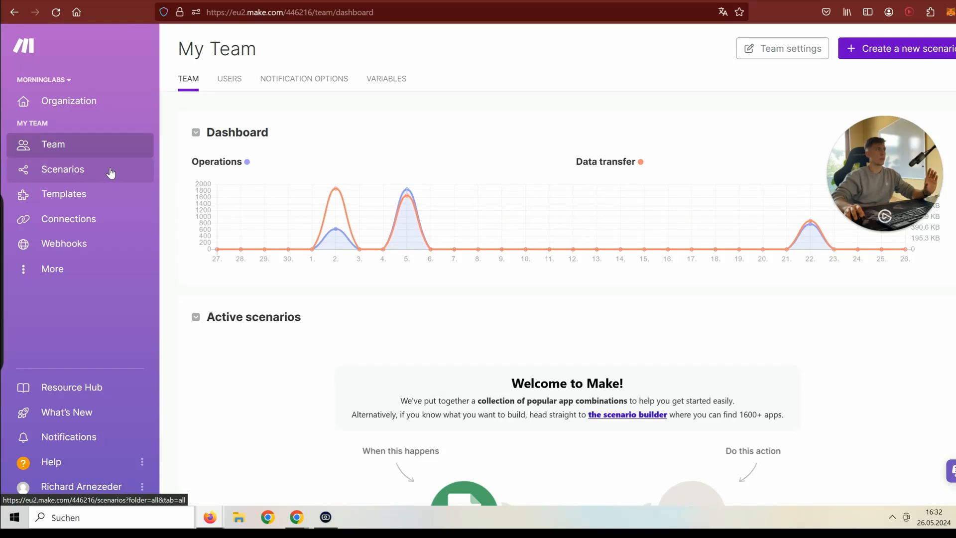
{"action": "left_click", "coordinate": [92, 100]}
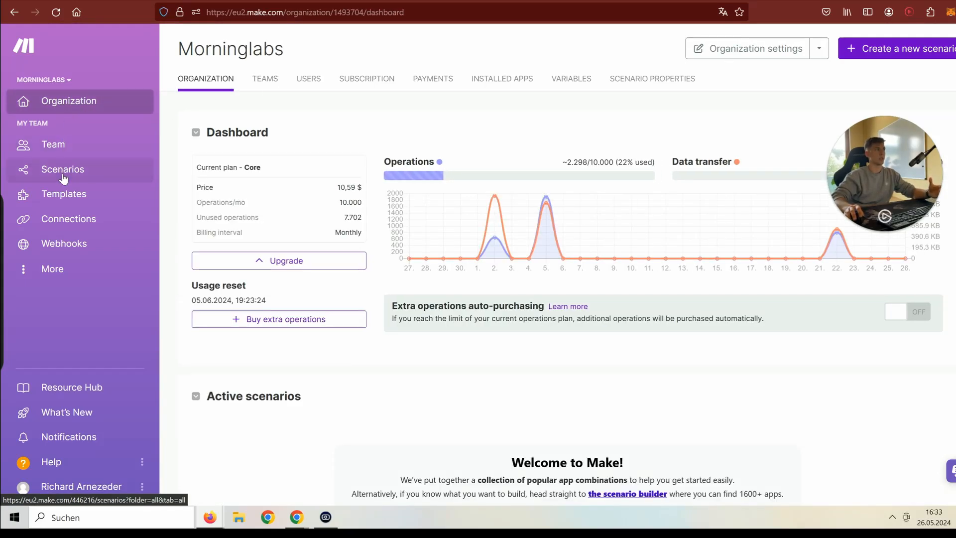
{"action": "left_click", "coordinate": [62, 174]}
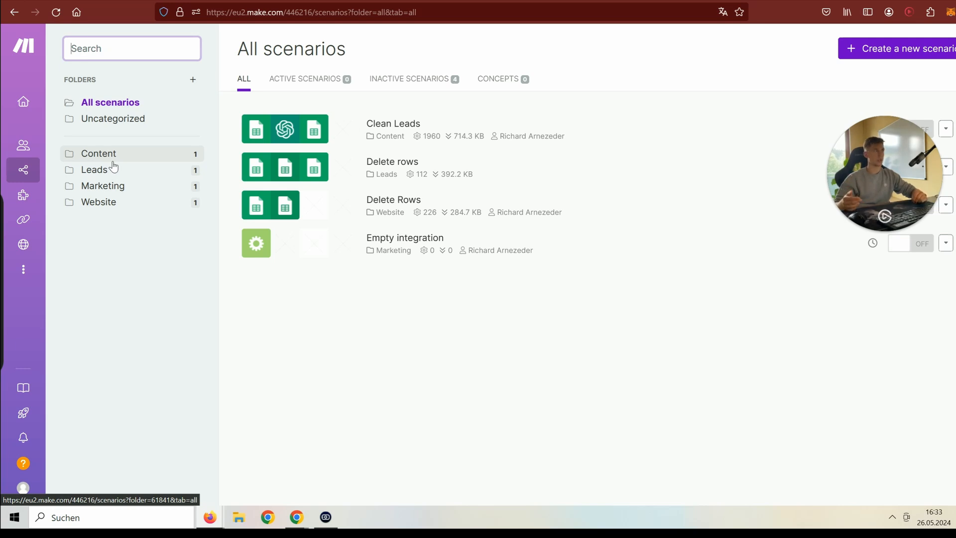
{"action": "left_click", "coordinate": [192, 80]}
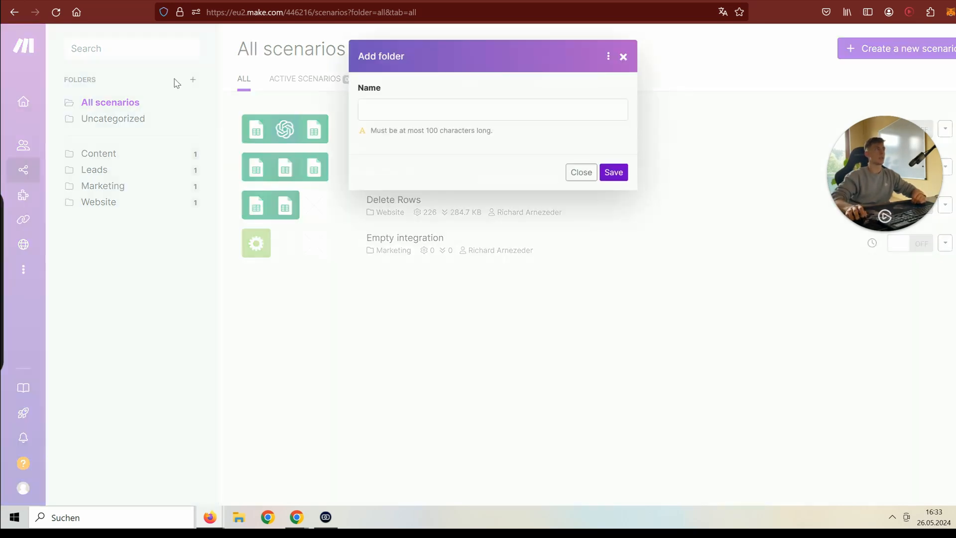
{"action": "left_click", "coordinate": [388, 119]}
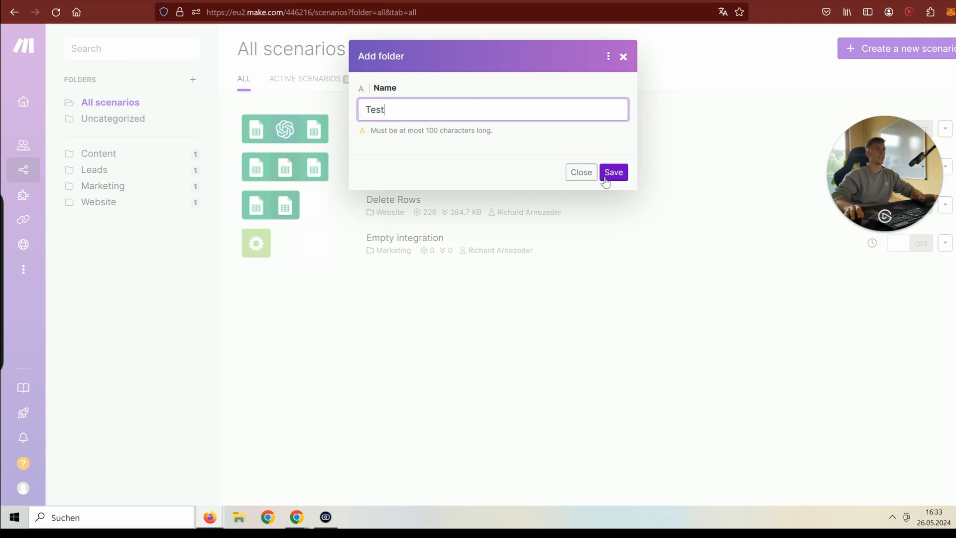
{"action": "left_click", "coordinate": [605, 178]}
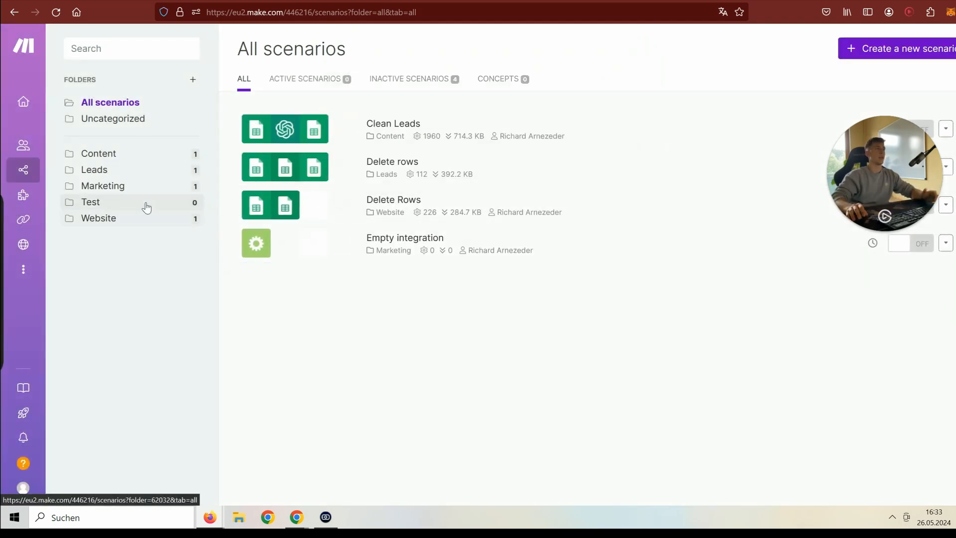
{"action": "left_click_drag", "start_coordinate": [319, 207], "coordinate": [180, 203]}
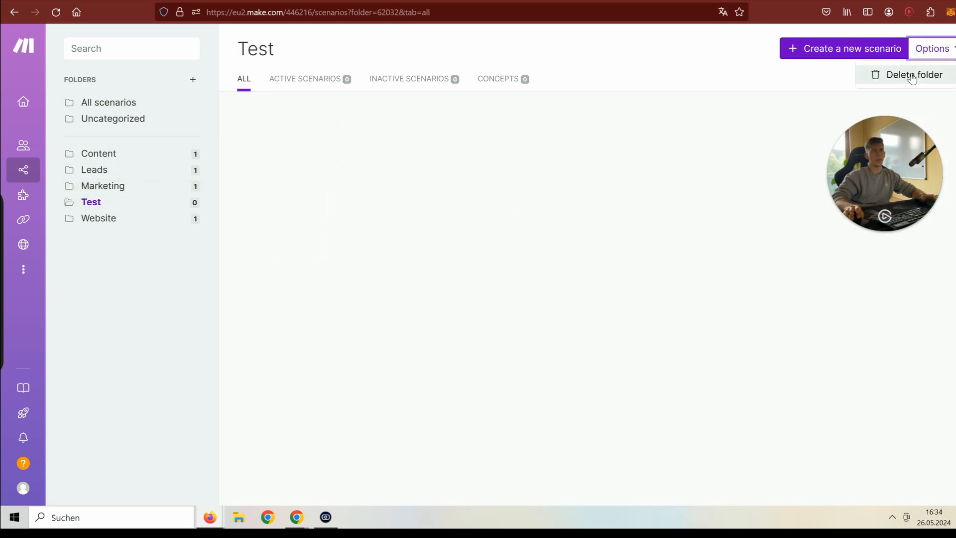
{"action": "left_click", "coordinate": [907, 74]}
{"action": "left_click", "coordinate": [896, 77]}
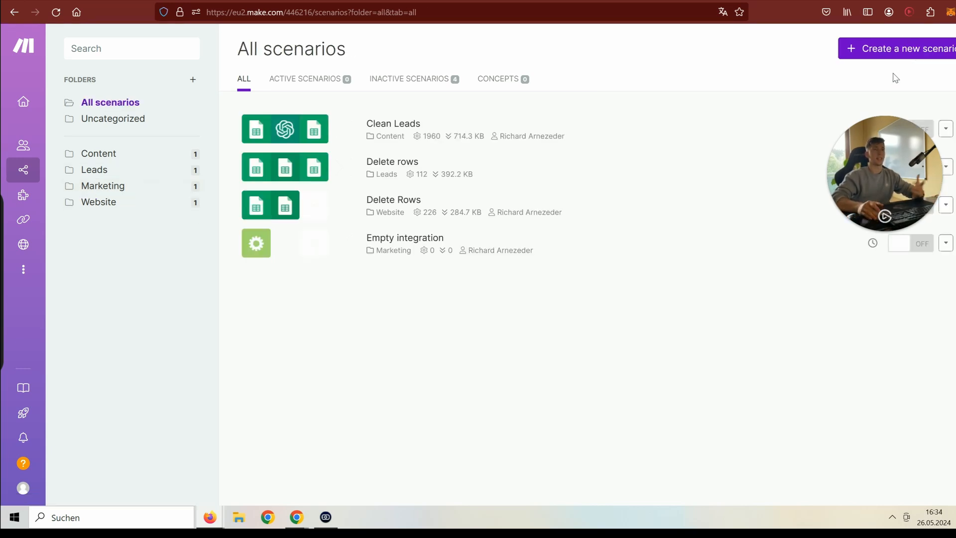
{"action": "mouse_move", "coordinate": [25, 201]}
{"action": "left_click", "coordinate": [58, 196]}
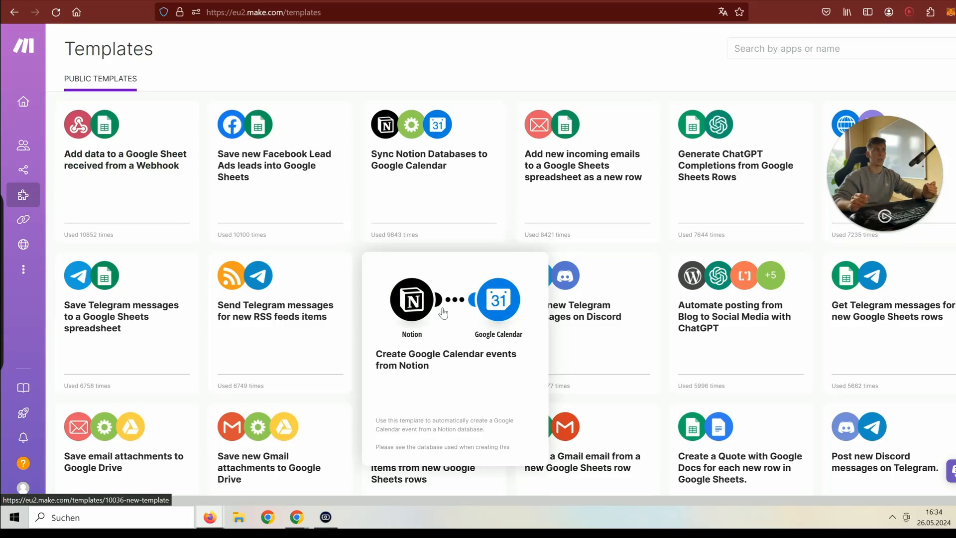
{"action": "scroll", "coordinate": [612, 391], "scroll_direction": "down", "scroll_amount": 1}
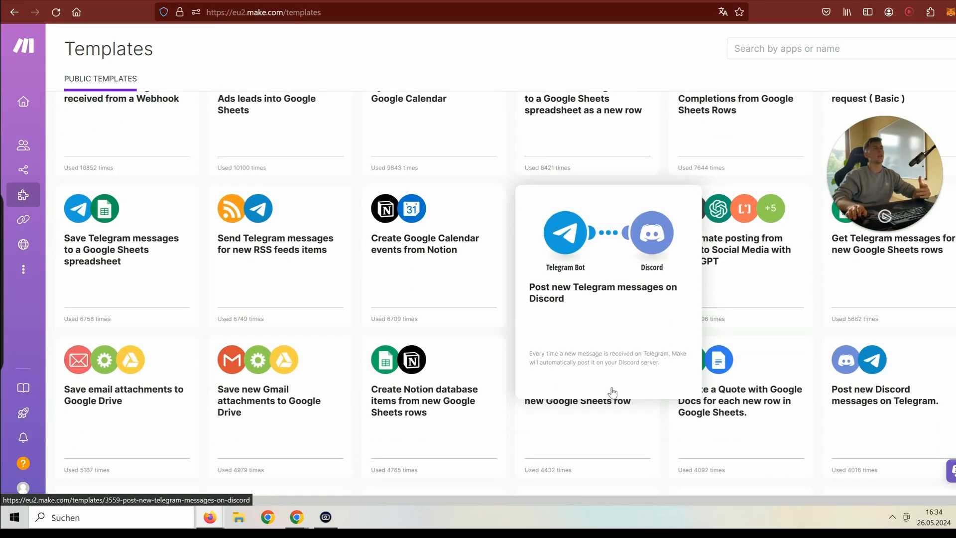
{"action": "scroll", "coordinate": [612, 392], "scroll_direction": "up", "scroll_amount": 1}
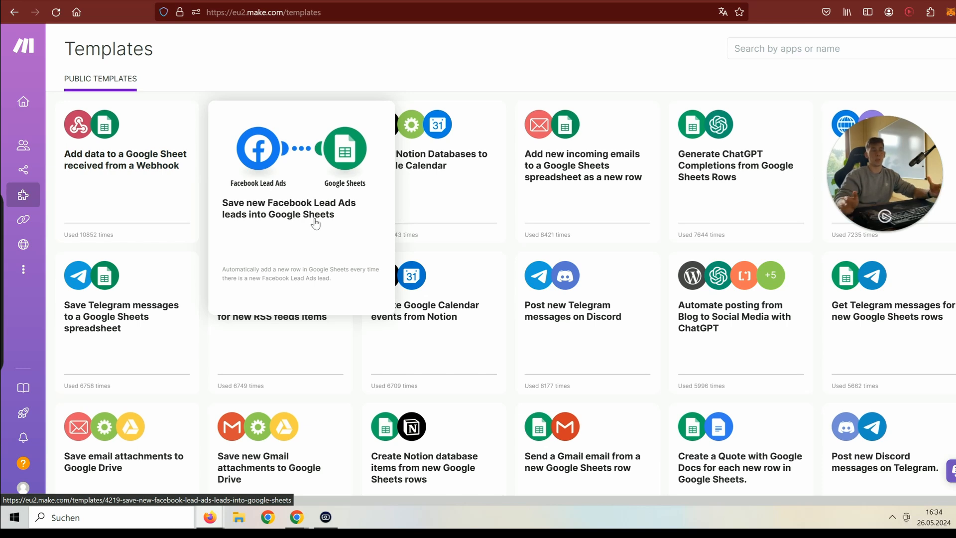
{"action": "scroll", "coordinate": [667, 199], "scroll_direction": "down", "scroll_amount": 2}
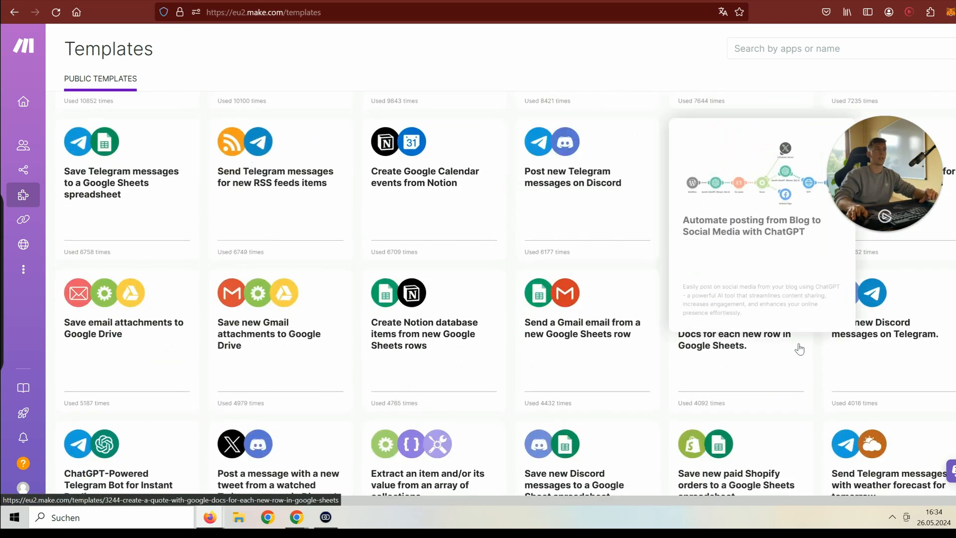
{"action": "scroll", "coordinate": [799, 348], "scroll_direction": "down", "scroll_amount": 2}
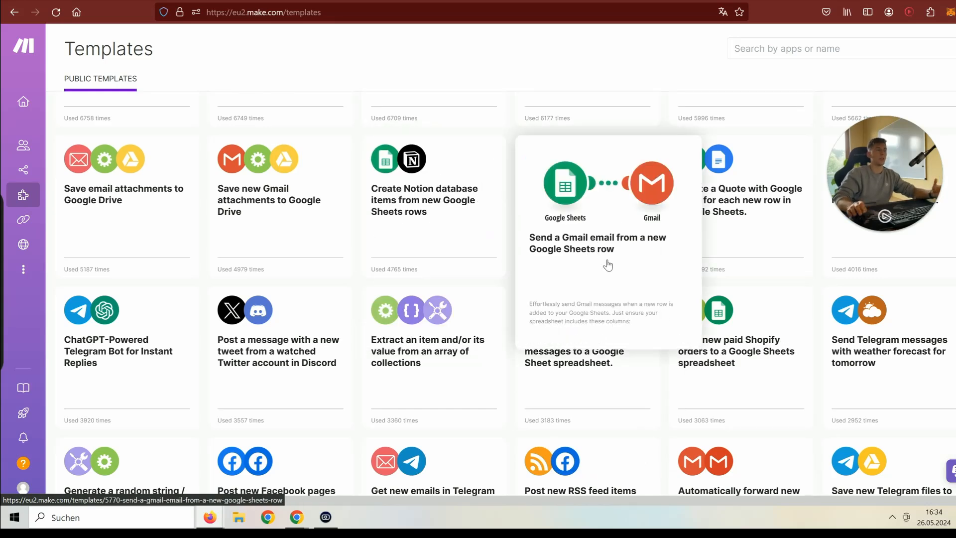
{"action": "scroll", "coordinate": [697, 324], "scroll_direction": "down", "scroll_amount": 10}
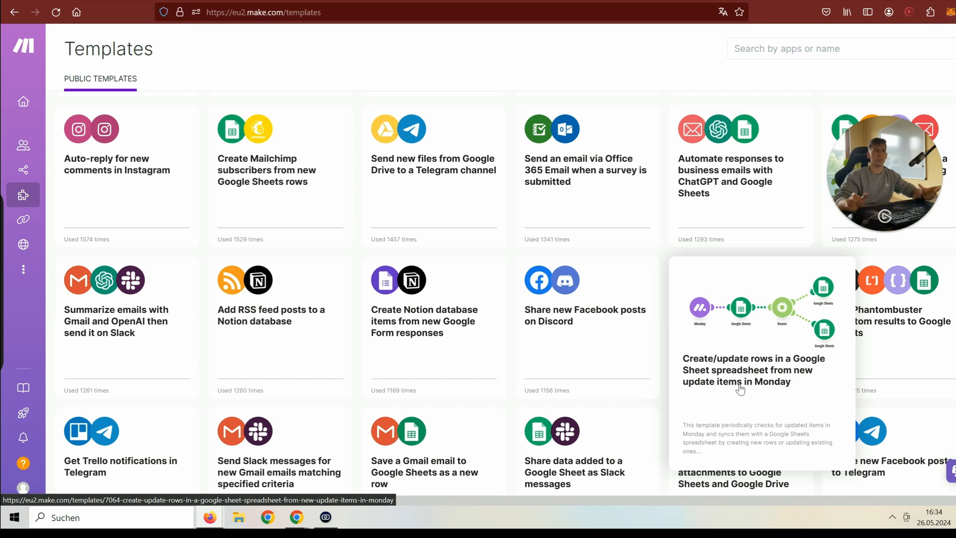
{"action": "scroll", "coordinate": [823, 388], "scroll_direction": "down", "scroll_amount": 8}
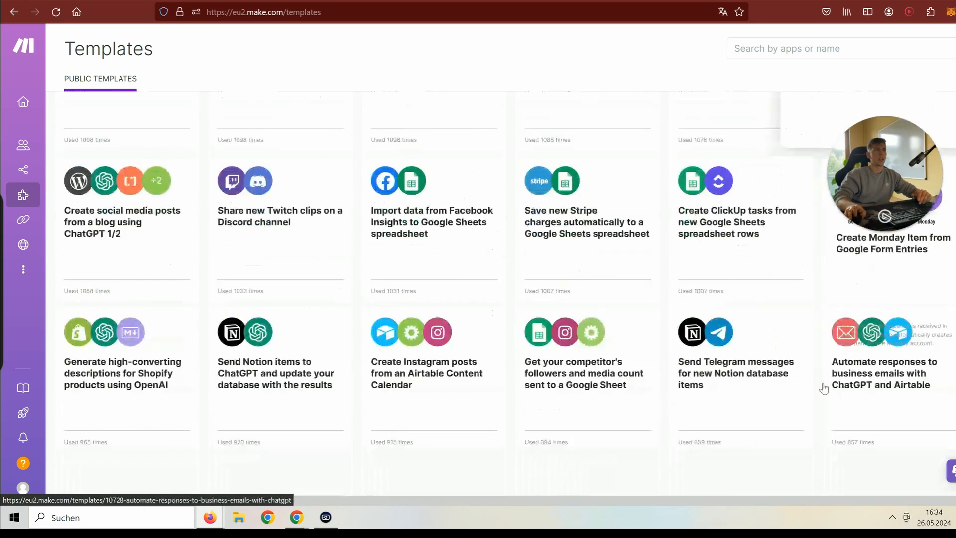
{"action": "scroll", "coordinate": [823, 389], "scroll_direction": "down", "scroll_amount": 8}
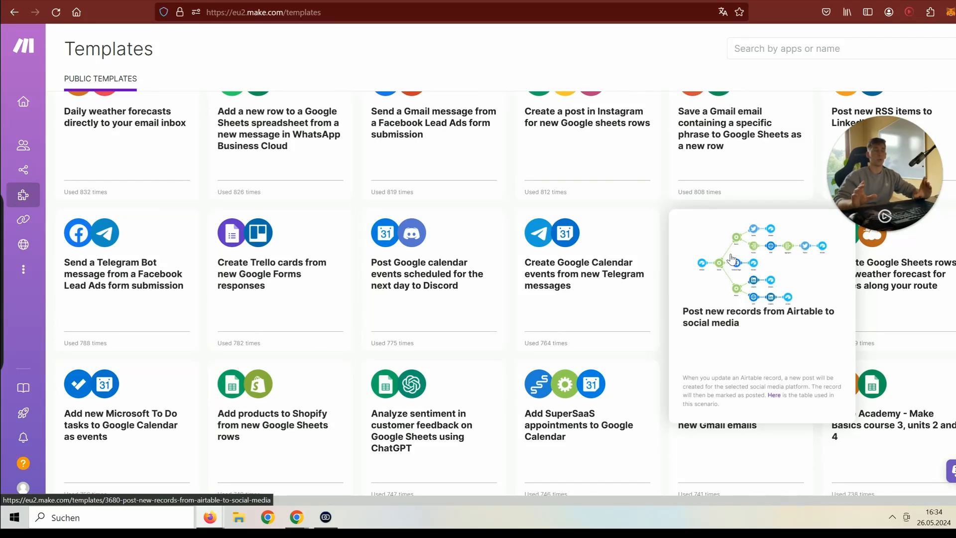
{"action": "scroll", "coordinate": [731, 258], "scroll_direction": "down", "scroll_amount": 15}
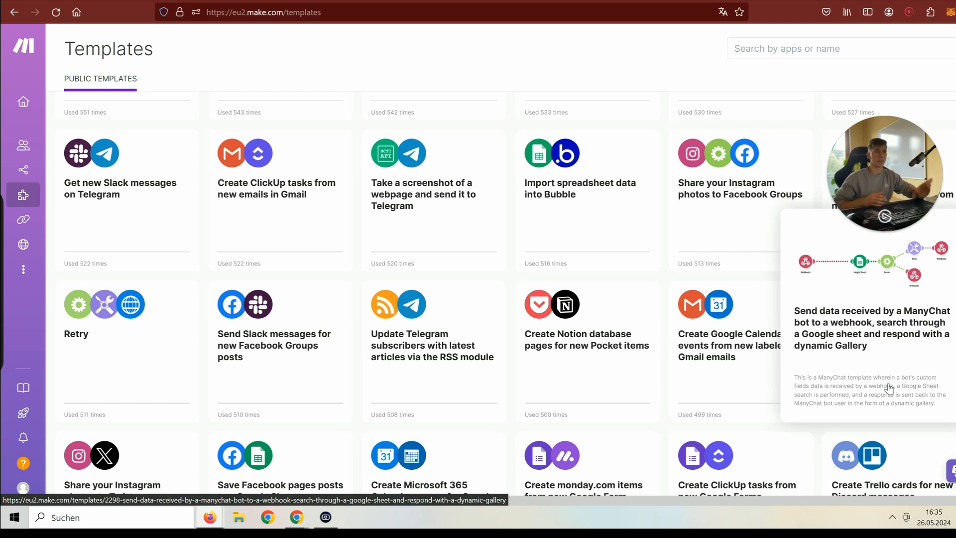
{"action": "mouse_move", "coordinate": [31, 231]}
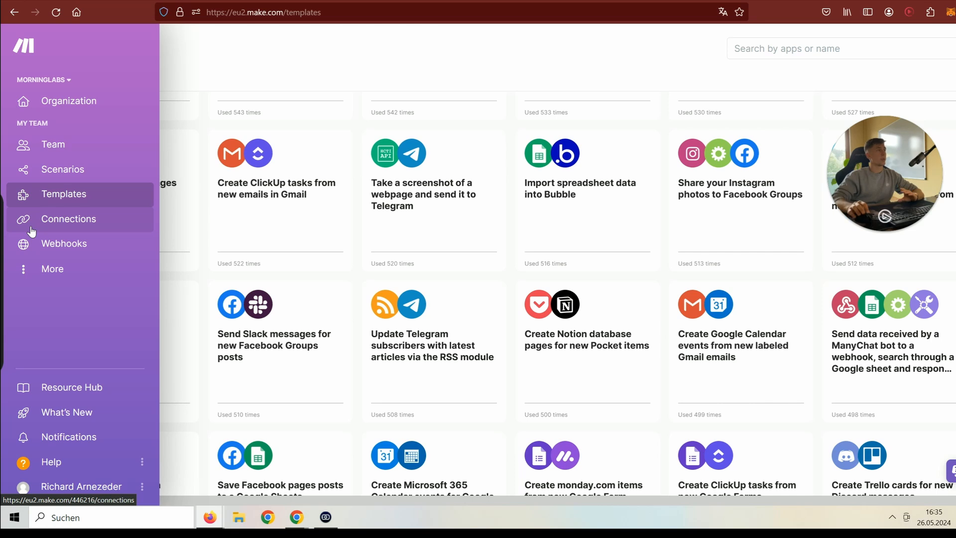
{"action": "left_click", "coordinate": [30, 229]}
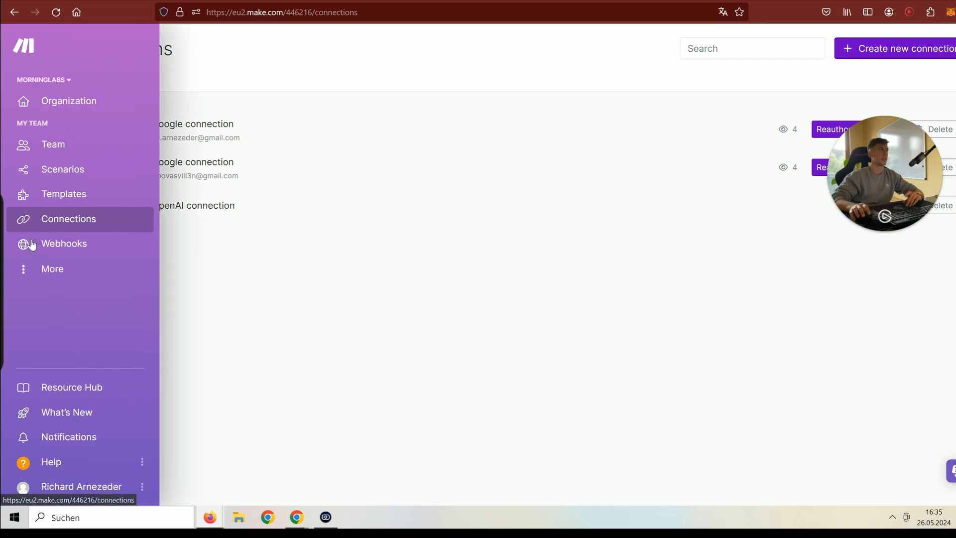
{"action": "left_click", "coordinate": [24, 244]}
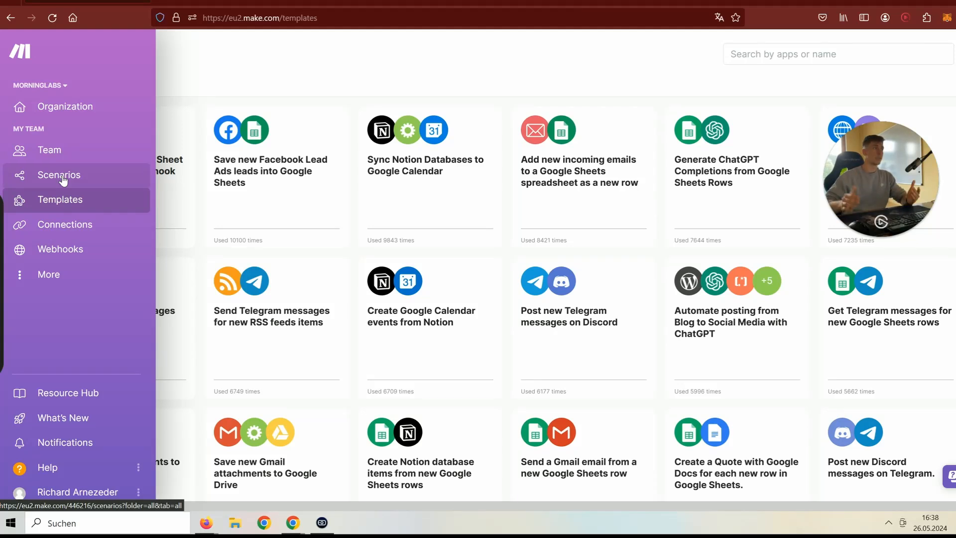
- Start a new empty scenario from the Scenarios list
{"action": "left_click", "coordinate": [62, 177]}
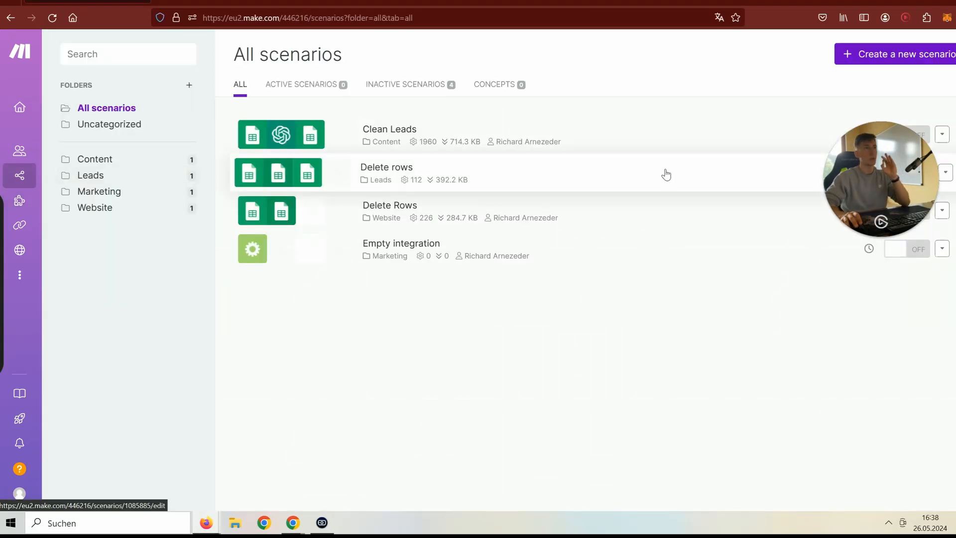
{"action": "left_click", "coordinate": [919, 56]}
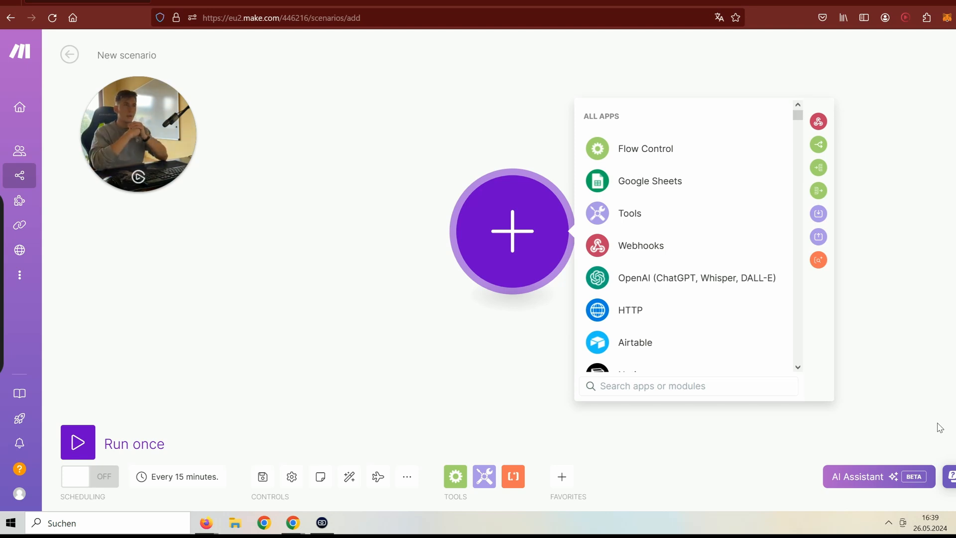
{"action": "scroll", "coordinate": [687, 318], "scroll_direction": "down", "scroll_amount": 9}
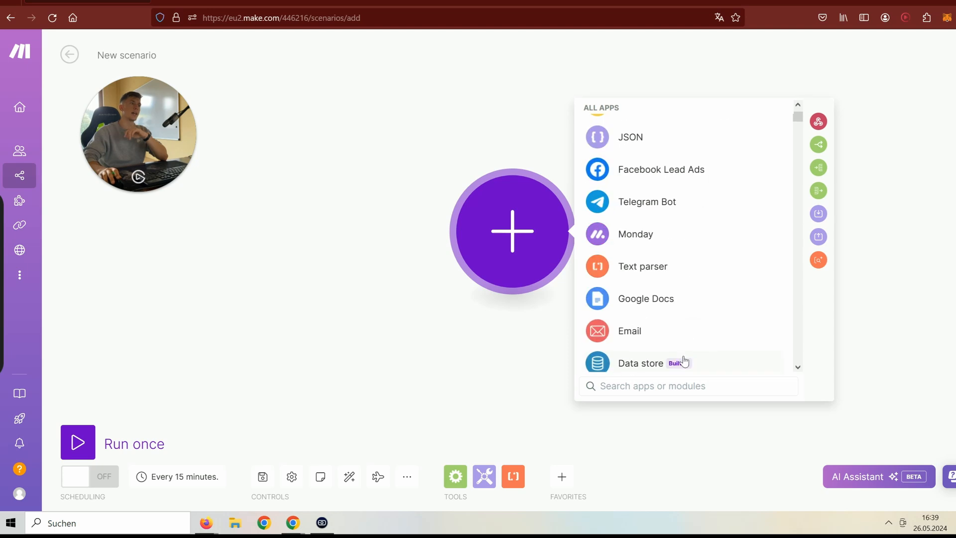
{"action": "scroll", "coordinate": [679, 344], "scroll_direction": "down", "scroll_amount": 5}
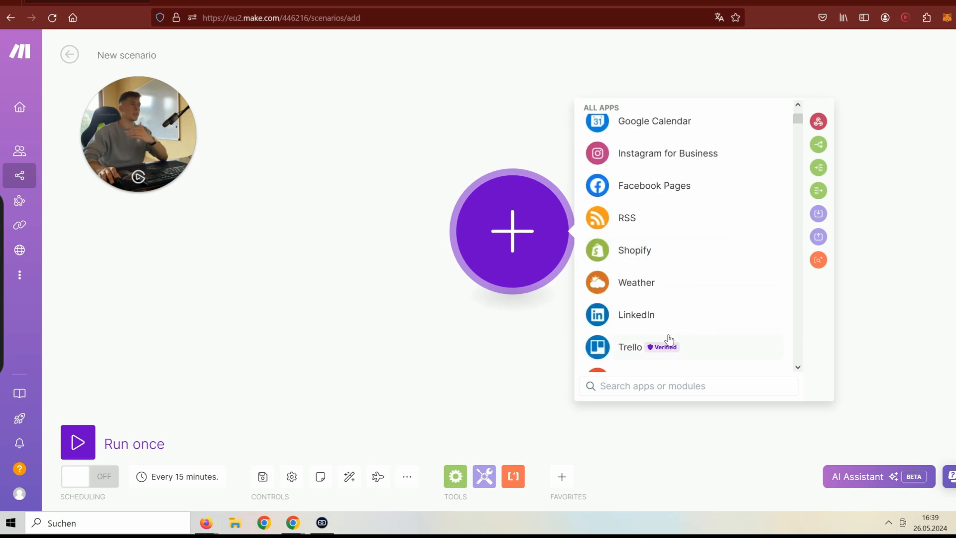
{"action": "scroll", "coordinate": [662, 349], "scroll_direction": "down", "scroll_amount": 5}
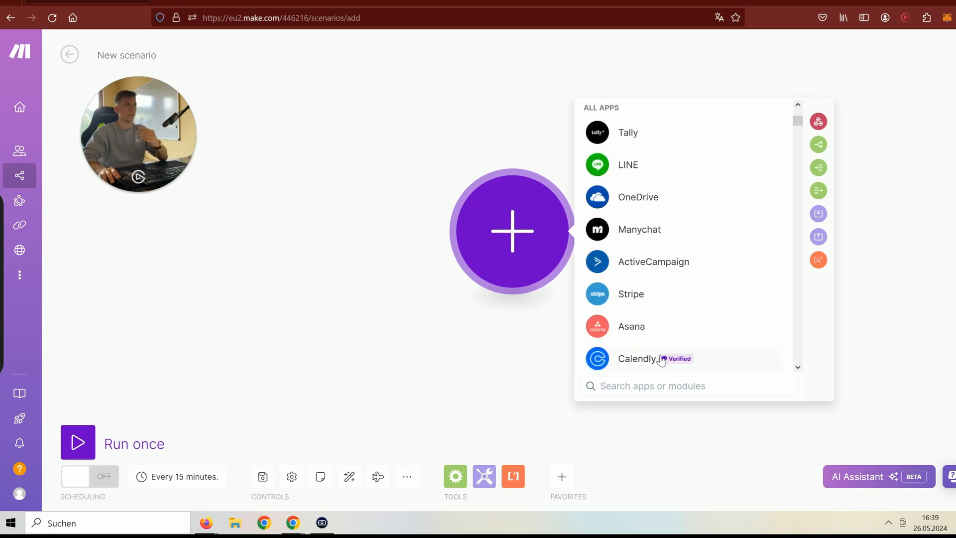
{"action": "scroll", "coordinate": [663, 299], "scroll_direction": "up", "scroll_amount": 3}
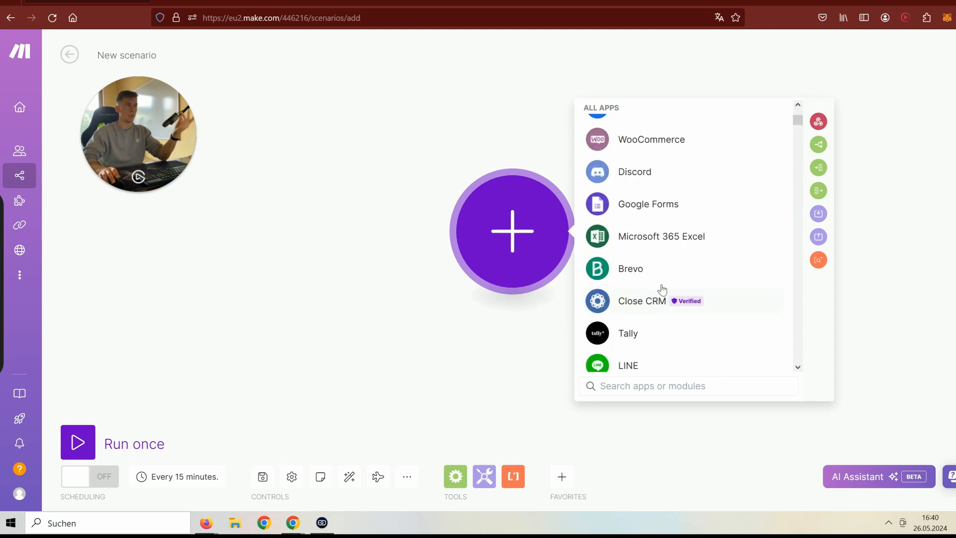
- Choose Google Forms with its Watch Responses trigger as the first module
{"action": "left_click", "coordinate": [644, 219]}
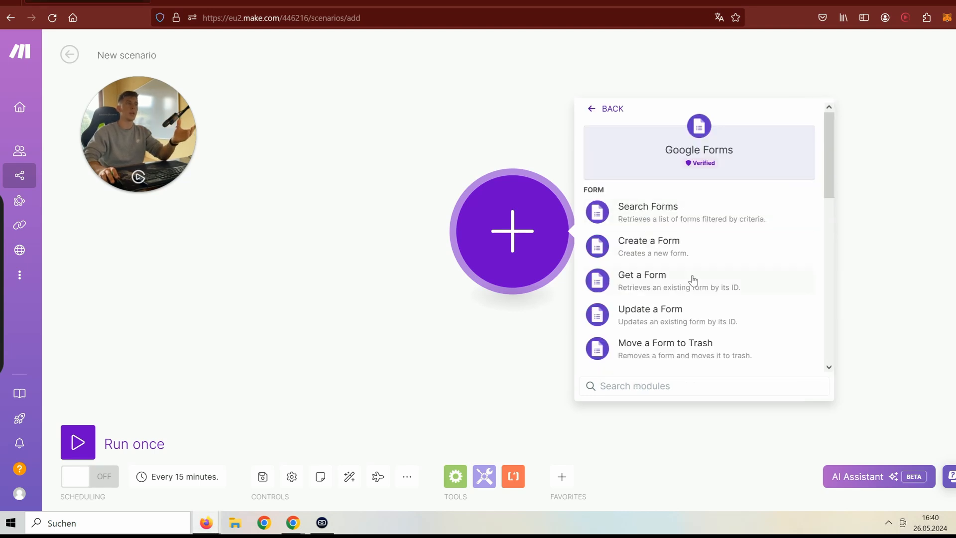
{"action": "scroll", "coordinate": [692, 296], "scroll_direction": "down", "scroll_amount": 2}
{"action": "scroll", "coordinate": [699, 318], "scroll_direction": "up", "scroll_amount": 2}
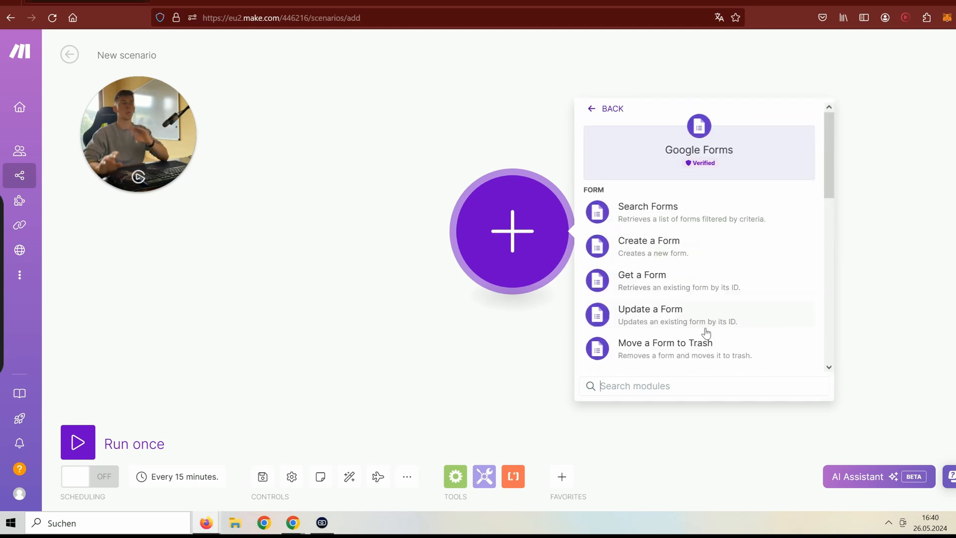
{"action": "scroll", "coordinate": [706, 333], "scroll_direction": "down", "scroll_amount": 2}
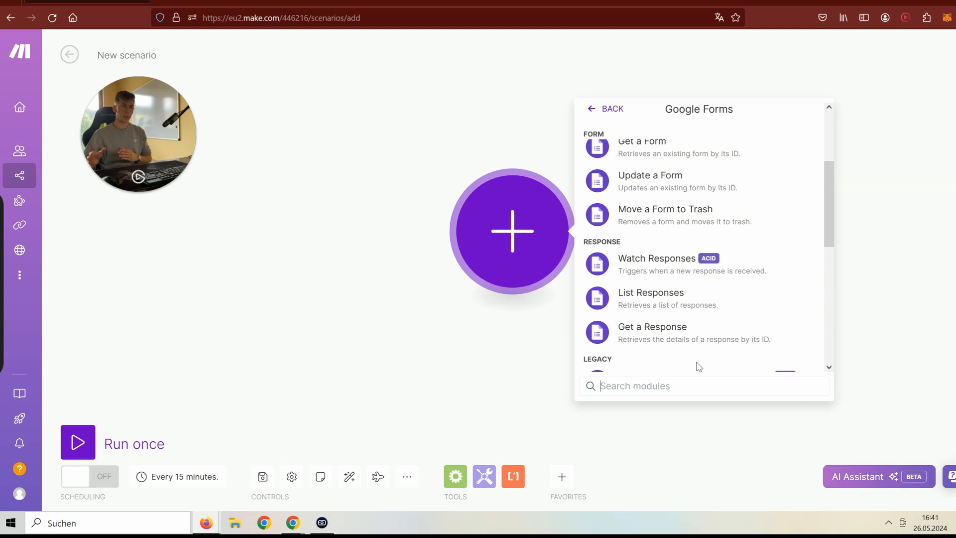
{"action": "left_click", "coordinate": [671, 272]}
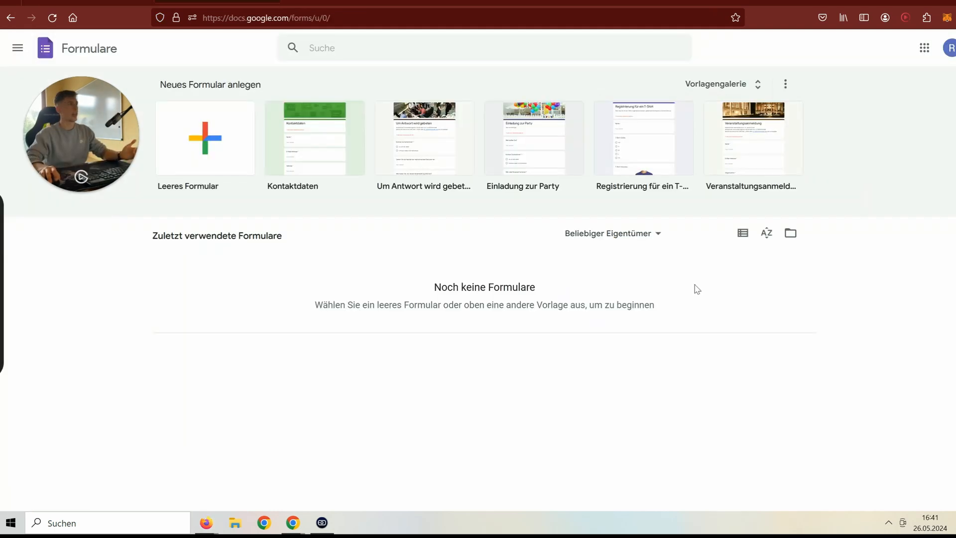
- Create a new blank Google Form from the Leeres Formular tile
{"action": "left_click", "coordinate": [247, 158]}
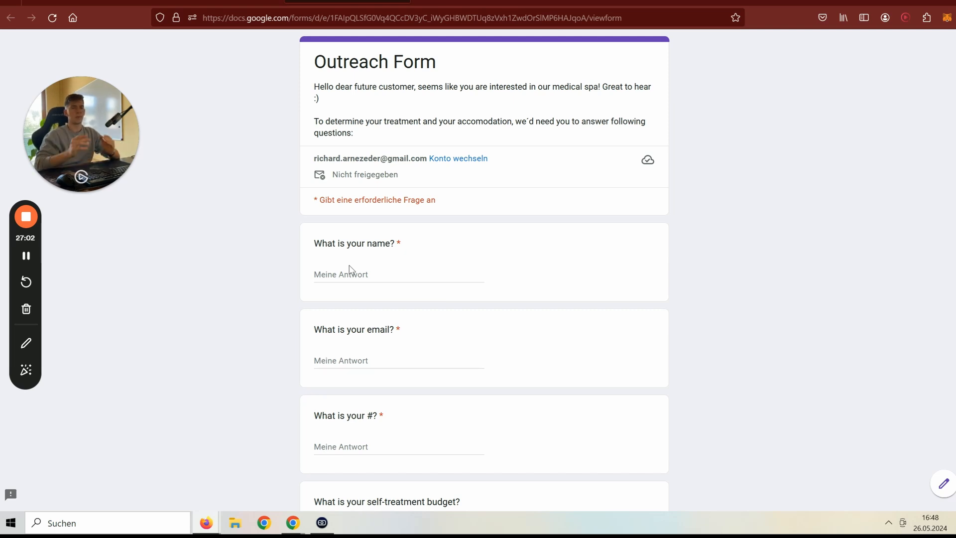
- Look over the Outreach Form and switch between it and the untitled form's editor
{"action": "scroll", "coordinate": [349, 269], "scroll_direction": "down", "scroll_amount": 3}
{"action": "scroll", "coordinate": [351, 266], "scroll_direction": "up", "scroll_amount": 1}
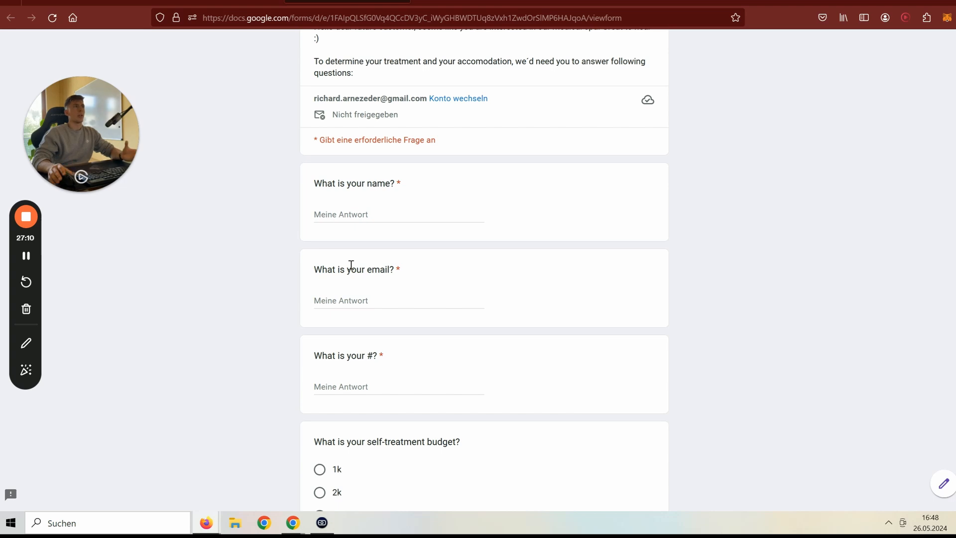
{"action": "scroll", "coordinate": [351, 269], "scroll_direction": "down", "scroll_amount": 3}
{"action": "scroll", "coordinate": [351, 268], "scroll_direction": "up", "scroll_amount": 3}
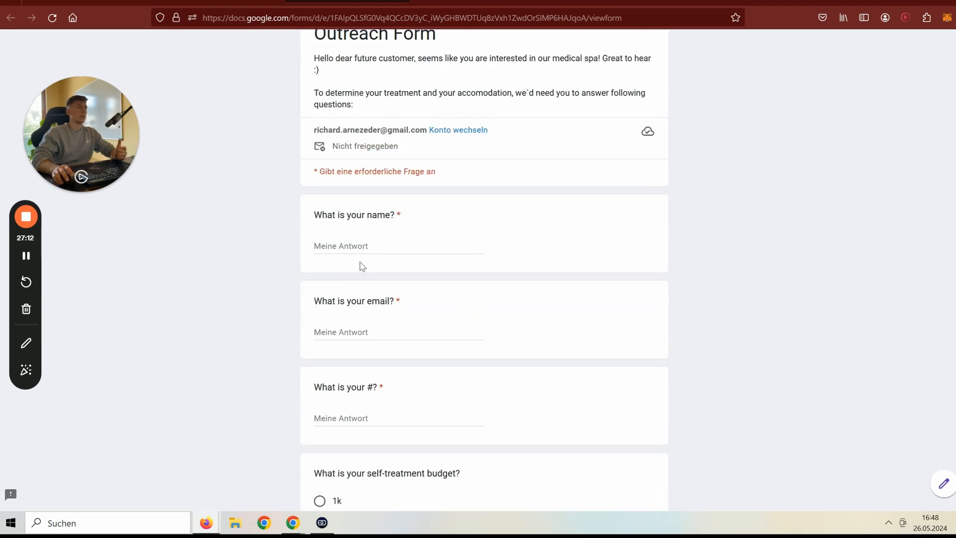
{"action": "scroll", "coordinate": [394, 239], "scroll_direction": "down", "scroll_amount": 2}
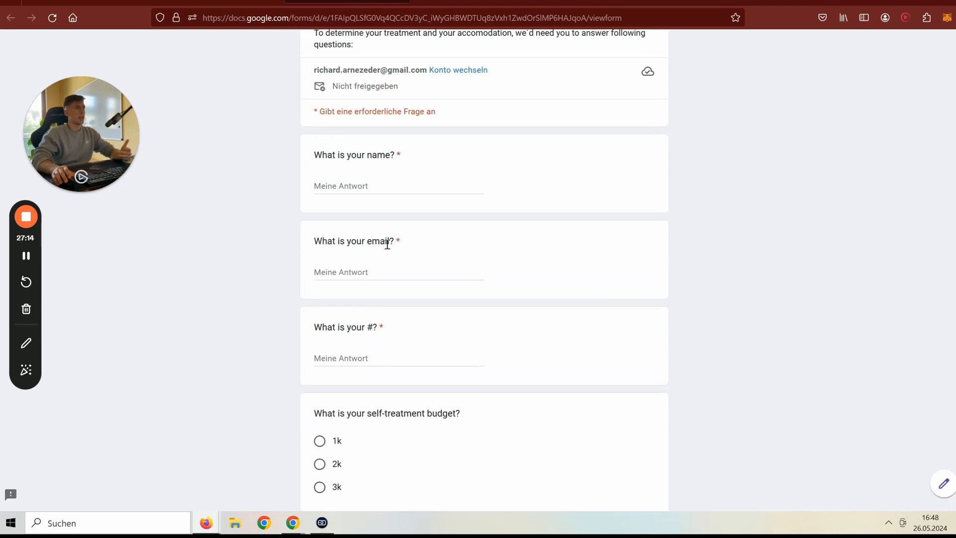
{"action": "scroll", "coordinate": [387, 244], "scroll_direction": "down", "scroll_amount": 3}
{"action": "scroll", "coordinate": [504, 271], "scroll_direction": "up", "scroll_amount": 3}
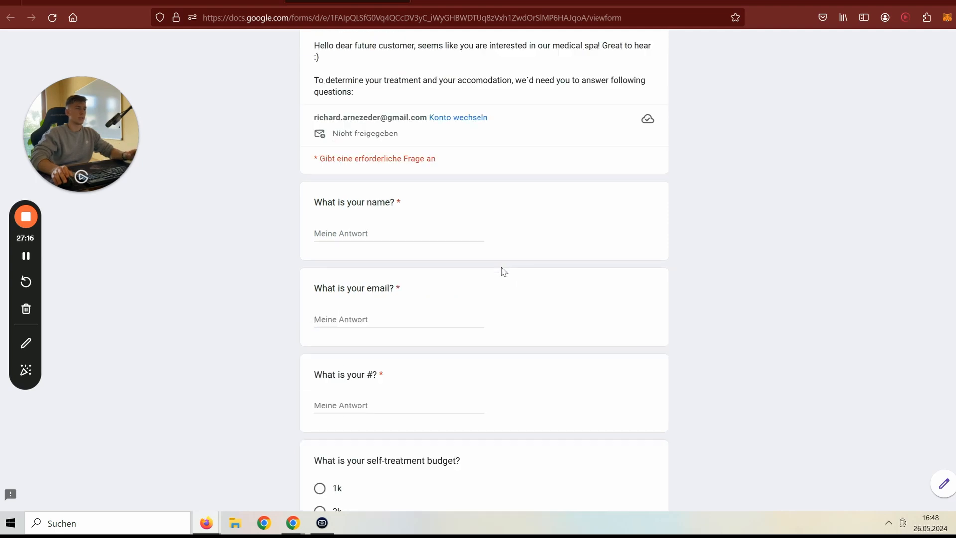
{"action": "scroll", "coordinate": [504, 272], "scroll_direction": "up", "scroll_amount": 1}
{"action": "left_click", "coordinate": [249, 2]}
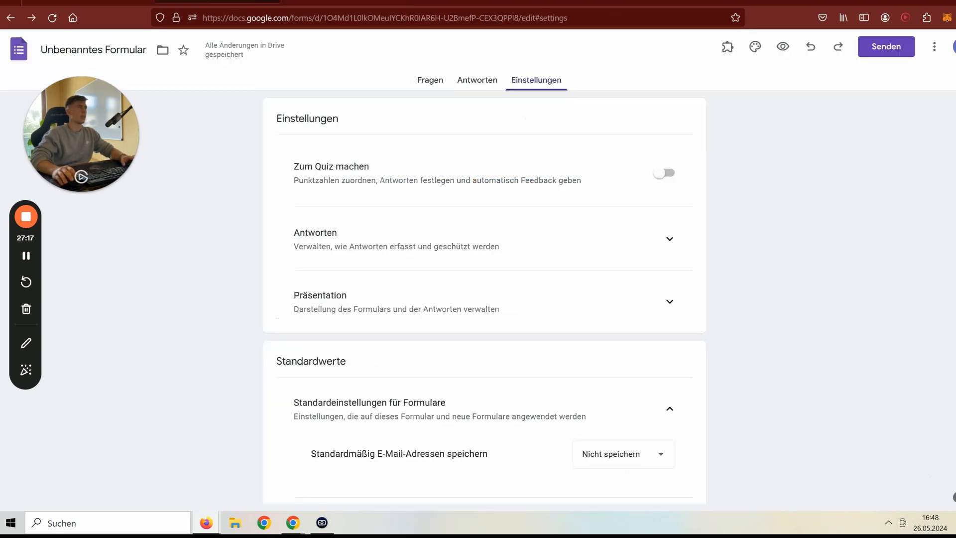
{"action": "left_click", "coordinate": [934, 55]}
{"action": "left_click", "coordinate": [348, 2]}
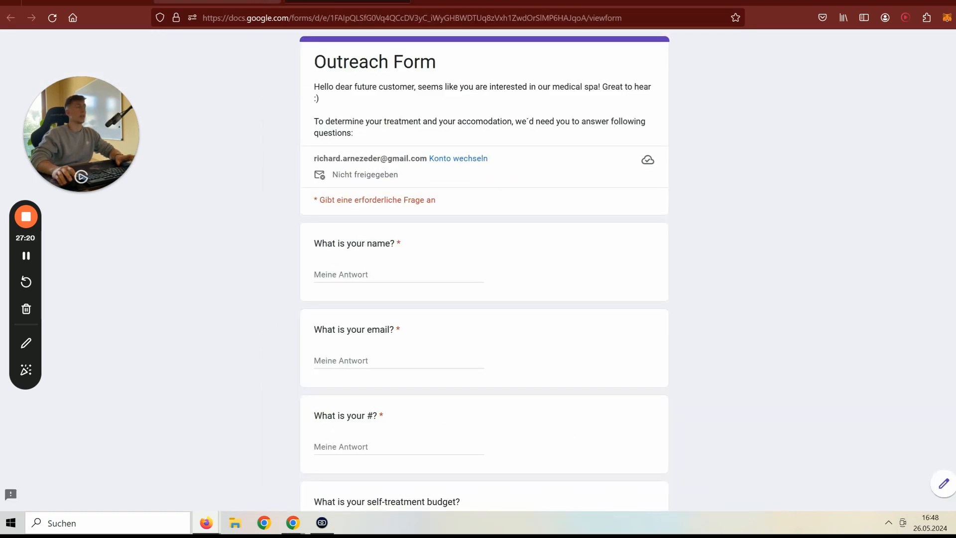
{"action": "left_click", "coordinate": [249, 2]}
{"action": "left_click", "coordinate": [587, 55]}
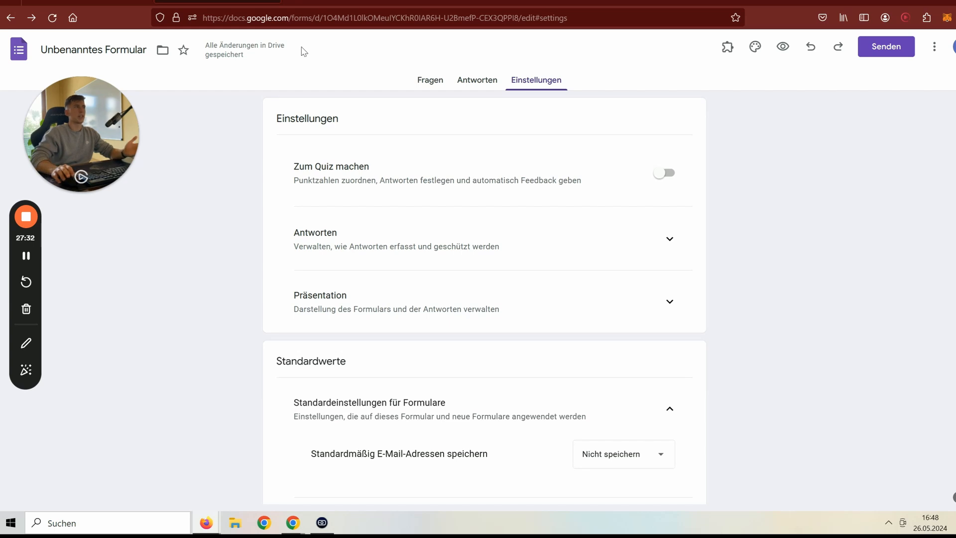
- Select the form ID between /d/ and /edit in the editor's web address
{"action": "left_click", "coordinate": [326, 21]}
{"action": "left_click", "coordinate": [326, 21]}
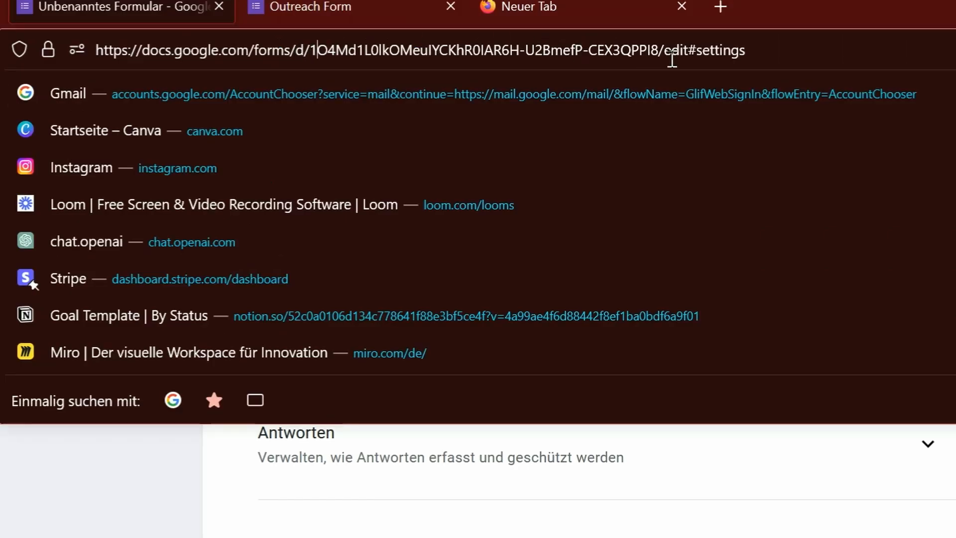
{"action": "left_click_drag", "start_coordinate": [313, 51], "coordinate": [658, 60]}
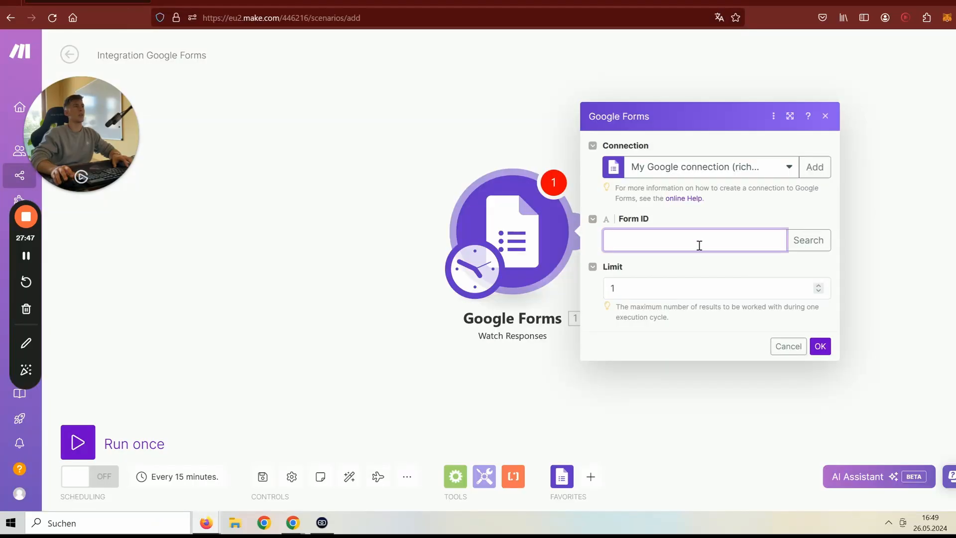
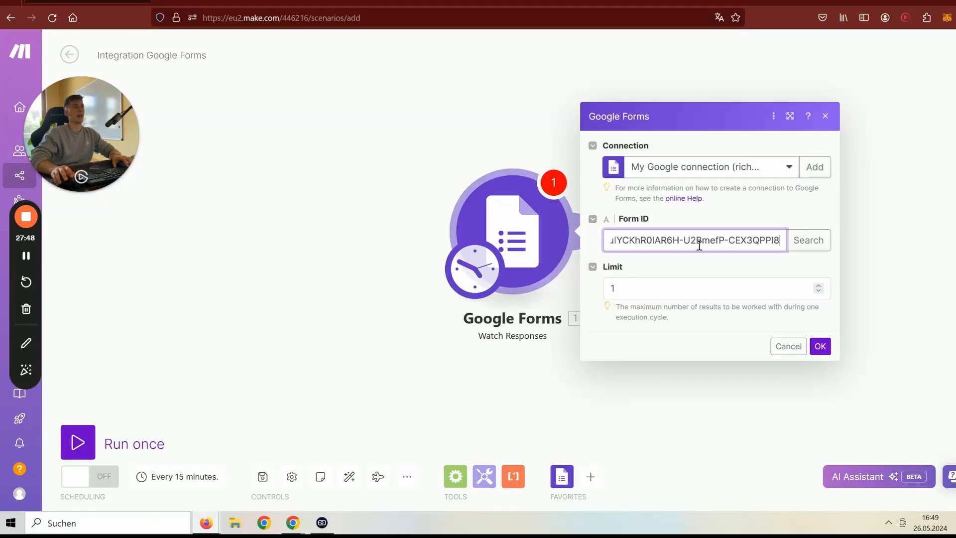
- Paste the form ID into the trigger's Form ID field, confirm, and save the scenario
{"action": "left_click", "coordinate": [820, 346]}
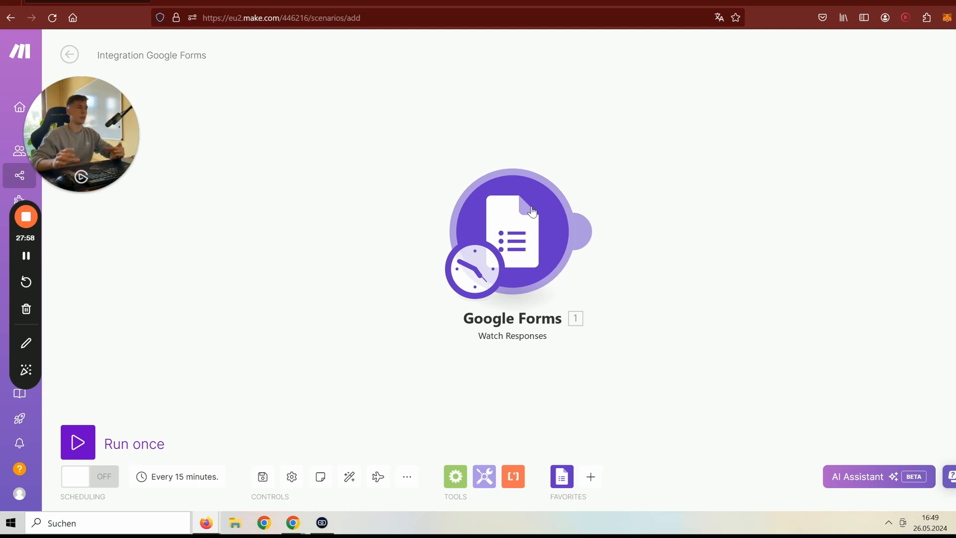
{"action": "left_click", "coordinate": [250, 477]}
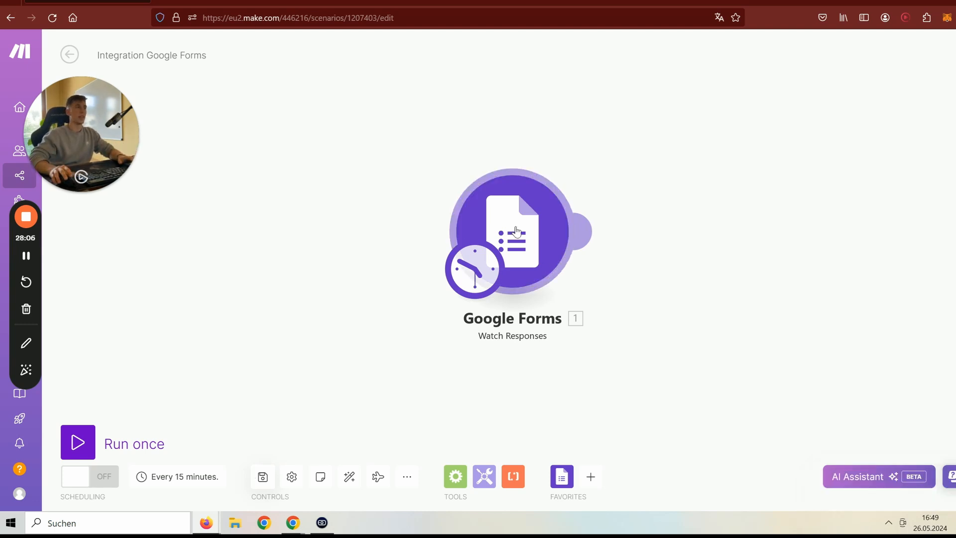
- Run only the Google Forms trigger, check its empty output, then open the form's Send dialog
{"action": "right_click", "coordinate": [507, 200]}
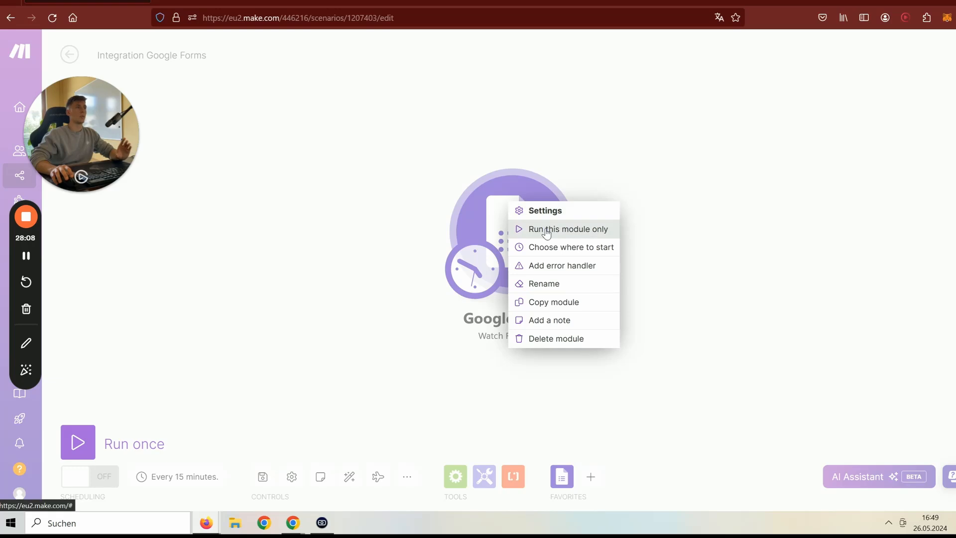
{"action": "left_click", "coordinate": [545, 230]}
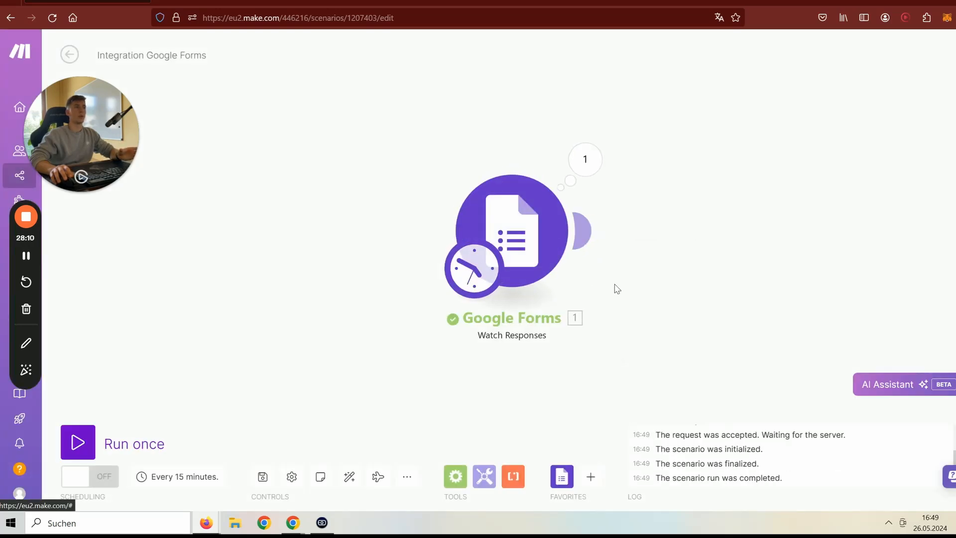
{"action": "left_click", "coordinate": [585, 159]}
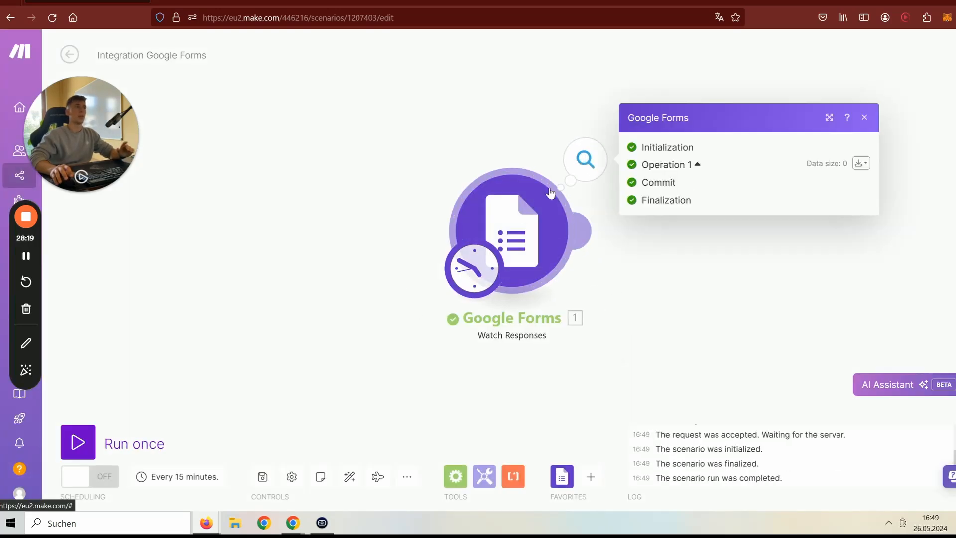
{"action": "left_click", "coordinate": [697, 165]}
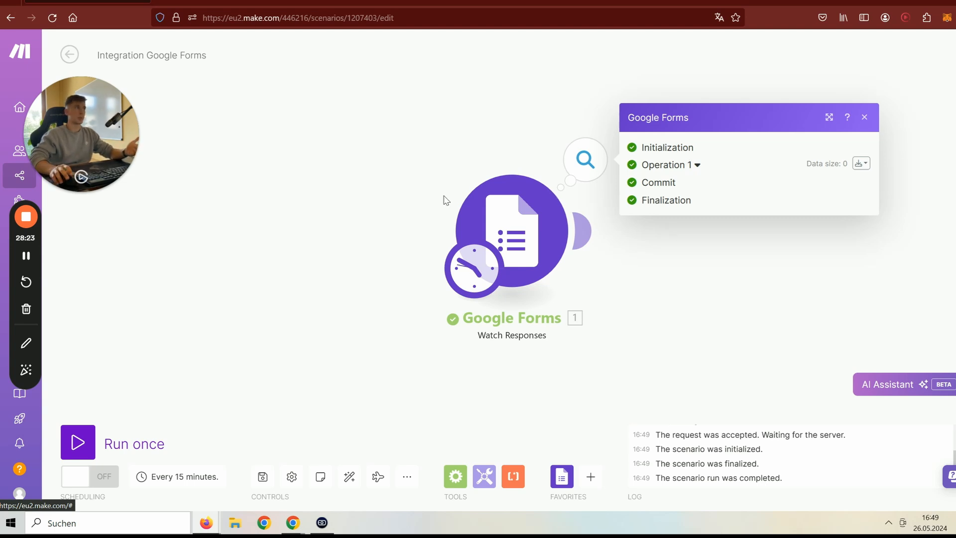
{"action": "left_click", "coordinate": [319, 72]}
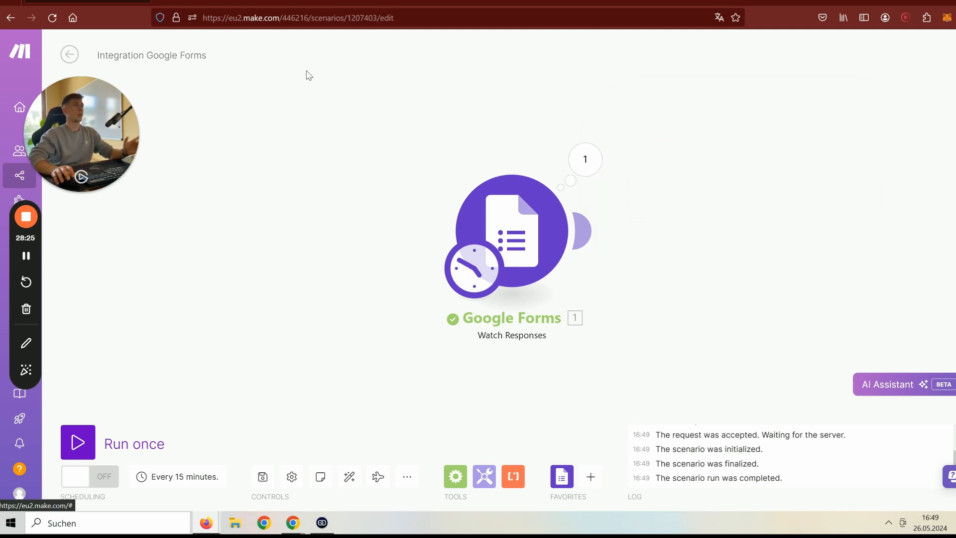
{"action": "left_click", "coordinate": [218, 2]}
{"action": "left_click", "coordinate": [391, 2]}
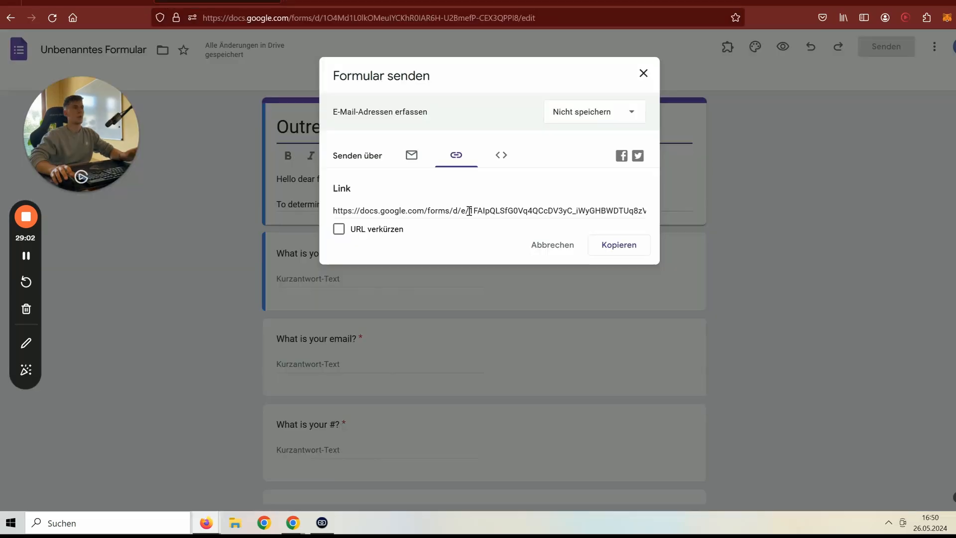
- Copy the shortened form link and open the live form in a new tab
{"action": "left_click", "coordinate": [469, 211]}
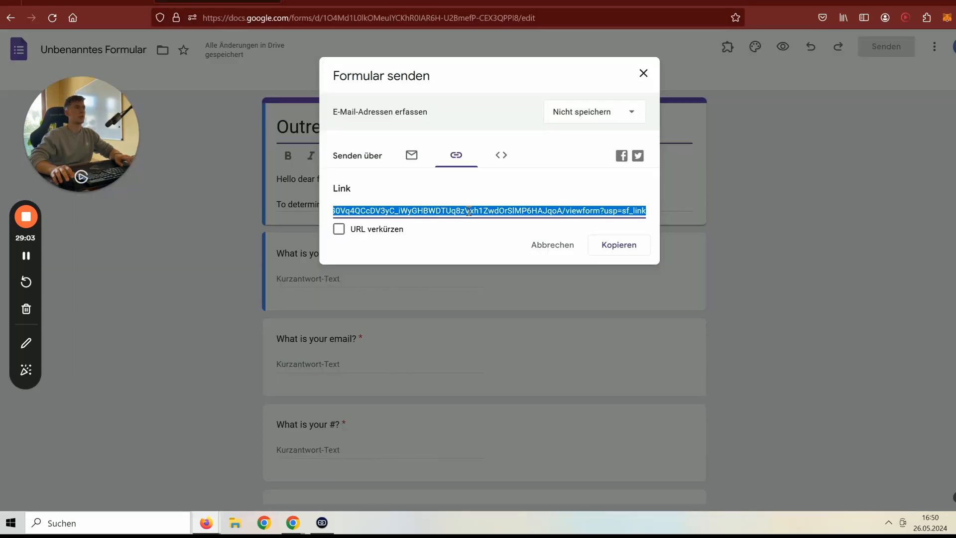
{"action": "left_click", "coordinate": [365, 229]}
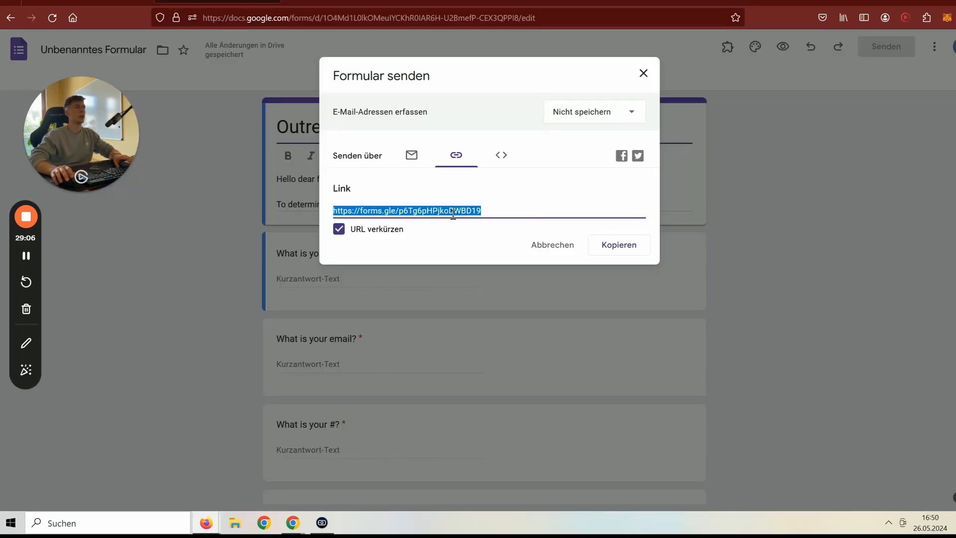
{"action": "key", "text": "ctrl+t"}
{"action": "type", "text": "https://forms.gle/p5Tg6pHPjkoBWBD19"}
{"action": "key", "text": "Return"}
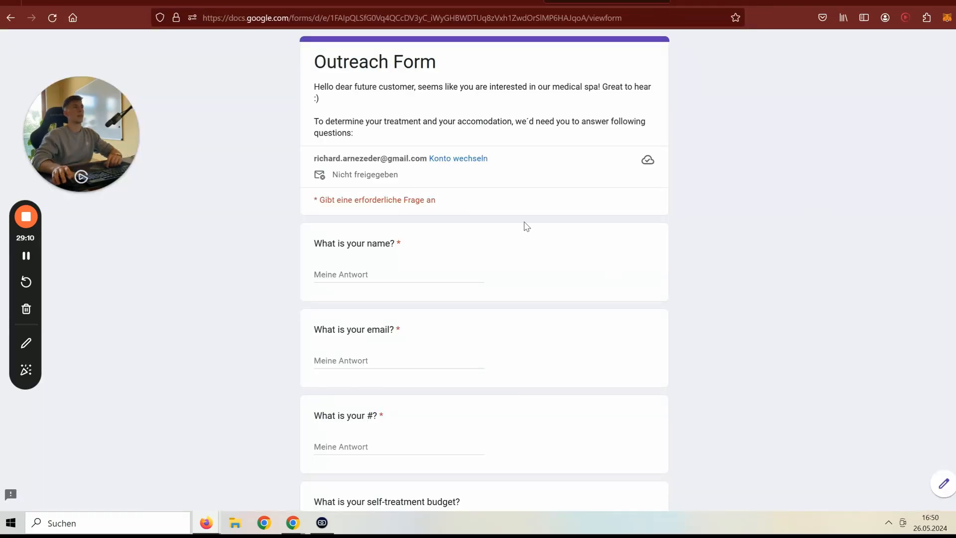
- Fill in a test name, email and phone number, choose the 2k budget, and submit
{"action": "left_click", "coordinate": [417, 278]}
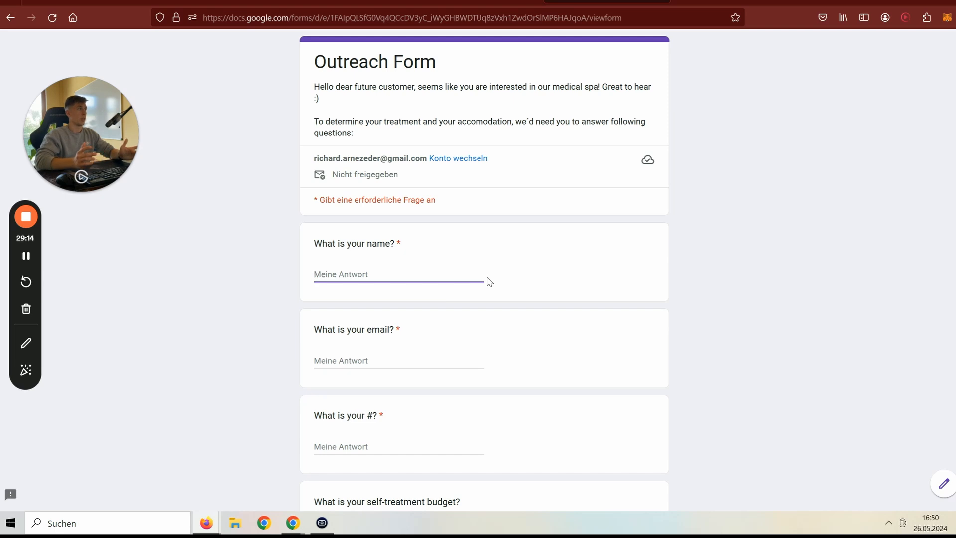
{"action": "type", "text": "Elon"}
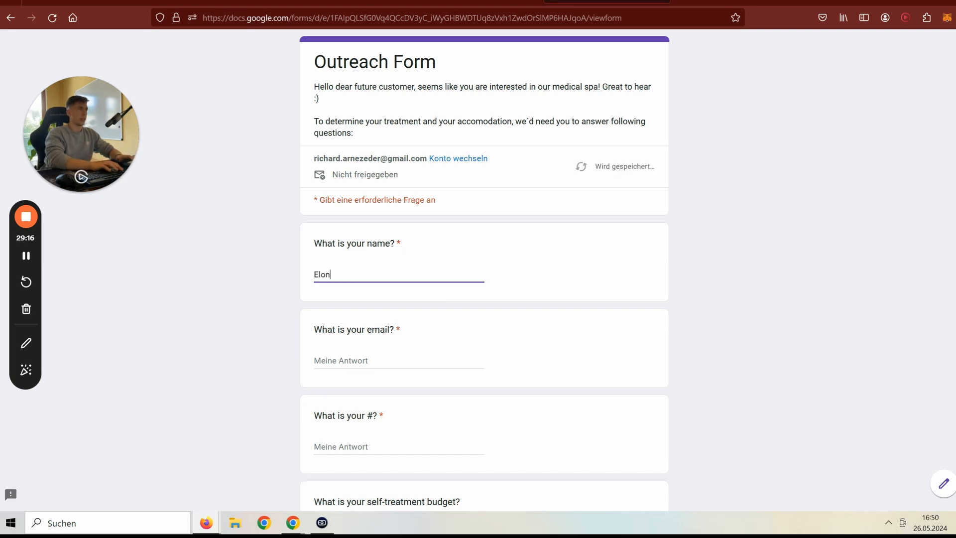
{"action": "type", "text": " Mu"}
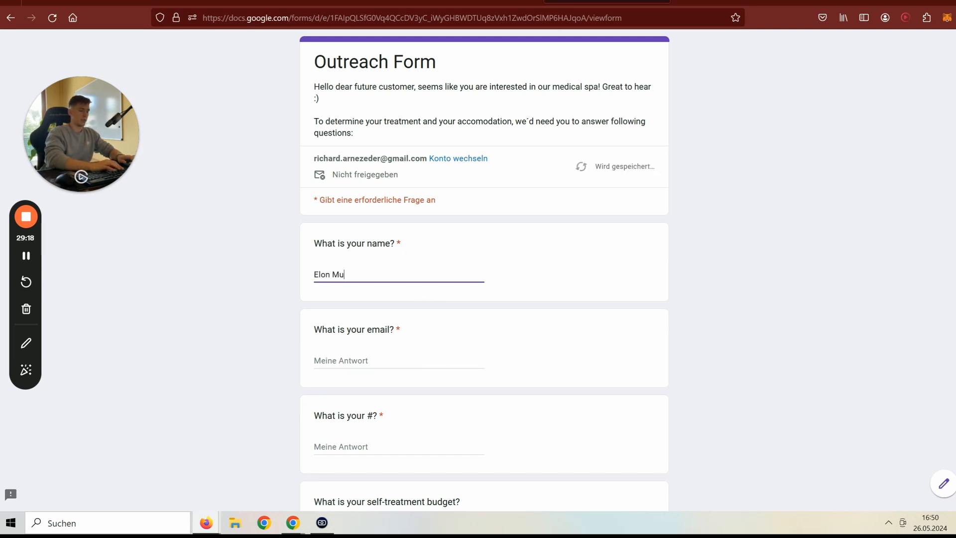
{"action": "type", "text": "sk"}
{"action": "left_click", "coordinate": [395, 361]}
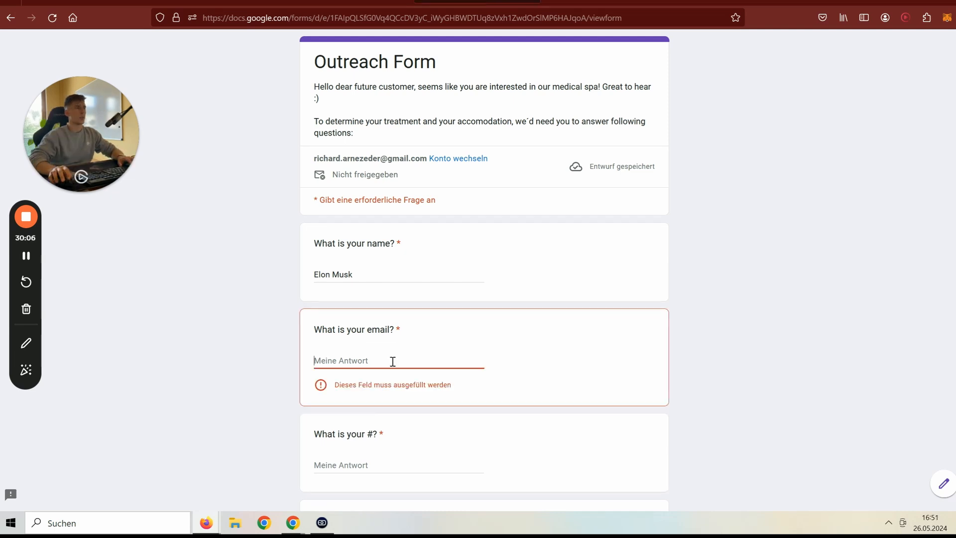
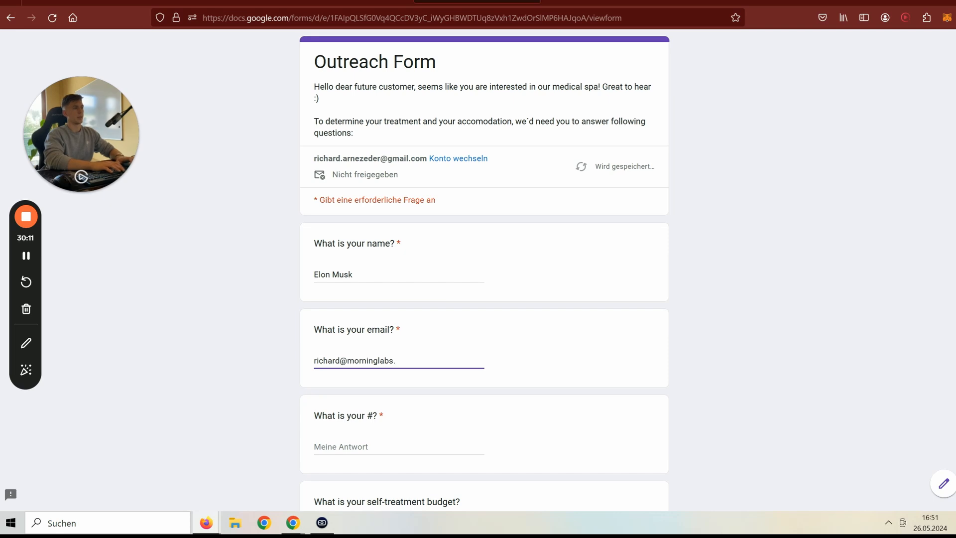
{"action": "scroll", "coordinate": [331, 446], "scroll_direction": "down", "scroll_amount": 3}
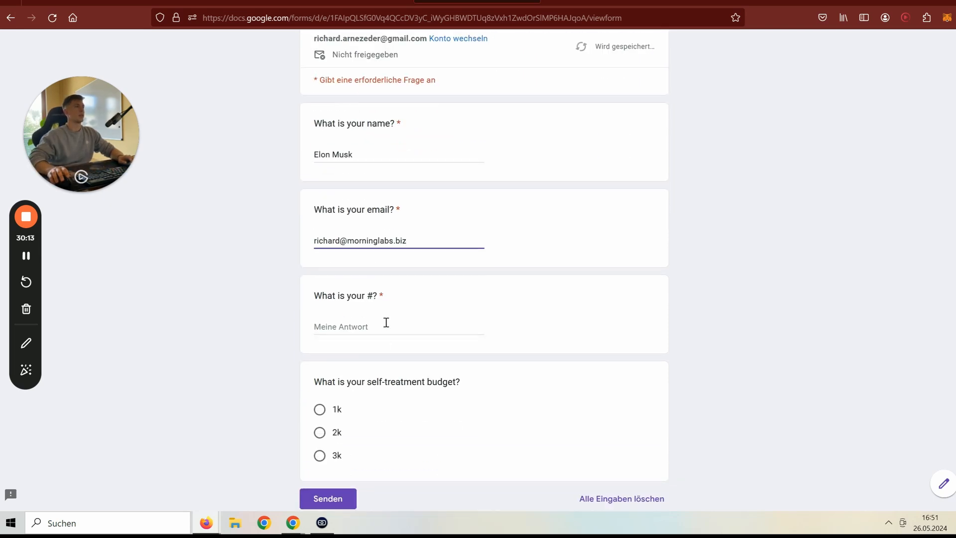
{"action": "left_click", "coordinate": [383, 325]}
{"action": "type", "text": "+43"}
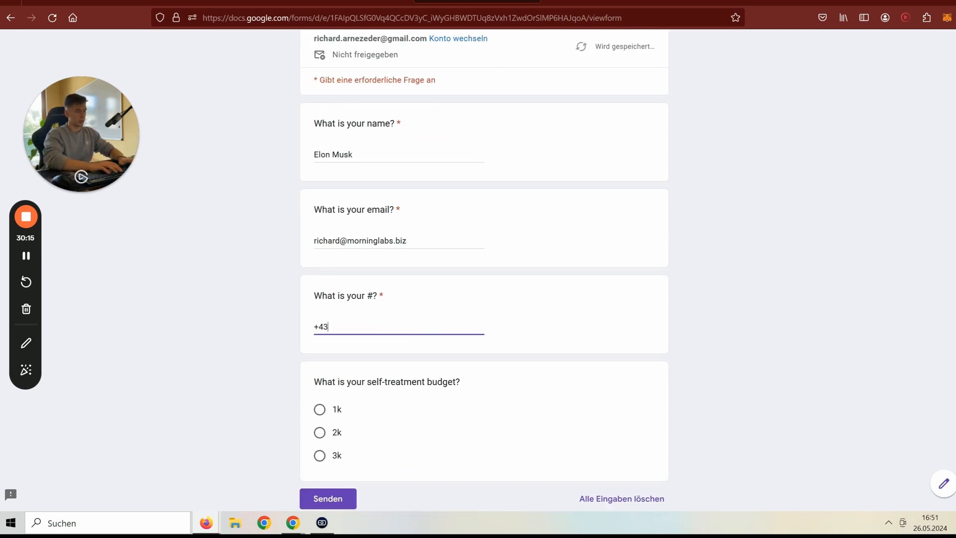
{"action": "scroll", "coordinate": [363, 373], "scroll_direction": "down", "scroll_amount": 2}
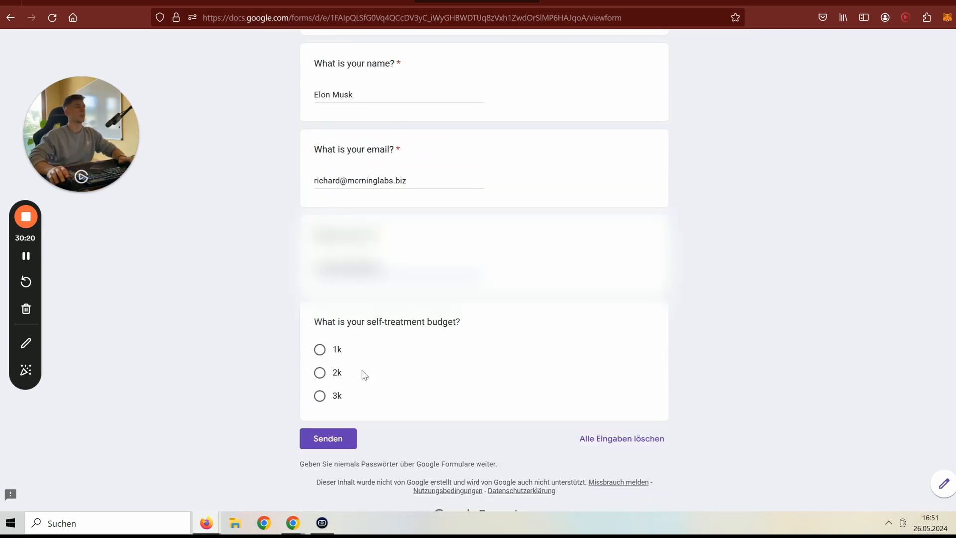
{"action": "left_click", "coordinate": [320, 372]}
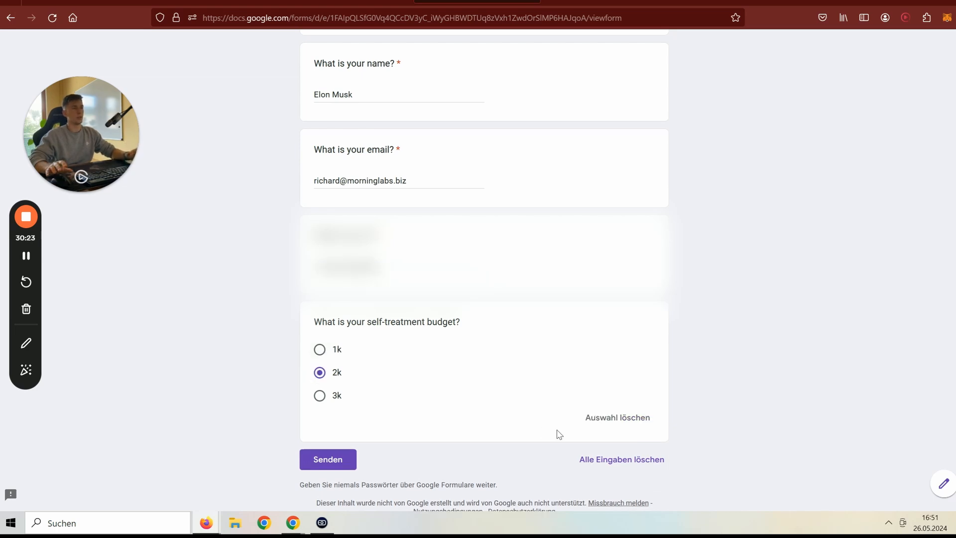
{"action": "left_click", "coordinate": [348, 461]}
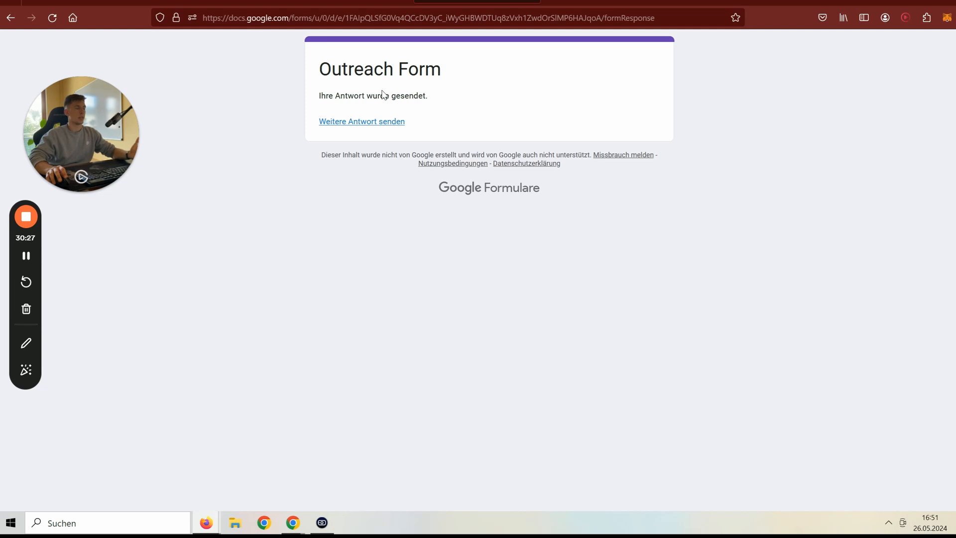
- Rerun only the Google Forms trigger and expand its Answers output to check phone and email values
{"action": "left_click", "coordinate": [88, 2]}
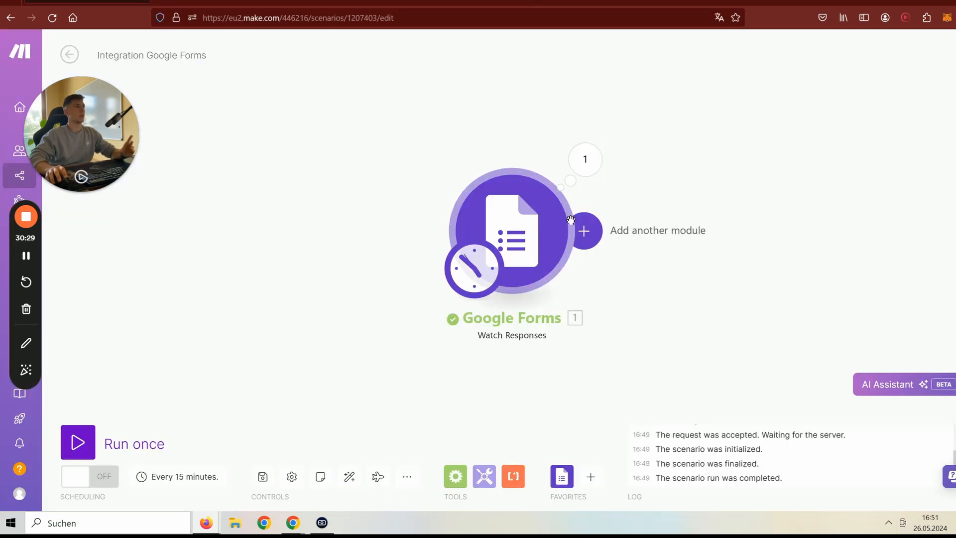
{"action": "right_click", "coordinate": [534, 227]}
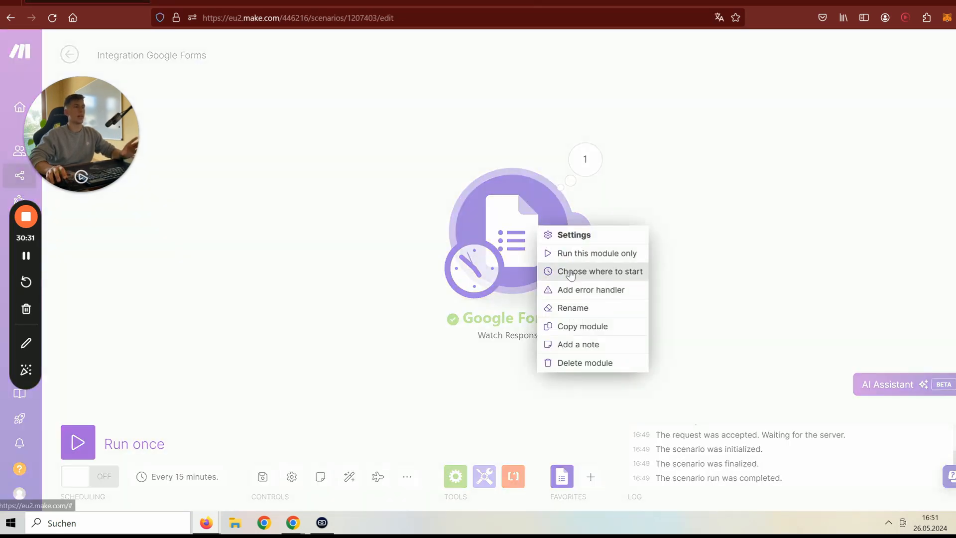
{"action": "left_click", "coordinate": [572, 253]}
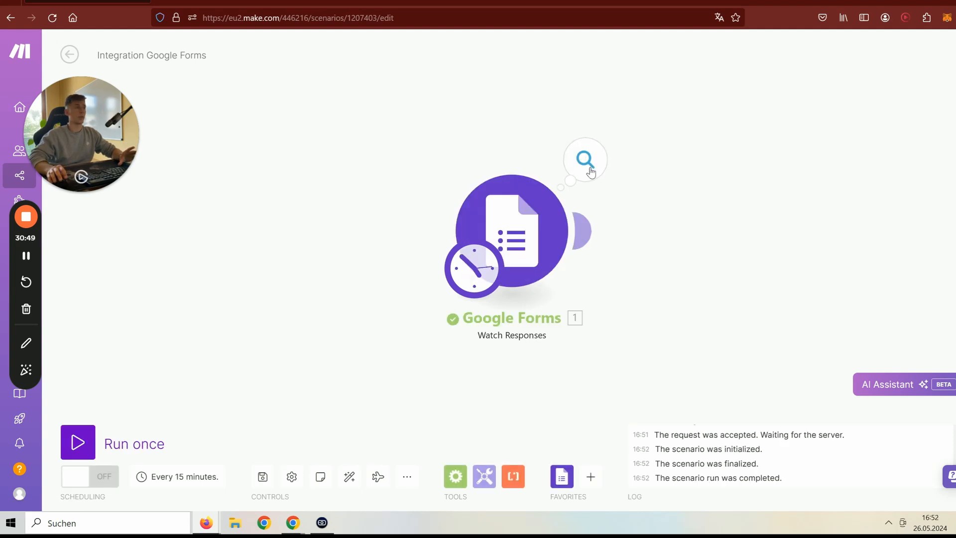
{"action": "left_click", "coordinate": [585, 159]}
{"action": "left_click", "coordinate": [677, 193]}
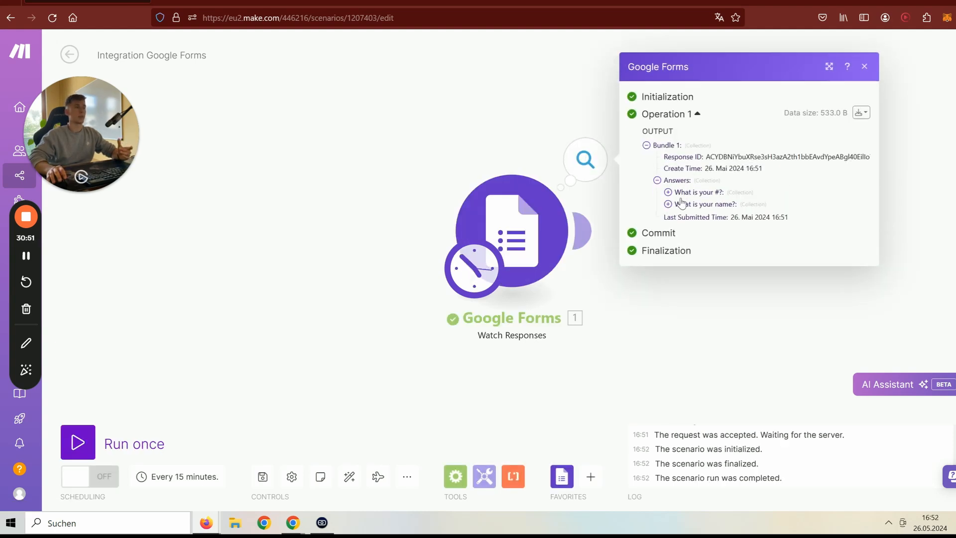
{"action": "left_click", "coordinate": [681, 183]}
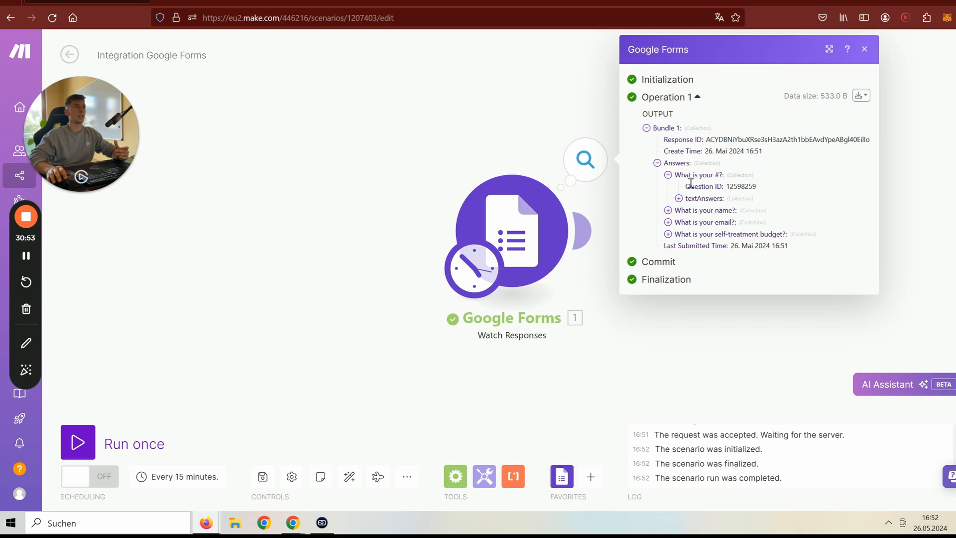
{"action": "left_click", "coordinate": [712, 200]}
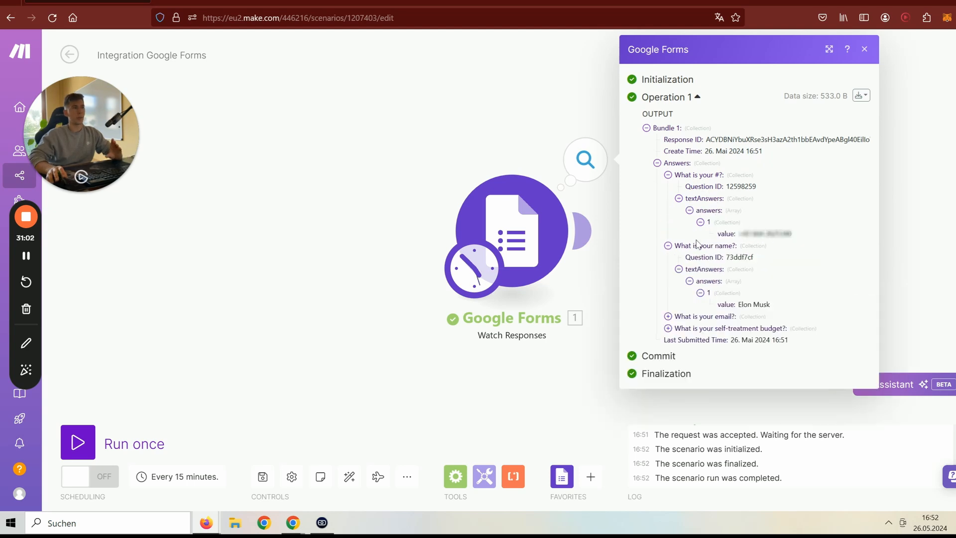
{"action": "left_click", "coordinate": [668, 316]}
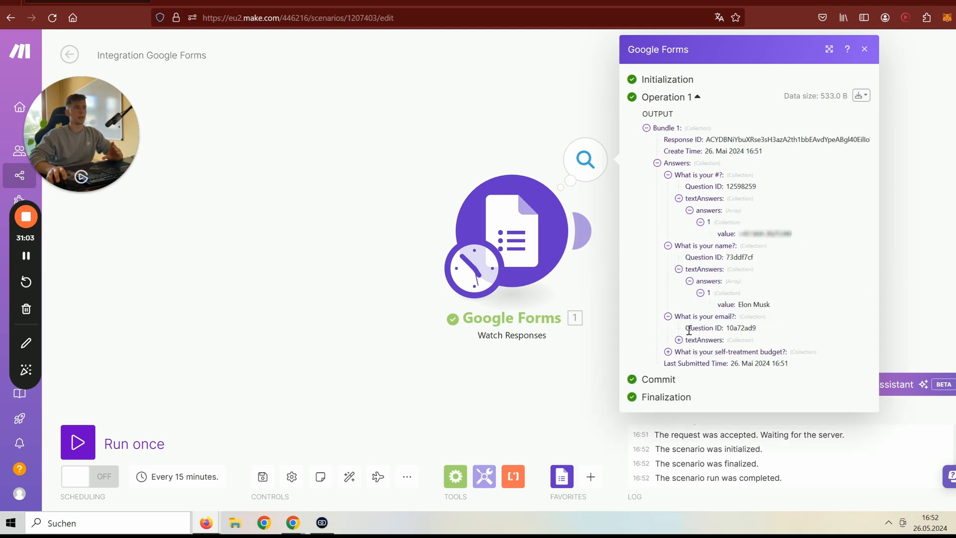
{"action": "left_click", "coordinate": [679, 340]}
{"action": "left_click", "coordinate": [698, 354]}
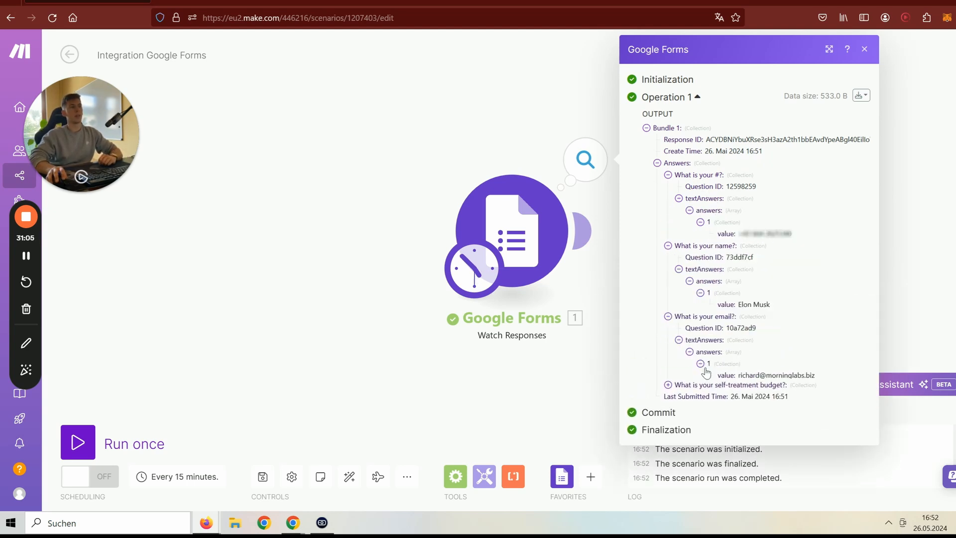
{"action": "left_click", "coordinate": [702, 364]}
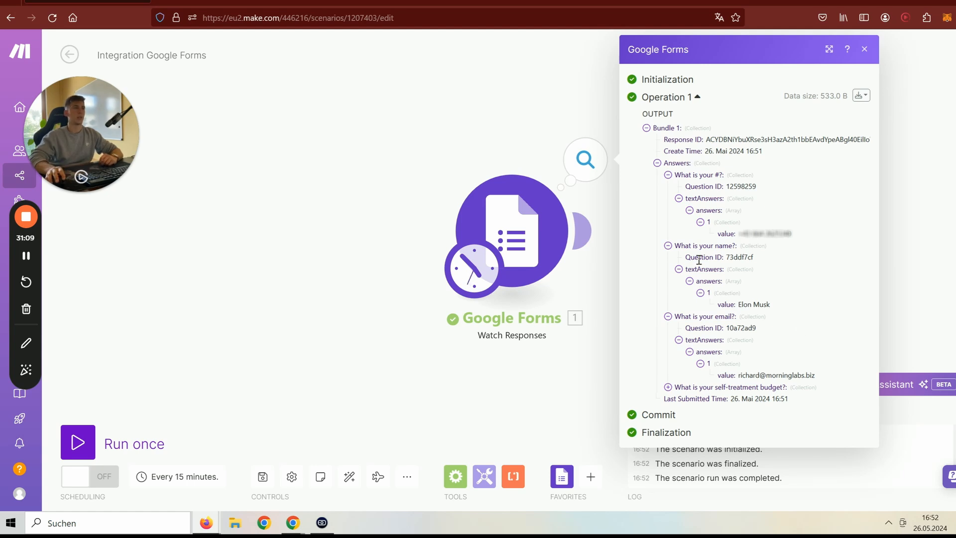
{"action": "left_click", "coordinate": [918, 215]}
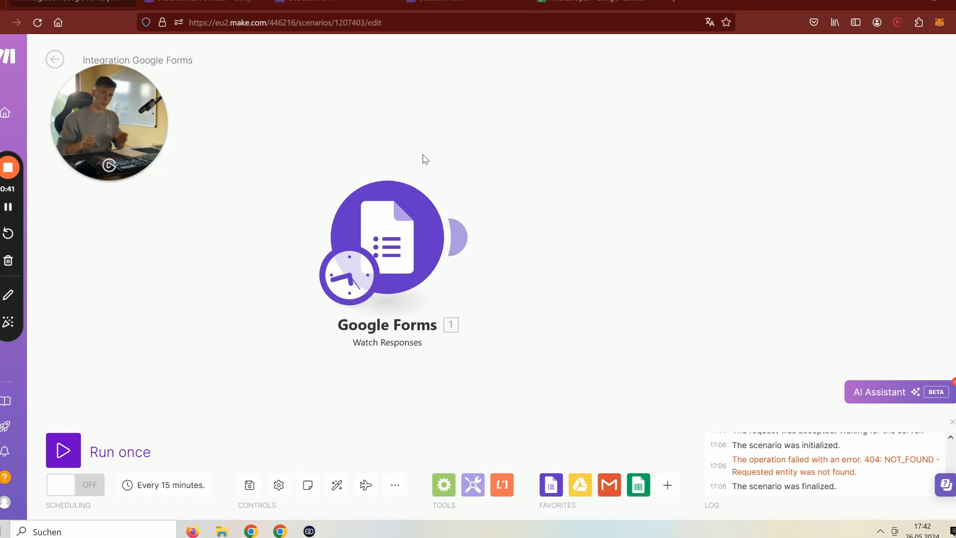
- Add a Google Sheets Create a Spreadsheet module after the trigger using the existing Google connection
{"action": "mouse_move", "coordinate": [454, 229]}
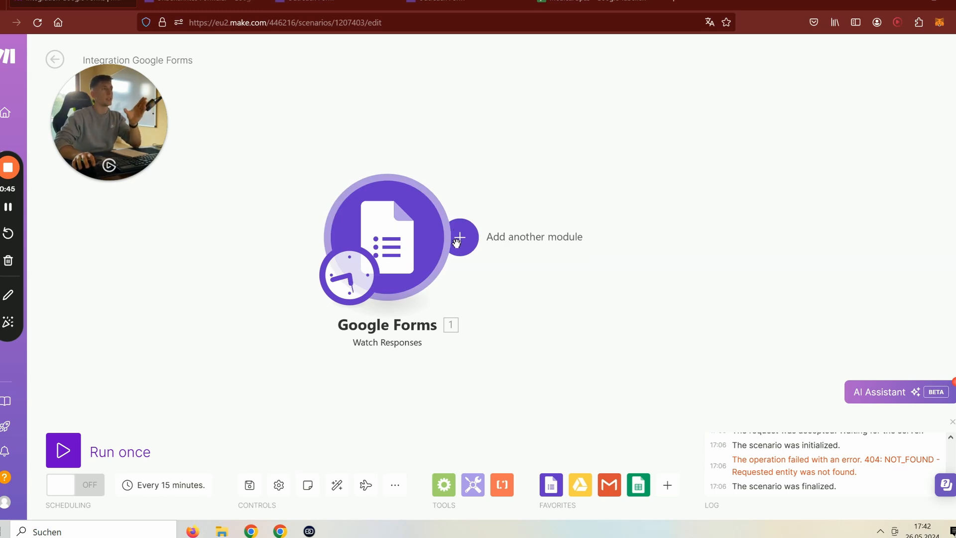
{"action": "left_click", "coordinate": [454, 239]}
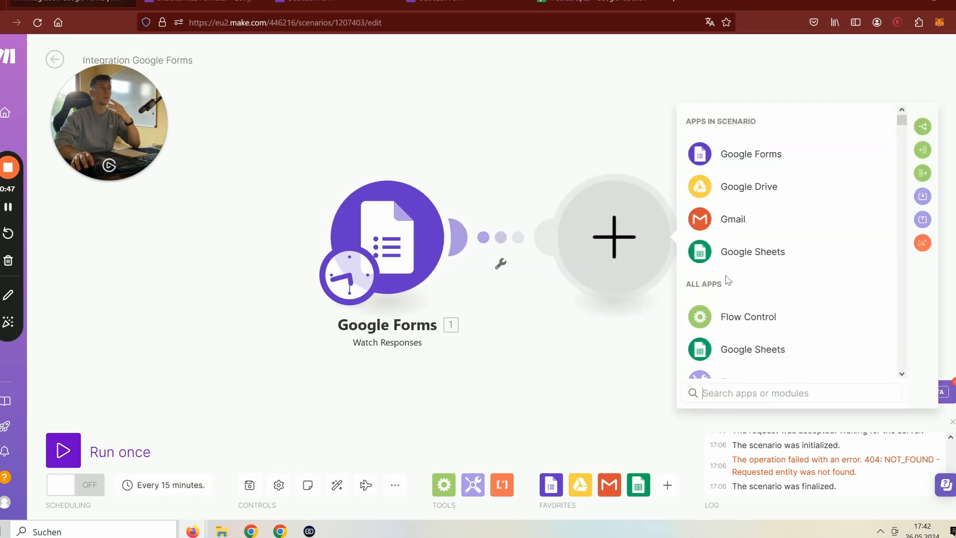
{"action": "left_click", "coordinate": [758, 263]}
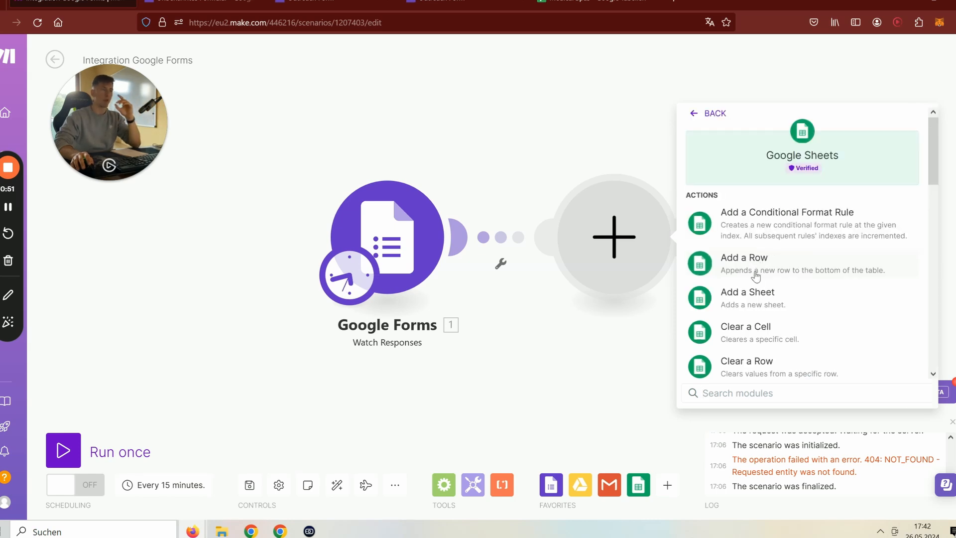
{"action": "scroll", "coordinate": [756, 275], "scroll_direction": "down", "scroll_amount": 5}
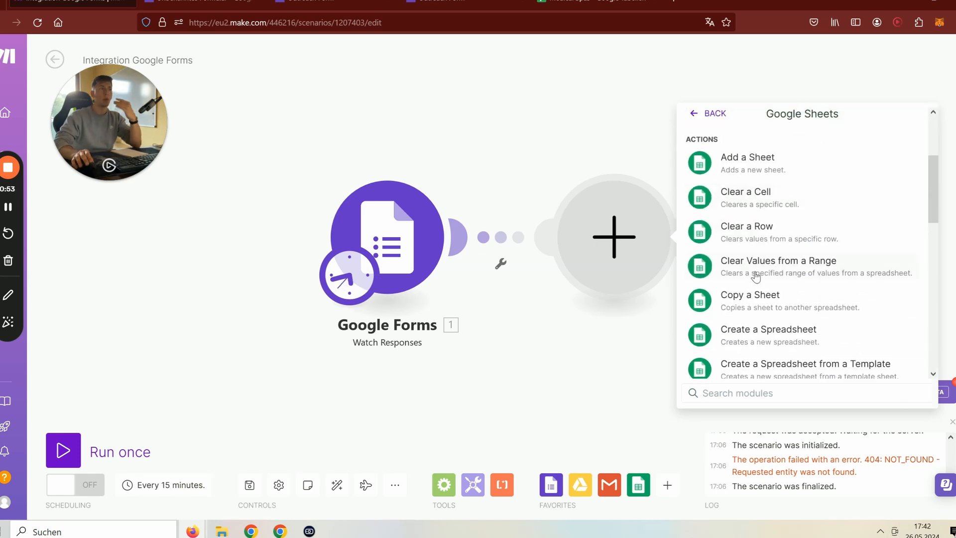
{"action": "scroll", "coordinate": [756, 270], "scroll_direction": "down", "scroll_amount": 3}
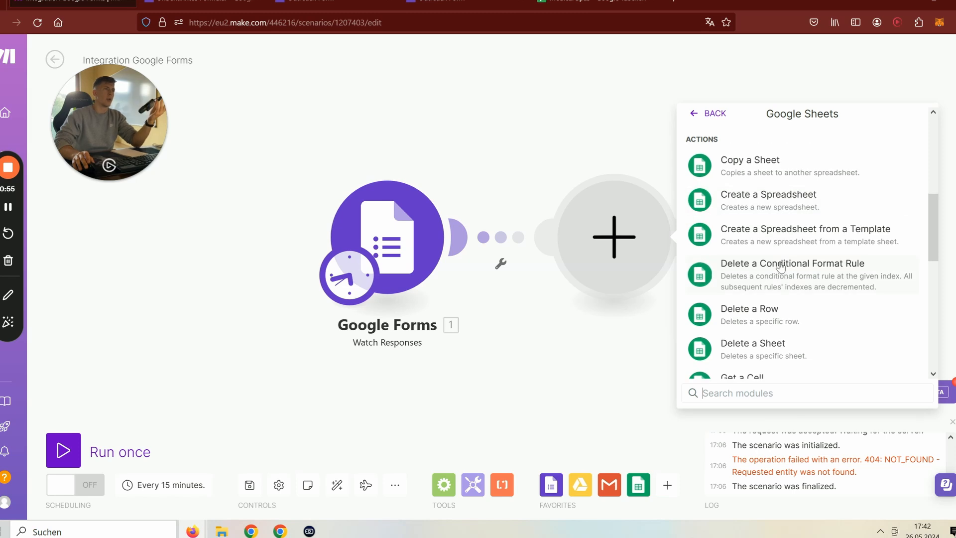
{"action": "left_click", "coordinate": [790, 207]}
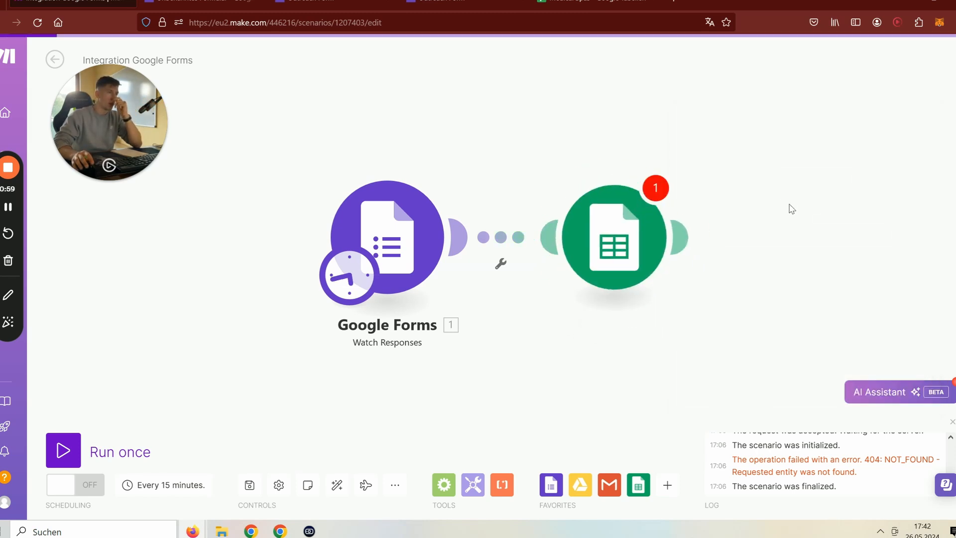
{"action": "left_click", "coordinate": [811, 186]}
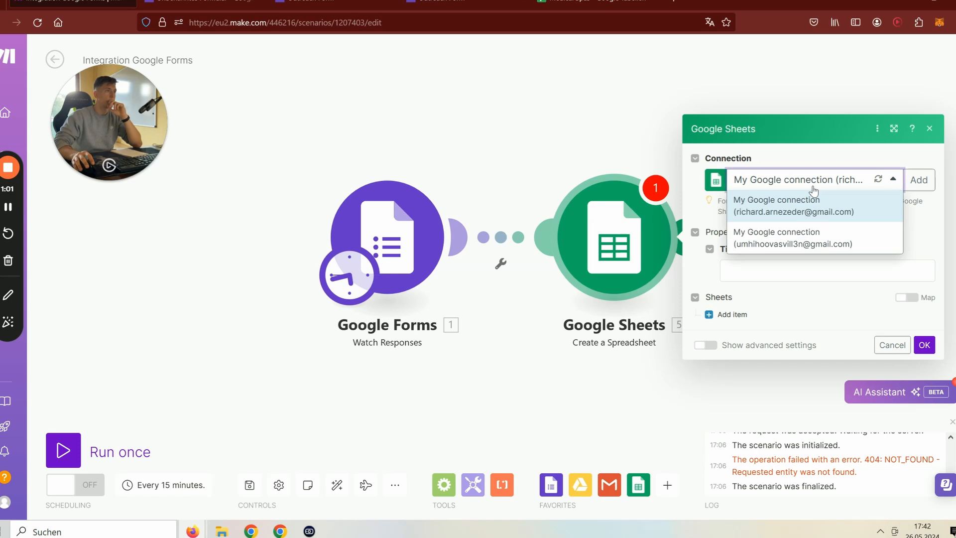
{"action": "left_click", "coordinate": [812, 209]}
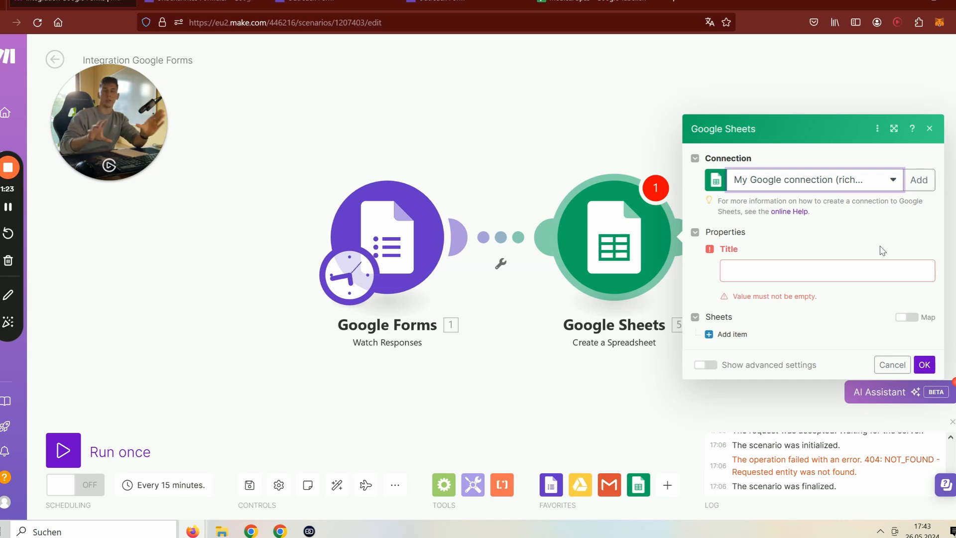
{"action": "left_click", "coordinate": [929, 129]}
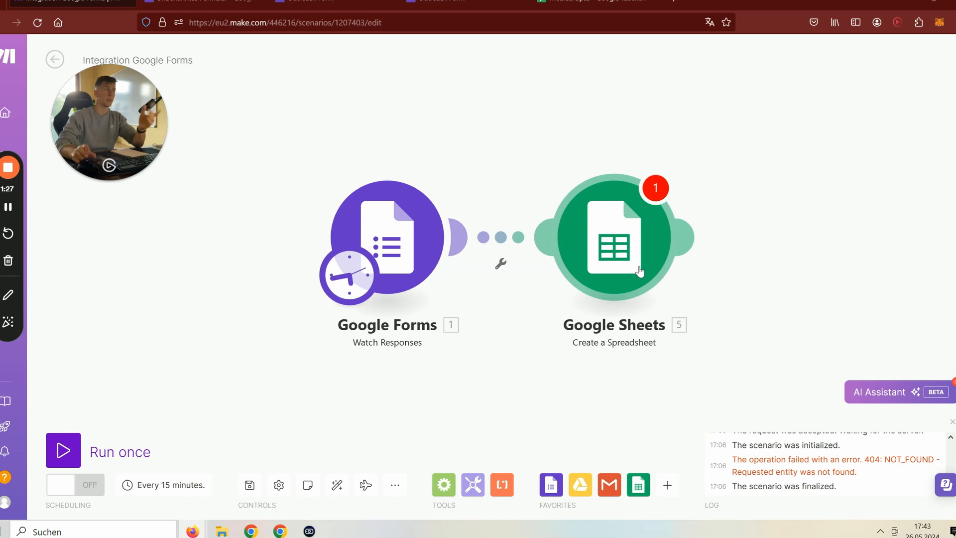
- Delete the Google Sheets Create a Spreadsheet module
{"action": "right_click", "coordinate": [611, 323]}
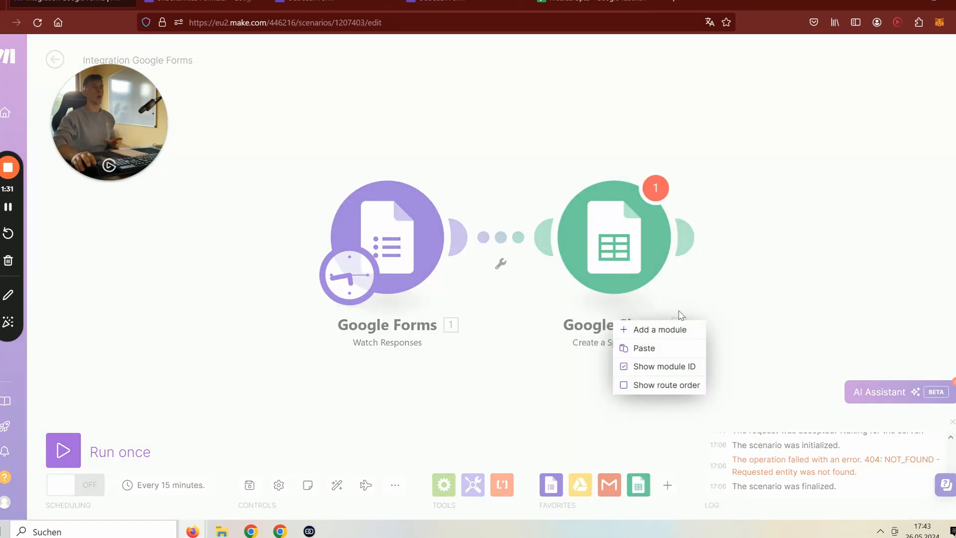
{"action": "left_click", "coordinate": [753, 284]}
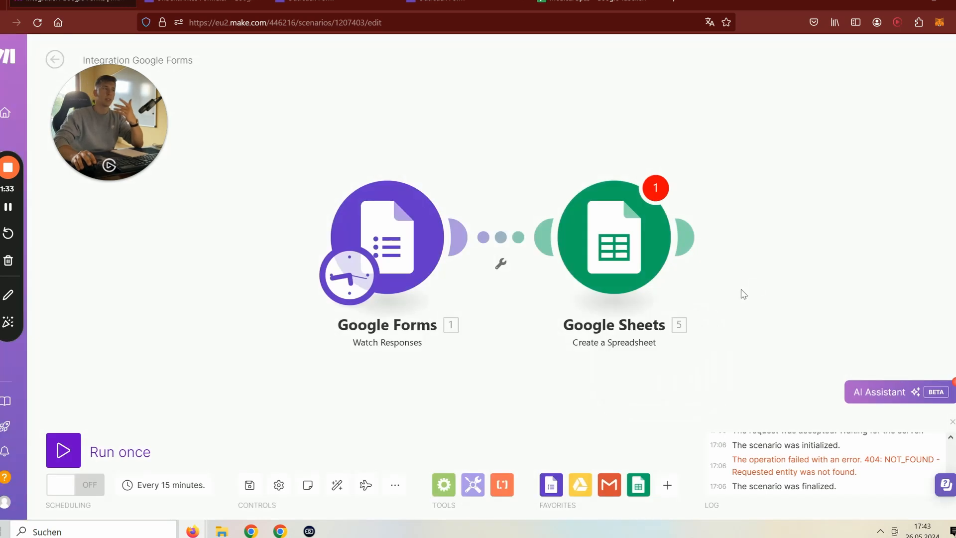
{"action": "right_click", "coordinate": [644, 267]}
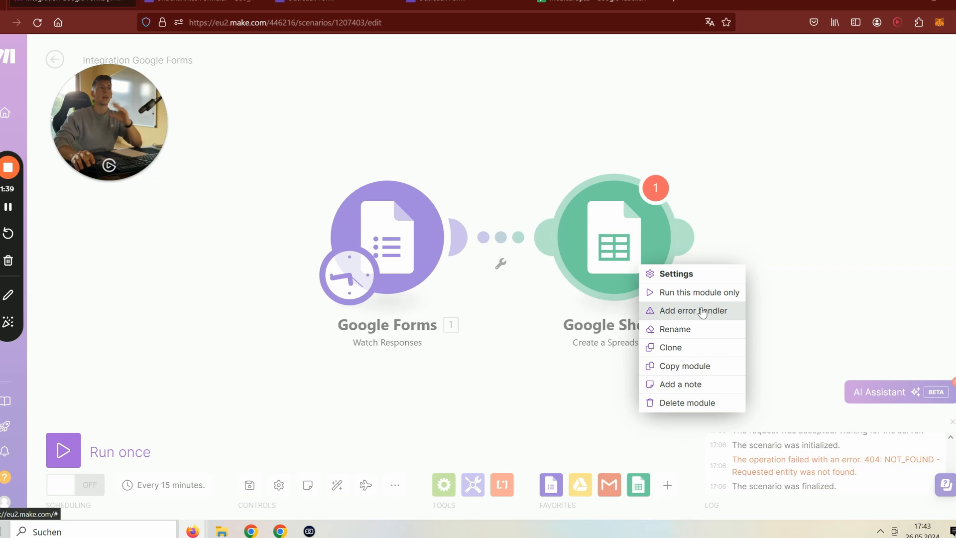
{"action": "left_click", "coordinate": [713, 404]}
- Add a Google Sheets Add a Sheet module after the trigger, then bring up the Medical Spas spreadsheet
{"action": "left_click", "coordinate": [461, 237]}
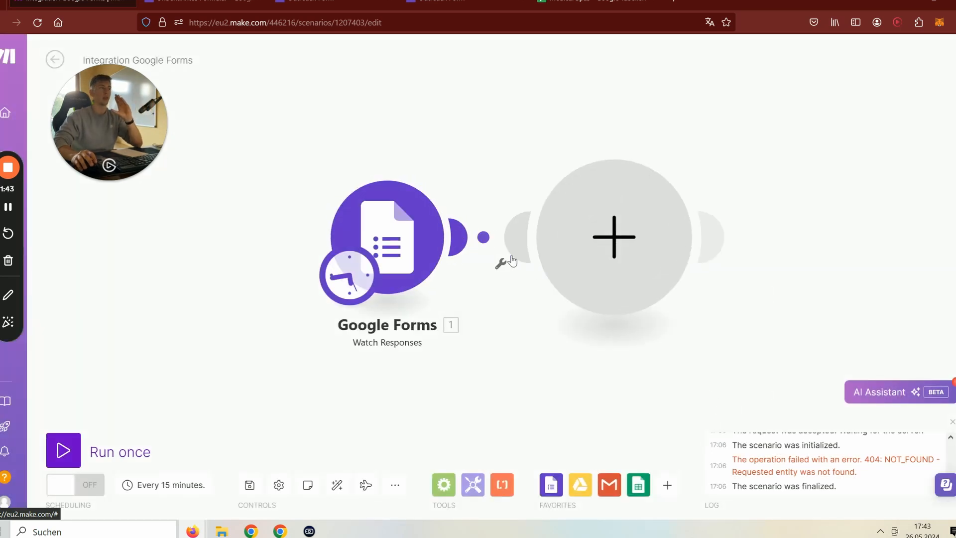
{"action": "left_click", "coordinate": [719, 259]}
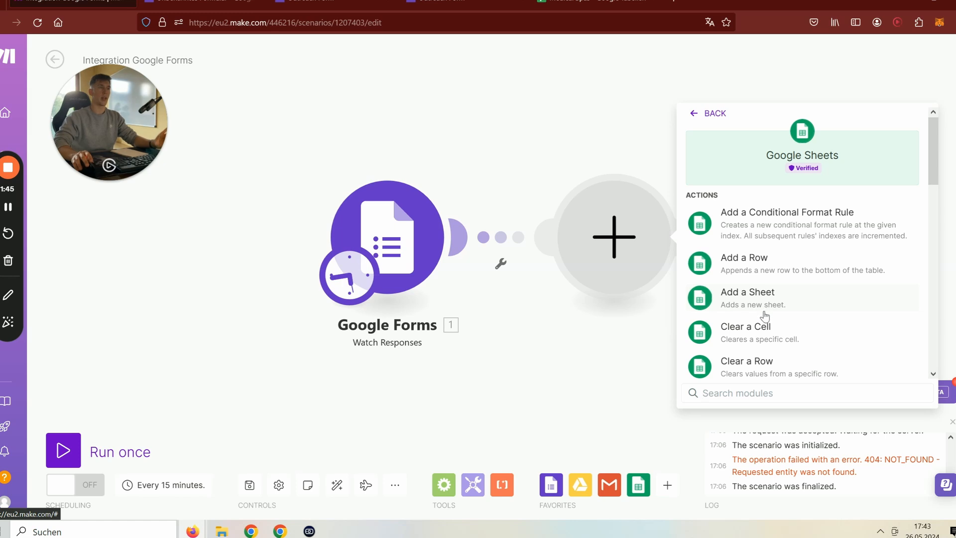
{"action": "scroll", "coordinate": [764, 316], "scroll_direction": "down", "scroll_amount": 6}
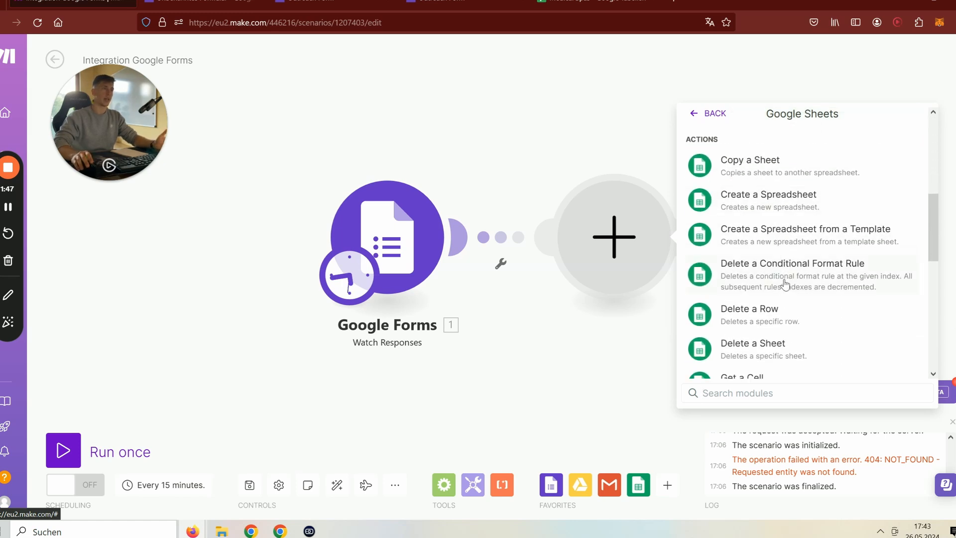
{"action": "scroll", "coordinate": [786, 298], "scroll_direction": "down", "scroll_amount": 2}
{"action": "scroll", "coordinate": [740, 237], "scroll_direction": "up", "scroll_amount": 5}
{"action": "left_click", "coordinate": [741, 234]}
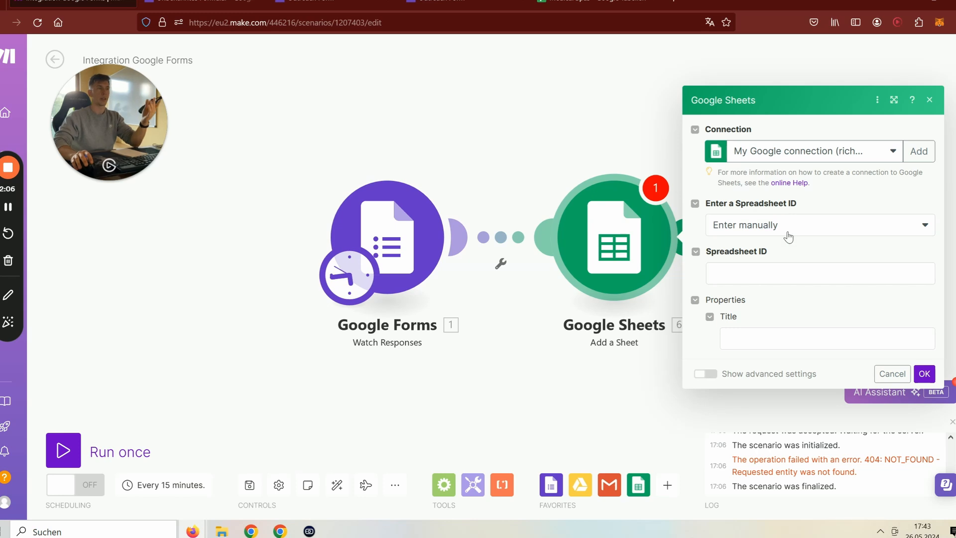
{"action": "left_click", "coordinate": [595, 3]}
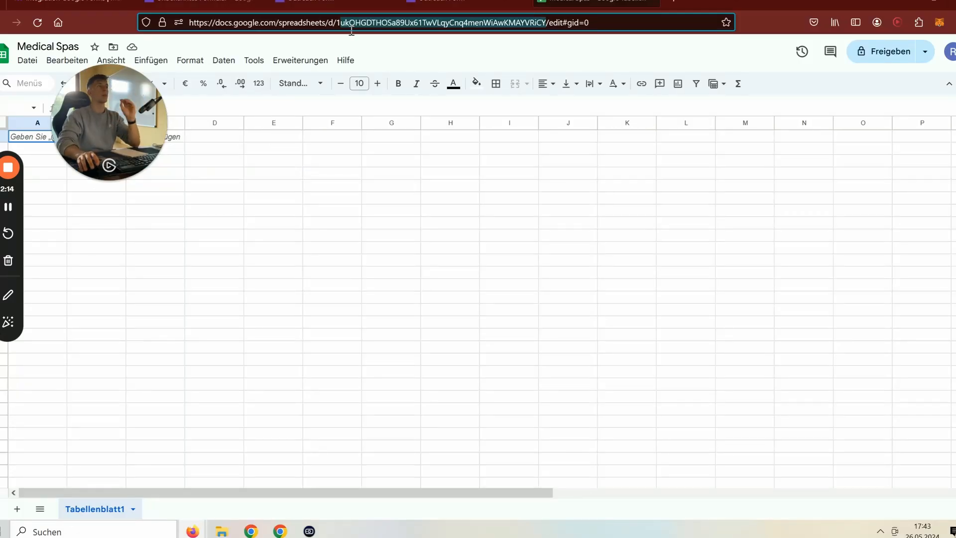
- Copy the spreadsheet ID between /d/ and /edit from the Medical Spas URL, then return to Make
{"action": "left_click", "coordinate": [343, 25]}
{"action": "left_click_drag", "start_coordinate": [339, 25], "coordinate": [468, 24]}
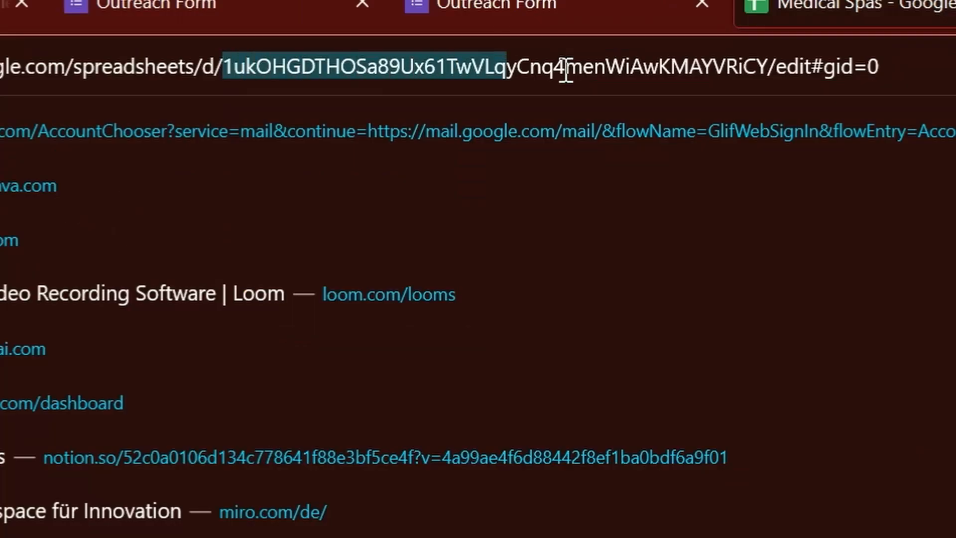
{"action": "left_click_drag", "start_coordinate": [566, 70], "coordinate": [766, 73]}
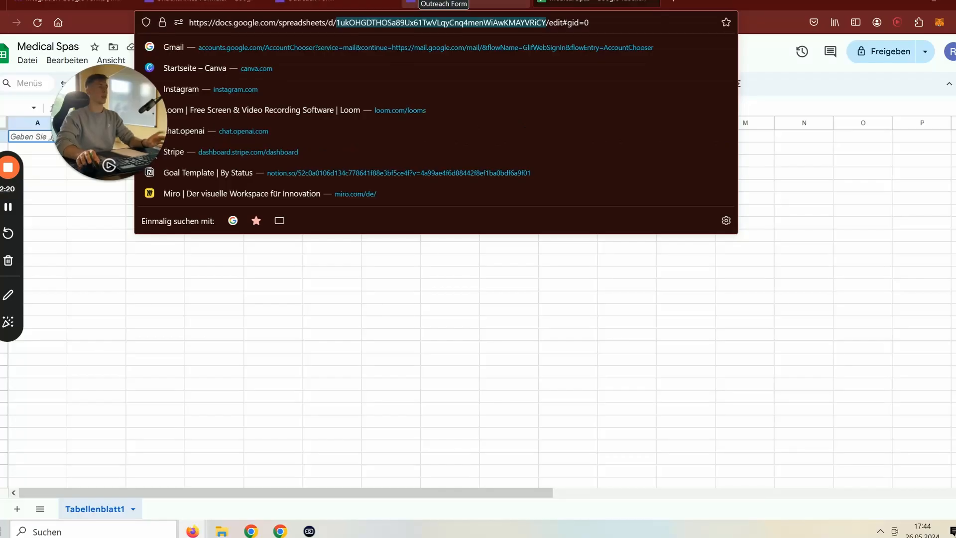
{"action": "left_click", "coordinate": [336, 3]}
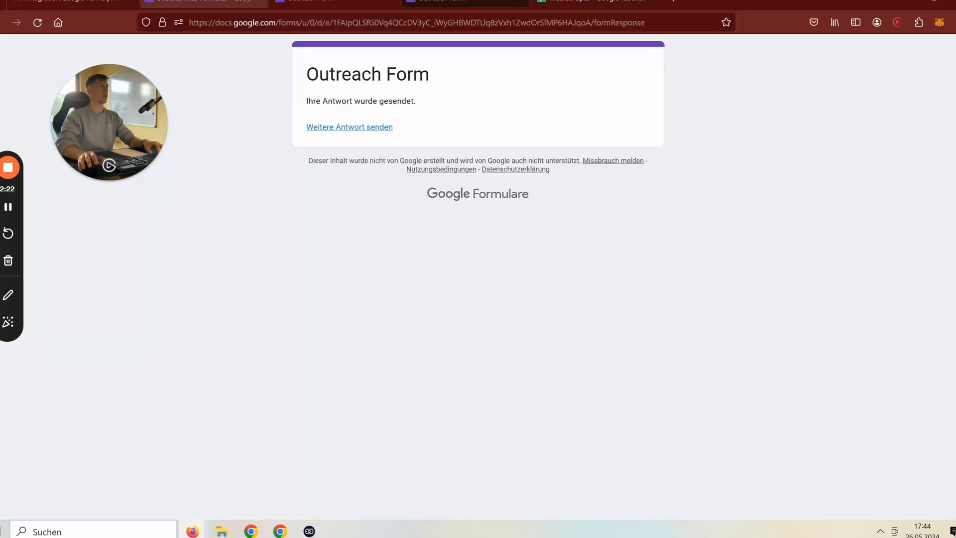
{"action": "left_click", "coordinate": [74, 3]}
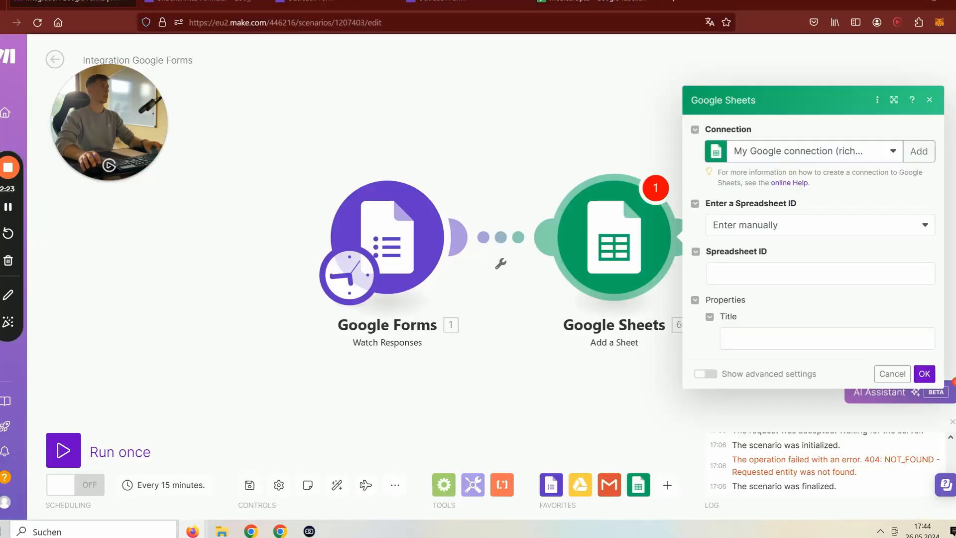
- Paste the copied ID into the Add a Sheet Spreadsheet ID field
{"action": "left_click", "coordinate": [764, 273]}
{"action": "left_click", "coordinate": [827, 326]}
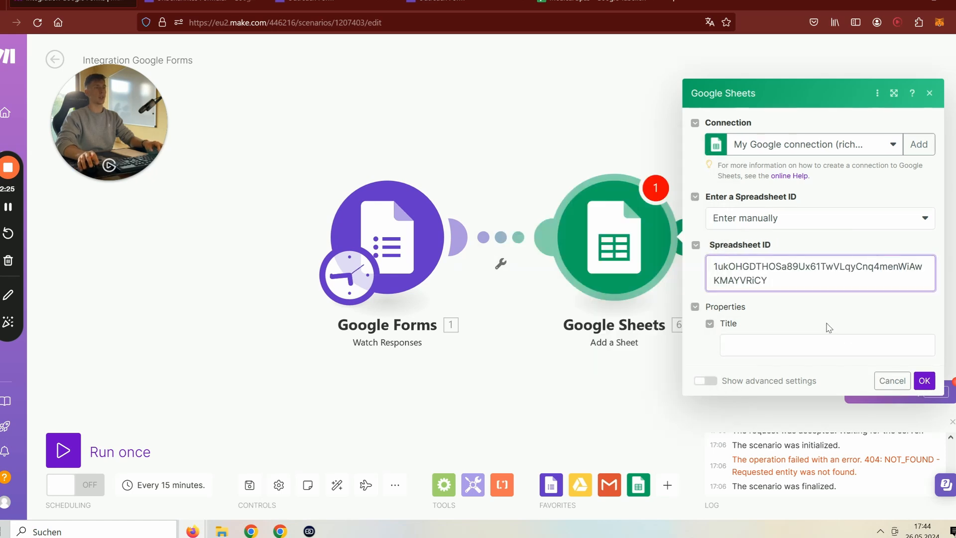
- Map the 'What is your name?' answer value into Title, confirm, and save the scenario
{"action": "left_click", "coordinate": [787, 351]}
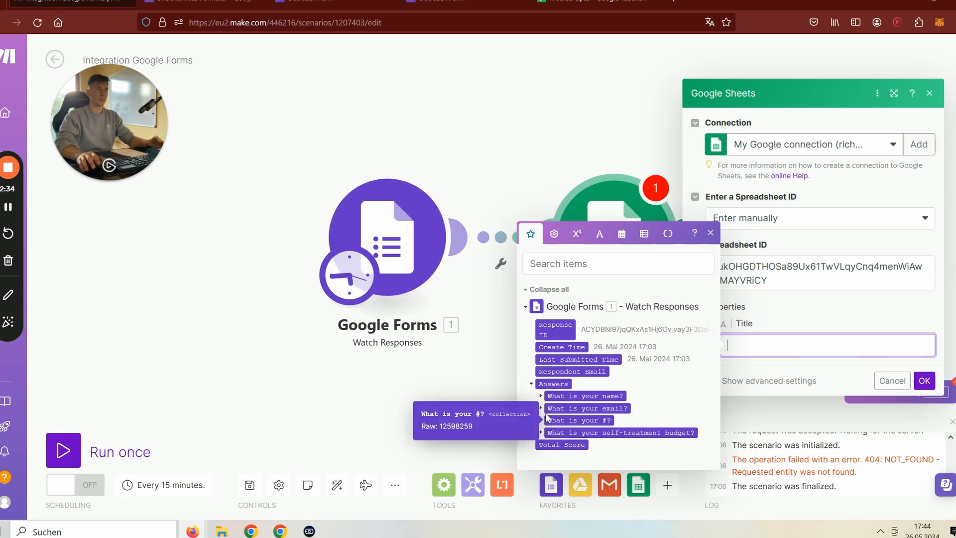
{"action": "left_click", "coordinate": [540, 396]}
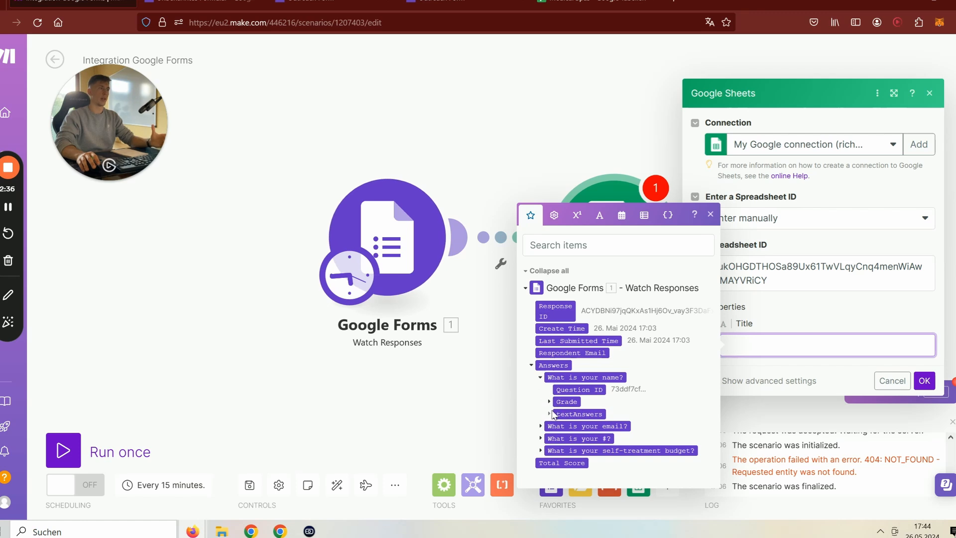
{"action": "left_click", "coordinate": [549, 408]}
{"action": "left_click", "coordinate": [557, 421]}
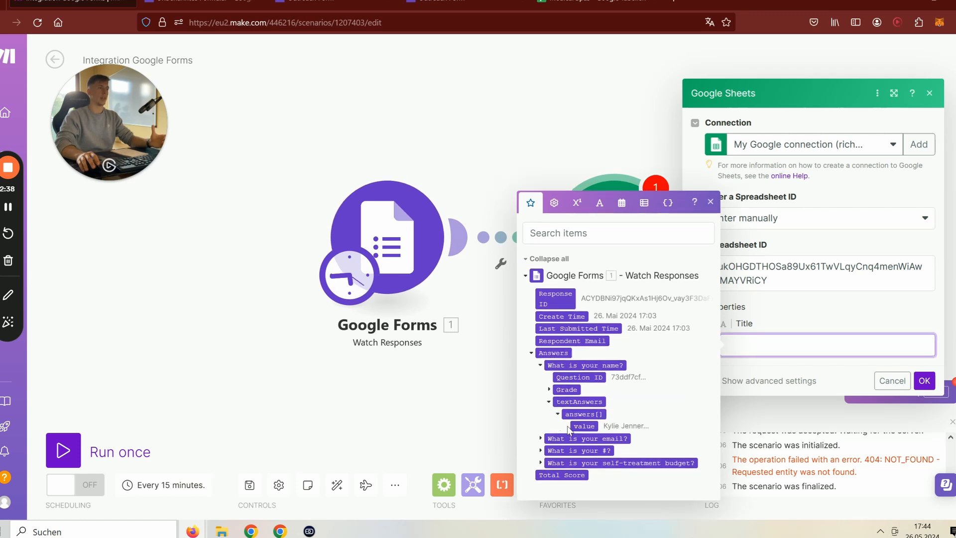
{"action": "left_click", "coordinate": [574, 427]}
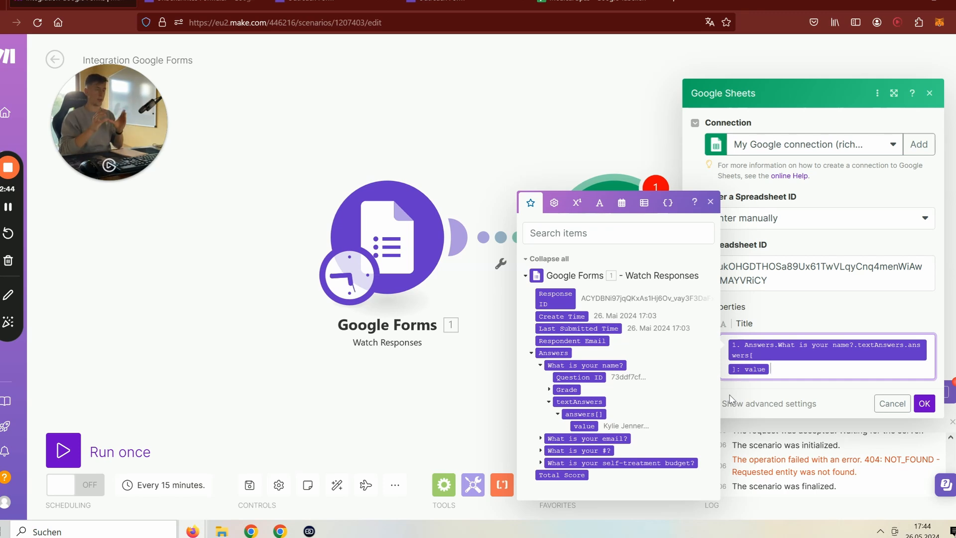
{"action": "left_click", "coordinate": [877, 317]}
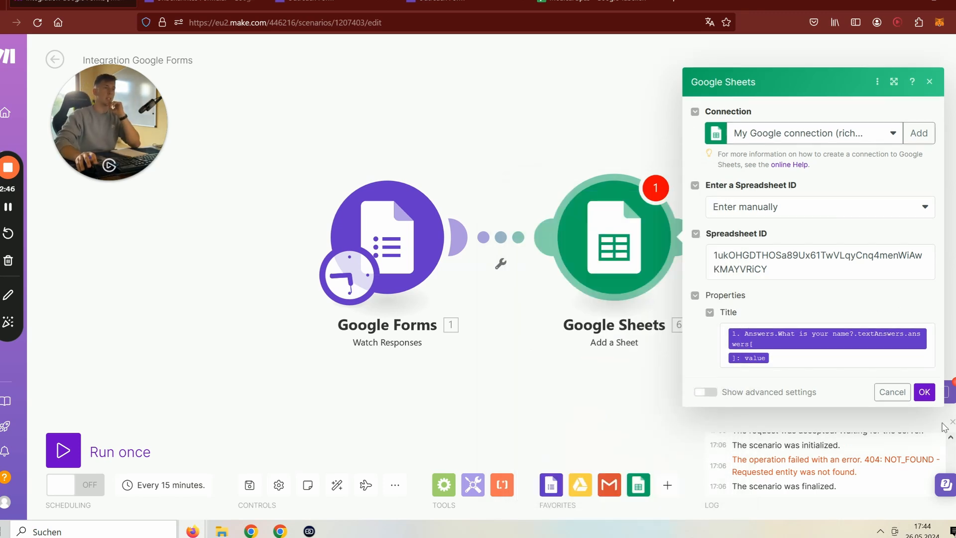
{"action": "left_click", "coordinate": [923, 391]}
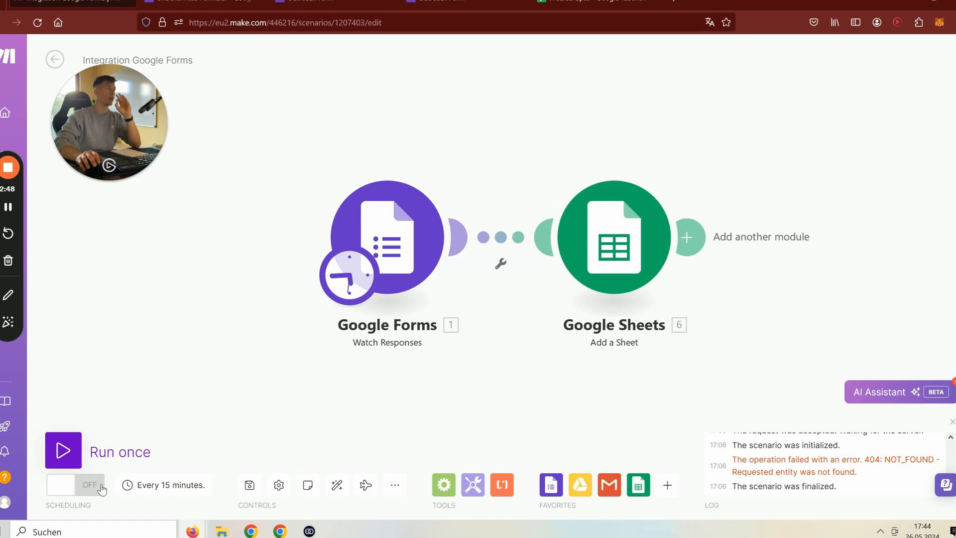
{"action": "left_click", "coordinate": [249, 487]}
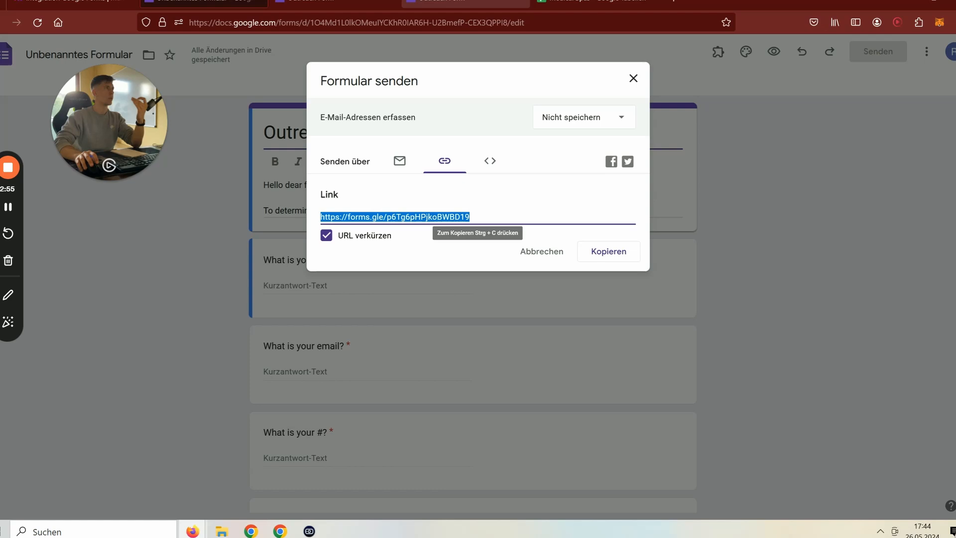
- Load the live Outreach Form from the pasted forms.gle share link
{"action": "left_click", "coordinate": [458, 1]}
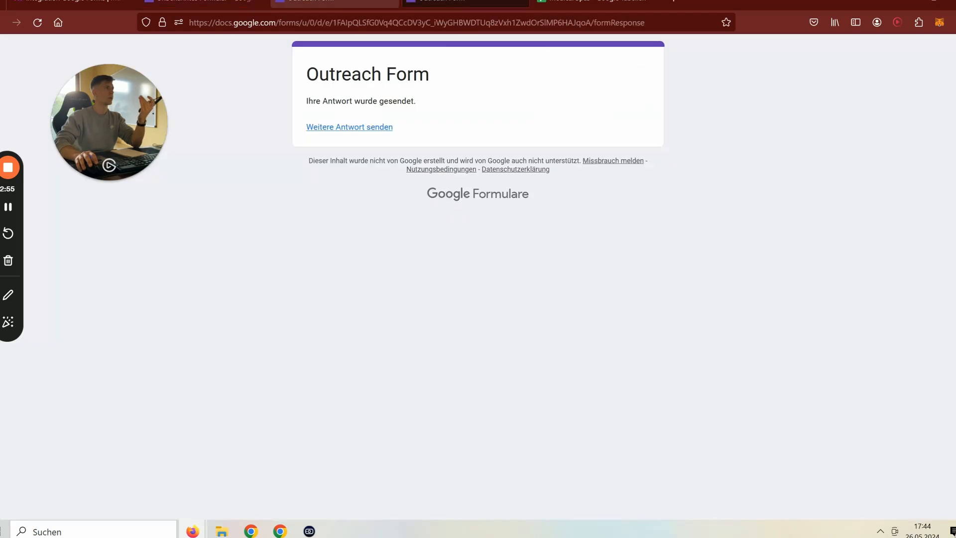
{"action": "left_click", "coordinate": [354, 2]}
{"action": "left_click", "coordinate": [239, 1]}
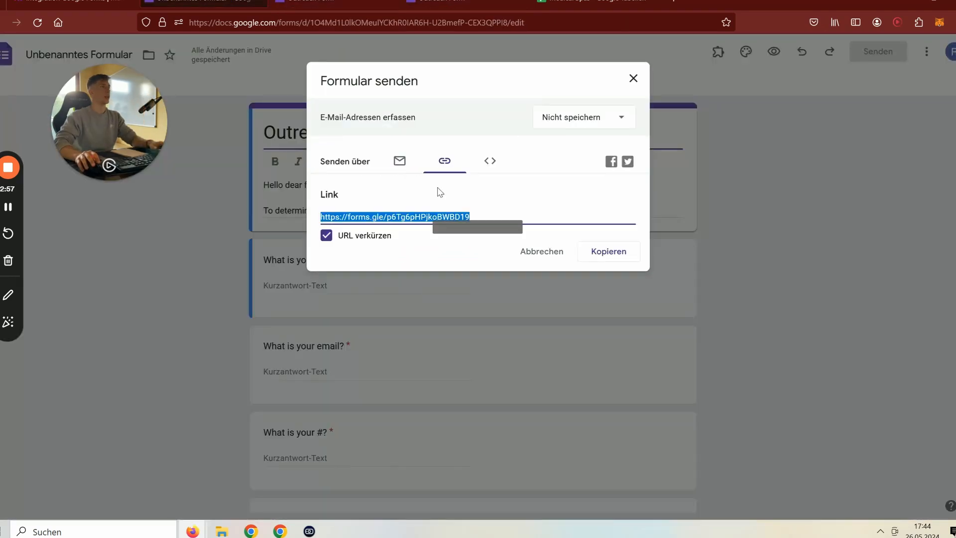
{"action": "left_click", "coordinate": [352, 2]}
{"action": "left_click", "coordinate": [388, 1]}
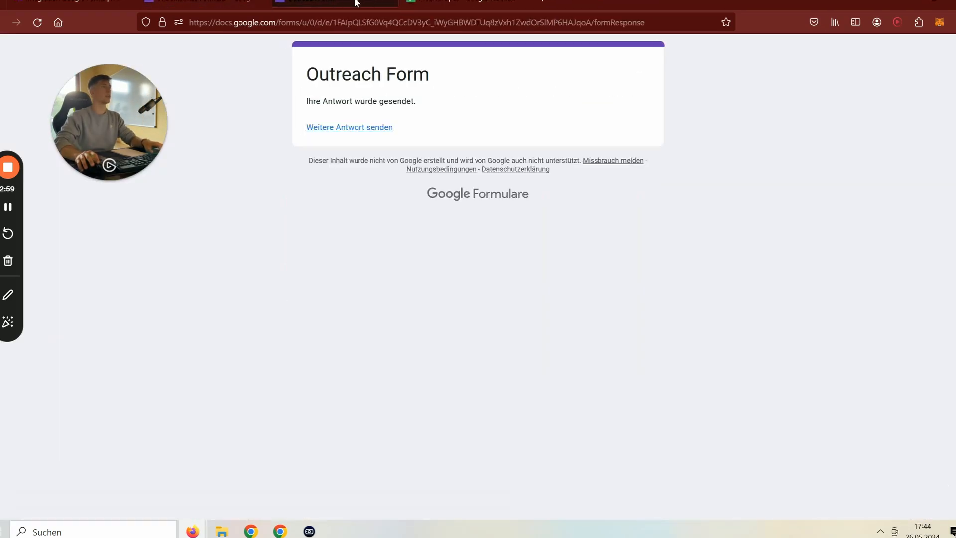
{"action": "left_click", "coordinate": [324, 22]}
{"action": "type", "text": "https://forms.gle/p6Tg6pHPjkoBWBD19"}
{"action": "key", "text": "Return"}
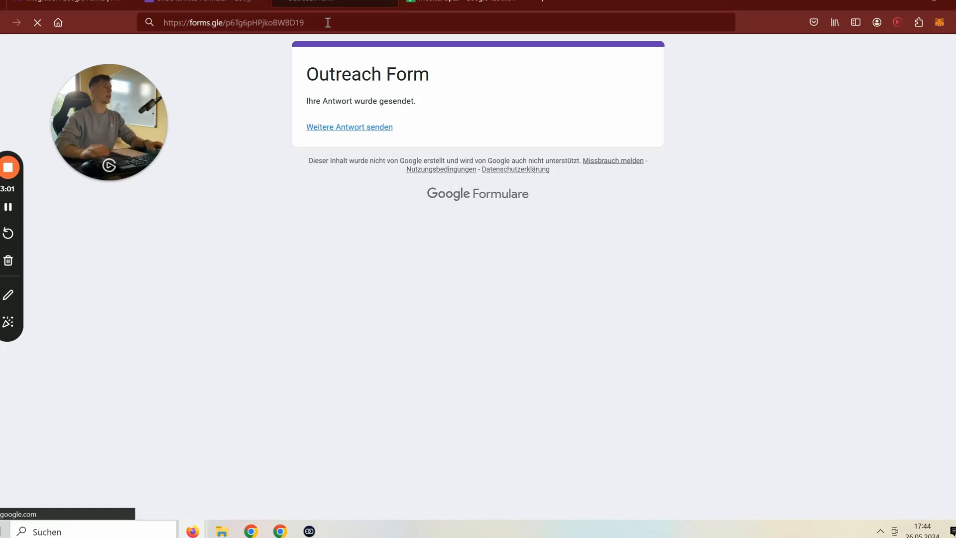
- Submit a test response with a name, e-mail, number and the 2k budget, then return to Make
{"action": "left_click", "coordinate": [377, 277]}
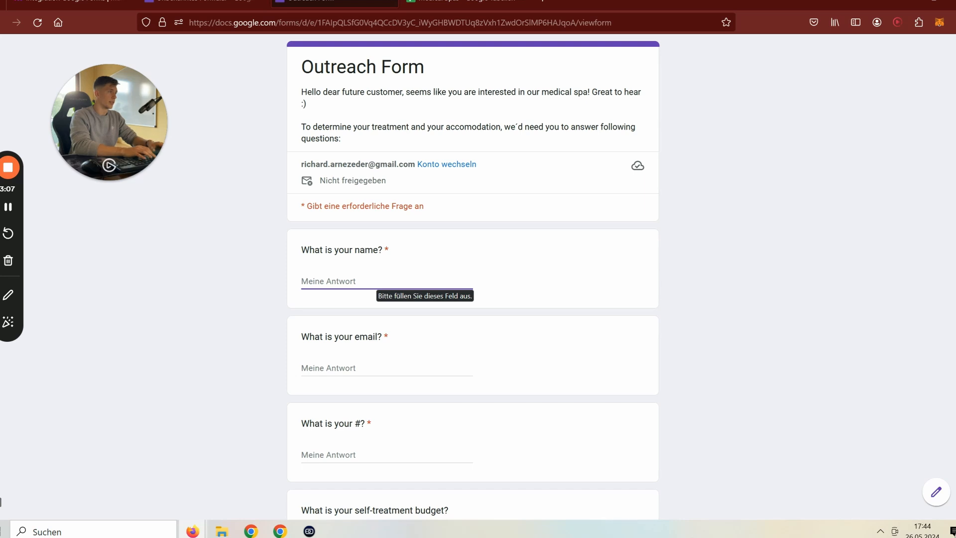
{"action": "type", "text": "mAR"}
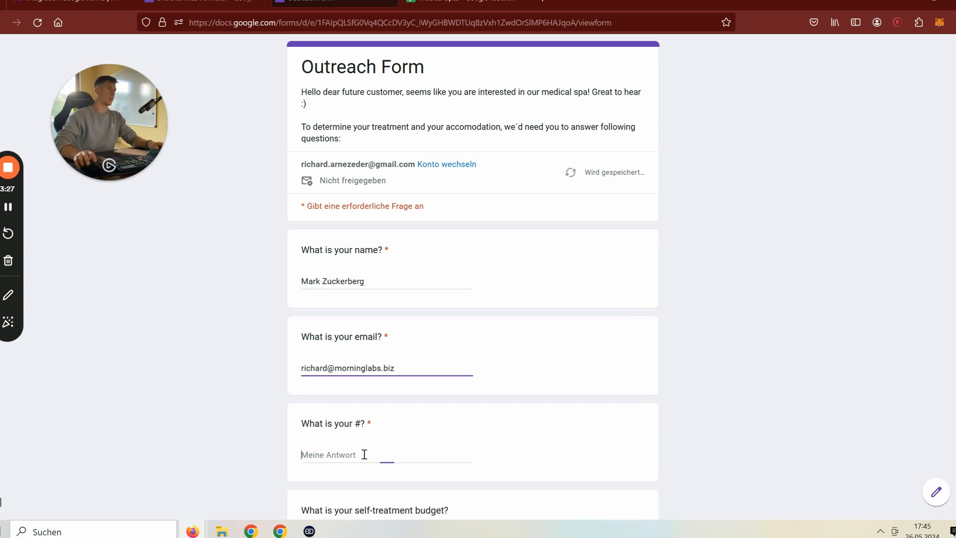
{"action": "left_click", "coordinate": [364, 454]}
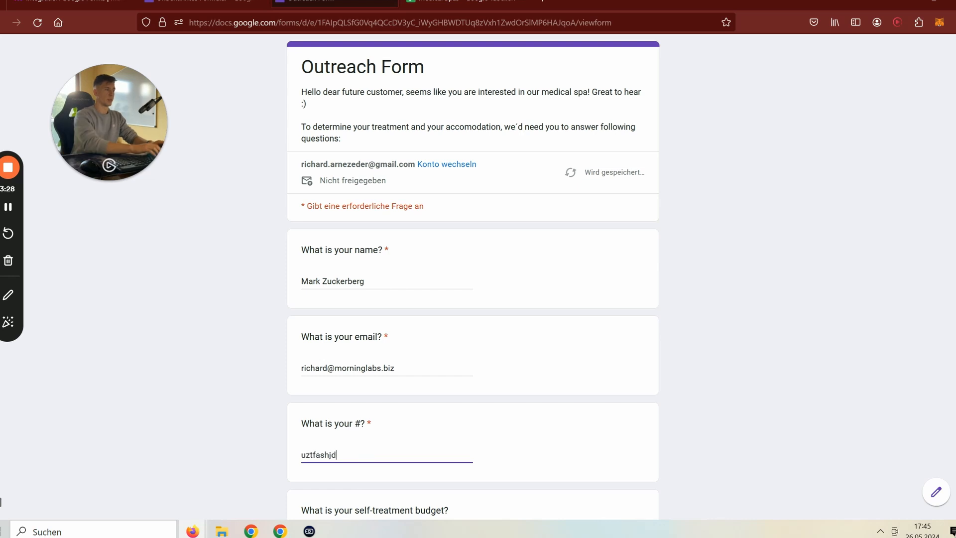
{"action": "scroll", "coordinate": [350, 378], "scroll_direction": "down", "scroll_amount": 4}
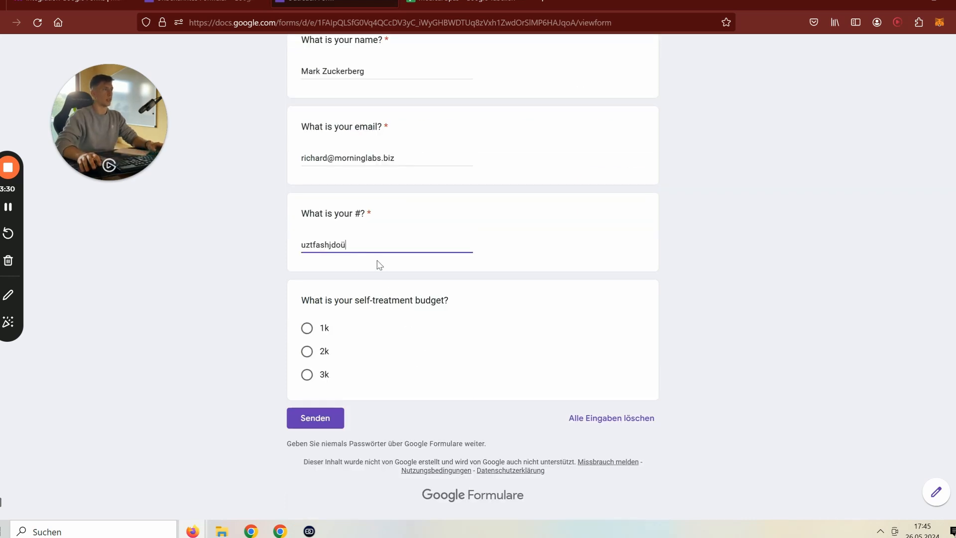
{"action": "left_click", "coordinate": [307, 351]}
{"action": "left_click", "coordinate": [317, 439]}
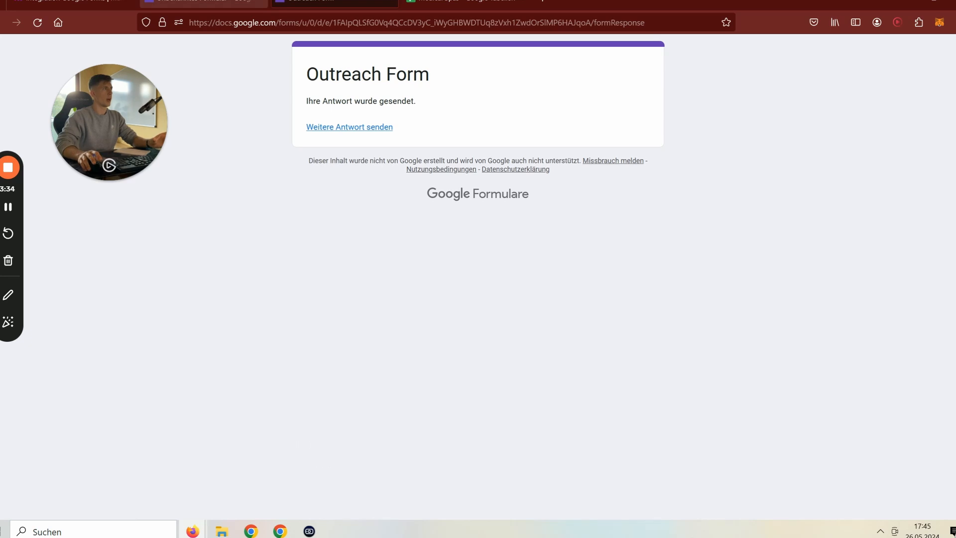
{"action": "left_click", "coordinate": [204, 1]}
{"action": "left_click", "coordinate": [334, 1]}
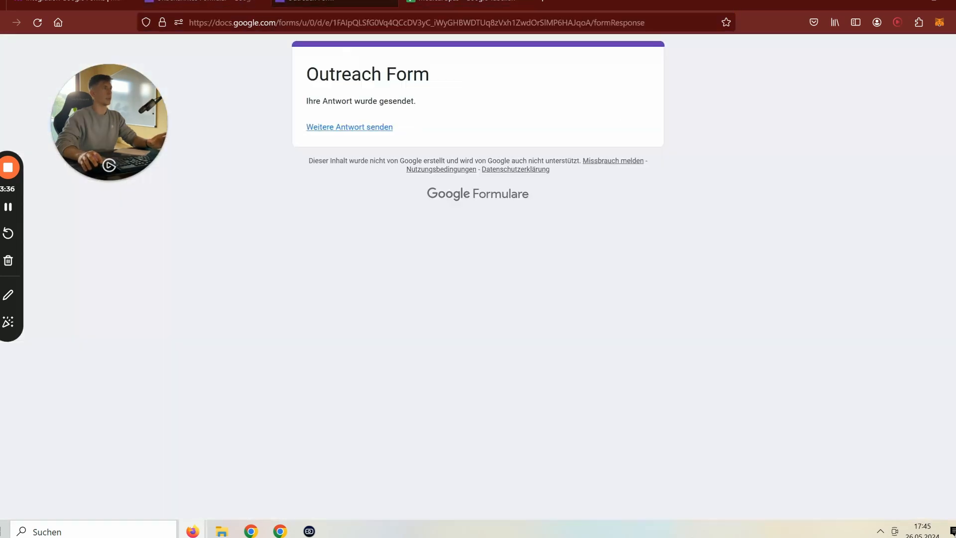
{"action": "left_click", "coordinate": [74, 3]}
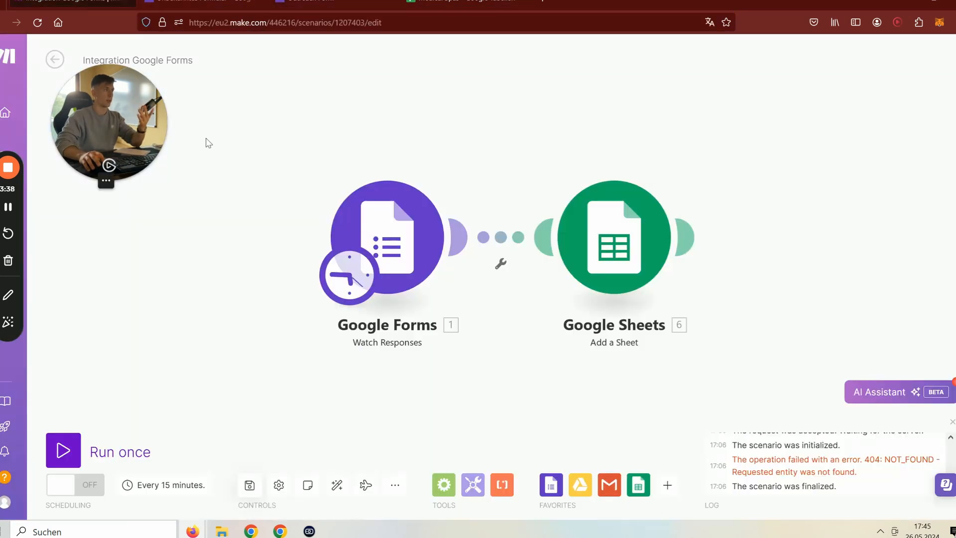
- Run the scenario once and inspect the Google Forms output's name, email and budget answers
{"action": "left_click", "coordinate": [64, 451]}
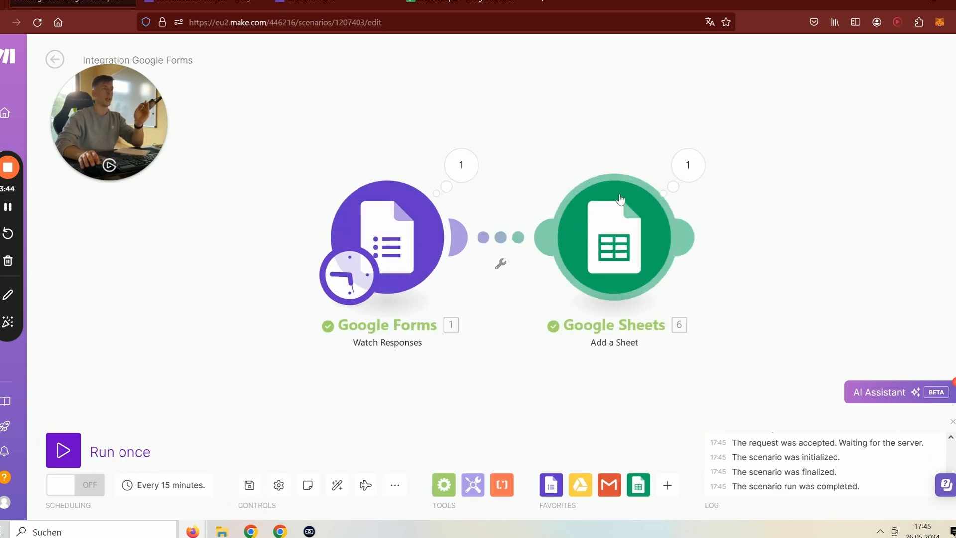
{"action": "left_click", "coordinate": [461, 165]}
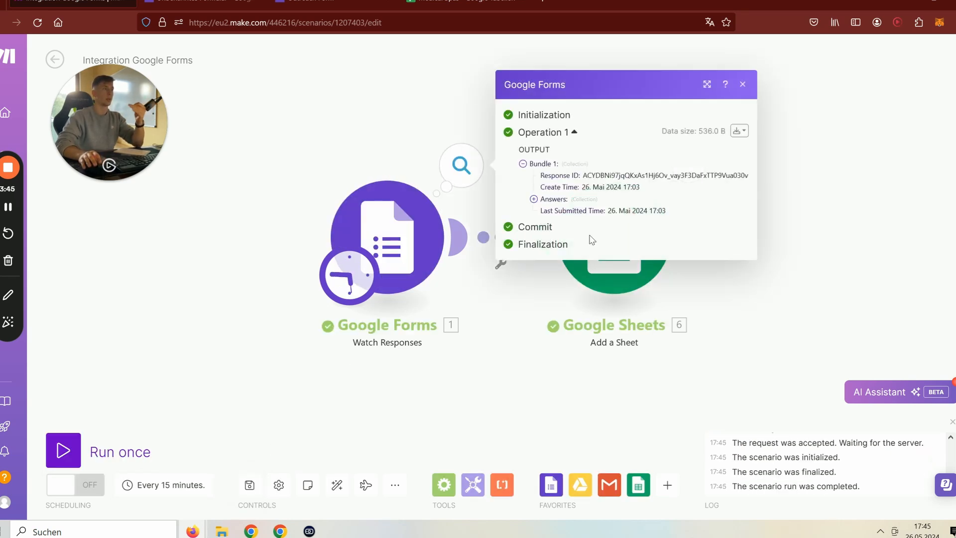
{"action": "left_click", "coordinate": [553, 200]}
{"action": "left_click", "coordinate": [553, 199]}
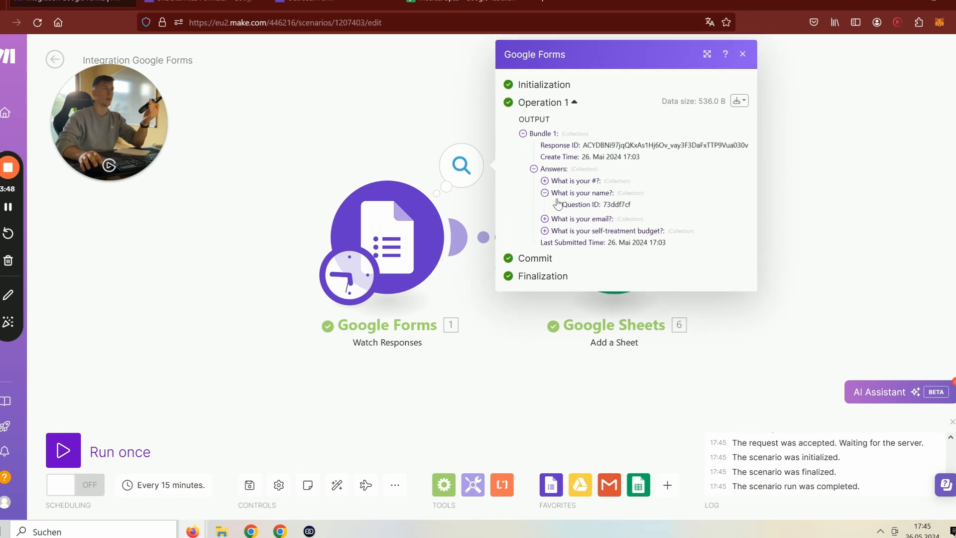
{"action": "left_click", "coordinate": [582, 217]}
{"action": "left_click", "coordinate": [585, 228]}
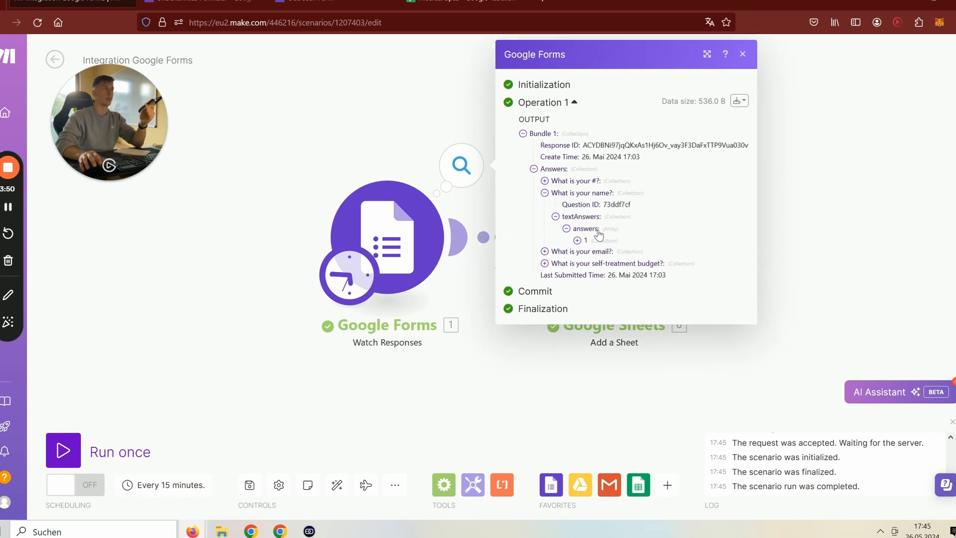
{"action": "left_click", "coordinate": [583, 240]}
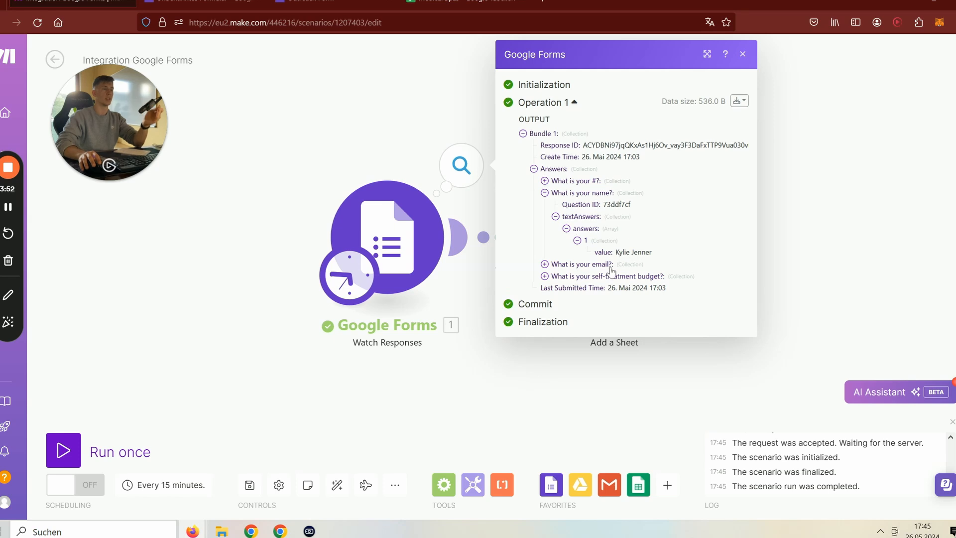
{"action": "left_click", "coordinate": [593, 265]}
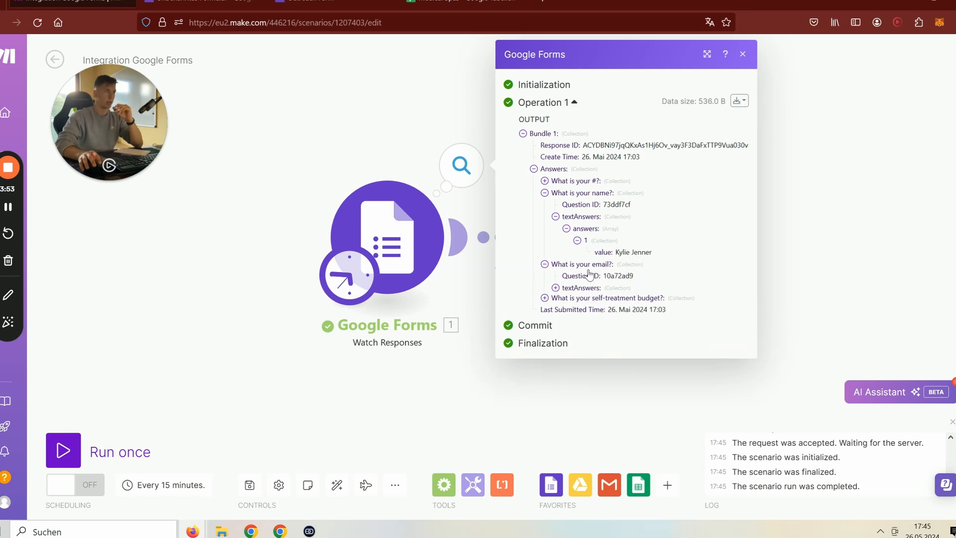
{"action": "left_click", "coordinate": [587, 300]}
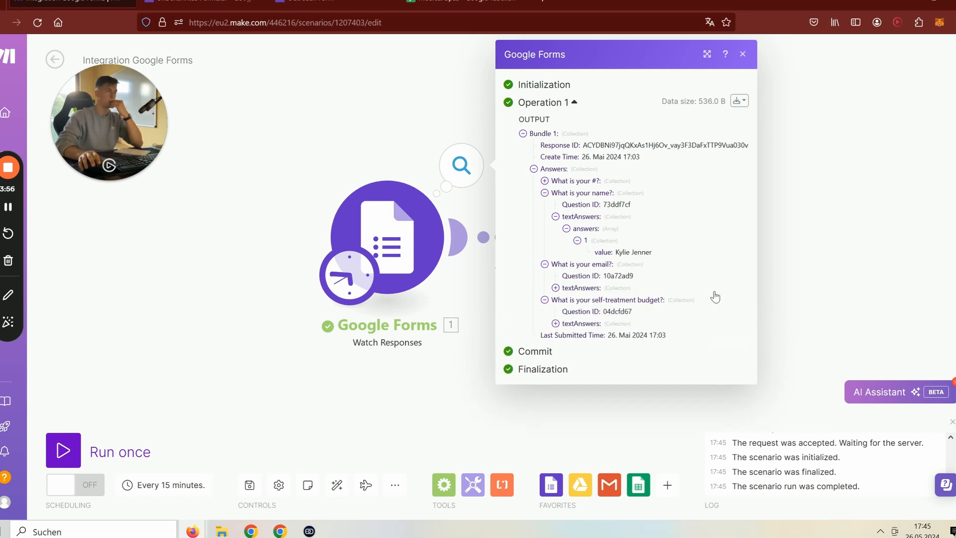
- Check the Google Sheets Add a Sheet module's run output, then switch to Medical Spas
{"action": "left_click", "coordinate": [787, 255]}
{"action": "left_click", "coordinate": [587, 235]}
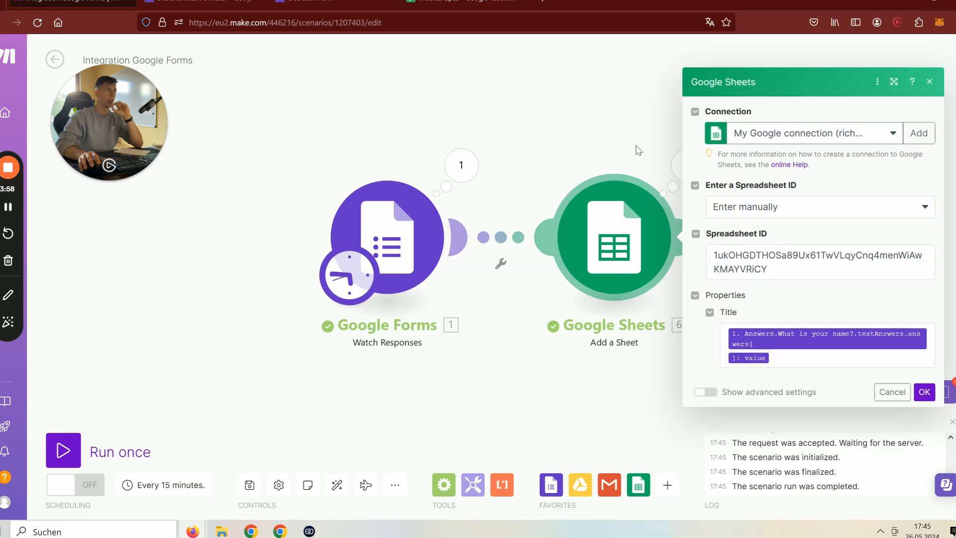
{"action": "left_click", "coordinate": [638, 150]}
{"action": "left_click", "coordinate": [688, 165]}
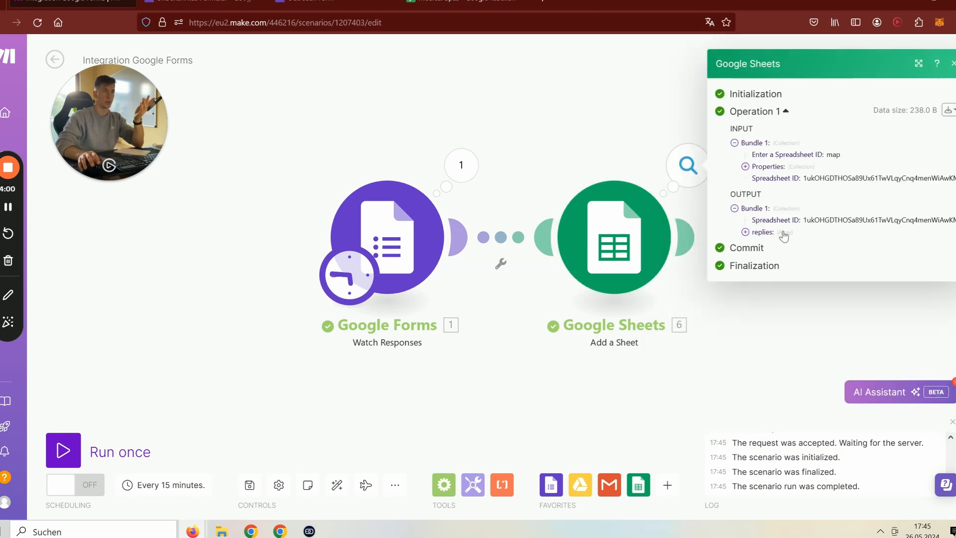
{"action": "left_click", "coordinate": [466, 4]}
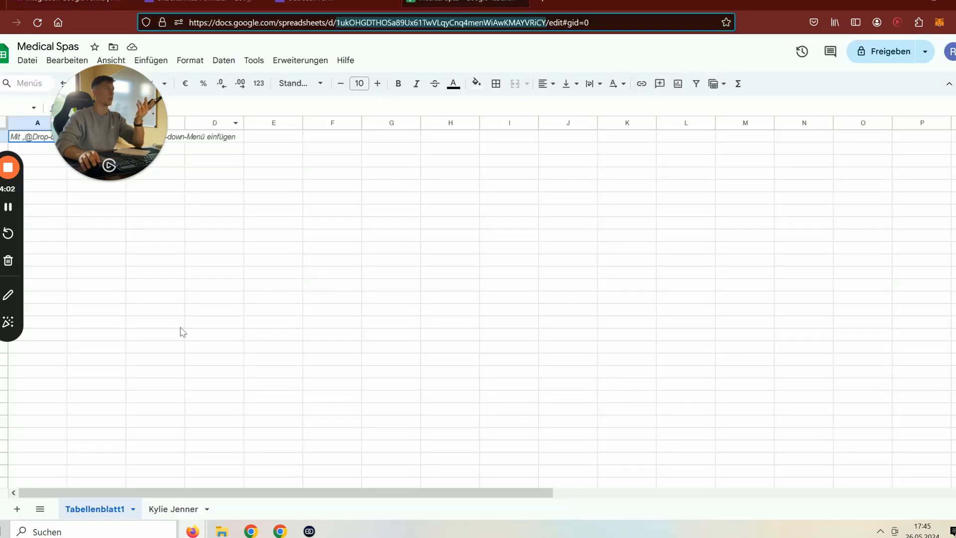
- Open the new respondent-named sheet tab in Medical Spas, then head back toward Make
{"action": "left_click", "coordinate": [175, 509]}
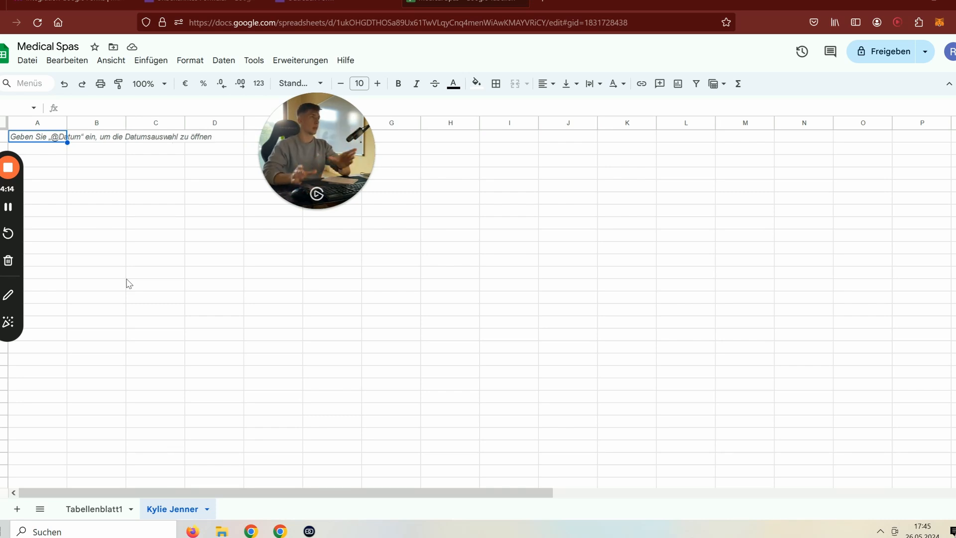
{"action": "left_click", "coordinate": [209, 3]}
- Attach a Google Sheets 'Update a Row' module after the Add a Sheet module
{"action": "left_click", "coordinate": [75, 2]}
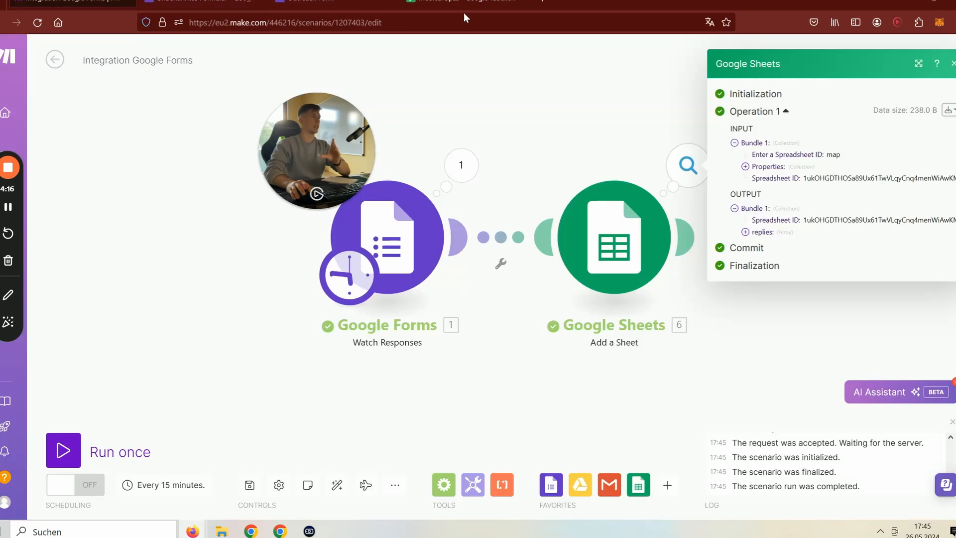
{"action": "left_click", "coordinate": [629, 196]}
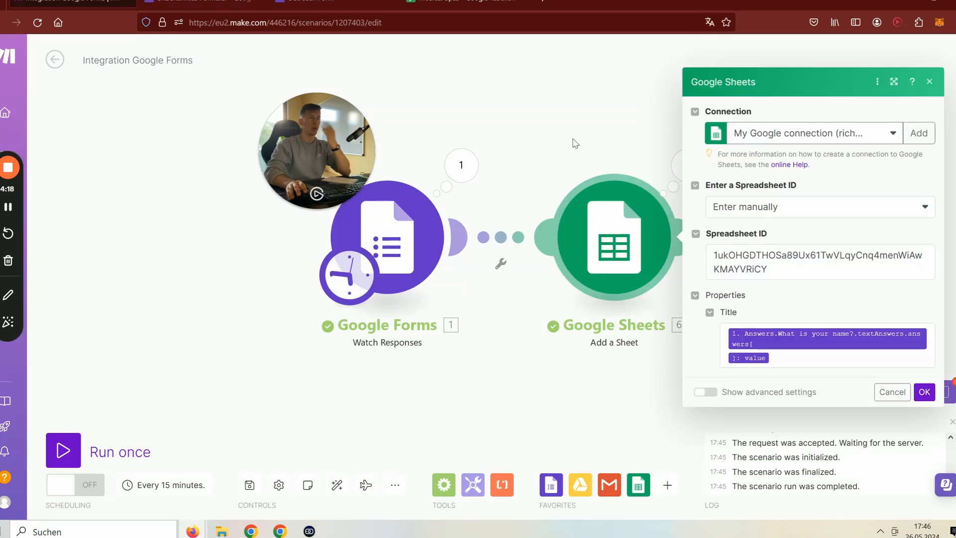
{"action": "left_click", "coordinate": [575, 143]}
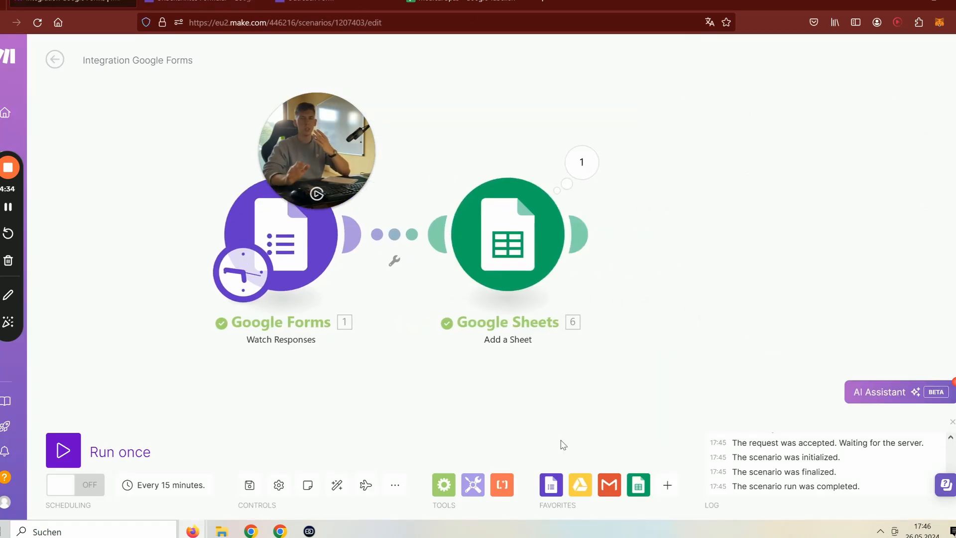
{"action": "left_click", "coordinate": [596, 231]}
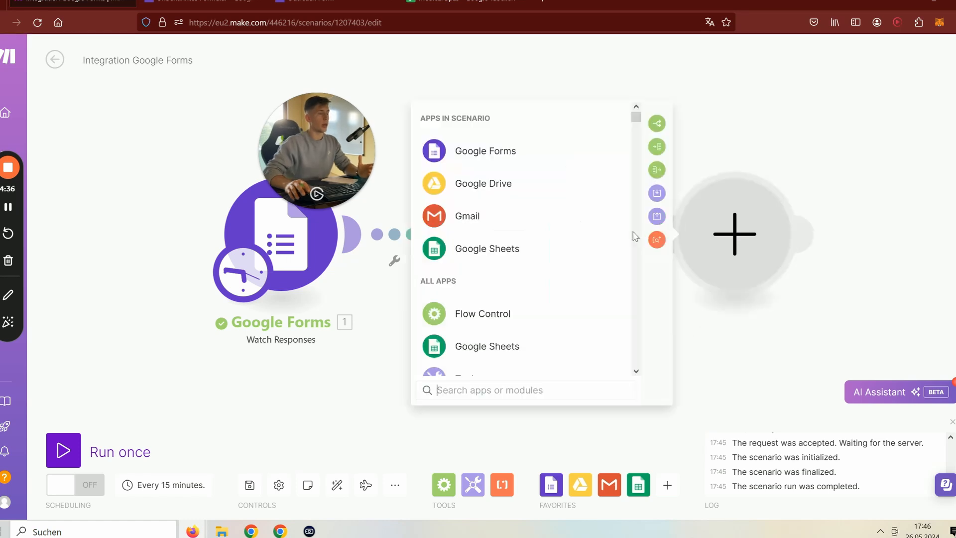
{"action": "left_click", "coordinate": [504, 249]}
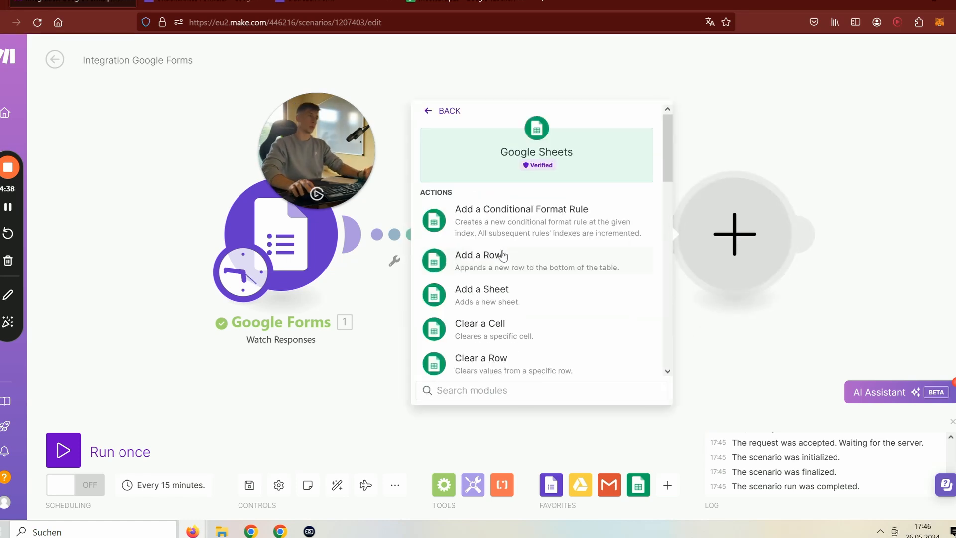
{"action": "scroll", "coordinate": [525, 306], "scroll_direction": "down", "scroll_amount": 5}
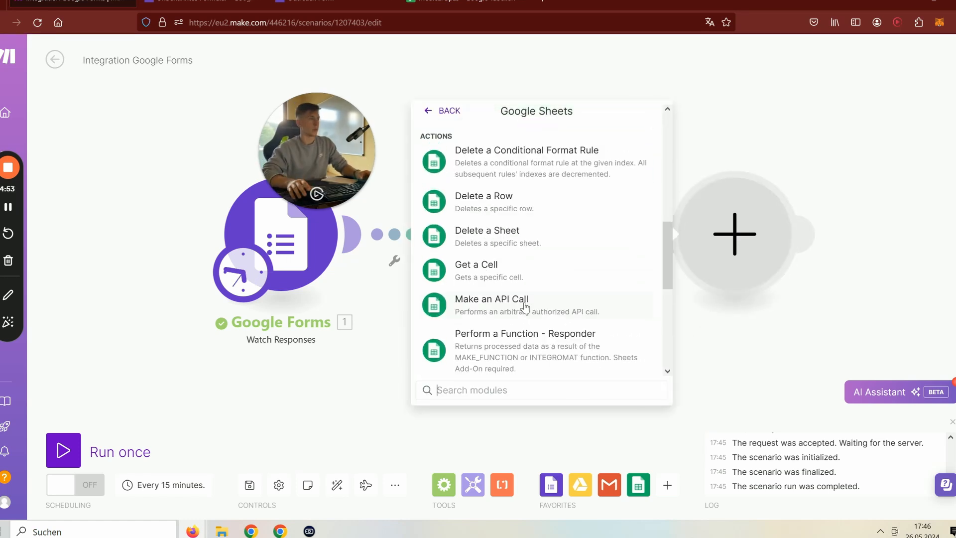
{"action": "scroll", "coordinate": [524, 306], "scroll_direction": "up", "scroll_amount": 10}
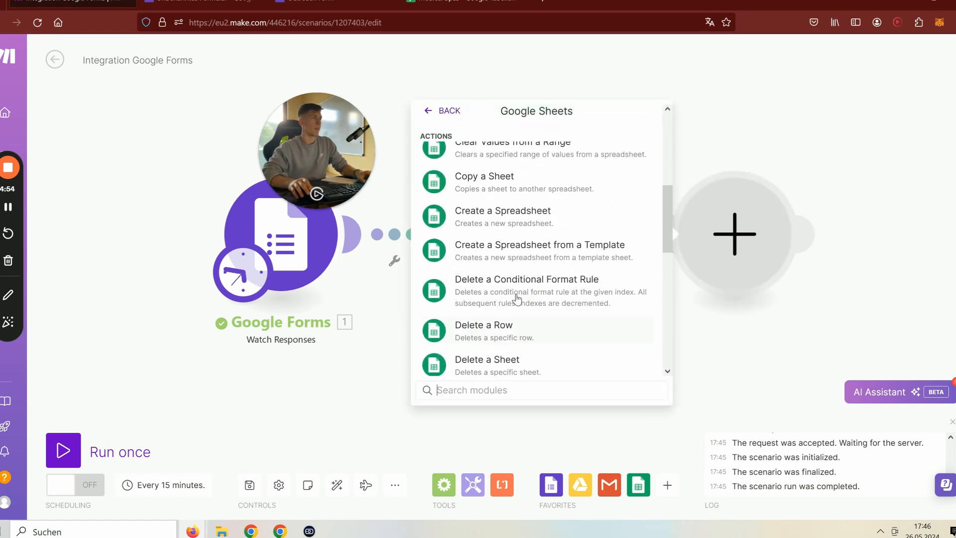
{"action": "scroll", "coordinate": [517, 299], "scroll_direction": "down", "scroll_amount": 10}
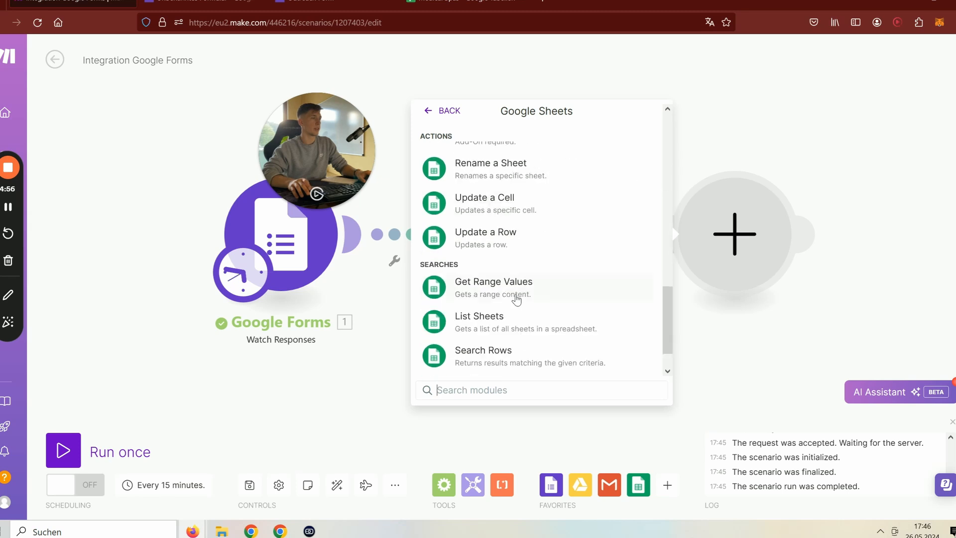
{"action": "scroll", "coordinate": [502, 283], "scroll_direction": "up", "scroll_amount": 2}
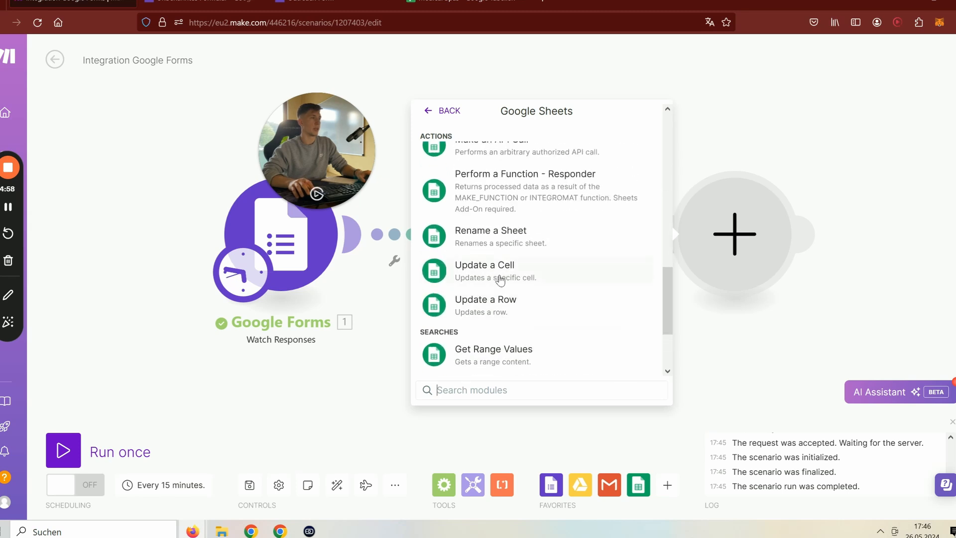
{"action": "left_click", "coordinate": [503, 309]}
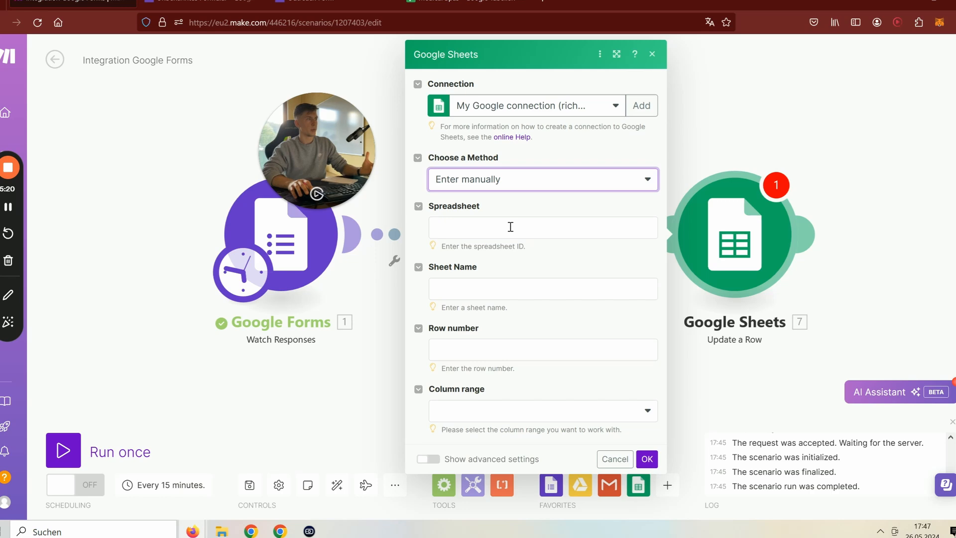
- Set Update a Row to module 6's spreadsheet ID, the name answer as sheet, row 1, columns A-Z
{"action": "left_click", "coordinate": [509, 227]}
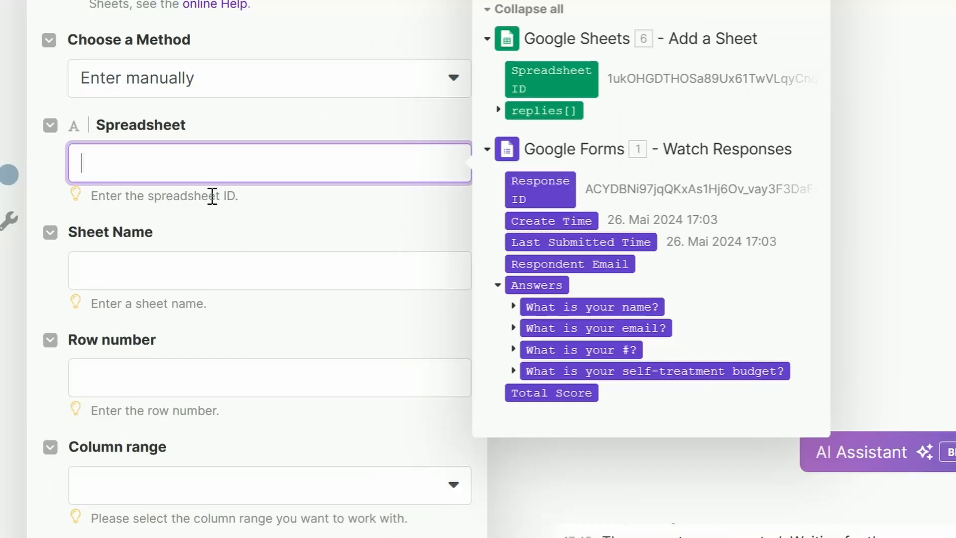
{"action": "left_click", "coordinate": [547, 80]}
{"action": "left_click", "coordinate": [167, 266]}
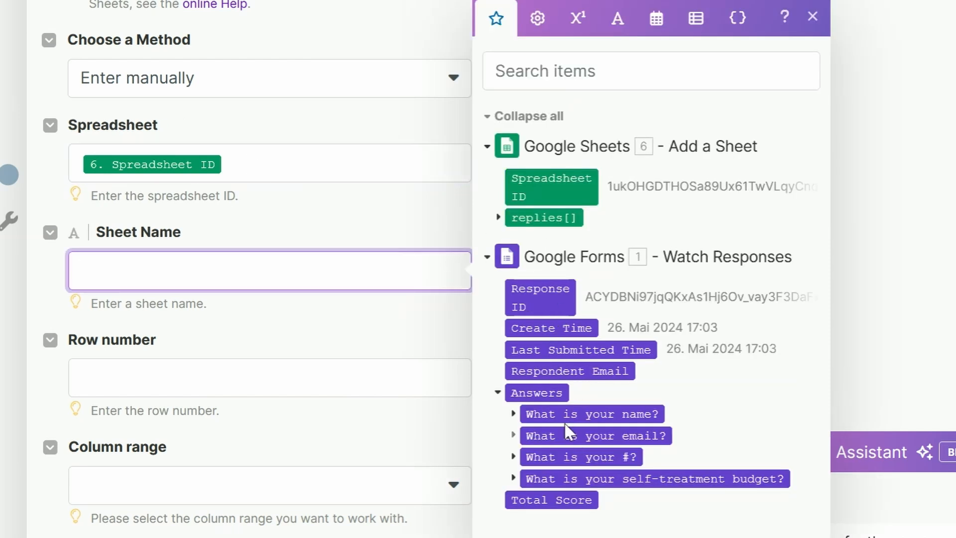
{"action": "mouse_move", "coordinate": [531, 409]}
{"action": "left_click", "coordinate": [513, 416]}
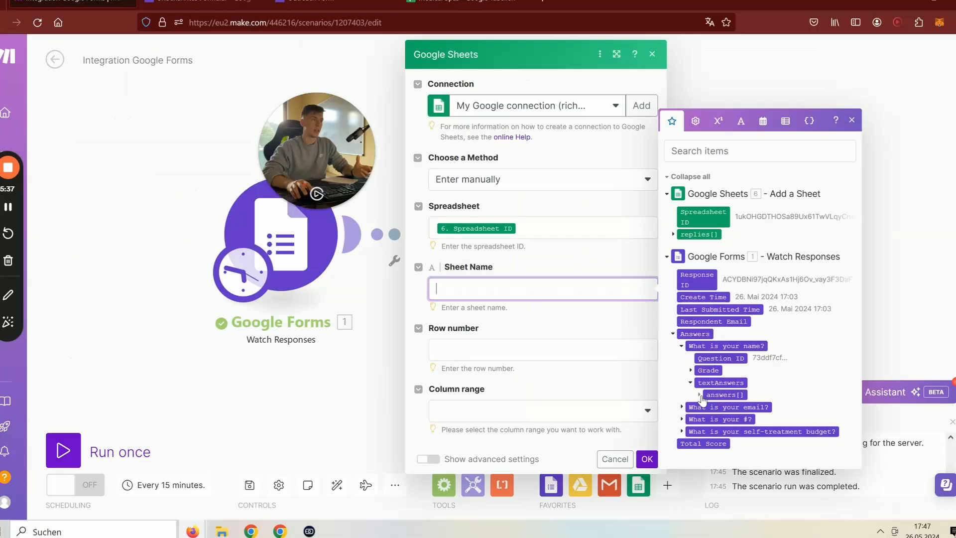
{"action": "left_click", "coordinate": [529, 446]}
{"action": "left_click", "coordinate": [591, 489]}
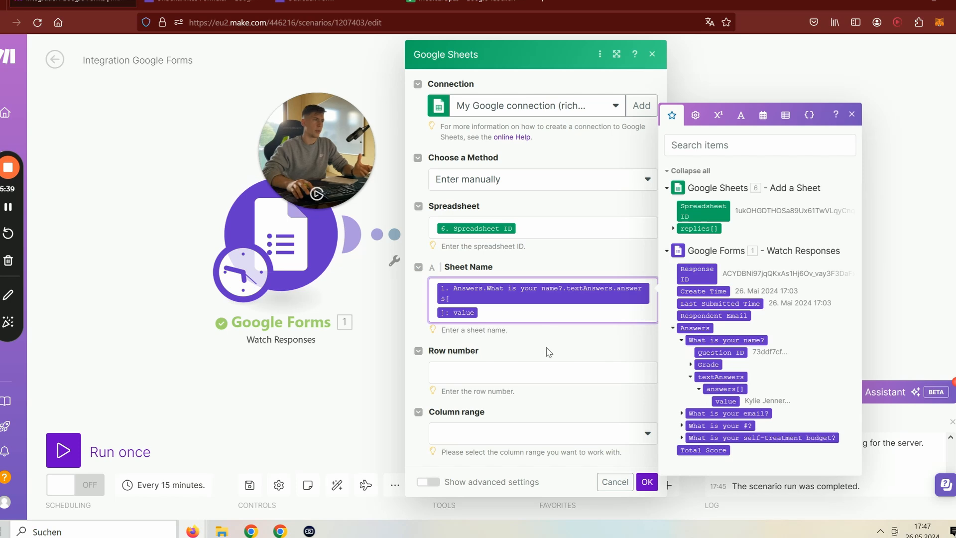
{"action": "left_click", "coordinate": [546, 374]}
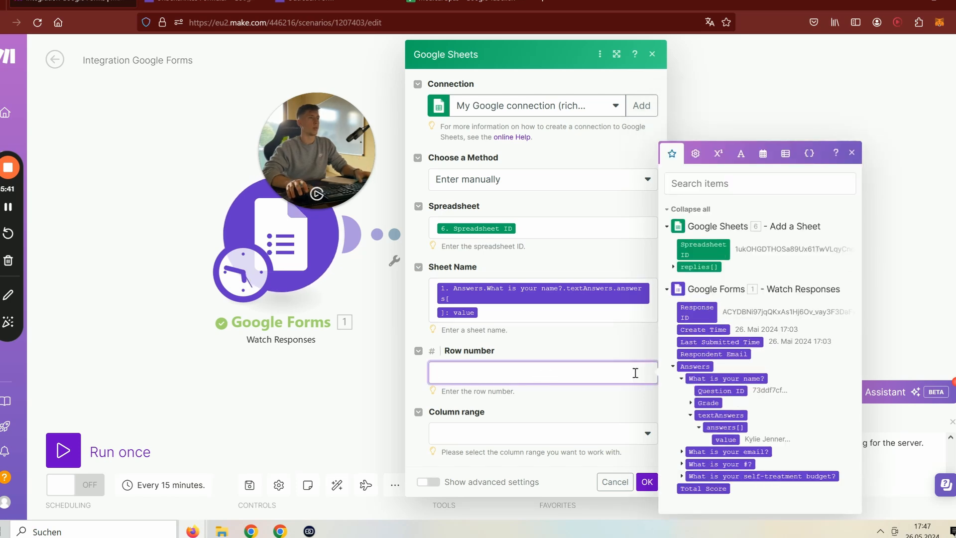
{"action": "type", "text": "1"}
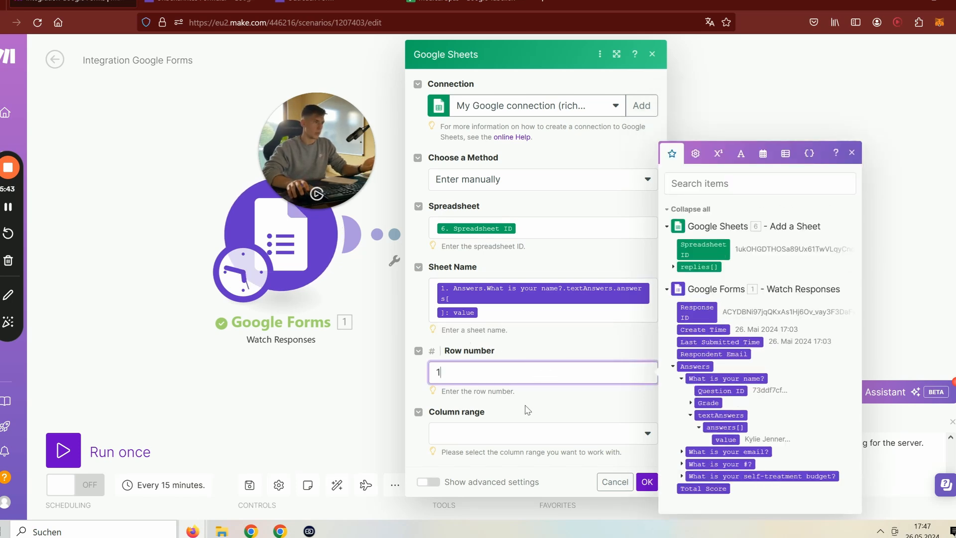
{"action": "left_click", "coordinate": [516, 433]}
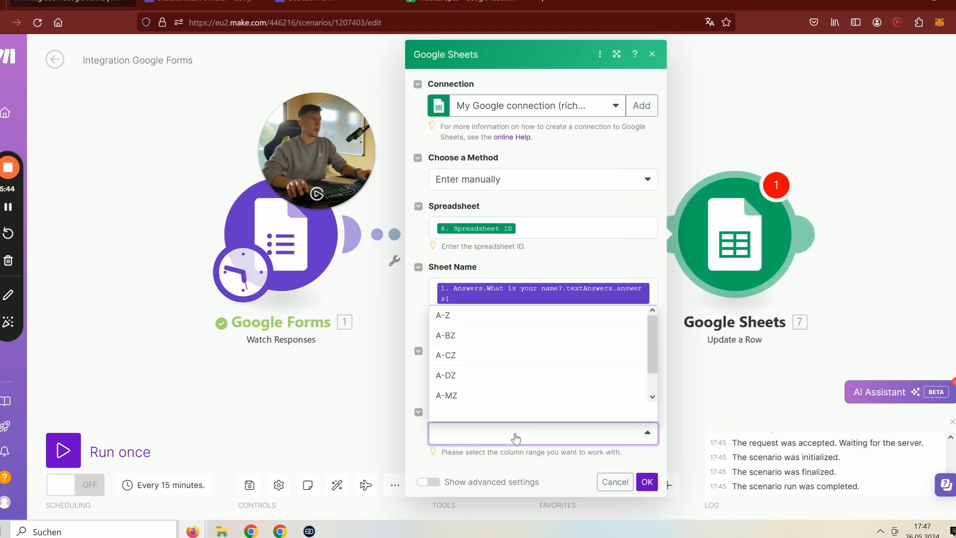
{"action": "left_click", "coordinate": [466, 321]}
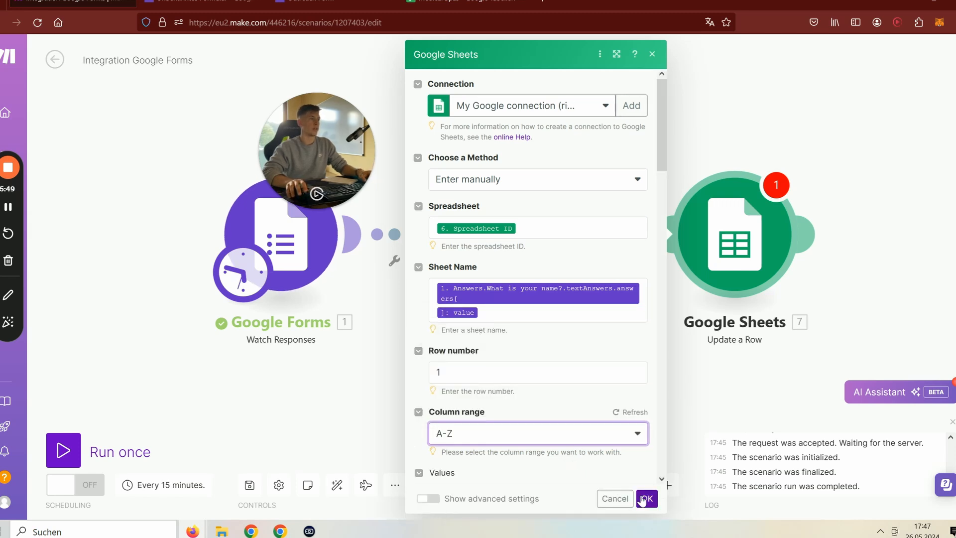
{"action": "left_click", "coordinate": [644, 499]}
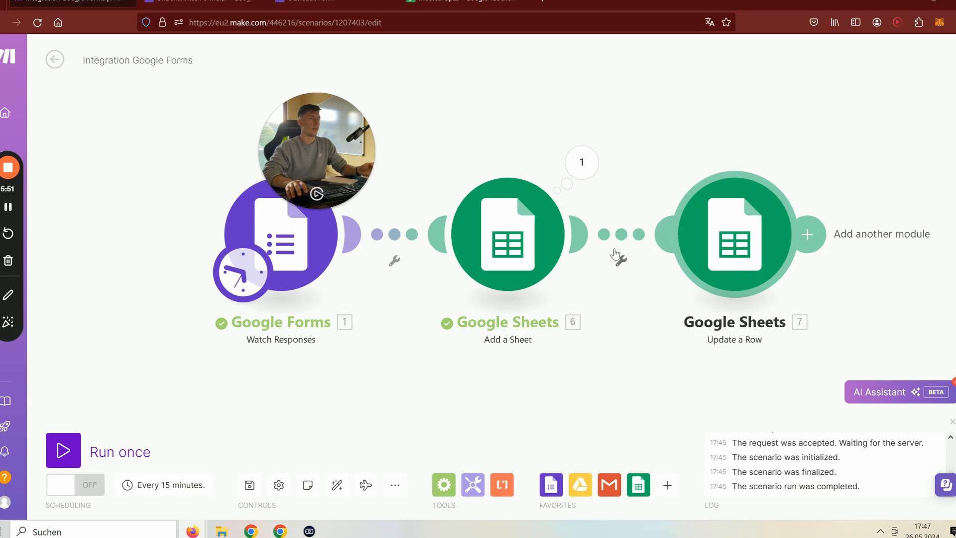
- Run the scenario once and review the Update a Row output updating cell A1
{"action": "left_click", "coordinate": [74, 453]}
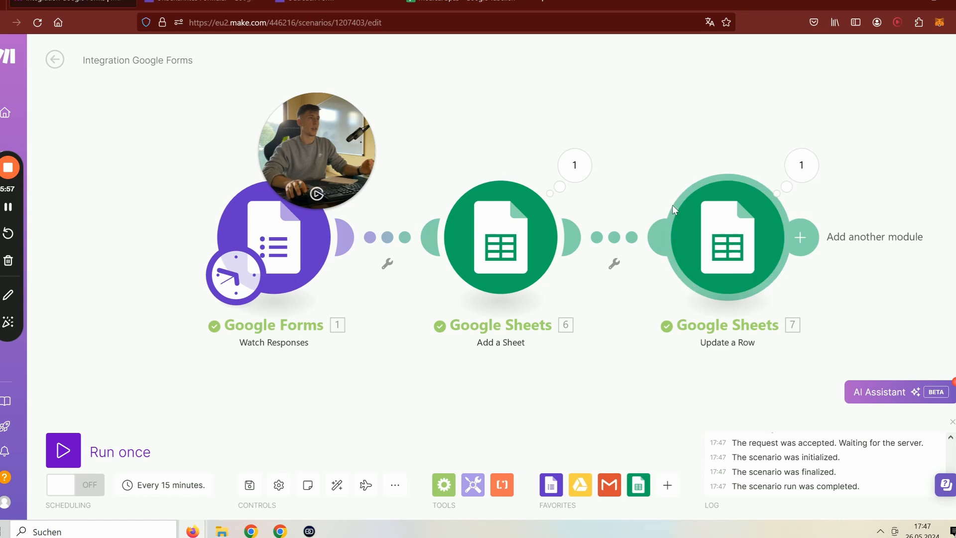
{"action": "left_click", "coordinate": [801, 165]}
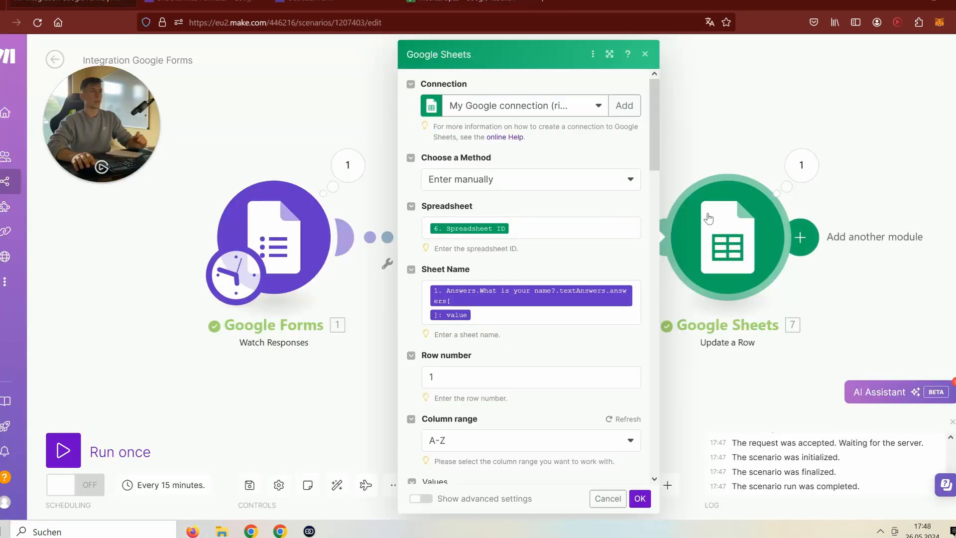
{"action": "scroll", "coordinate": [587, 299], "scroll_direction": "down", "scroll_amount": 4}
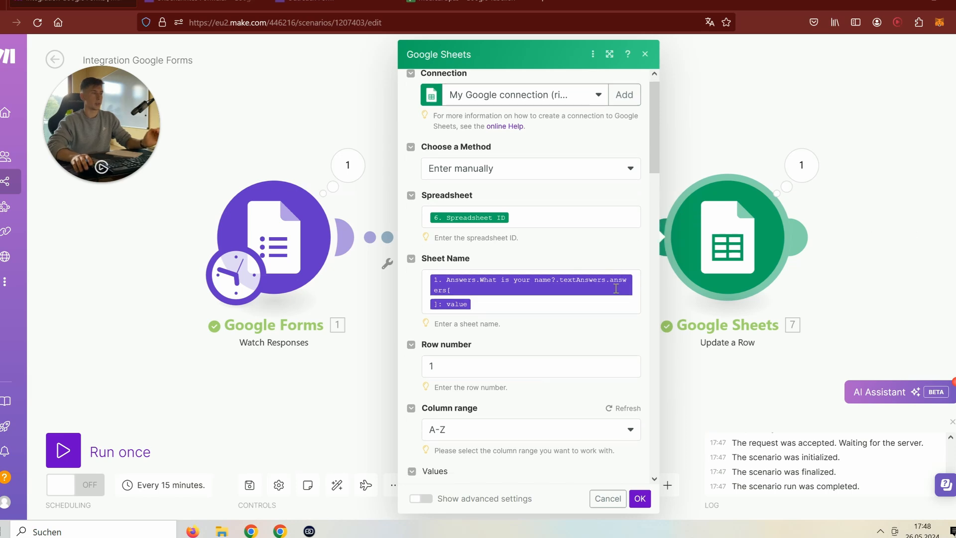
{"action": "scroll", "coordinate": [506, 310], "scroll_direction": "down", "scroll_amount": 3}
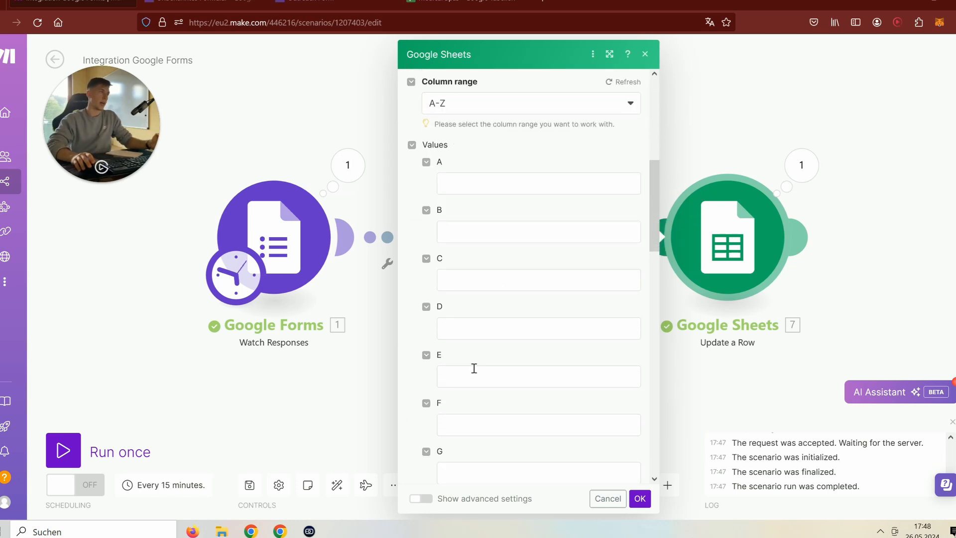
{"action": "scroll", "coordinate": [474, 367], "scroll_direction": "up", "scroll_amount": 8}
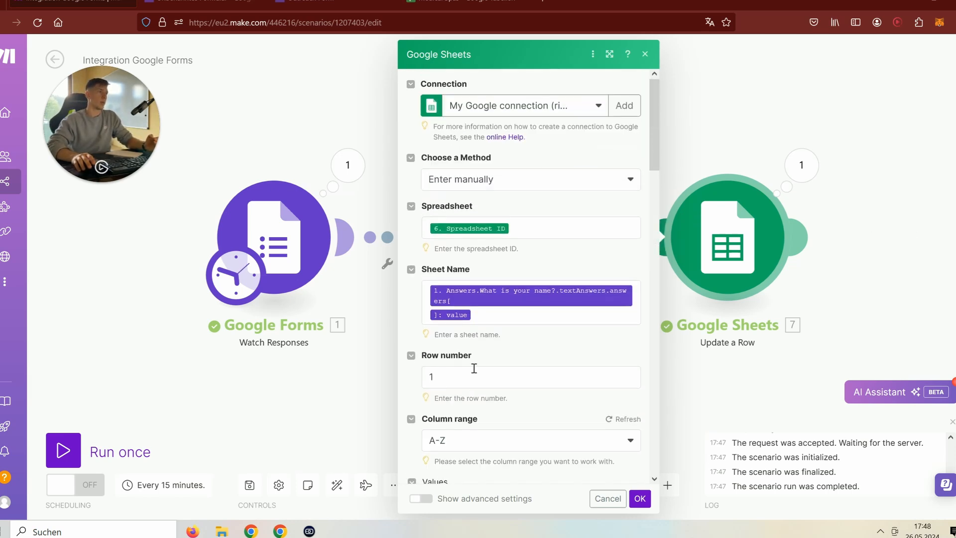
{"action": "scroll", "coordinate": [472, 367], "scroll_direction": "down", "scroll_amount": 5}
{"action": "left_click", "coordinate": [465, 4]}
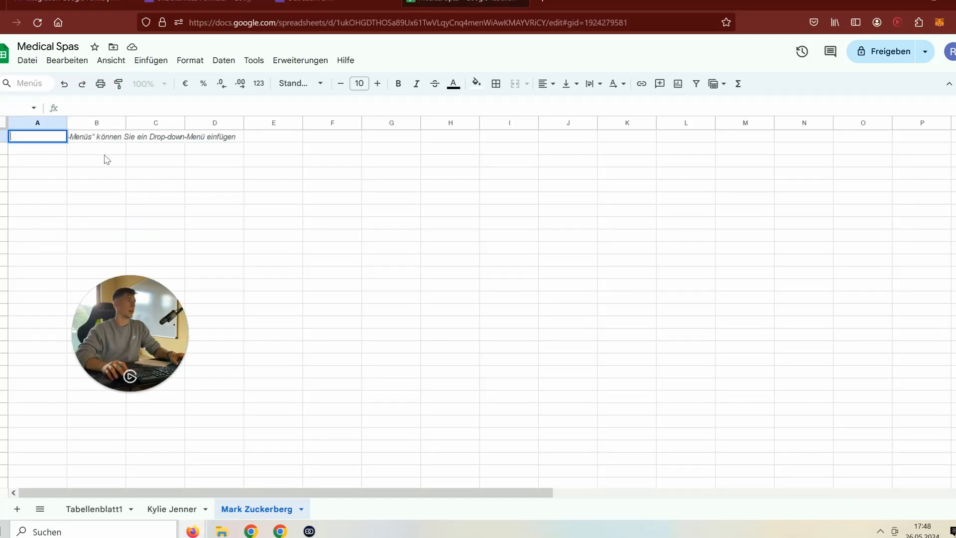
- Enter the headers Name, Number and Email in cells A1 to C1 of the respondent's sheet
{"action": "type", "text": "Name"}
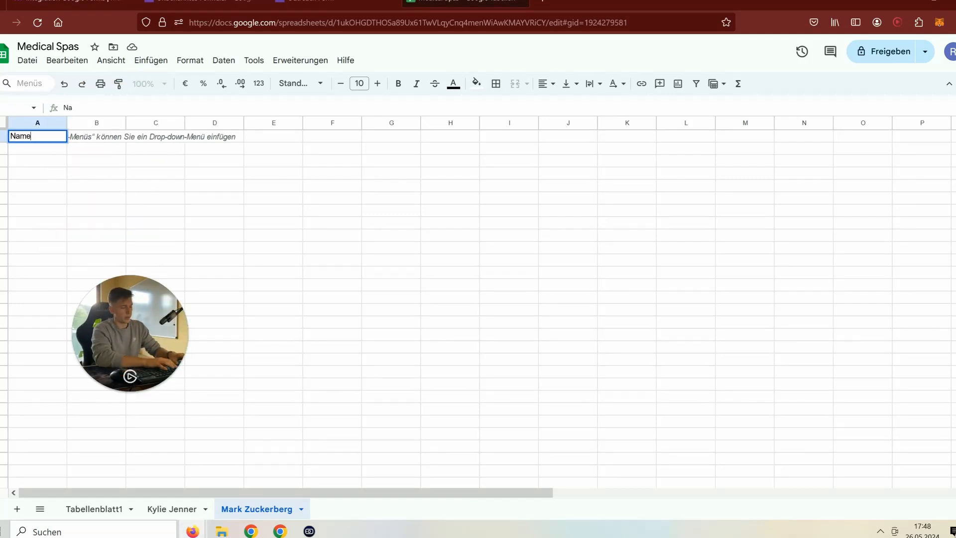
{"action": "key", "text": "Tab"}
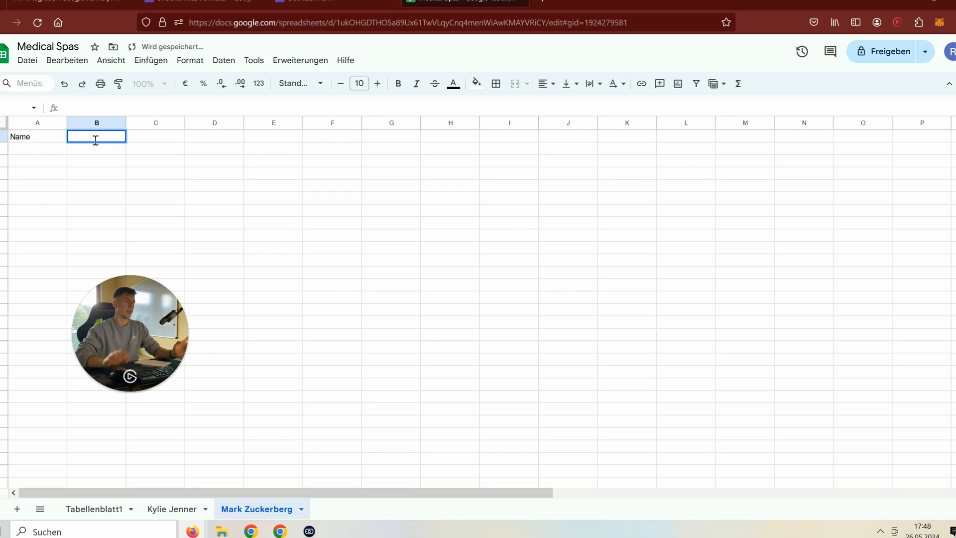
{"action": "type", "text": "Number"}
{"action": "left_click", "coordinate": [148, 132]}
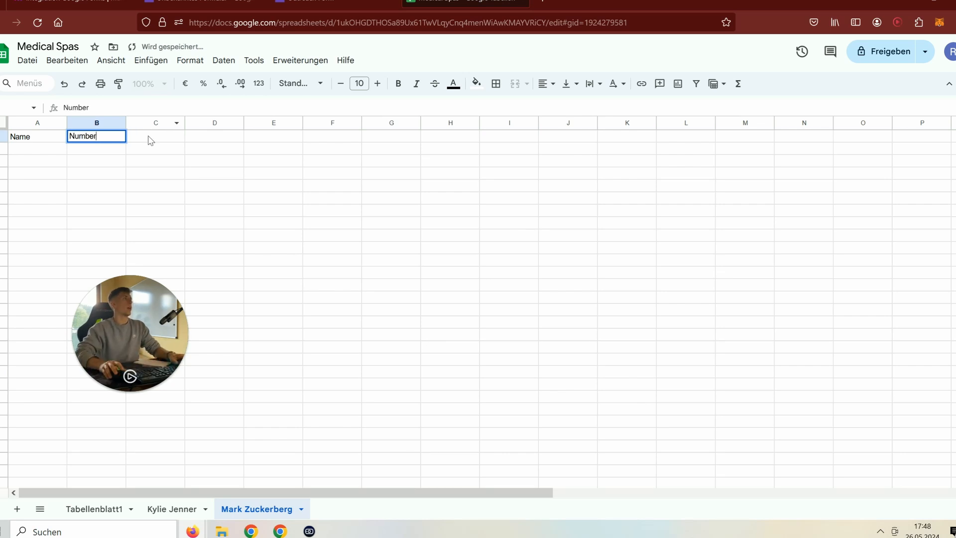
{"action": "type", "text": "Email"}
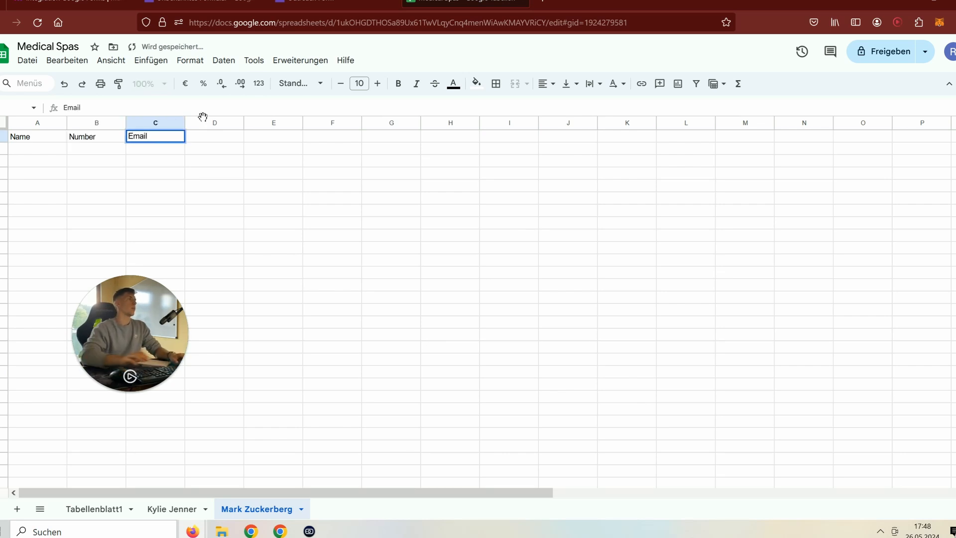
- Back in Make's Update a Row settings, begin mapping a value into column C
{"action": "left_click", "coordinate": [335, 1]}
{"action": "left_click", "coordinate": [204, 1]}
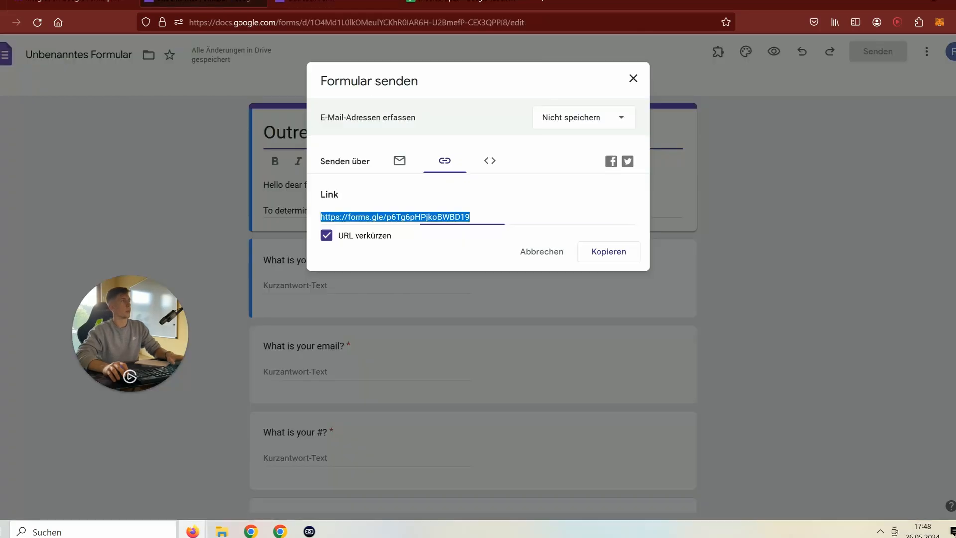
{"action": "left_click", "coordinate": [75, 2]}
{"action": "scroll", "coordinate": [444, 286], "scroll_direction": "up", "scroll_amount": 5}
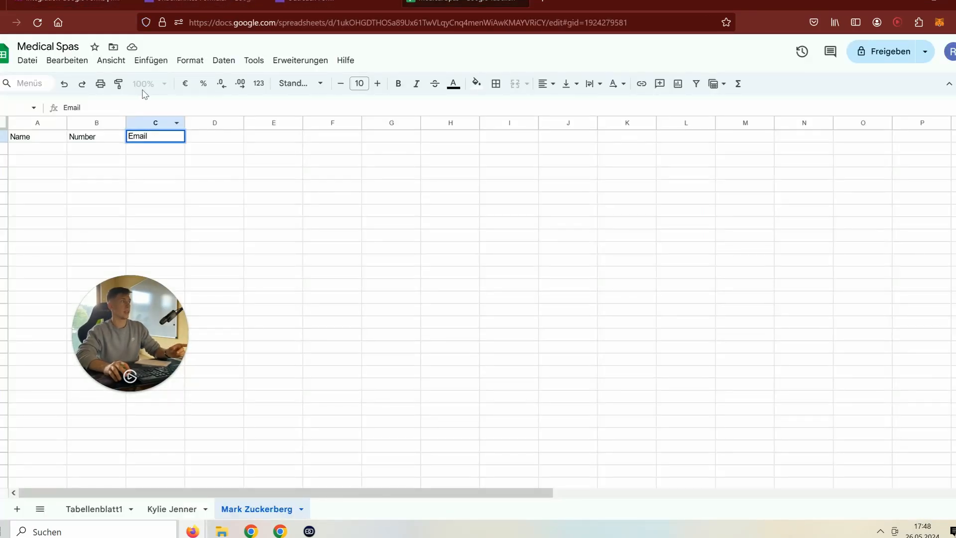
{"action": "left_click", "coordinate": [75, 3]}
{"action": "scroll", "coordinate": [468, 239], "scroll_direction": "down", "scroll_amount": 3}
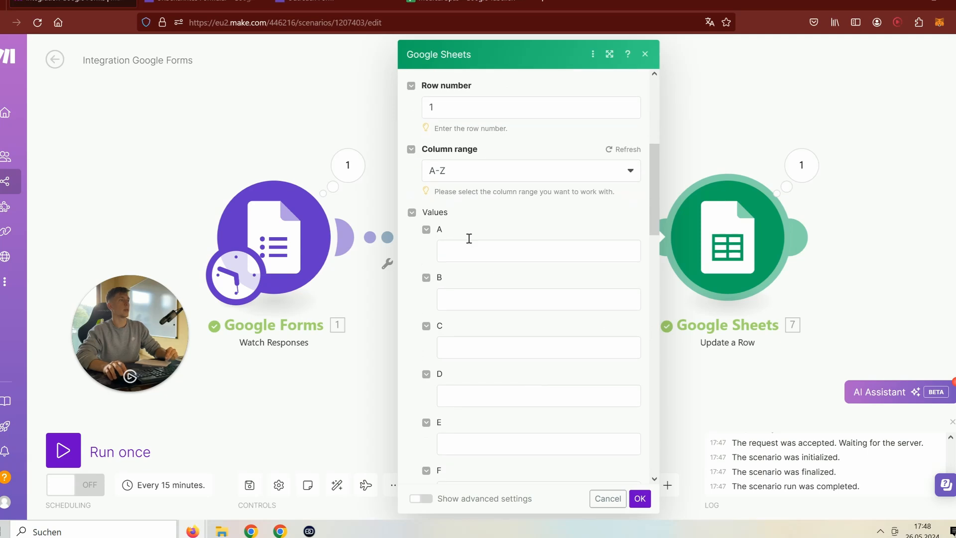
{"action": "scroll", "coordinate": [447, 273], "scroll_direction": "down", "scroll_amount": 2}
{"action": "left_click", "coordinate": [541, 282]}
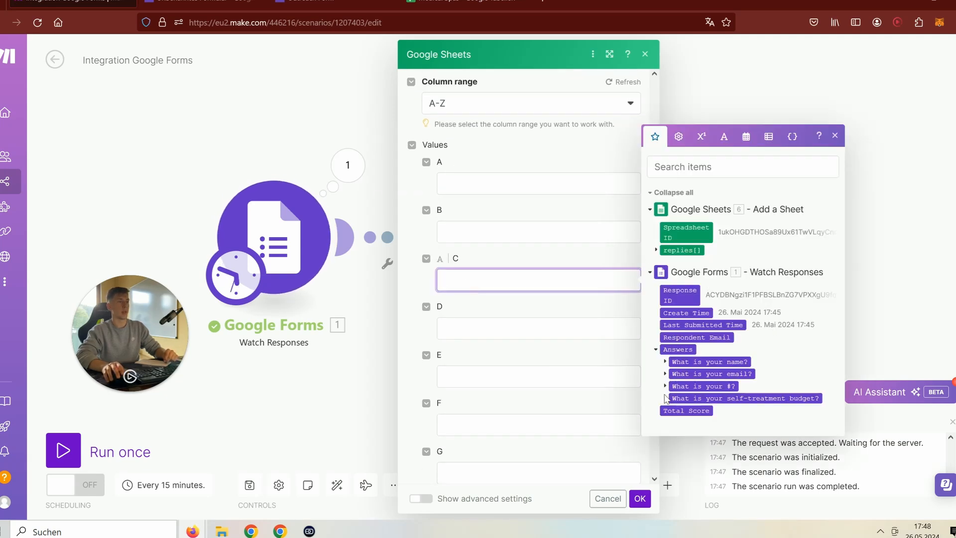
- Map the 'What is your email?' answer value into column C and save Update a Row
{"action": "left_click", "coordinate": [665, 373]}
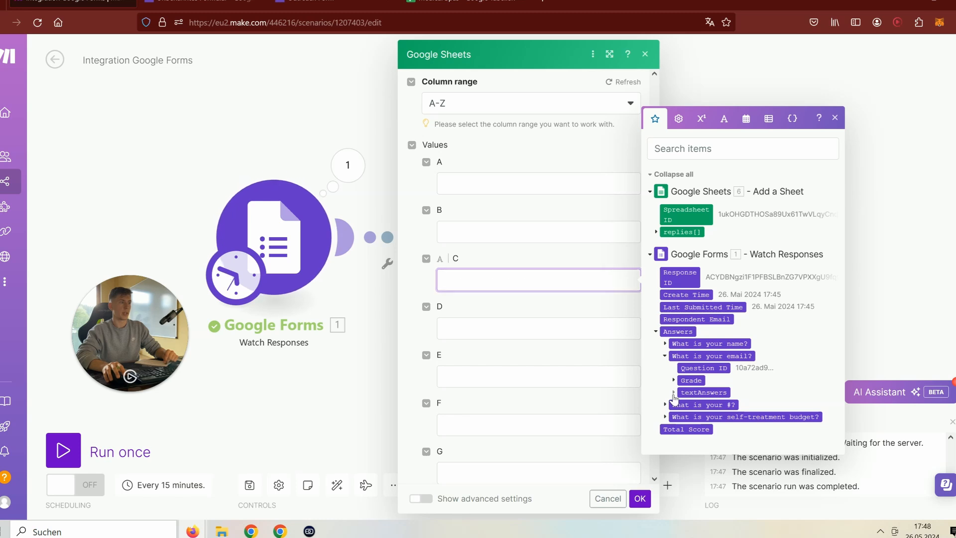
{"action": "left_click", "coordinate": [674, 392]}
{"action": "left_click", "coordinate": [682, 398]}
{"action": "left_click", "coordinate": [709, 405]}
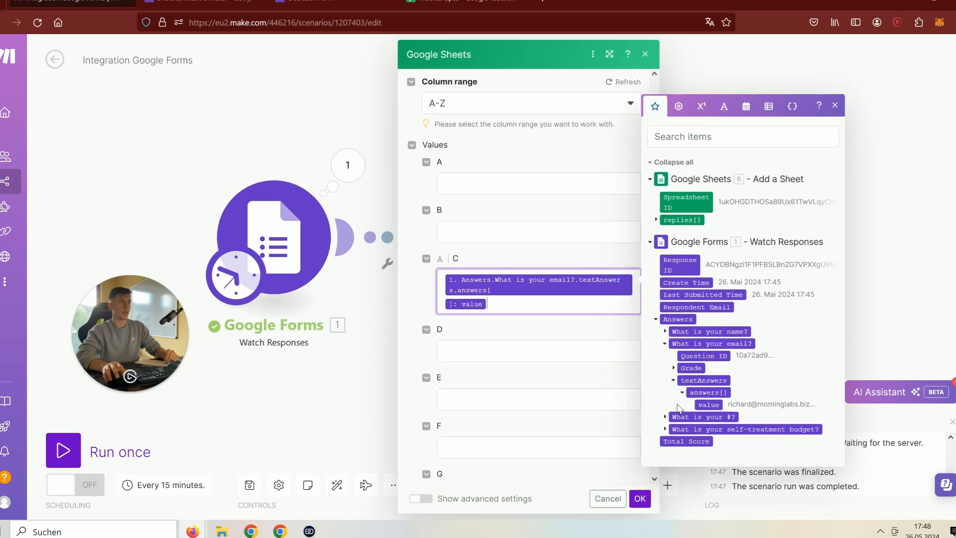
{"action": "left_click", "coordinate": [631, 340]}
{"action": "left_click", "coordinate": [639, 496]}
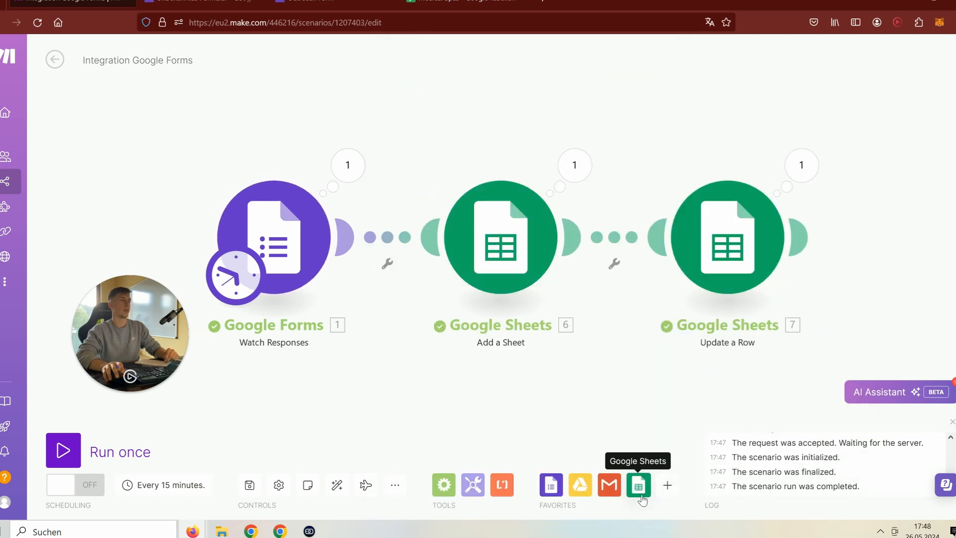
- Open the Outreach Form's question page from its shareable link
{"action": "left_click", "coordinate": [323, 4]}
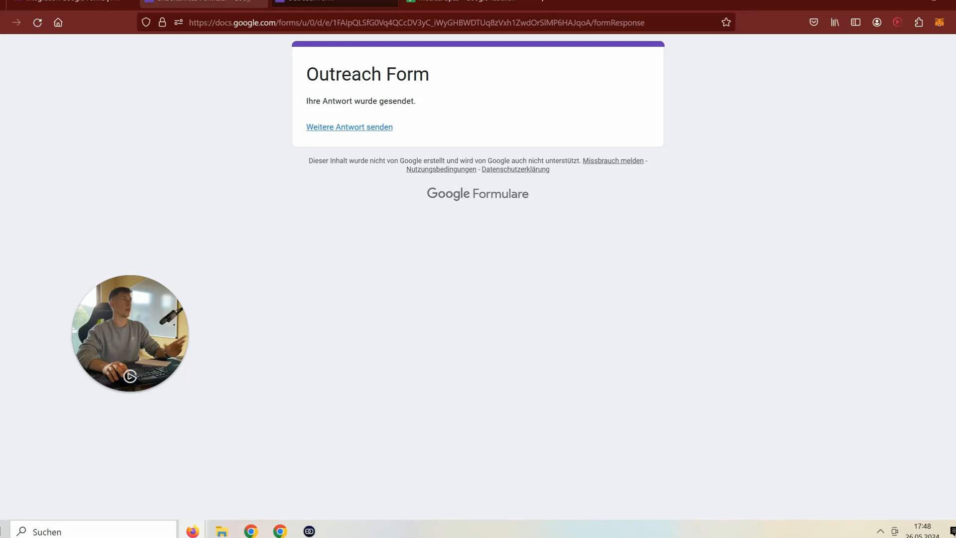
{"action": "left_click", "coordinate": [204, 5]}
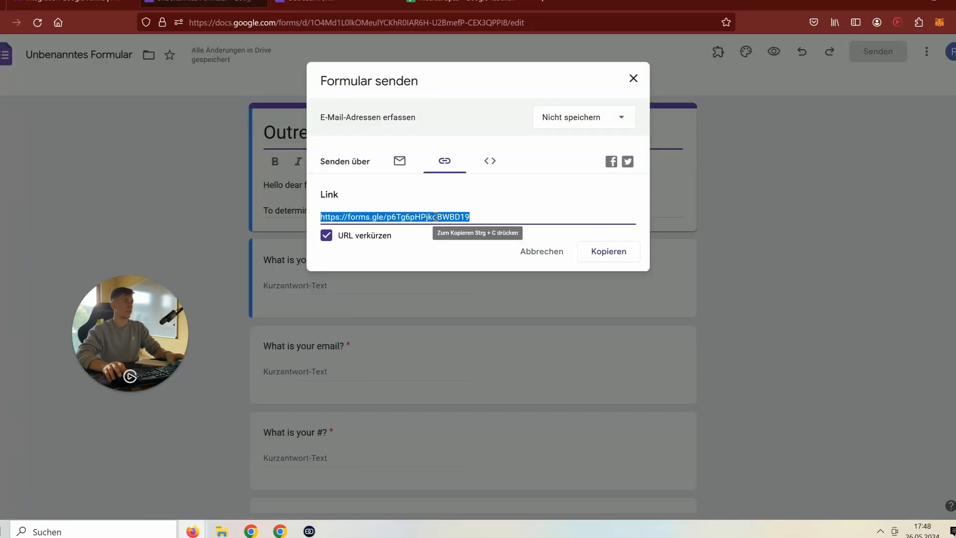
{"action": "left_click", "coordinate": [305, 4]}
{"action": "left_click", "coordinate": [254, 24]}
{"action": "key", "text": "ctrl+v"}
{"action": "key", "text": "Return"}
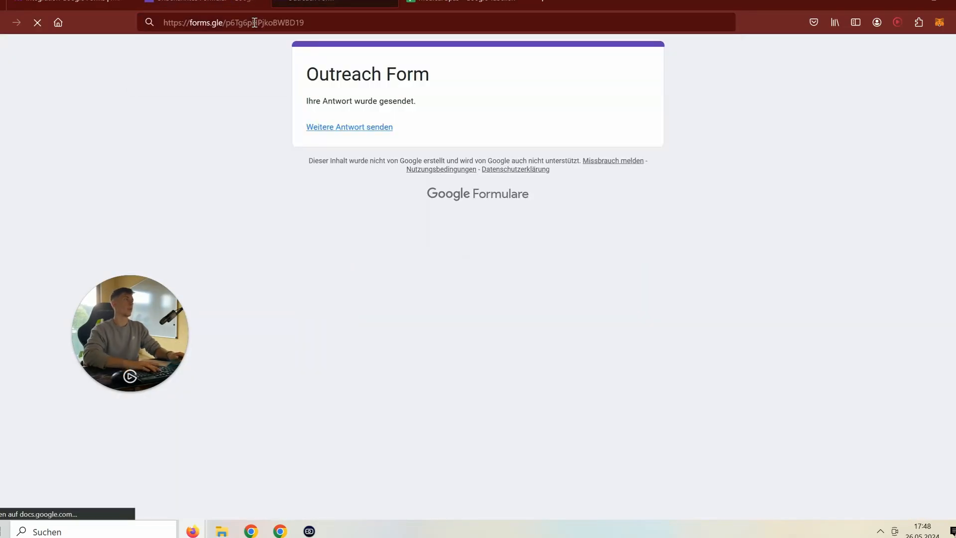
- Answer the form with the respondent's name, e-mail, a # value and the 2k budget
{"action": "left_click", "coordinate": [384, 282]}
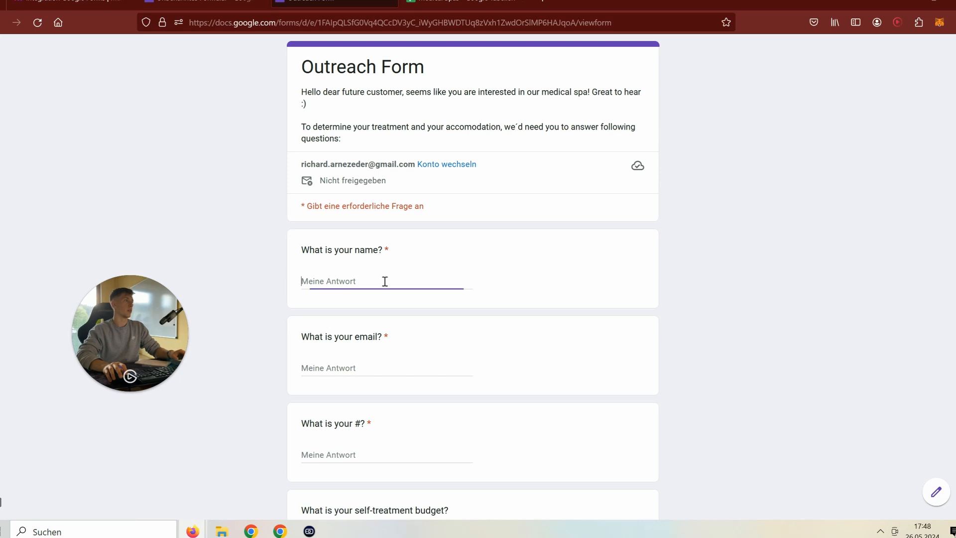
{"action": "type", "text": "Bradle"}
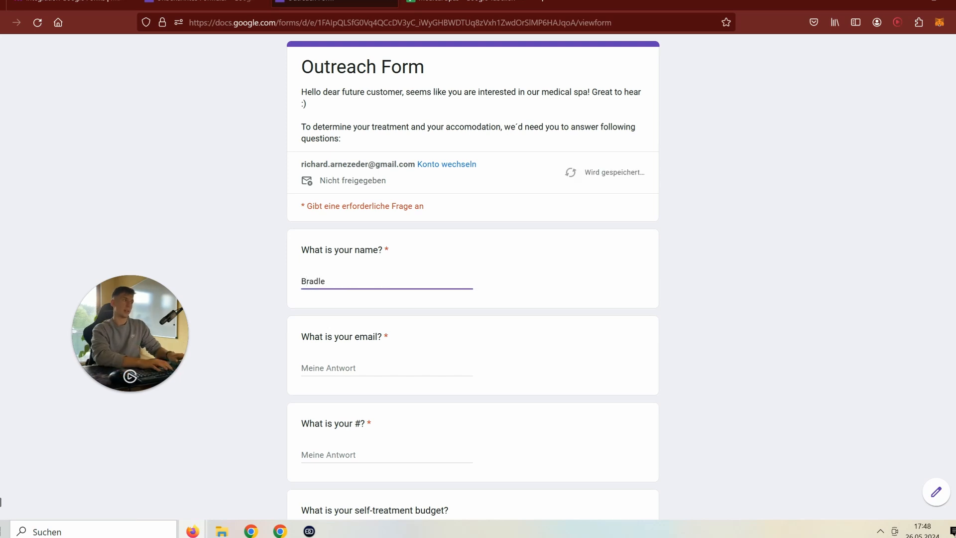
{"action": "type", "text": "y Cooper"}
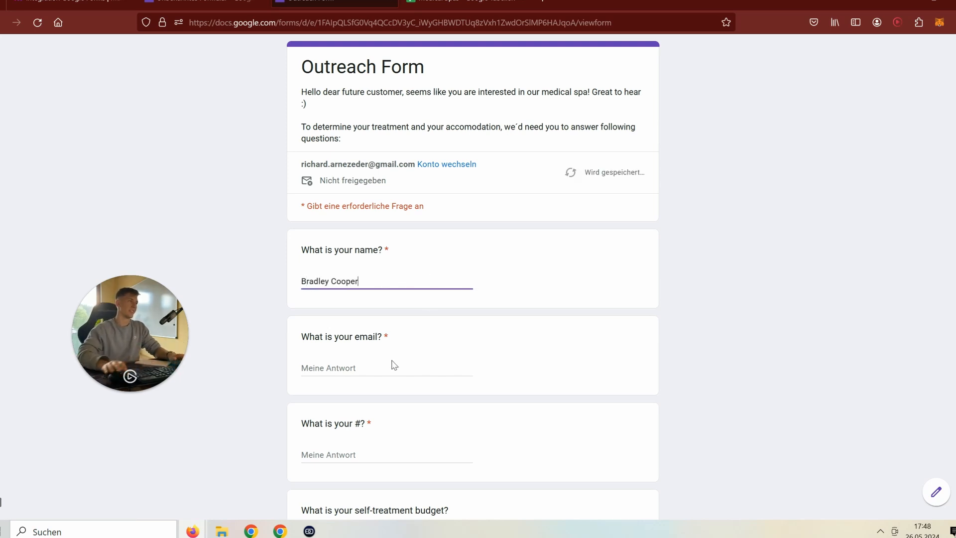
{"action": "left_click", "coordinate": [391, 366]}
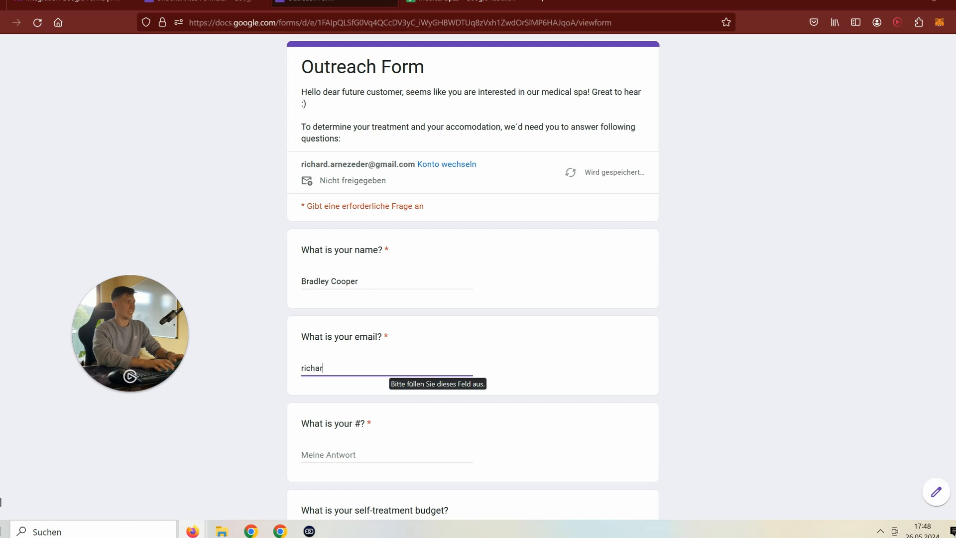
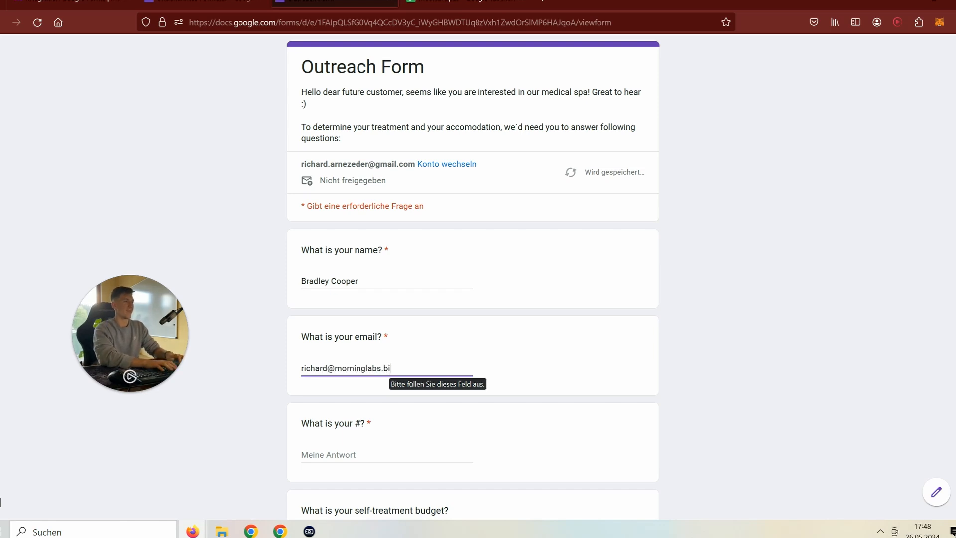
{"action": "left_click", "coordinate": [384, 457]}
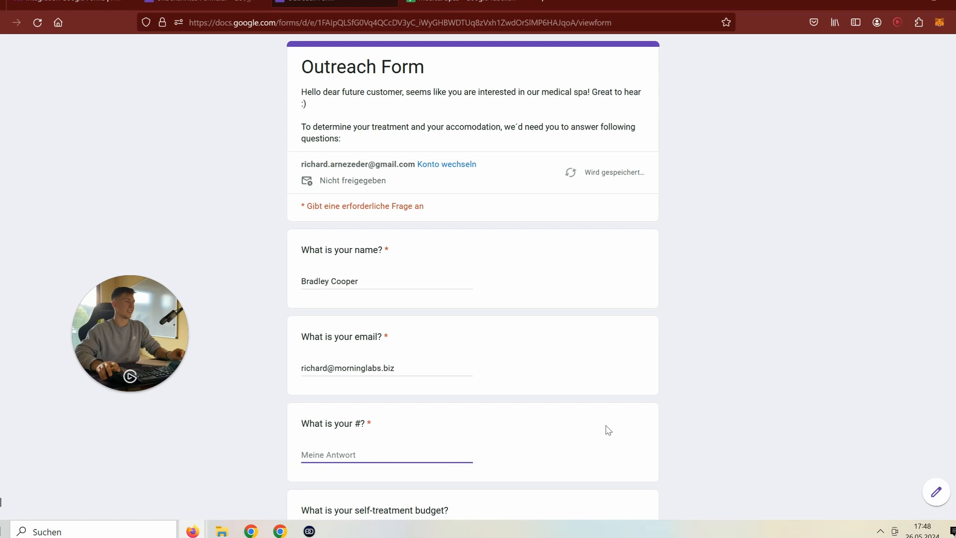
{"action": "type", "text": "vazsdhjnjksa"}
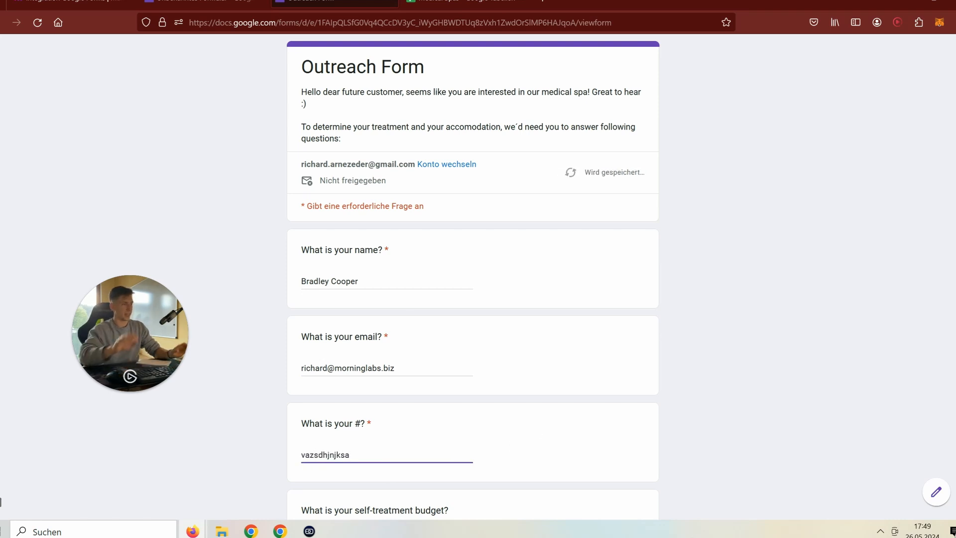
{"action": "scroll", "coordinate": [309, 333], "scroll_direction": "down", "scroll_amount": 4}
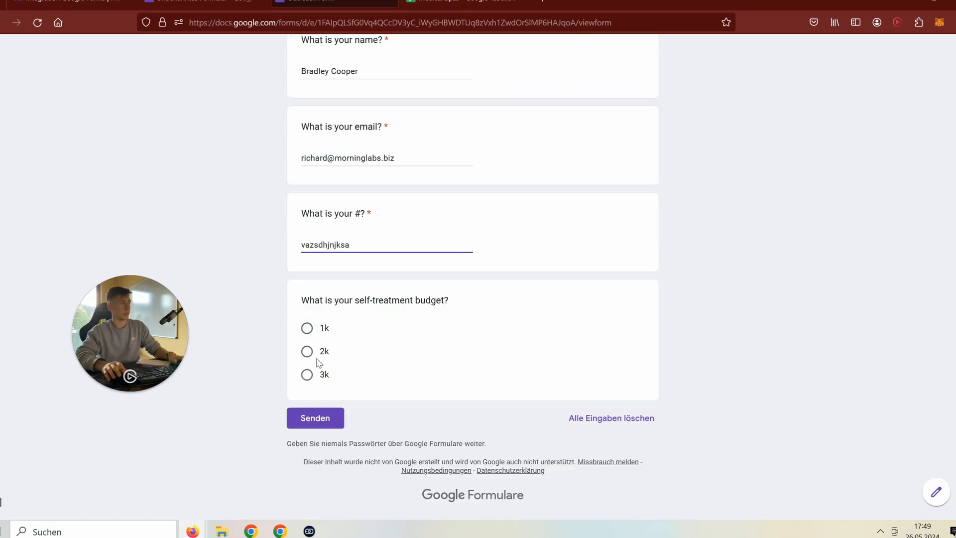
{"action": "left_click", "coordinate": [307, 351]}
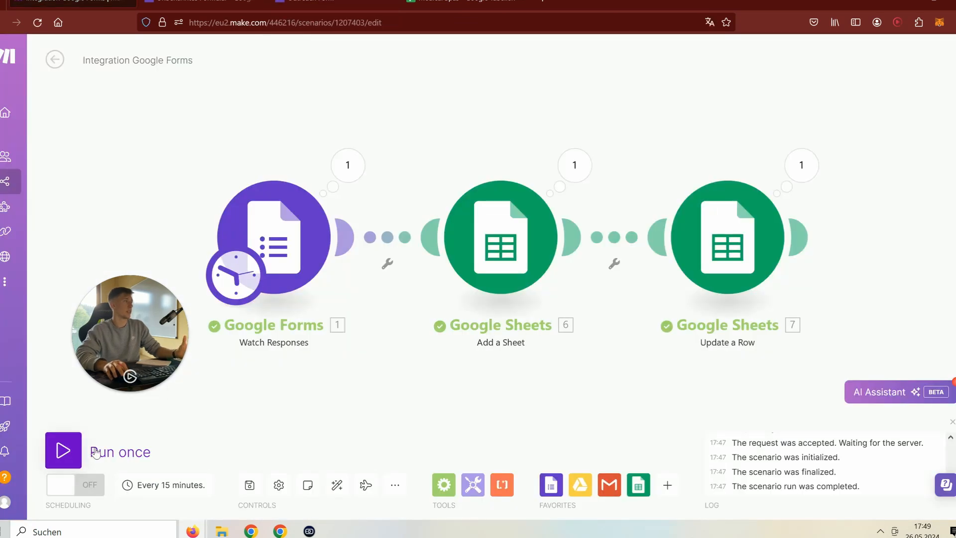
- Run the scenario once and check the Update a Row step's output
{"action": "left_click", "coordinate": [95, 452]}
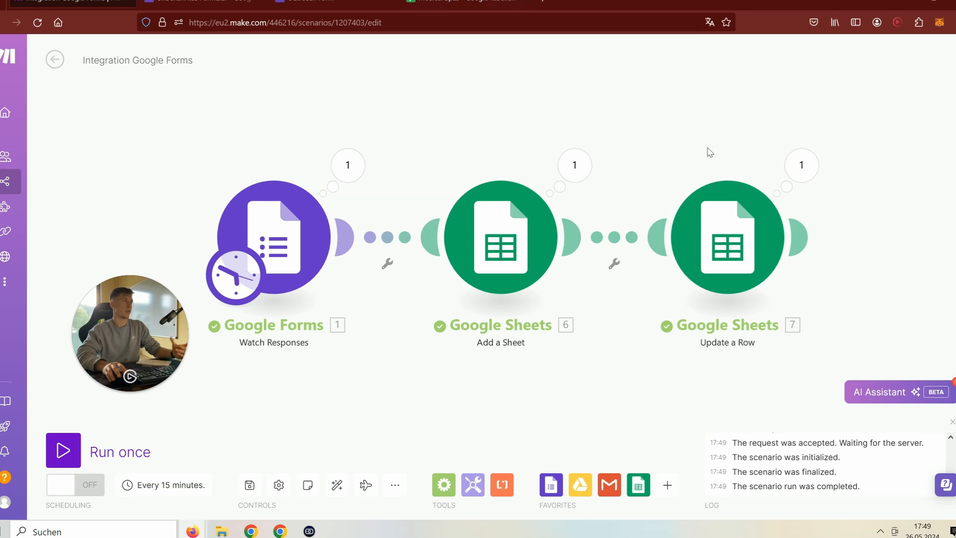
{"action": "left_click", "coordinate": [801, 164]}
{"action": "left_click", "coordinate": [861, 212]}
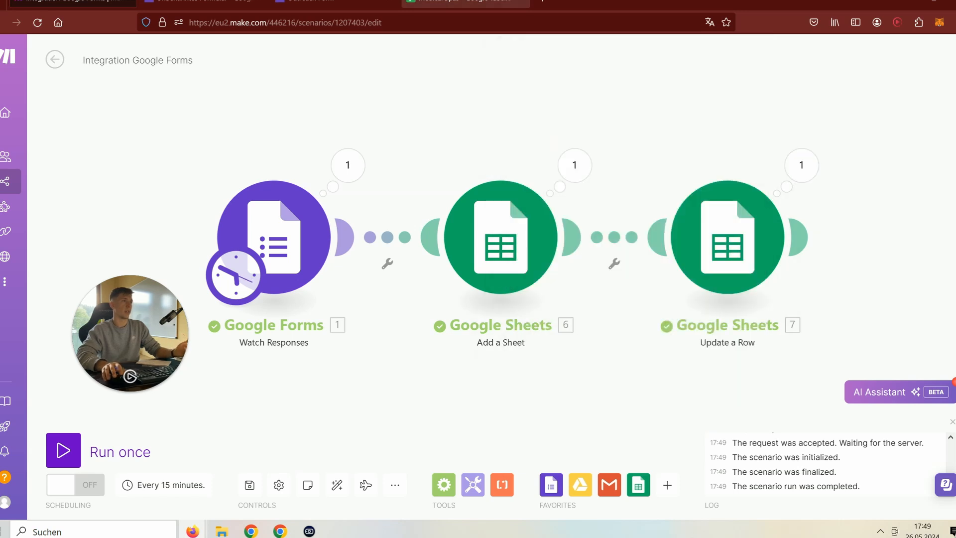
{"action": "left_click", "coordinate": [466, 4]}
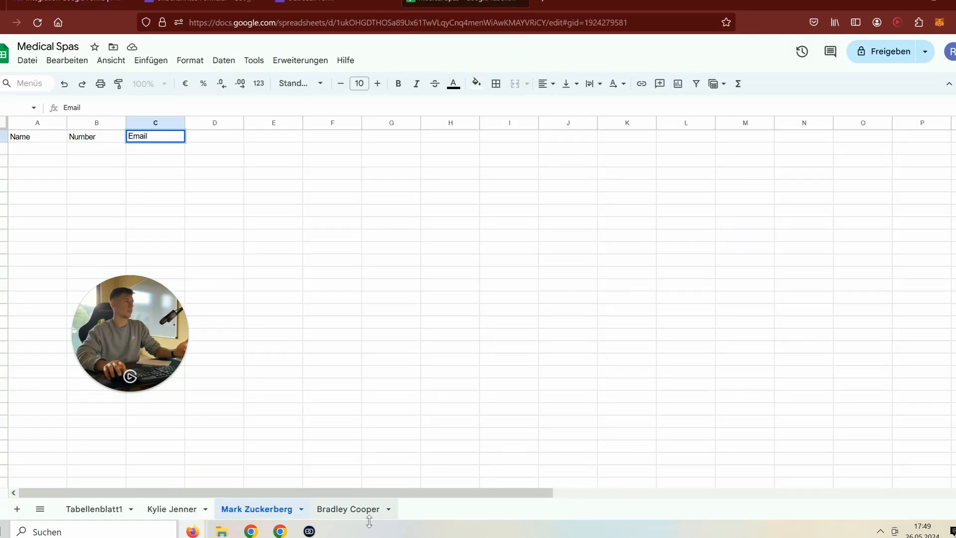
- Open the respondent's new sheet tab and widen column C to fit the e-mail
{"action": "left_click", "coordinate": [355, 510]}
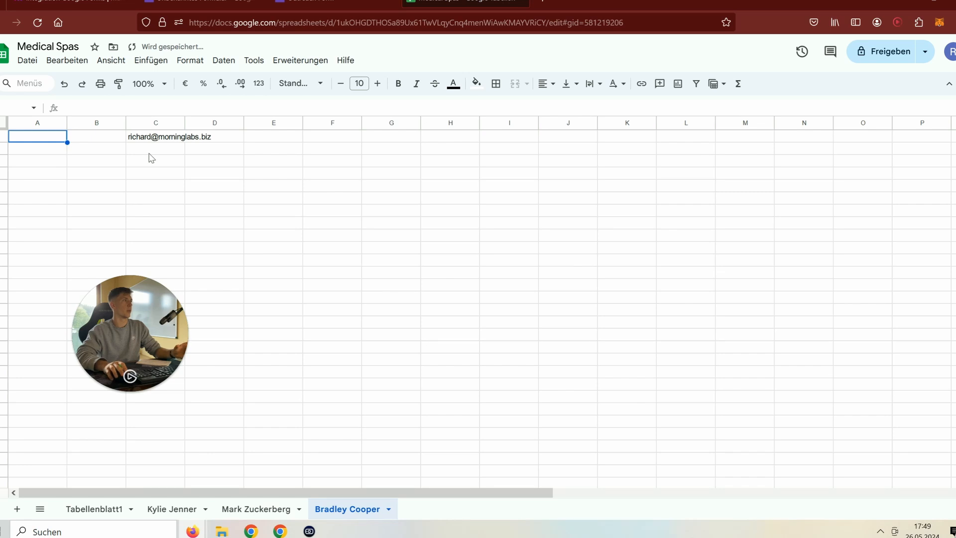
{"action": "left_click", "coordinate": [155, 123]}
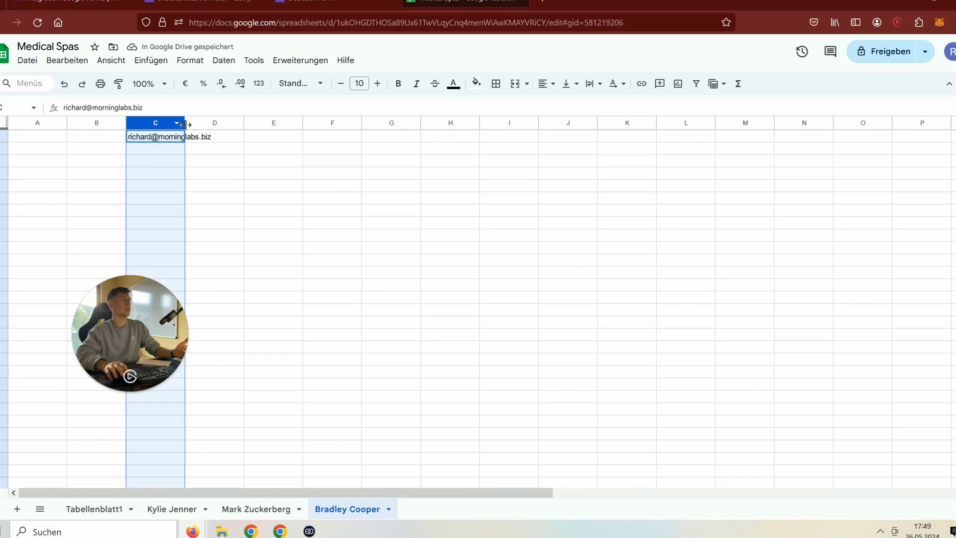
{"action": "left_click_drag", "start_coordinate": [184, 123], "coordinate": [258, 123]}
{"action": "left_click", "coordinate": [324, 185]}
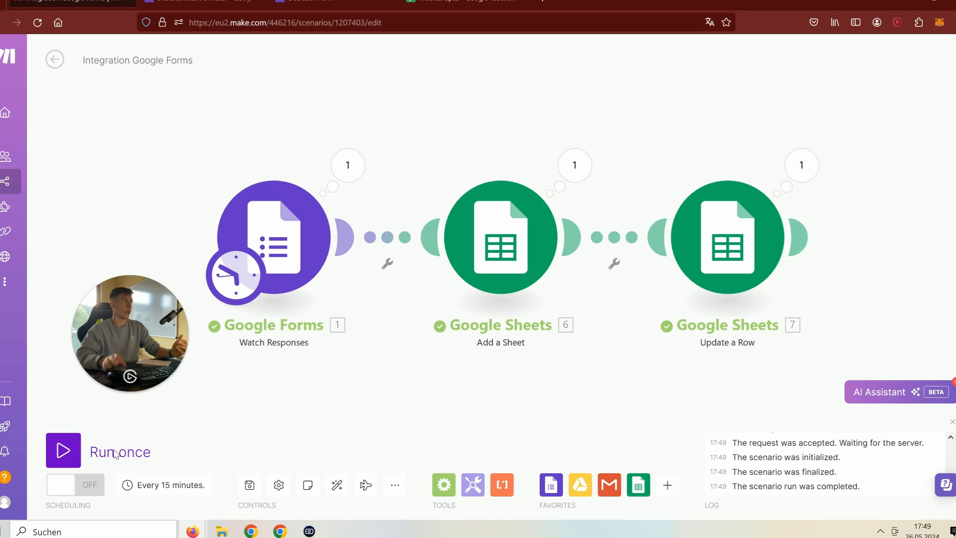
- Insert a Router module after Update a Row, creating two empty branches
{"action": "mouse_move", "coordinate": [22, 343]}
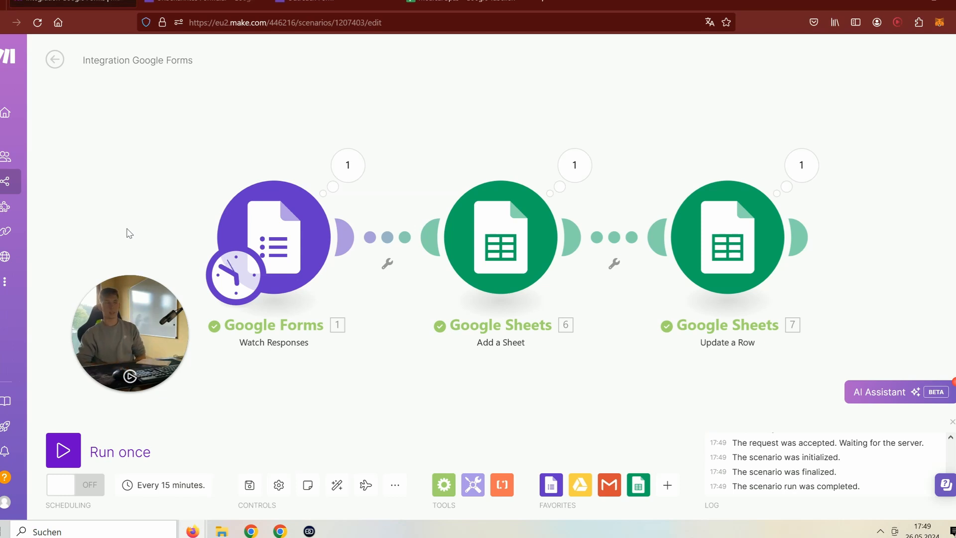
{"action": "left_click", "coordinate": [799, 237]}
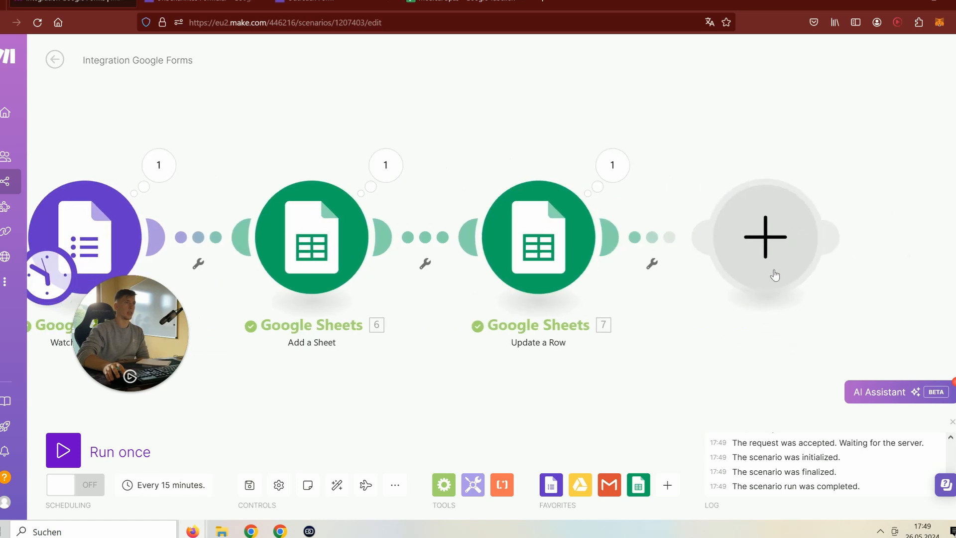
{"action": "scroll", "coordinate": [497, 289], "scroll_direction": "down", "scroll_amount": 3}
{"action": "scroll", "coordinate": [488, 298], "scroll_direction": "up", "scroll_amount": 1}
{"action": "scroll", "coordinate": [480, 309], "scroll_direction": "down", "scroll_amount": 2}
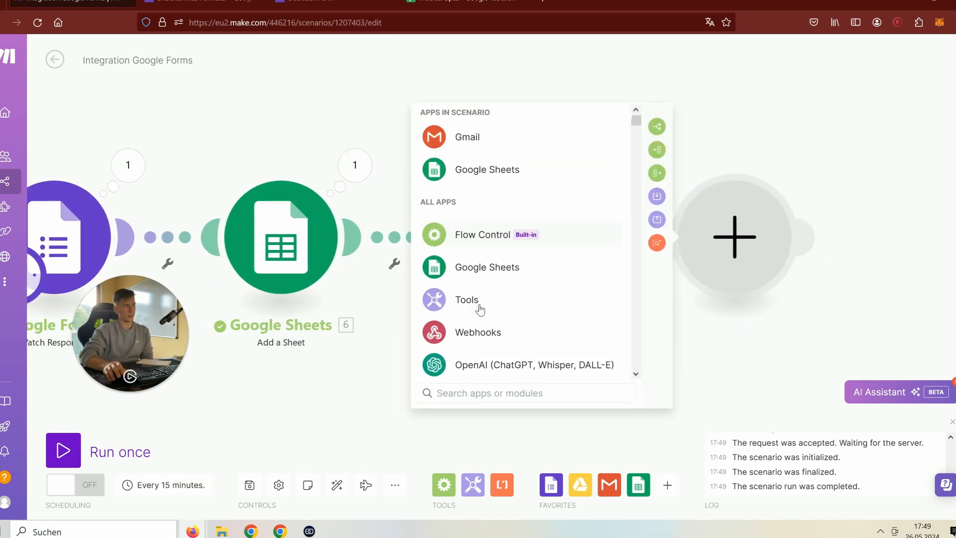
{"action": "scroll", "coordinate": [479, 309], "scroll_direction": "down", "scroll_amount": 2}
{"action": "scroll", "coordinate": [481, 309], "scroll_direction": "down", "scroll_amount": 4}
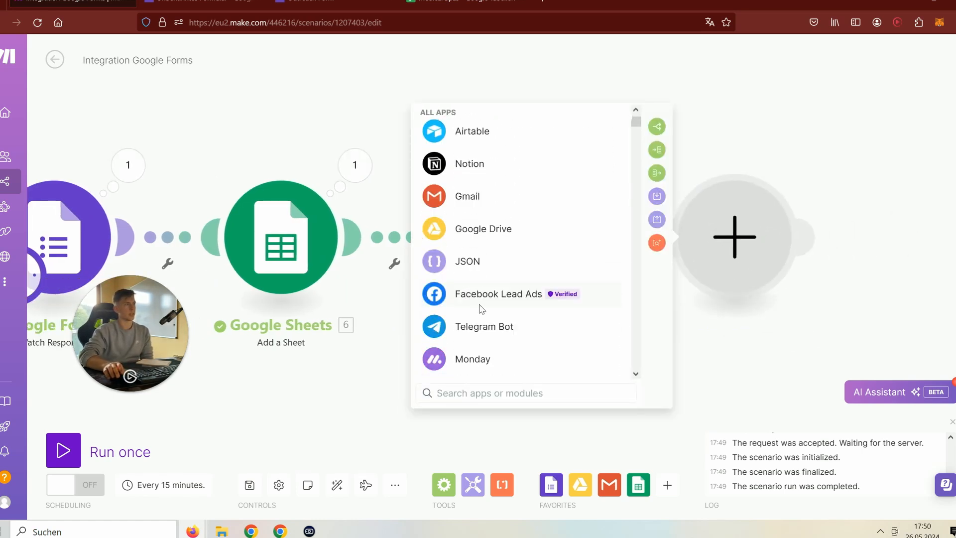
{"action": "scroll", "coordinate": [481, 309], "scroll_direction": "down", "scroll_amount": 3}
{"action": "scroll", "coordinate": [479, 310], "scroll_direction": "up", "scroll_amount": 4}
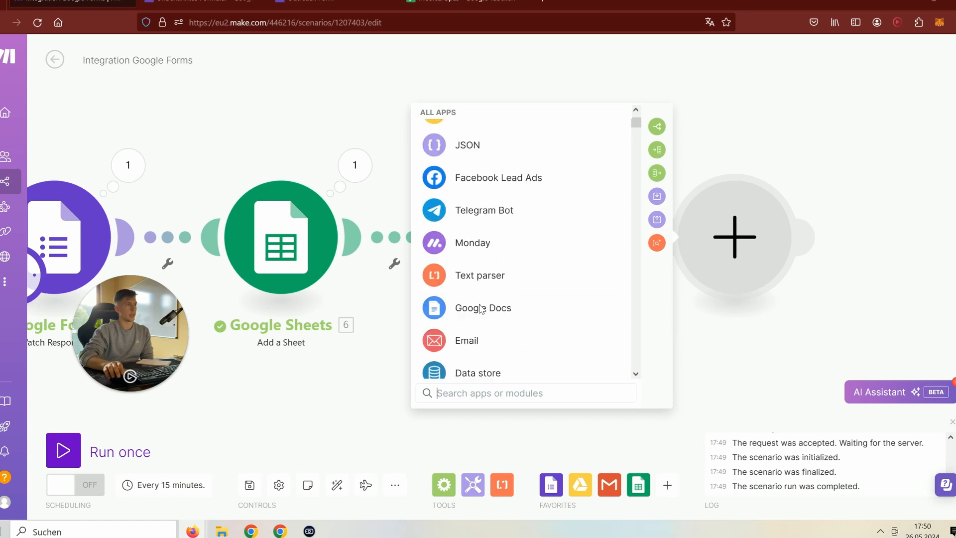
{"action": "scroll", "coordinate": [479, 310], "scroll_direction": "down", "scroll_amount": 3}
{"action": "scroll", "coordinate": [478, 309], "scroll_direction": "up", "scroll_amount": 2}
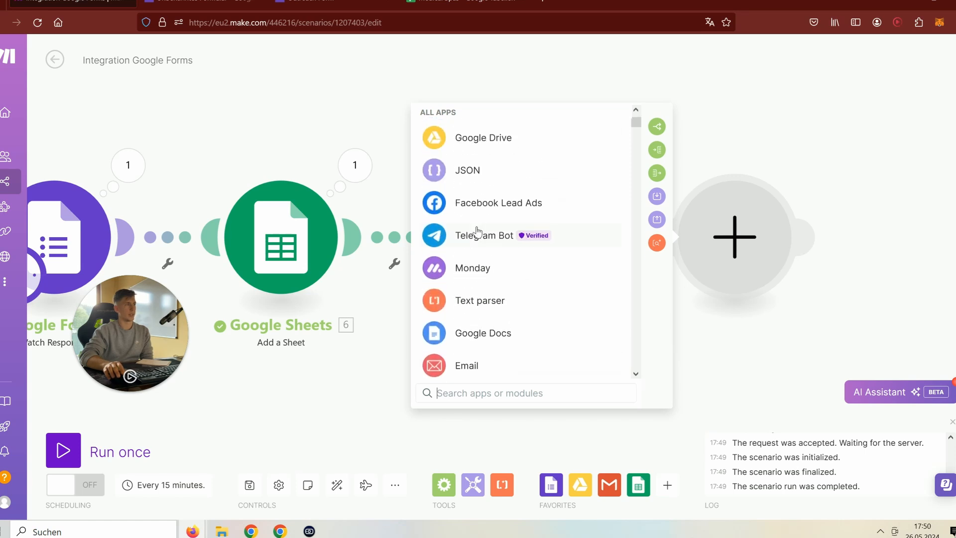
{"action": "scroll", "coordinate": [448, 324], "scroll_direction": "down", "scroll_amount": 7}
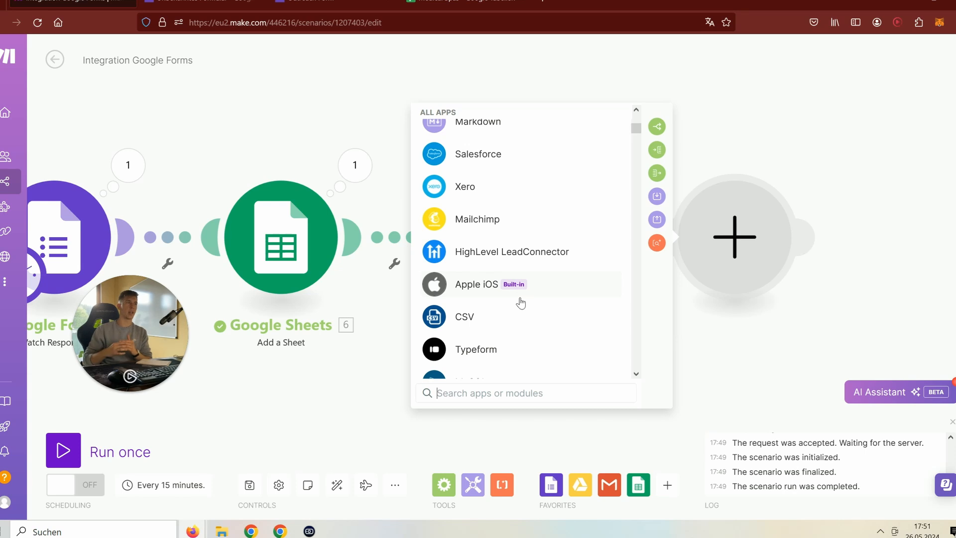
{"action": "scroll", "coordinate": [508, 303], "scroll_direction": "up", "scroll_amount": 10}
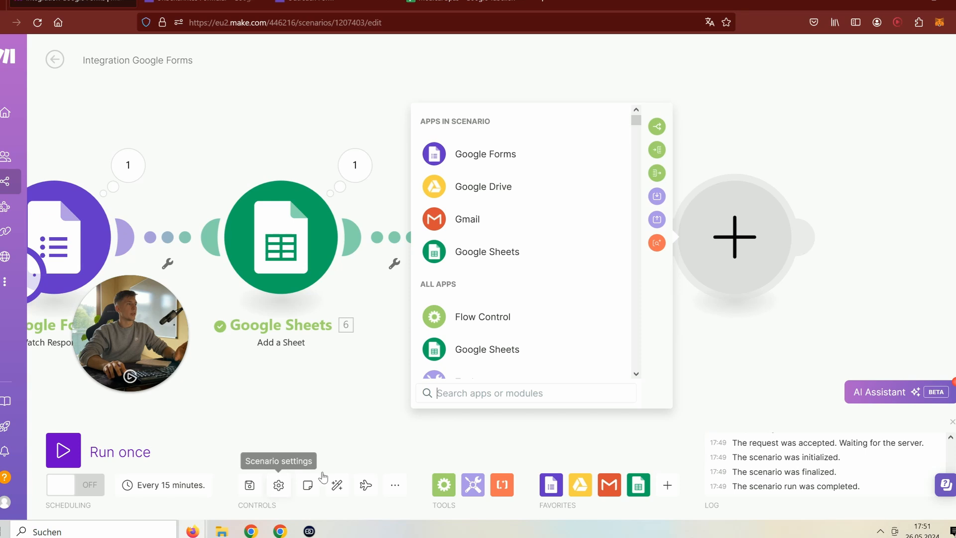
{"action": "left_click", "coordinate": [657, 128]}
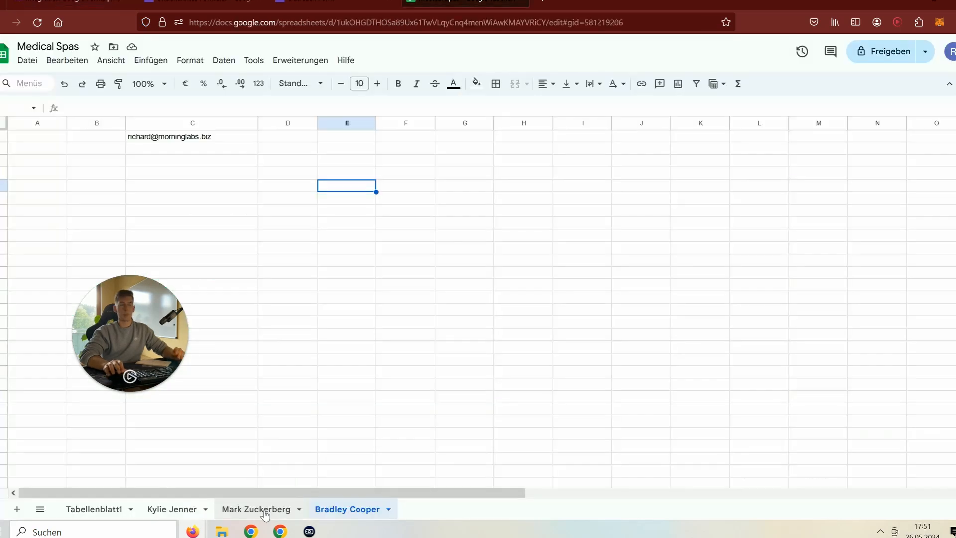
- On the template sheet tab, start editing cell D1 for a 'Package' header
{"action": "left_click", "coordinate": [265, 512]}
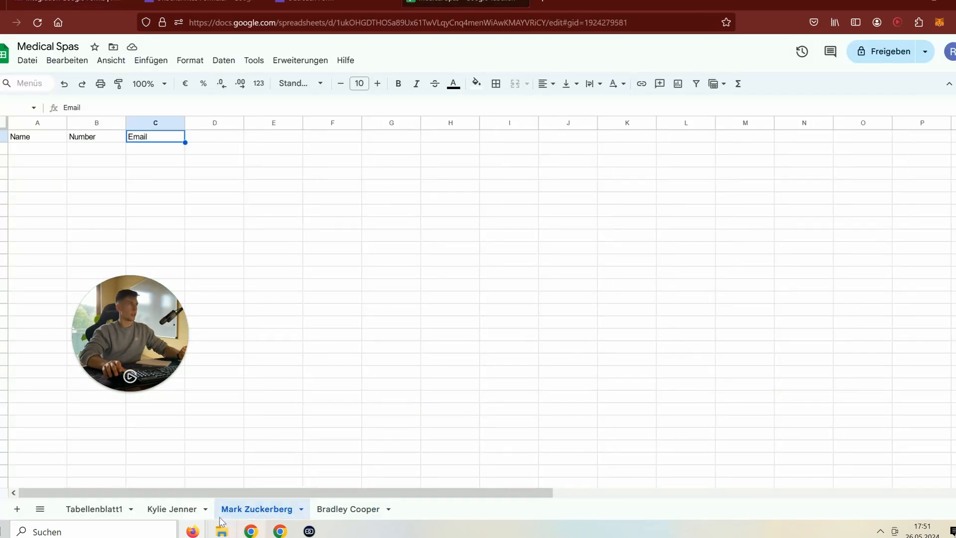
{"action": "left_click", "coordinate": [214, 142]}
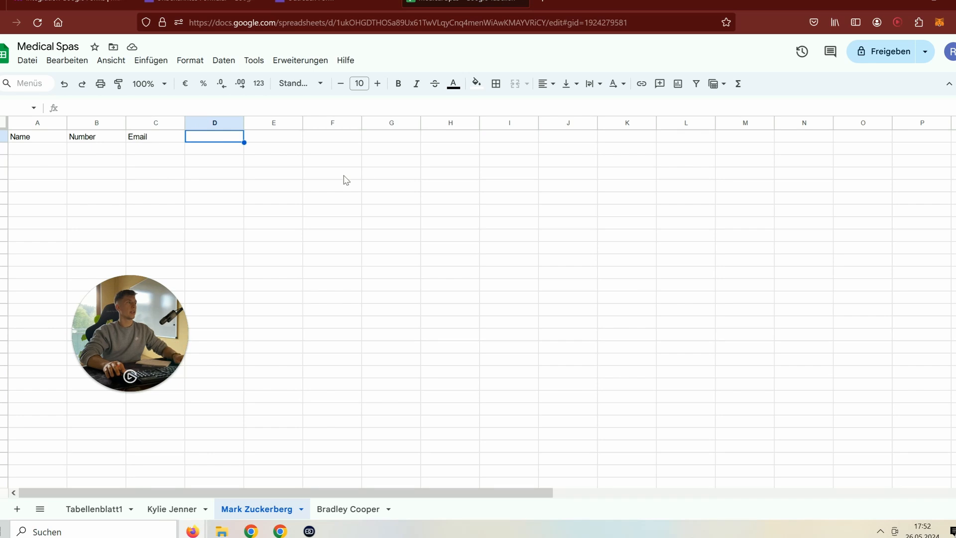
{"action": "double_click", "coordinate": [222, 140]}
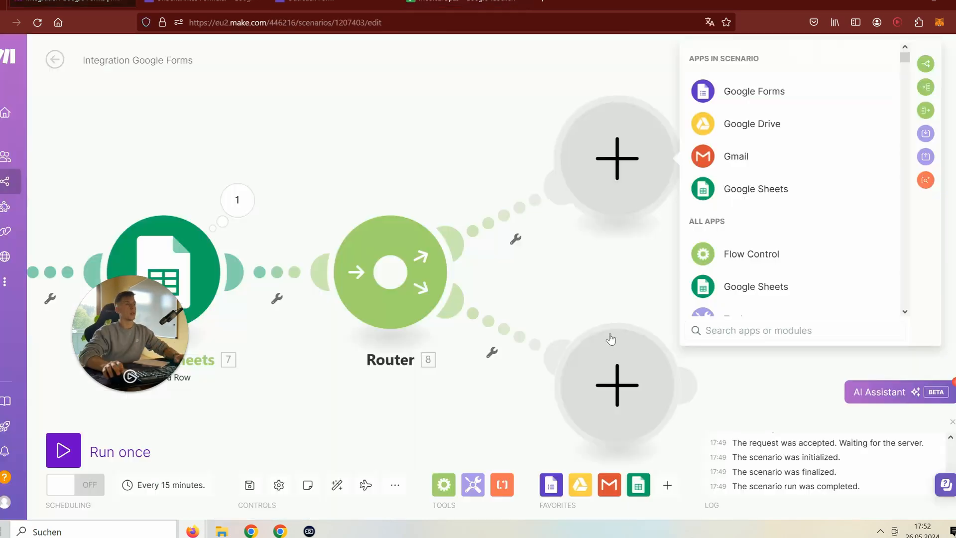
- Add a Google Sheets Update a Row module on the router's upper route
{"action": "left_click", "coordinate": [514, 242]}
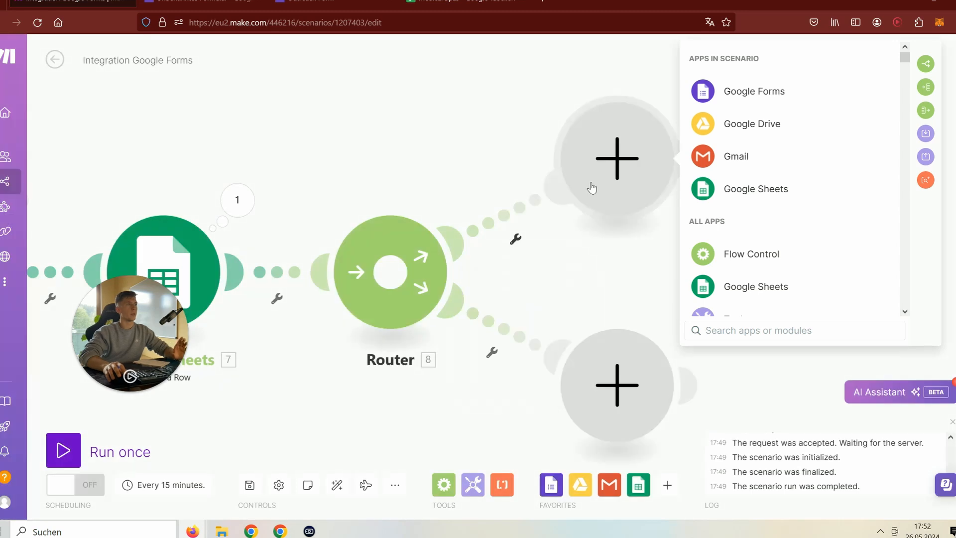
{"action": "left_click", "coordinate": [759, 201]}
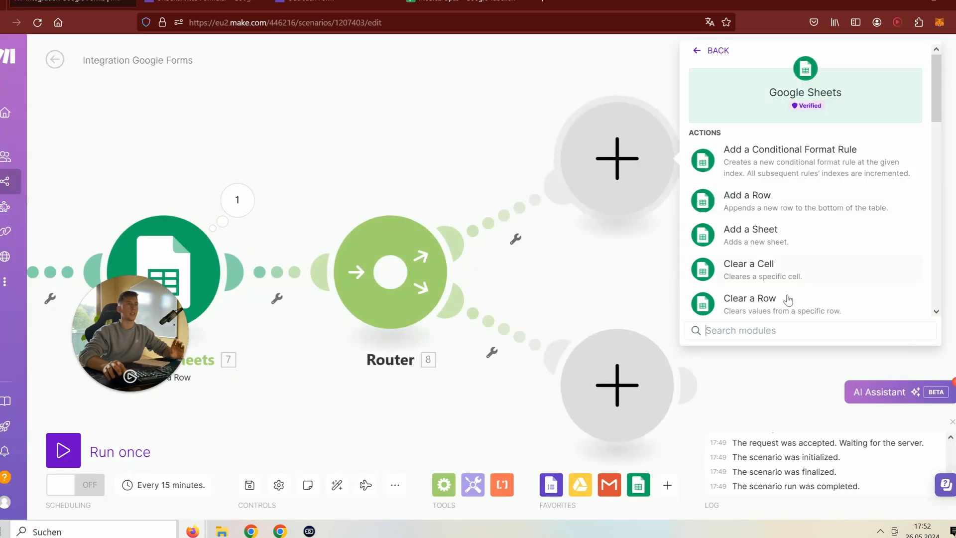
{"action": "scroll", "coordinate": [777, 259], "scroll_direction": "down", "scroll_amount": 5}
{"action": "scroll", "coordinate": [756, 234], "scroll_direction": "down", "scroll_amount": 3}
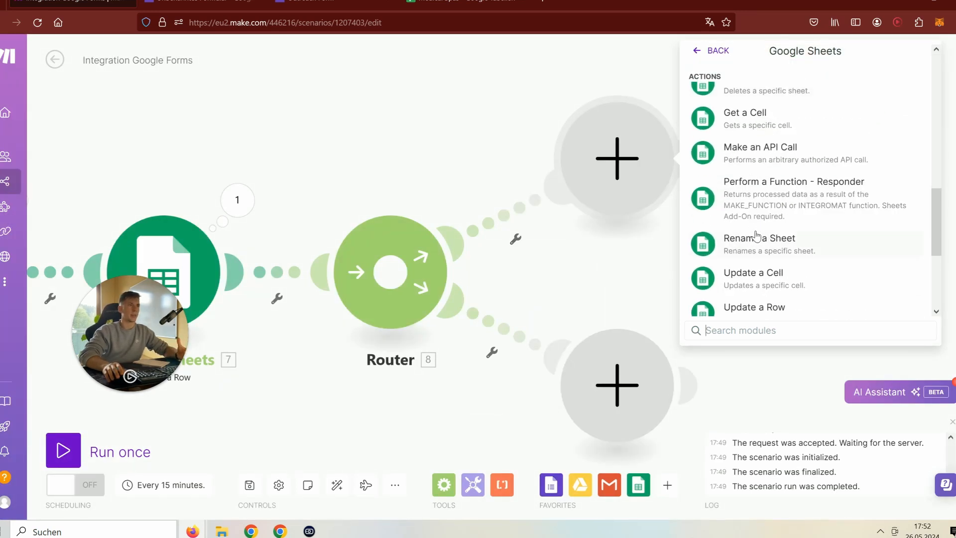
{"action": "scroll", "coordinate": [757, 234], "scroll_direction": "up", "scroll_amount": 1}
{"action": "scroll", "coordinate": [757, 234], "scroll_direction": "down", "scroll_amount": 3}
{"action": "scroll", "coordinate": [757, 235], "scroll_direction": "up", "scroll_amount": 3}
{"action": "scroll", "coordinate": [754, 234], "scroll_direction": "down", "scroll_amount": 4}
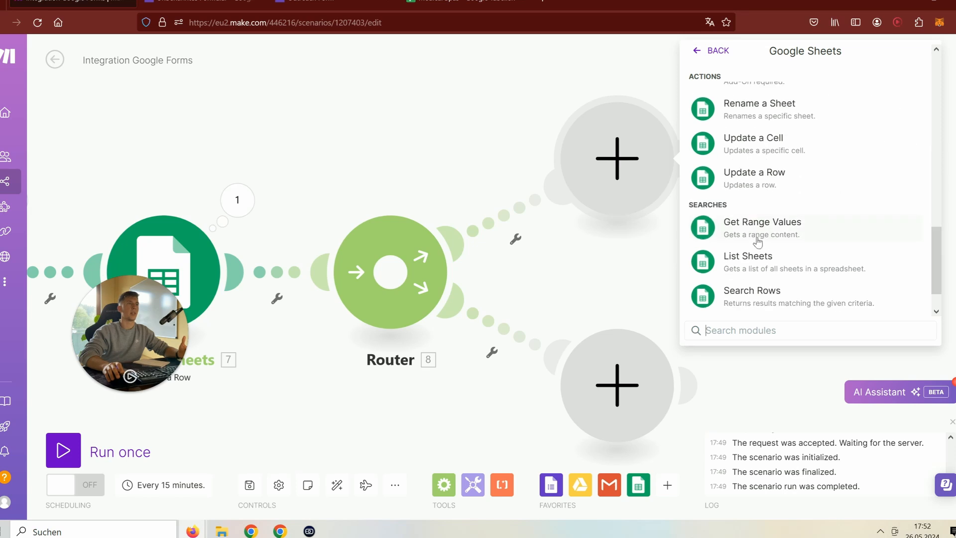
{"action": "left_click", "coordinate": [749, 176]}
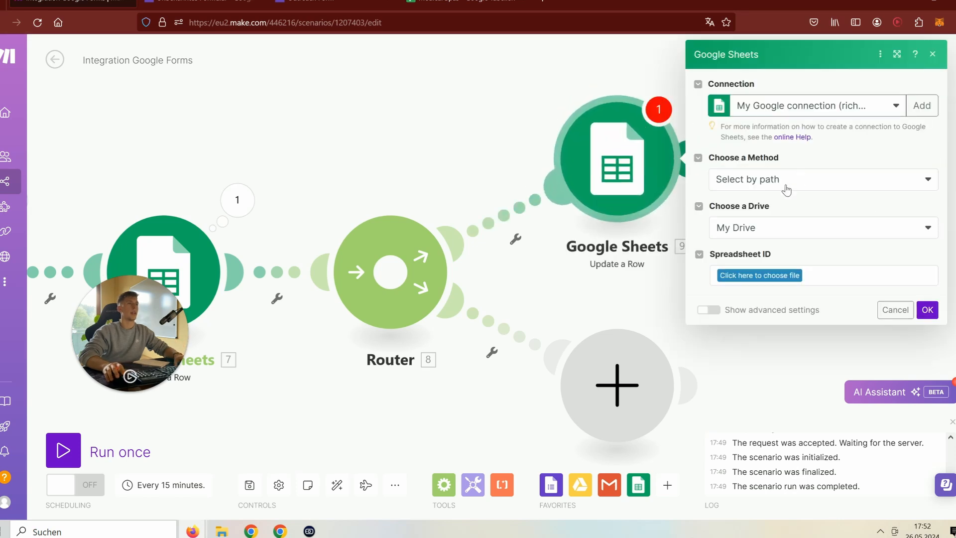
- Enter the spreadsheet manually: map the Spreadsheet ID, the respondent's name as sheet, row 1
{"action": "left_click", "coordinate": [766, 230]}
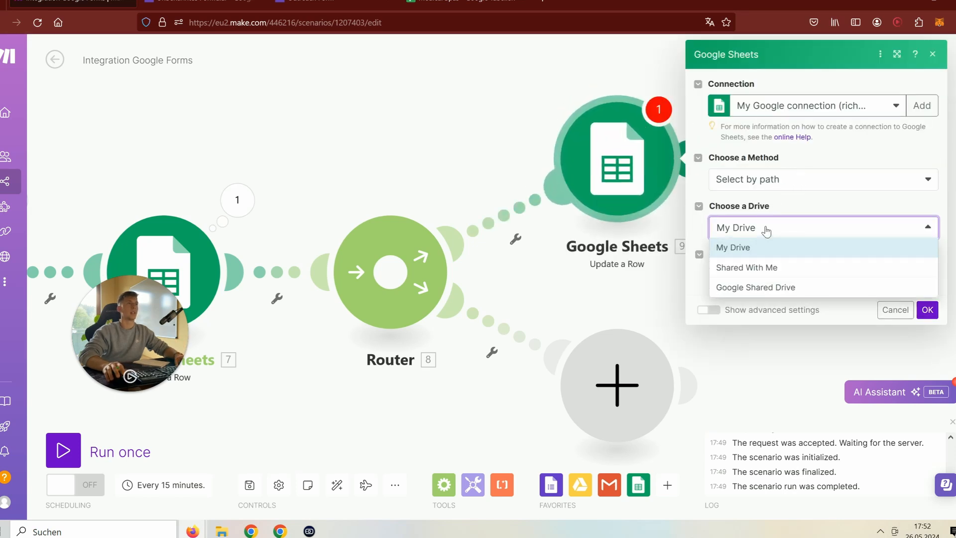
{"action": "left_click", "coordinate": [771, 184]}
{"action": "left_click", "coordinate": [734, 237]}
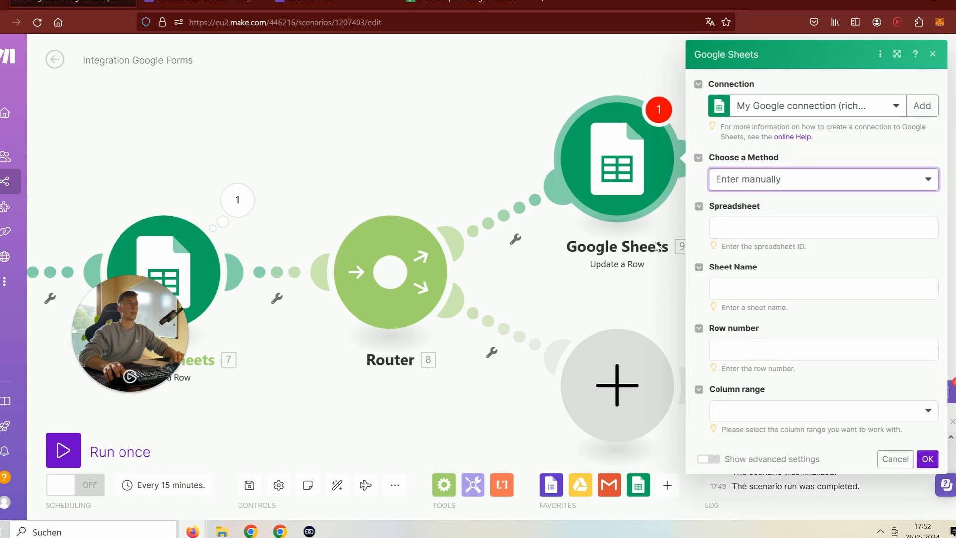
{"action": "left_click", "coordinate": [731, 229]}
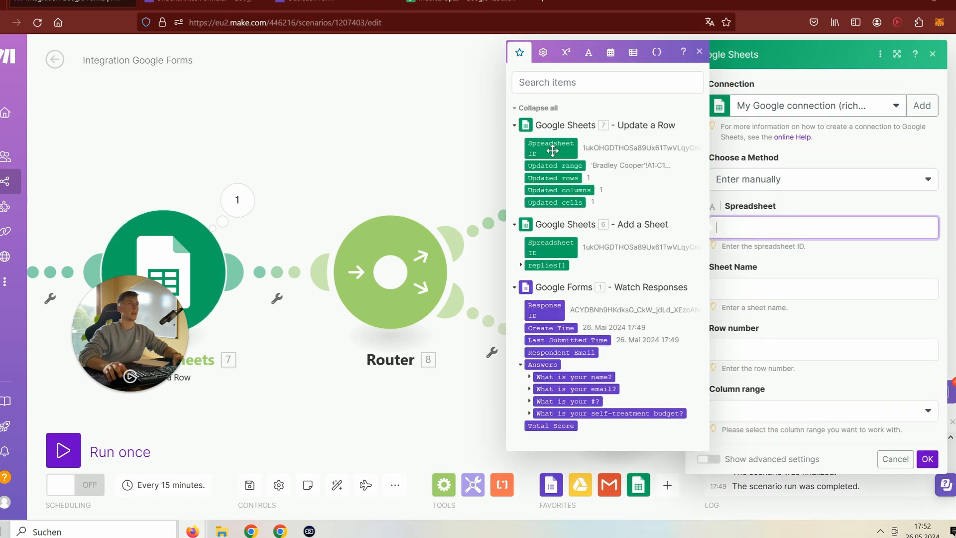
{"action": "left_click_drag", "start_coordinate": [553, 150], "coordinate": [747, 228]}
{"action": "left_click", "coordinate": [774, 286]}
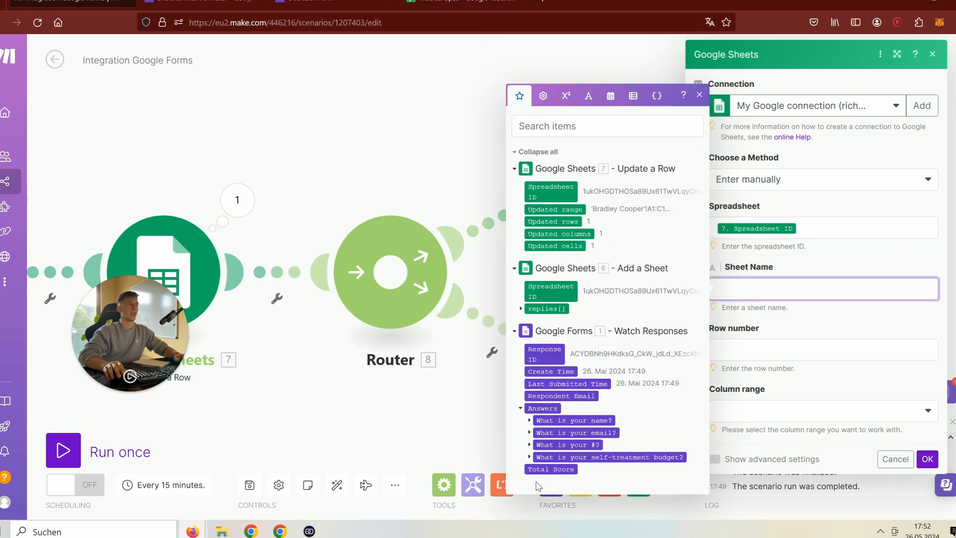
{"action": "left_click", "coordinate": [529, 421]}
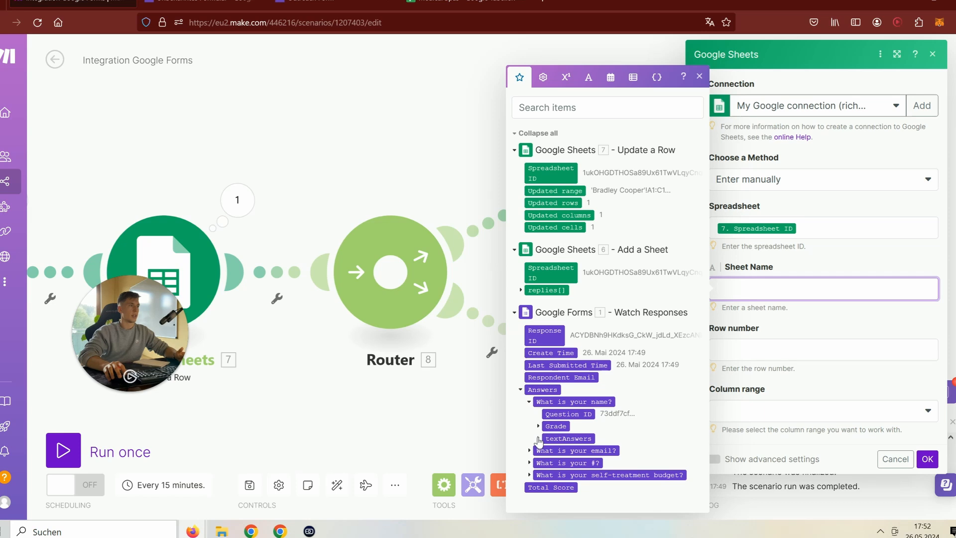
{"action": "left_click", "coordinate": [538, 441]}
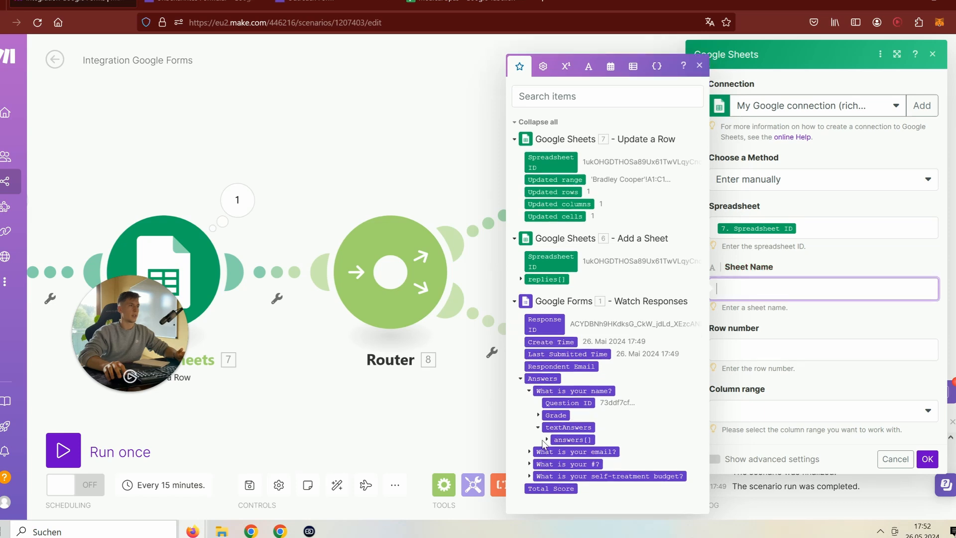
{"action": "left_click", "coordinate": [546, 439]}
{"action": "left_click", "coordinate": [579, 439]}
{"action": "left_click", "coordinate": [762, 373]}
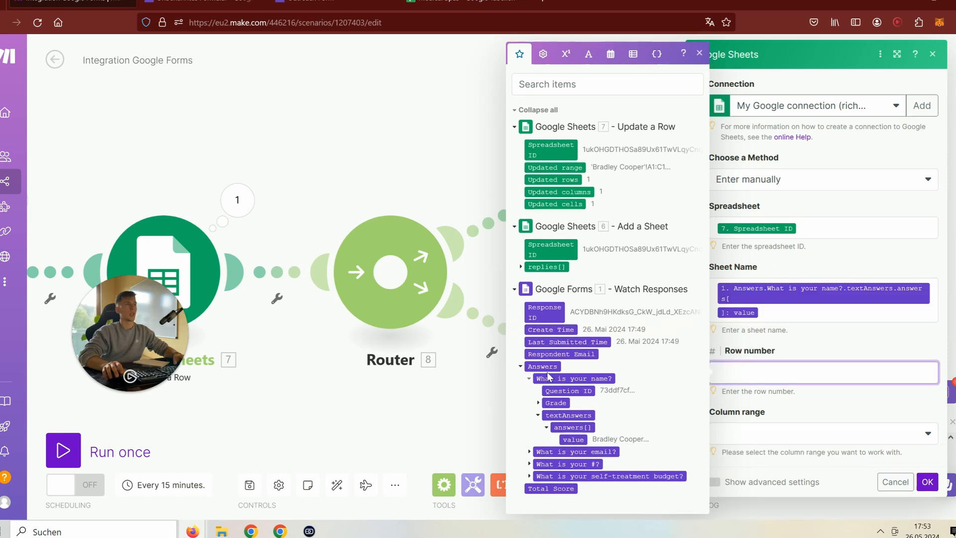
{"action": "type", "text": "1"}
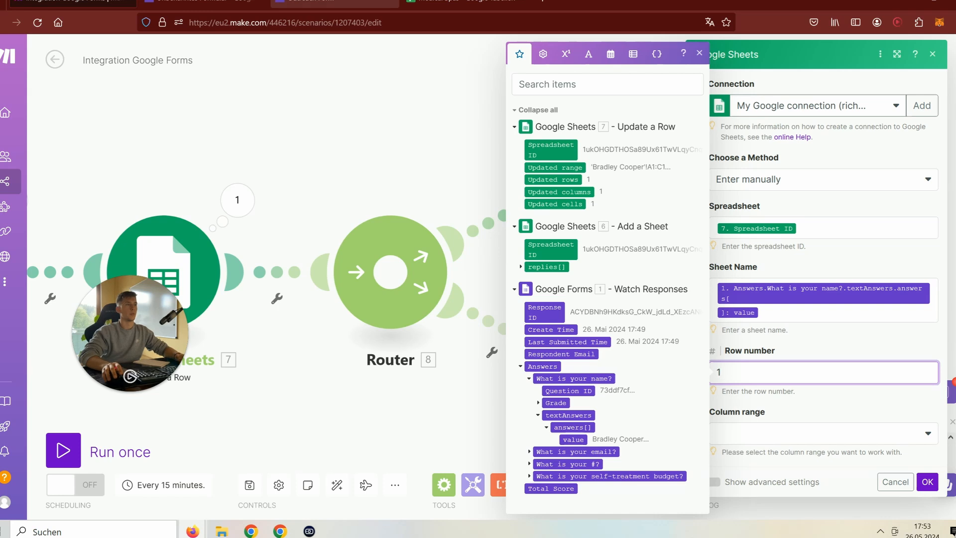
- Check the Medical Spas spreadsheet, then return to the module's column range setting
{"action": "left_click", "coordinate": [468, 5]}
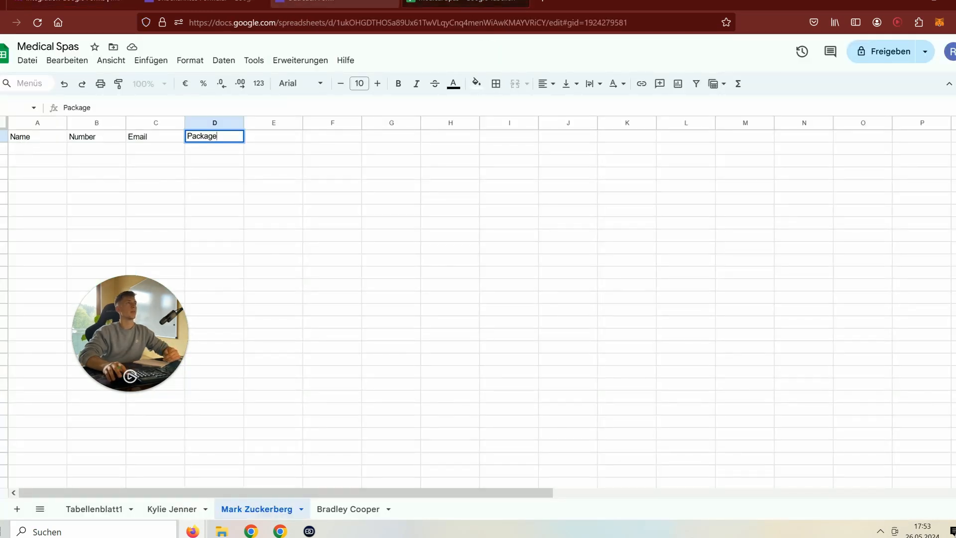
{"action": "left_click", "coordinate": [318, 5]}
{"action": "left_click", "coordinate": [199, 5]}
{"action": "left_click", "coordinate": [74, 5]}
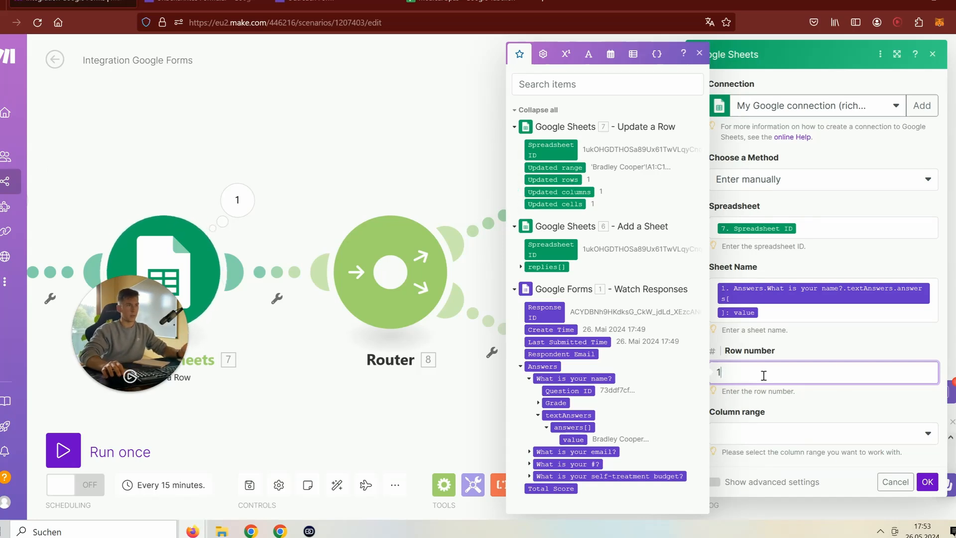
{"action": "left_click", "coordinate": [762, 437]}
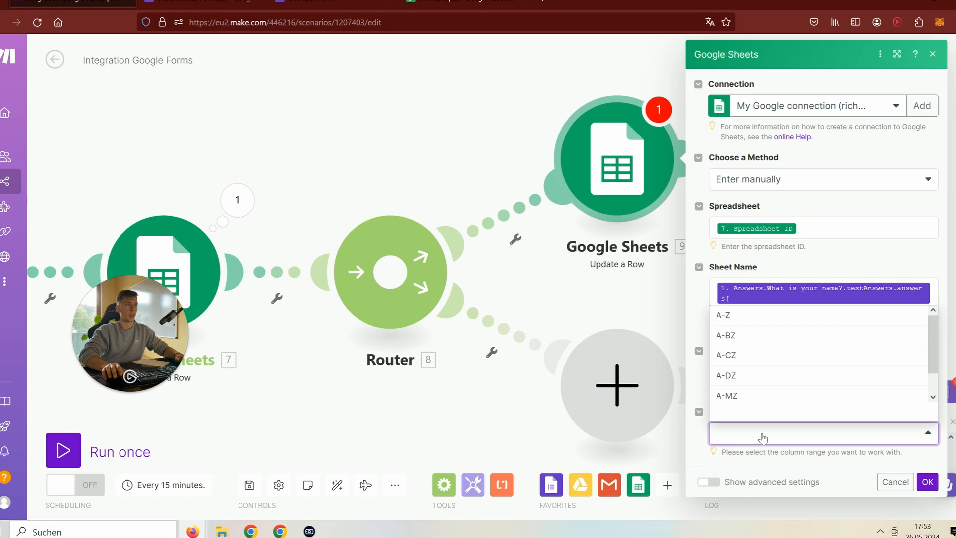
- Set the column range to A-Z and enter 'Medical Facial' as the column D value
{"action": "left_click", "coordinate": [748, 318]}
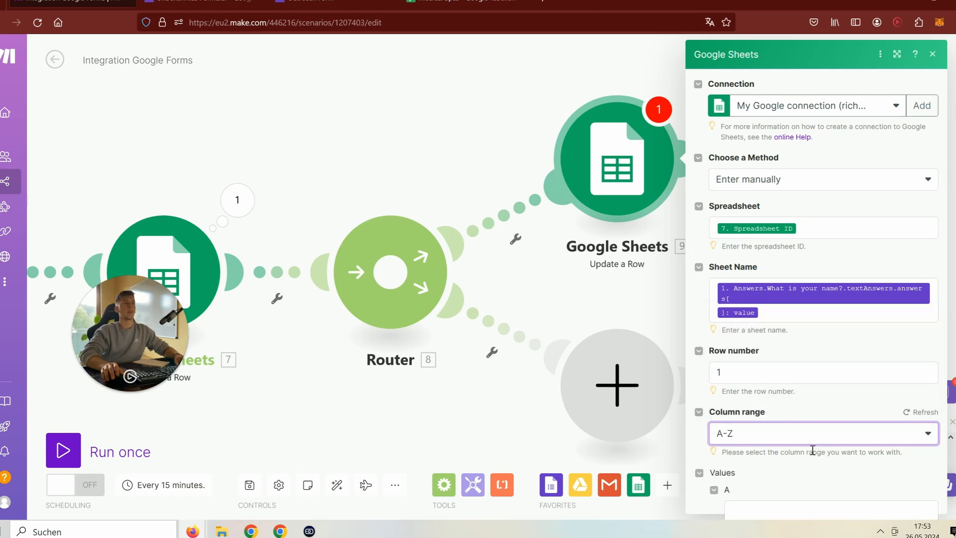
{"action": "scroll", "coordinate": [802, 476], "scroll_direction": "down", "scroll_amount": 3}
{"action": "scroll", "coordinate": [782, 429], "scroll_direction": "down", "scroll_amount": 2}
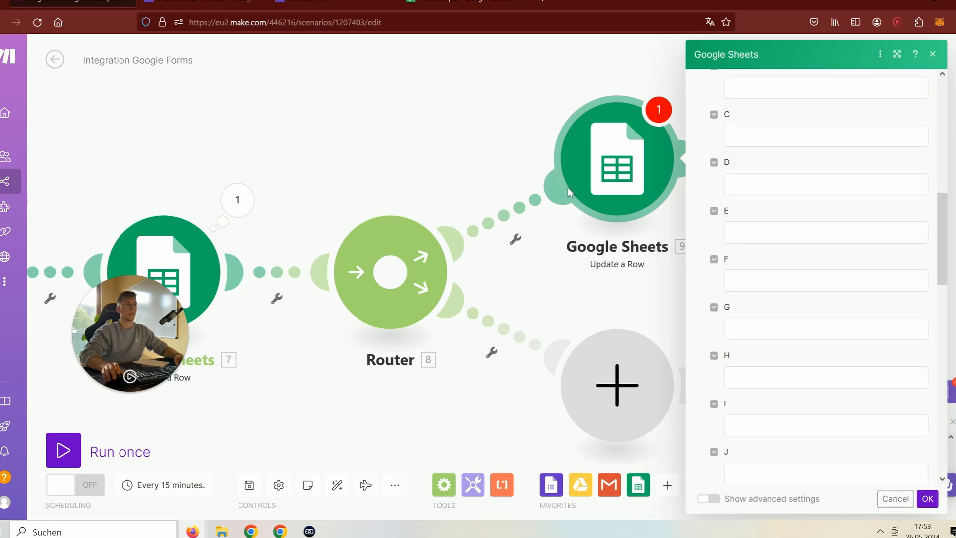
{"action": "left_click", "coordinate": [463, 4]}
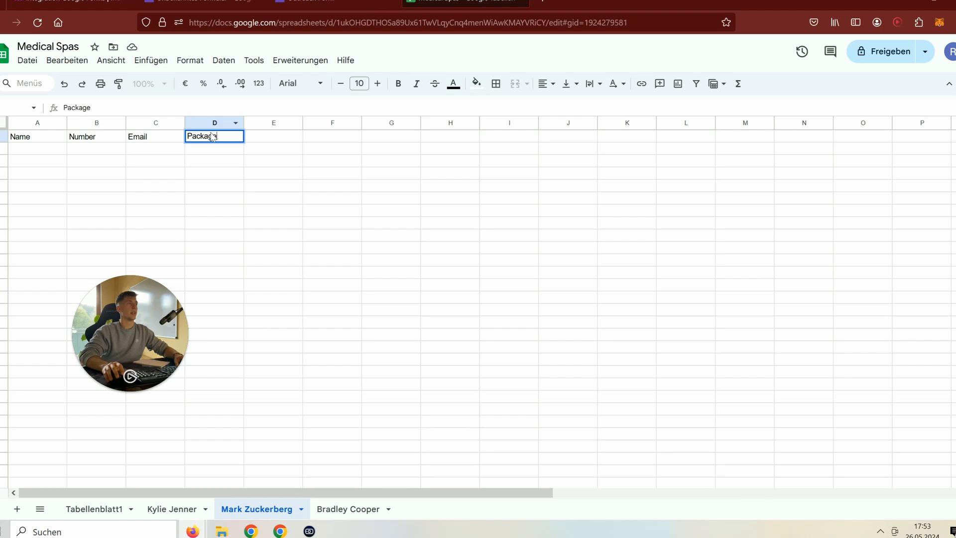
{"action": "left_click", "coordinate": [74, 4]}
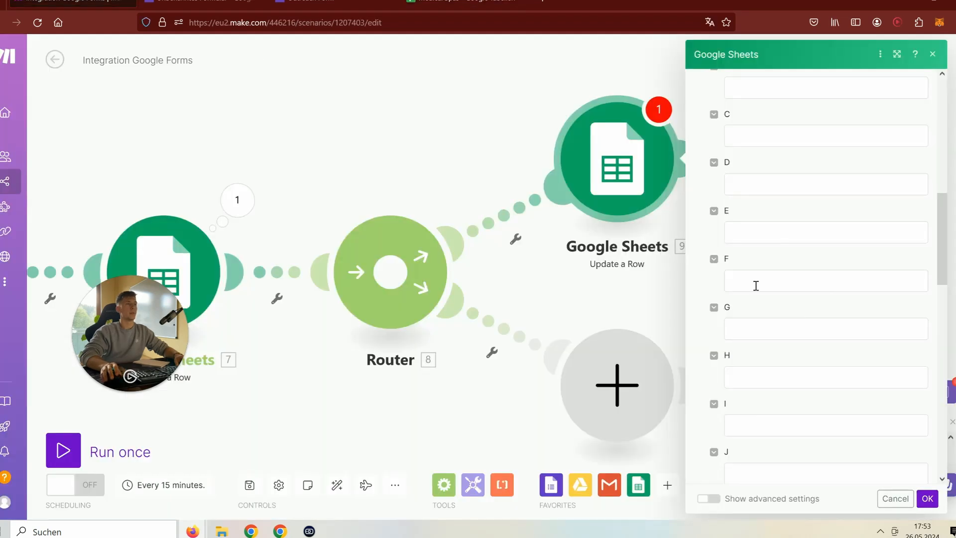
{"action": "left_click", "coordinate": [737, 184]}
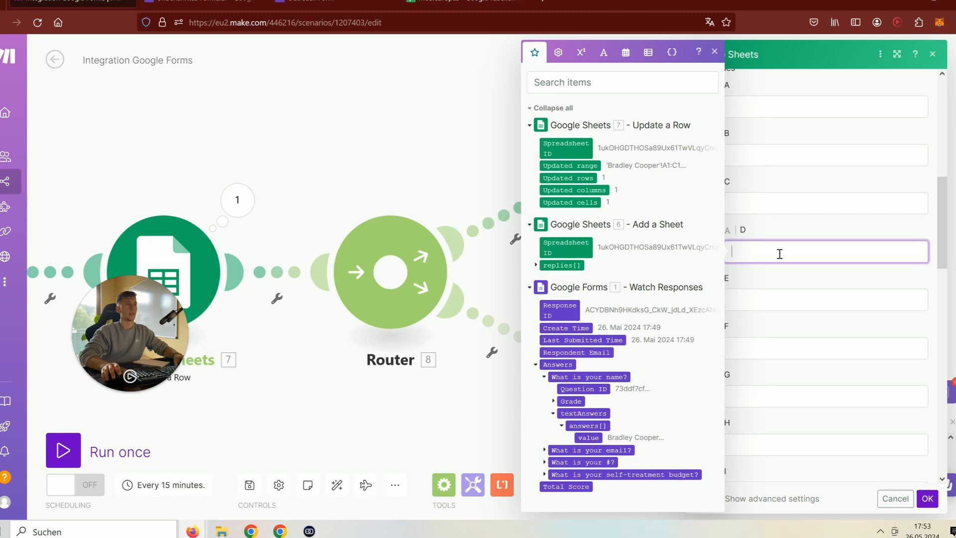
{"action": "type", "text": "Medica"}
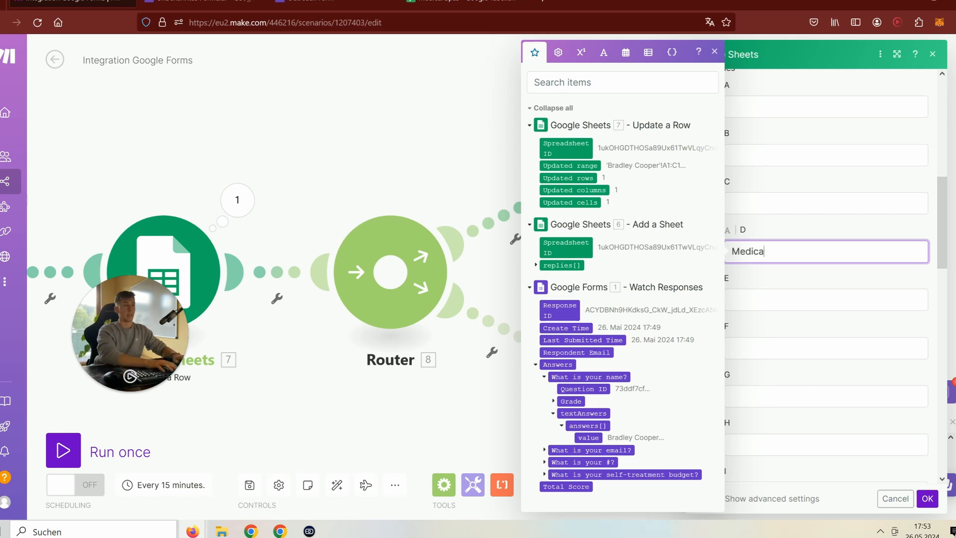
{"action": "type", "text": "l"}
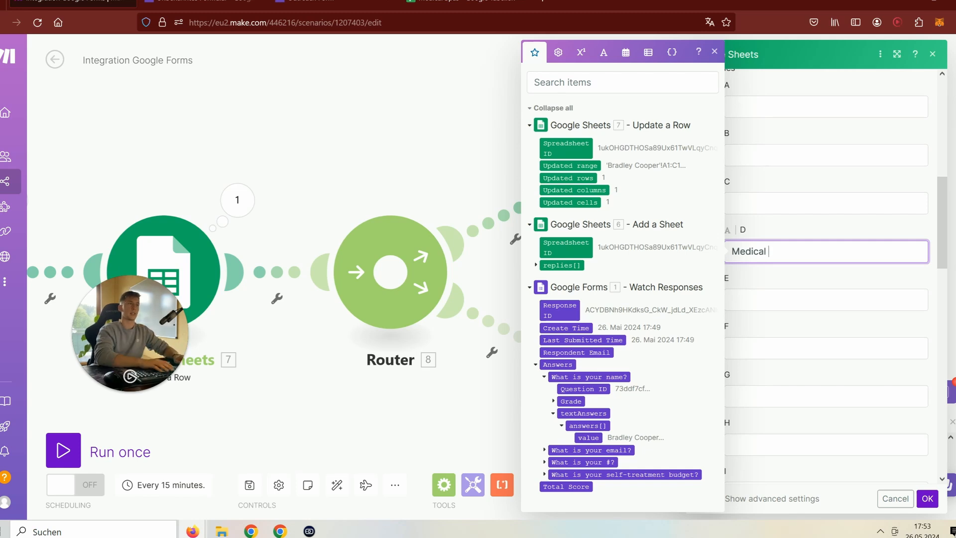
{"action": "type", "text": " Facial"}
- Save the upper-route module, then clone it onto the router's lower route
{"action": "left_click", "coordinate": [927, 497]}
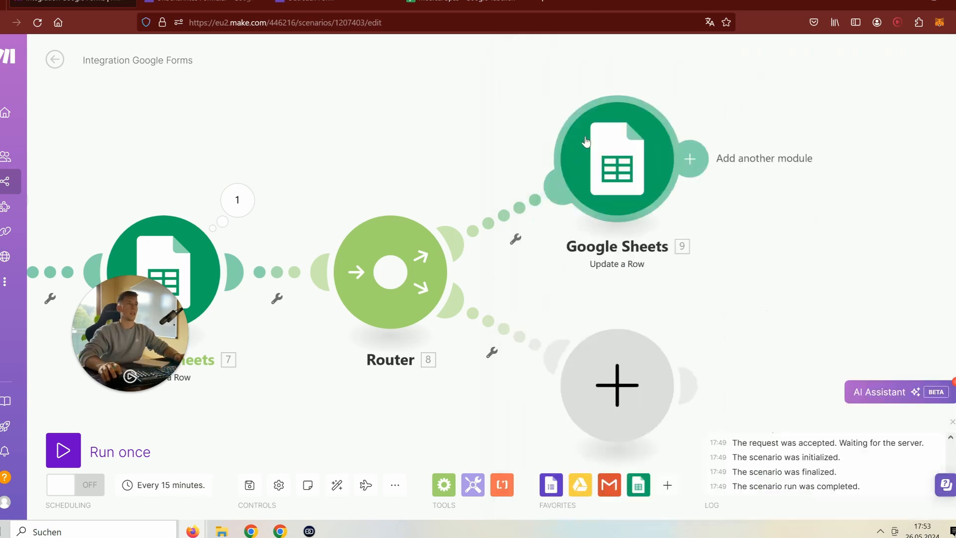
{"action": "right_click", "coordinate": [617, 160]}
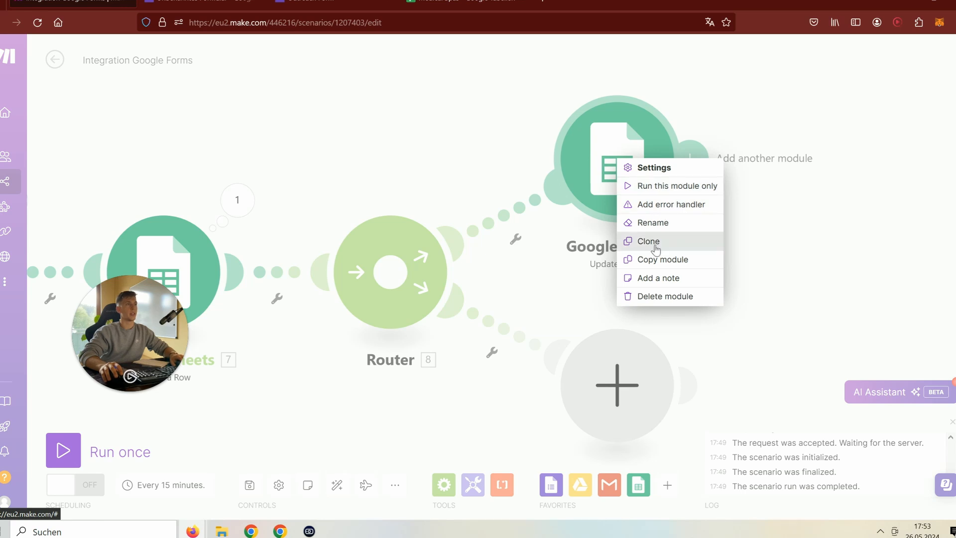
{"action": "left_click", "coordinate": [677, 241]}
{"action": "left_click_drag", "start_coordinate": [662, 266], "coordinate": [619, 431]}
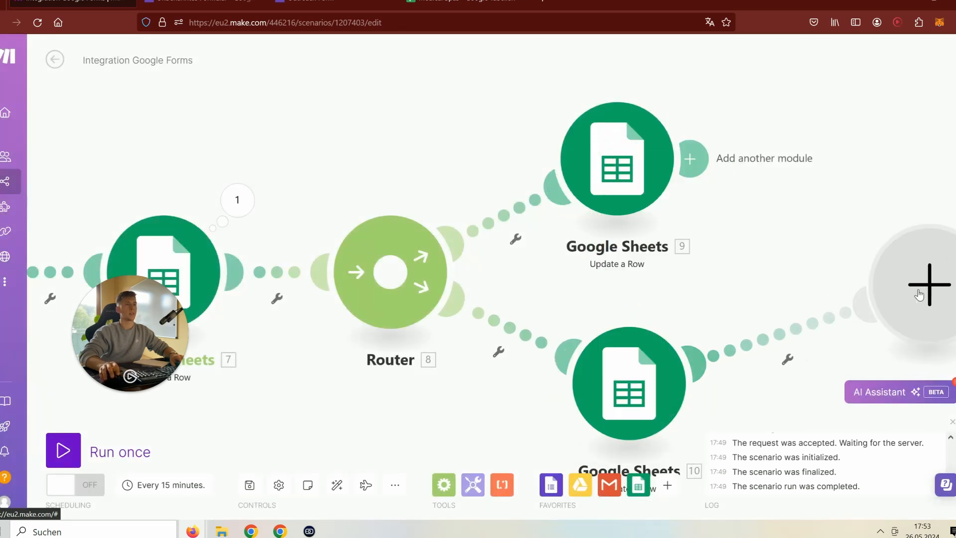
{"action": "right_click", "coordinate": [919, 293]}
{"action": "left_click", "coordinate": [916, 320]}
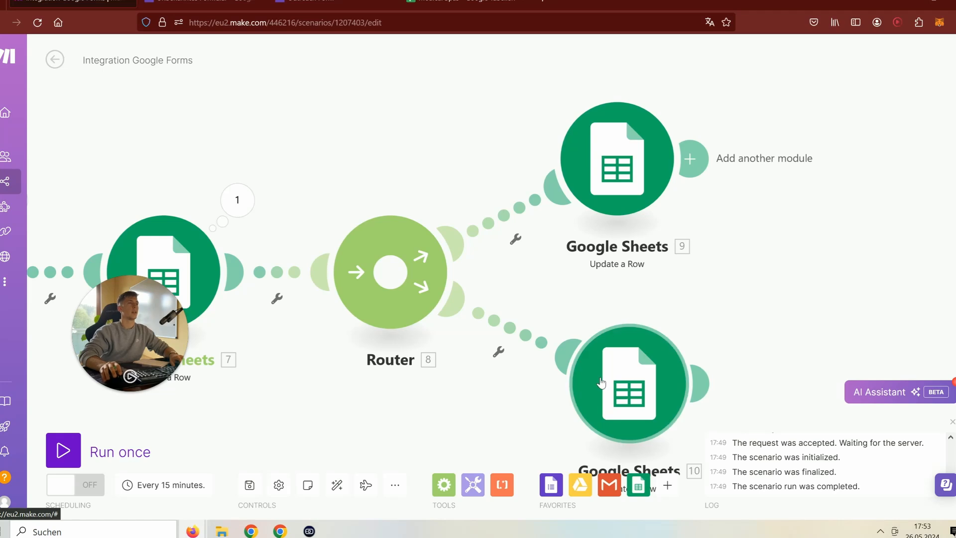
- Replace the copy's column D value with 'Sauna Treatment'
{"action": "left_click", "coordinate": [648, 347]}
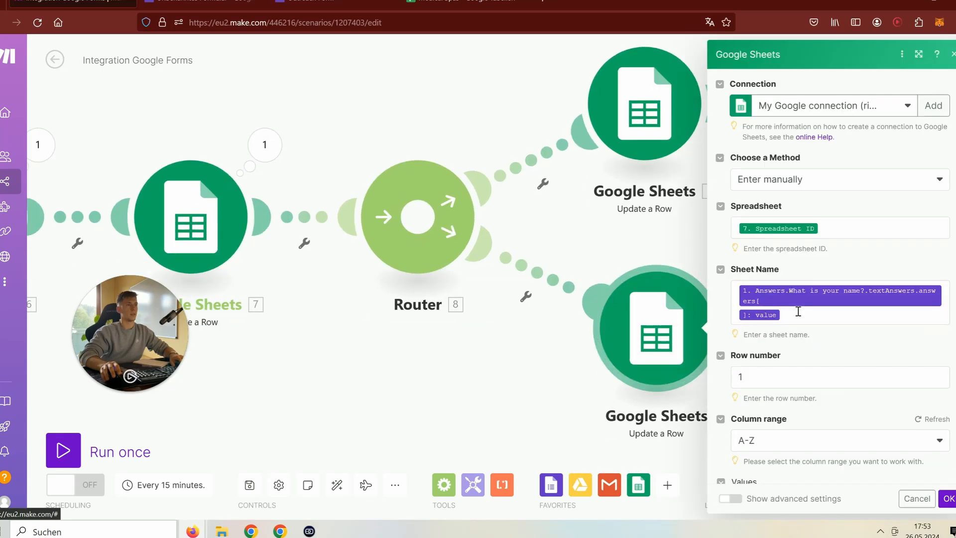
{"action": "scroll", "coordinate": [797, 313], "scroll_direction": "down", "scroll_amount": 5}
{"action": "scroll", "coordinate": [775, 336], "scroll_direction": "down", "scroll_amount": 4}
{"action": "scroll", "coordinate": [797, 294], "scroll_direction": "up", "scroll_amount": 4}
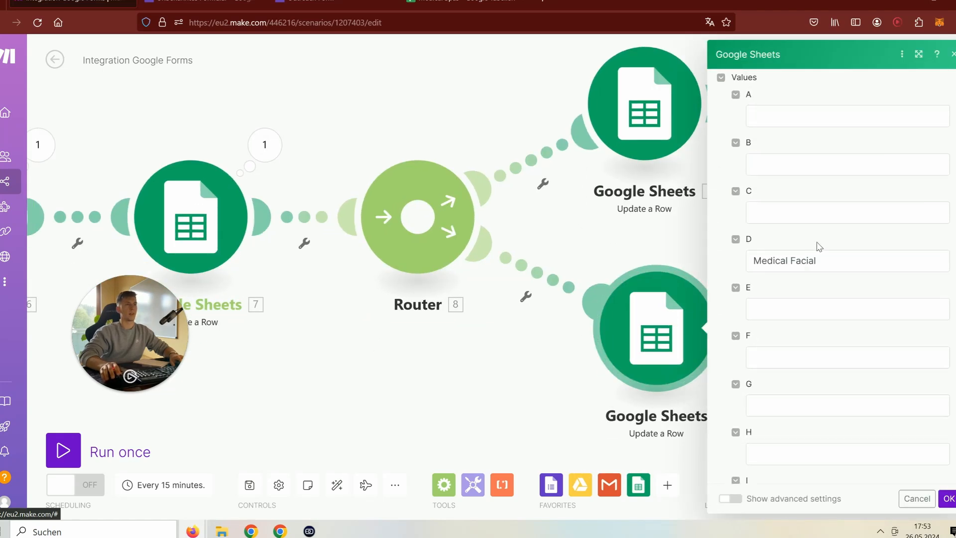
{"action": "triple_click", "coordinate": [829, 259]}
{"action": "type", "text": "Saun"}
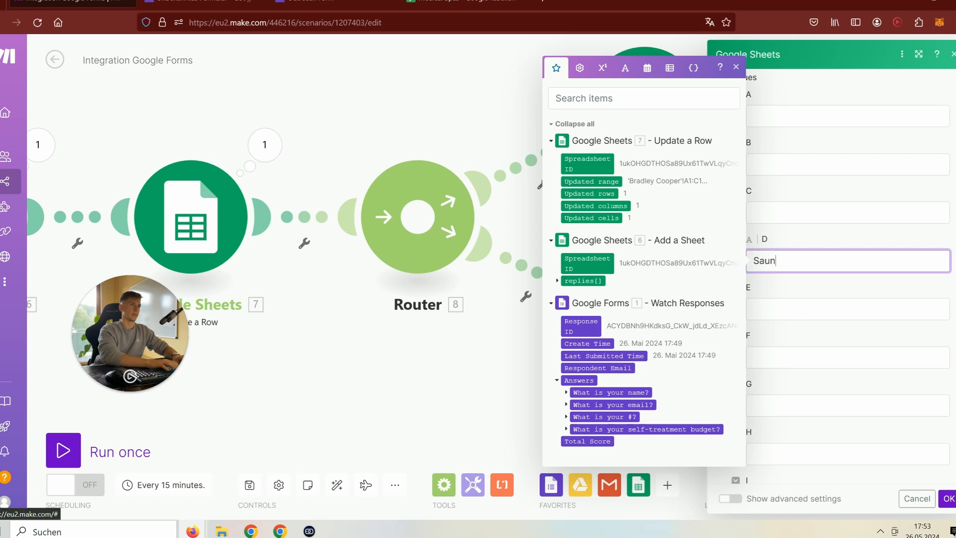
{"action": "type", "text": "a Treatm"}
{"action": "type", "text": "ent"}
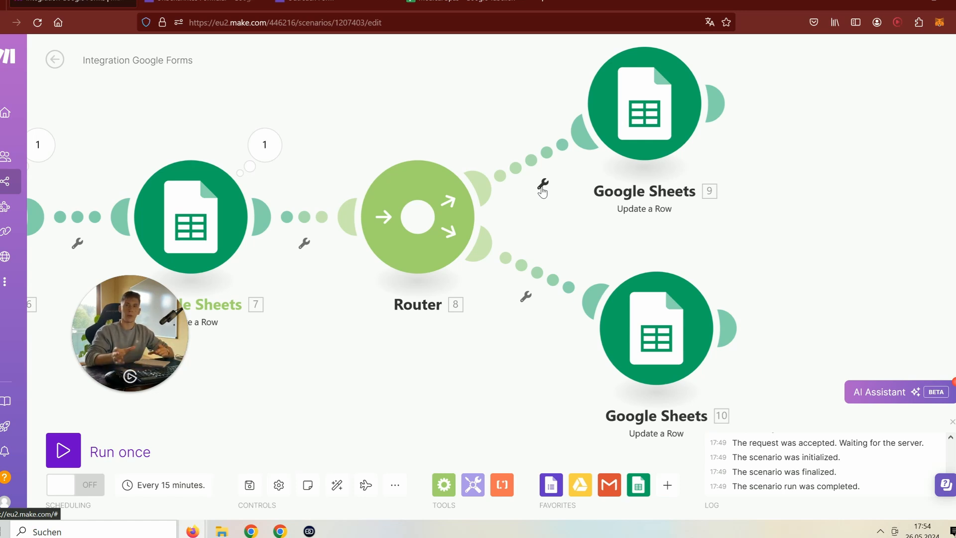
- Label the upper route's filter 'Medical Facial (1k or 2k)'
{"action": "left_click", "coordinate": [542, 186]}
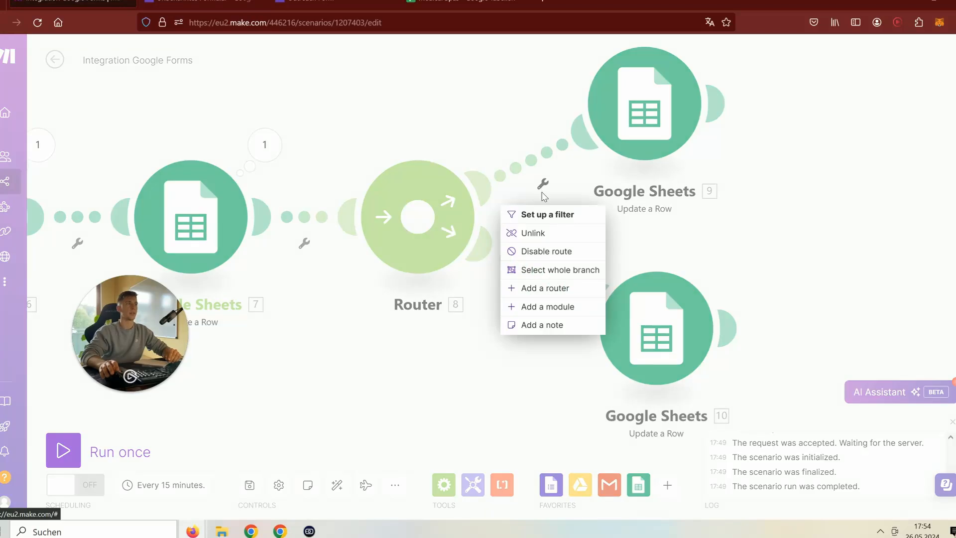
{"action": "left_click", "coordinate": [674, 230]}
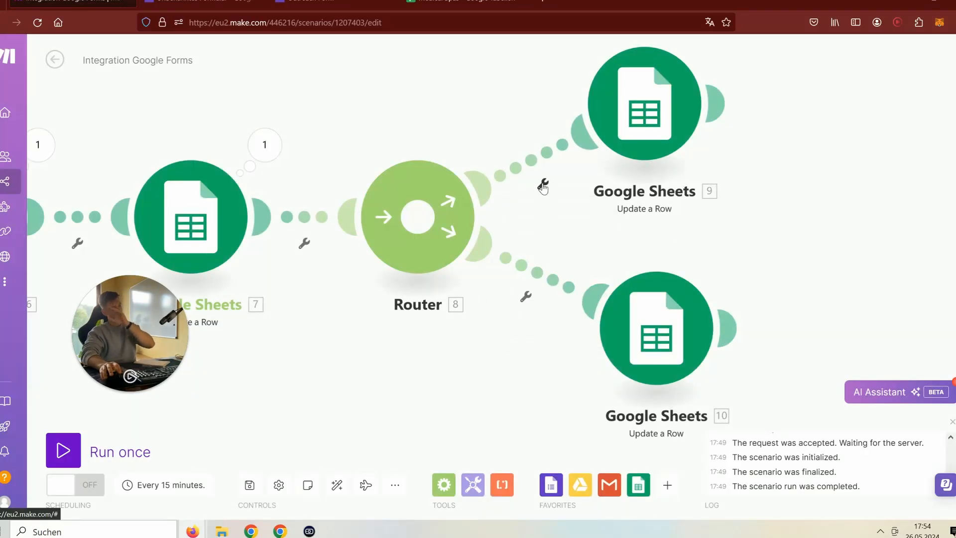
{"action": "left_click", "coordinate": [542, 186]}
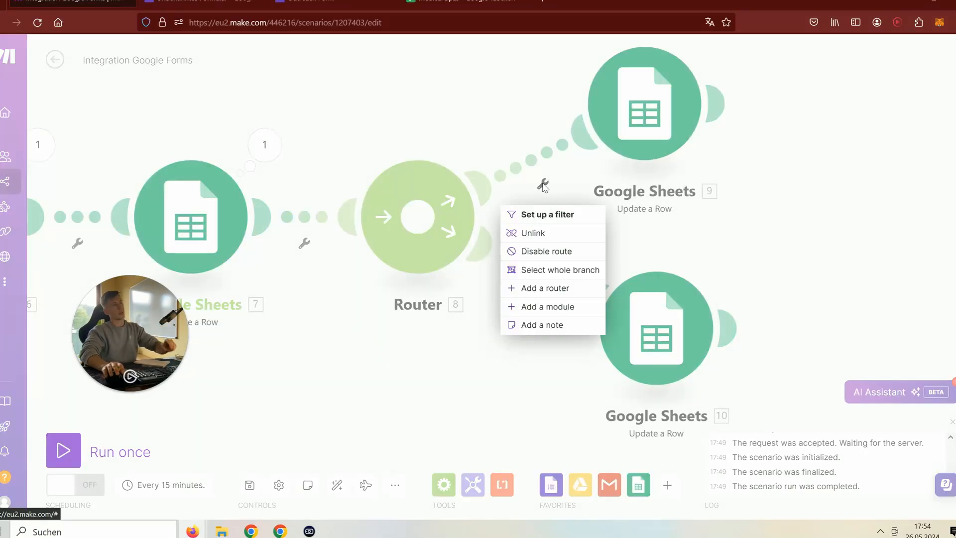
{"action": "left_click", "coordinate": [552, 219]}
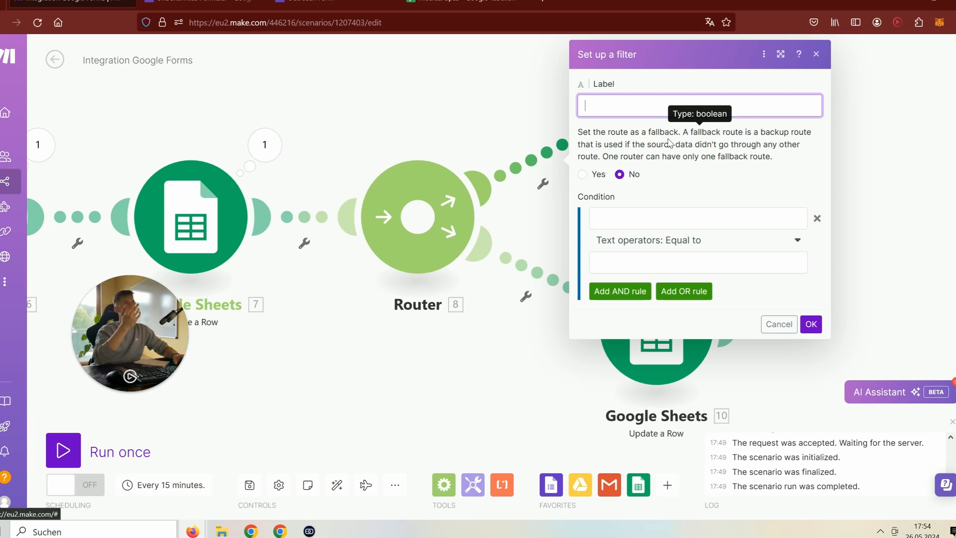
{"action": "type", "text": "Medical"}
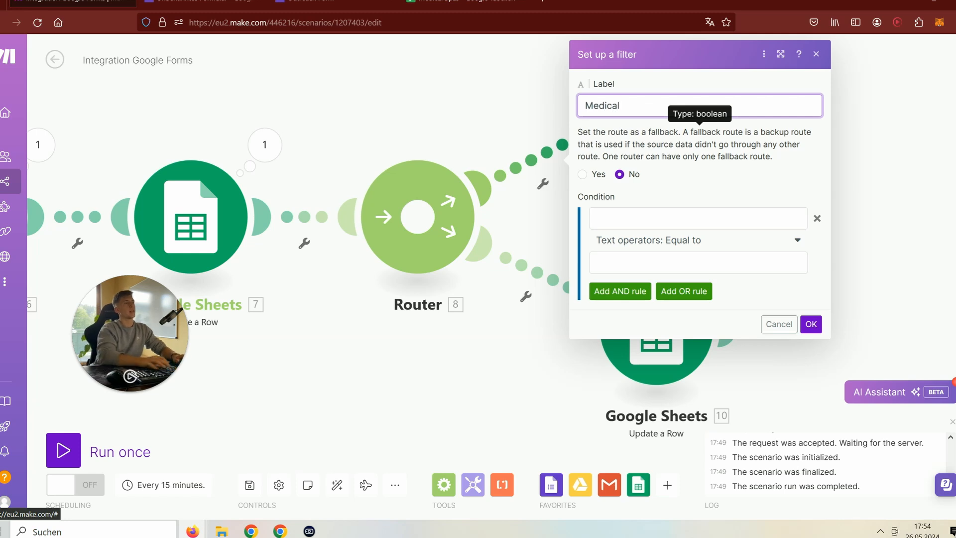
{"action": "left_click_drag", "start_coordinate": [903, 190], "coordinate": [912, 192]}
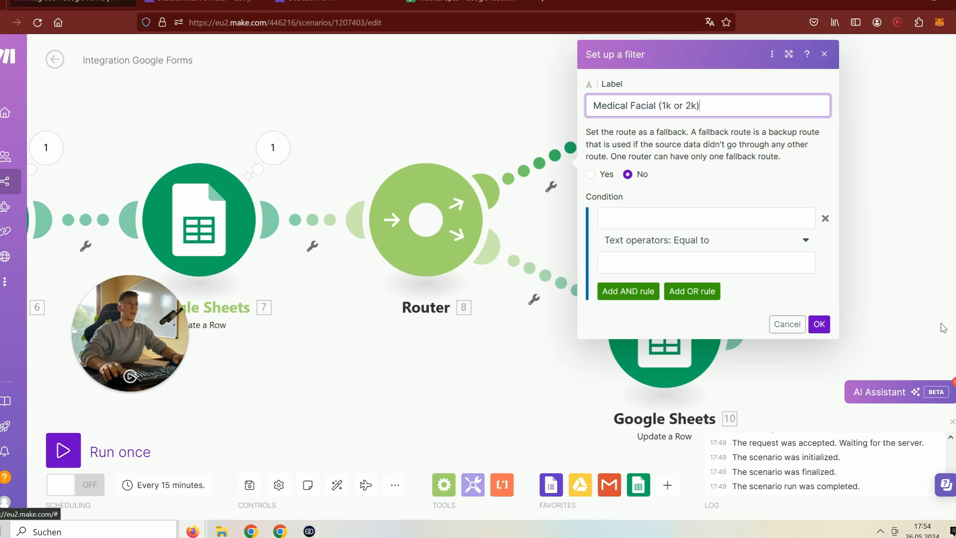
{"action": "left_click", "coordinate": [819, 324]}
- Label the lower route's filter 'Sauna (3k)' and save the scenario
{"action": "left_click", "coordinate": [533, 300]}
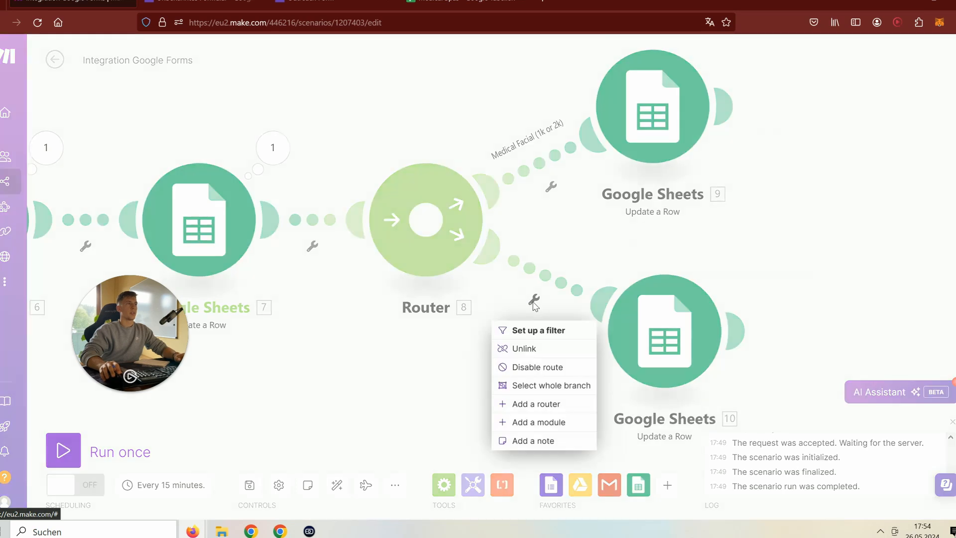
{"action": "left_click", "coordinate": [529, 330]}
{"action": "left_click", "coordinate": [683, 191]}
{"action": "type", "text": "F"}
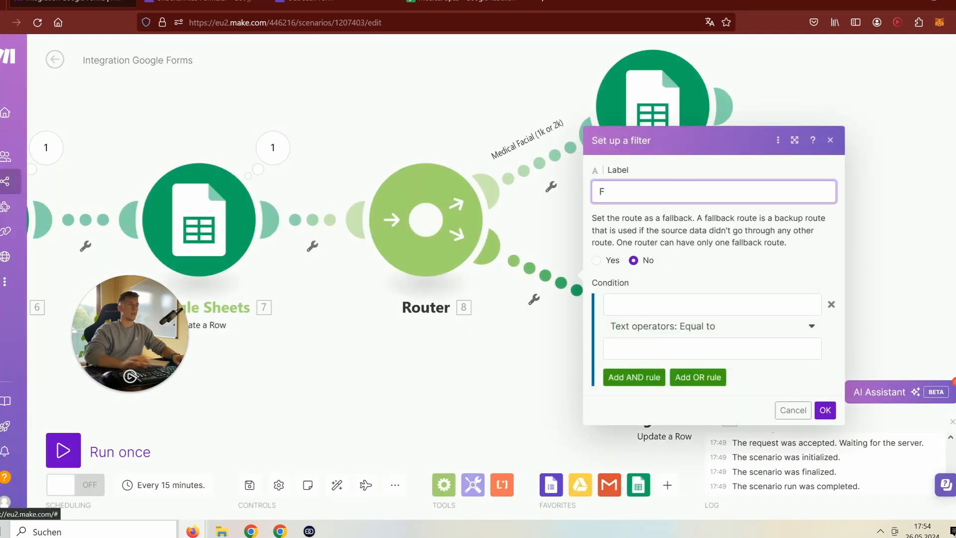
{"action": "type", "text": "auna"}
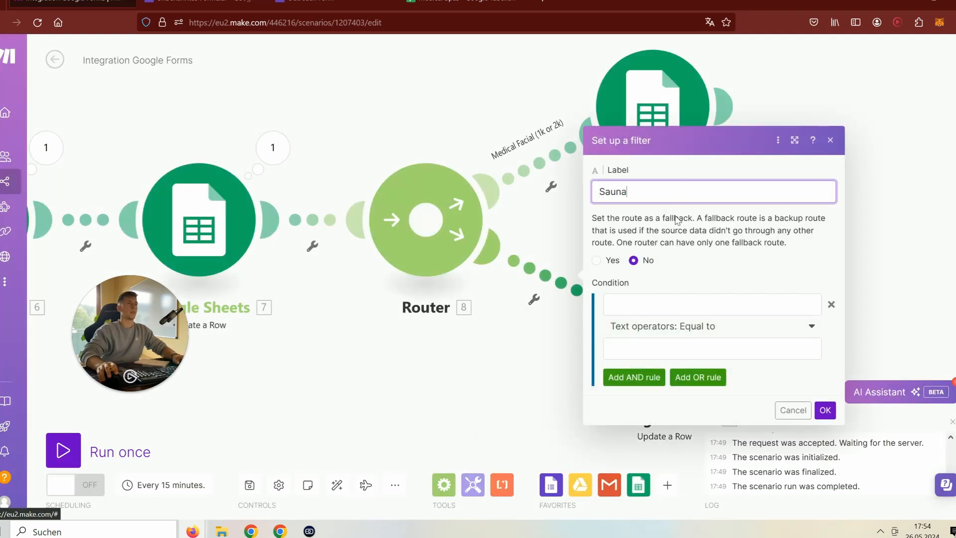
{"action": "type", "text": " (3k"}
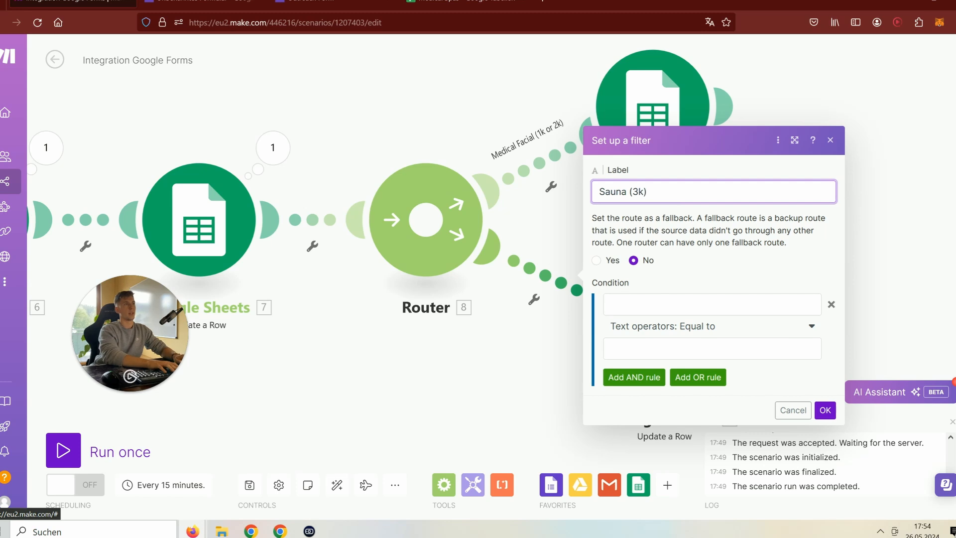
{"action": "left_click", "coordinate": [824, 410]}
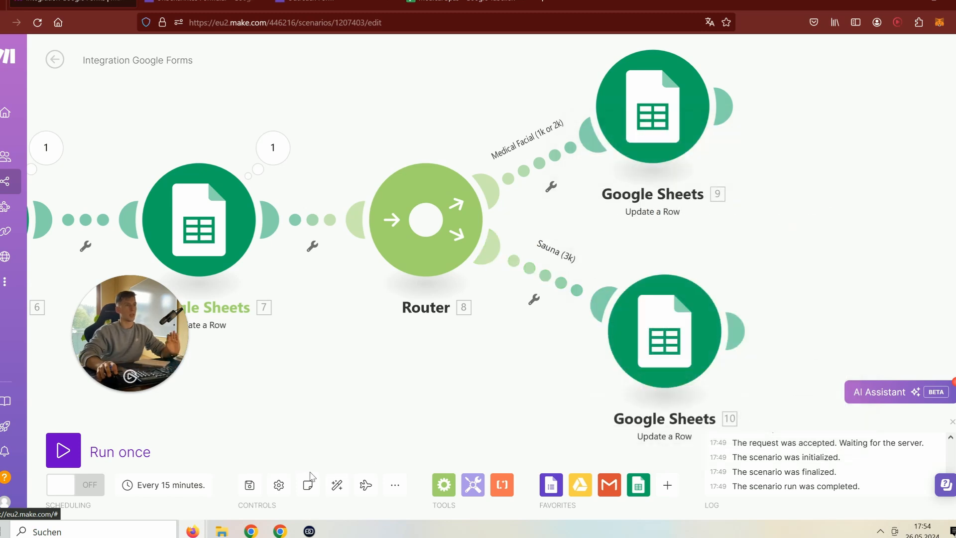
{"action": "left_click", "coordinate": [250, 485]}
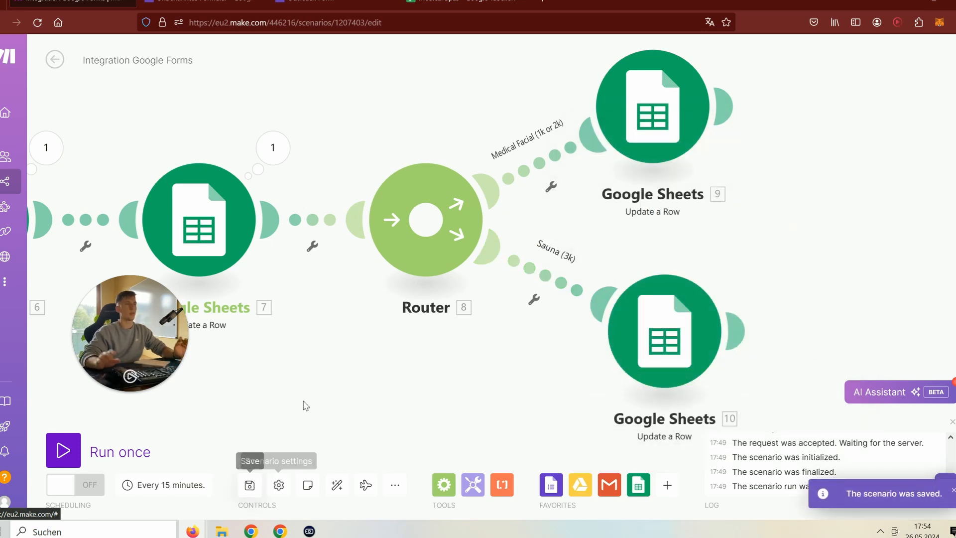
- Open the filter settings of the Medical Facial route
{"action": "left_click_drag", "start_coordinate": [300, 362], "coordinate": [373, 427]}
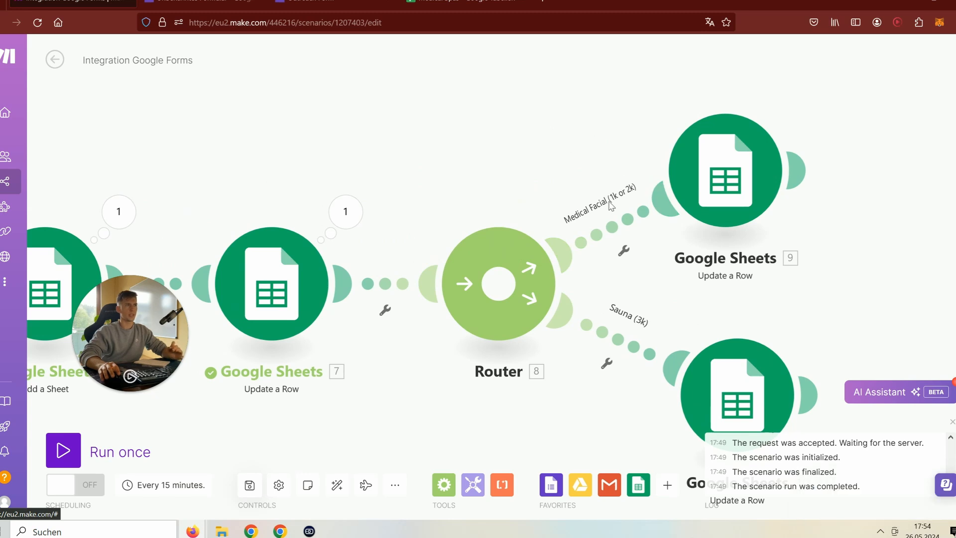
{"action": "left_click", "coordinate": [624, 252]}
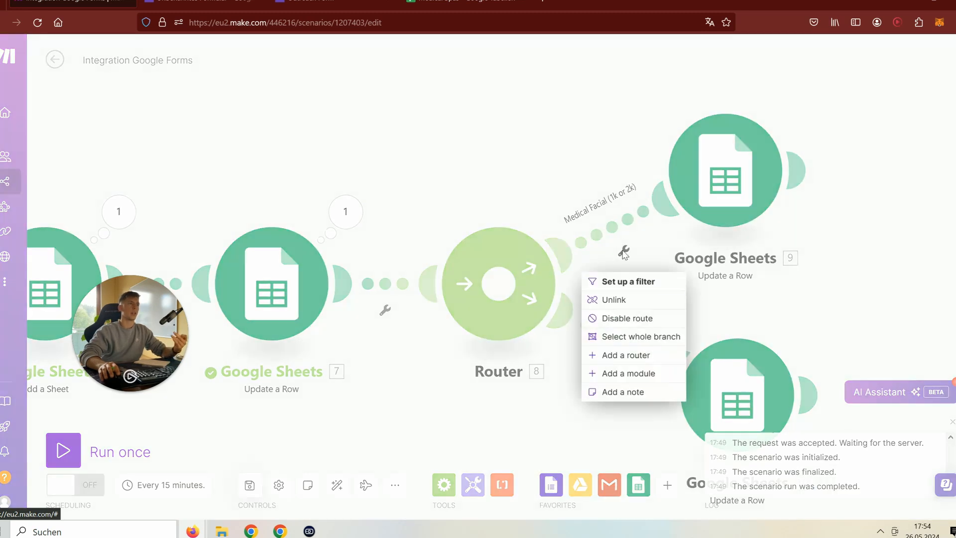
{"action": "left_click", "coordinate": [595, 208]}
{"action": "left_click", "coordinate": [595, 209]}
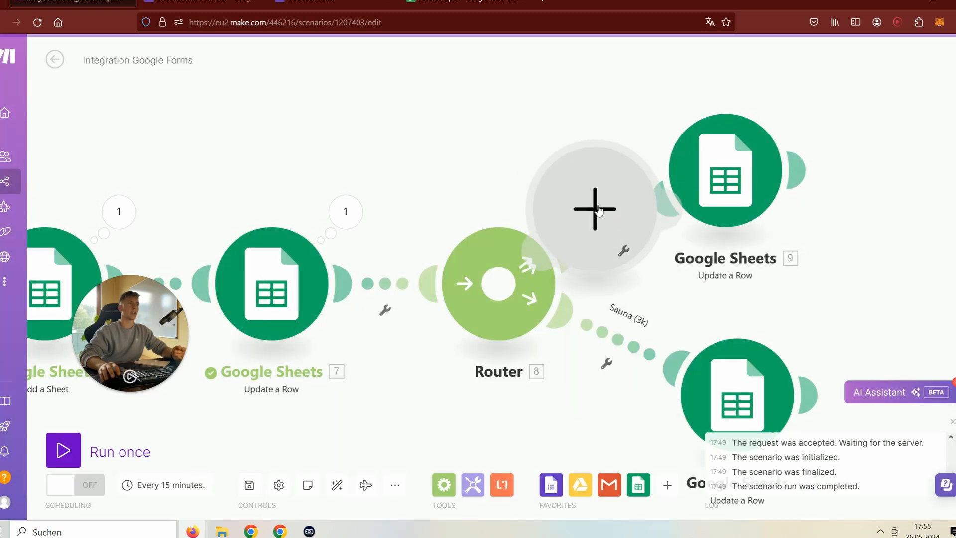
{"action": "left_click", "coordinate": [571, 118]}
{"action": "left_click", "coordinate": [623, 250]}
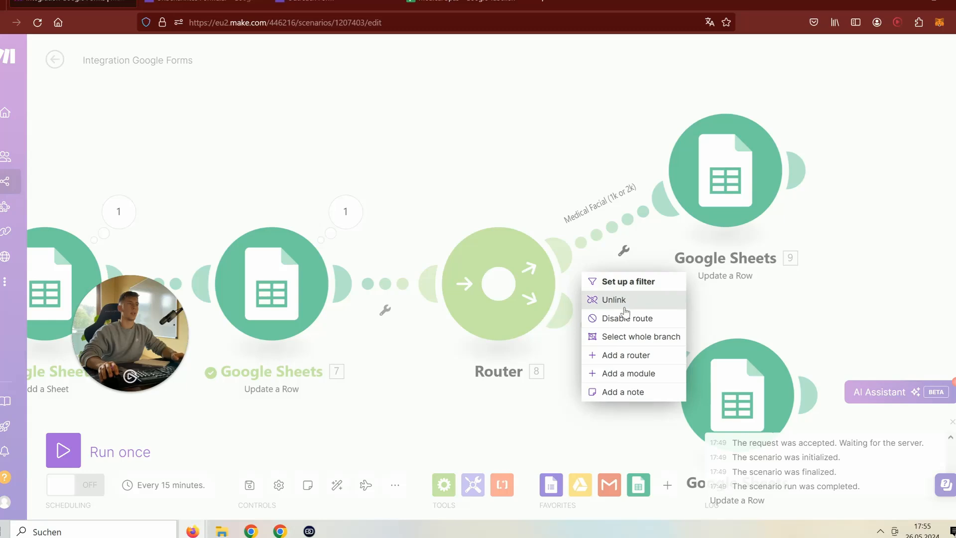
{"action": "left_click", "coordinate": [625, 282]}
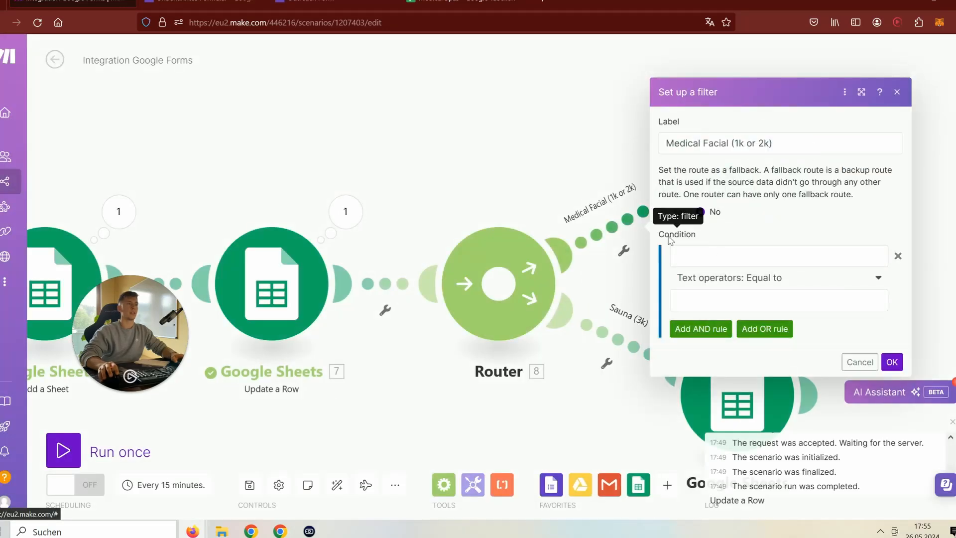
- Make the condition require the budget answers[] value to equal 1k
{"action": "left_click", "coordinate": [710, 256]}
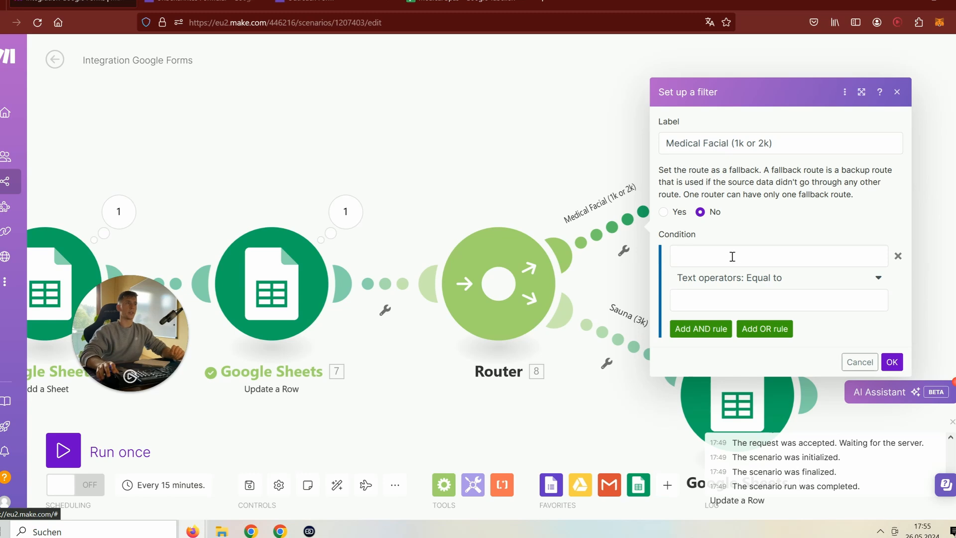
{"action": "left_click_drag", "start_coordinate": [404, 138], "coordinate": [567, 117]}
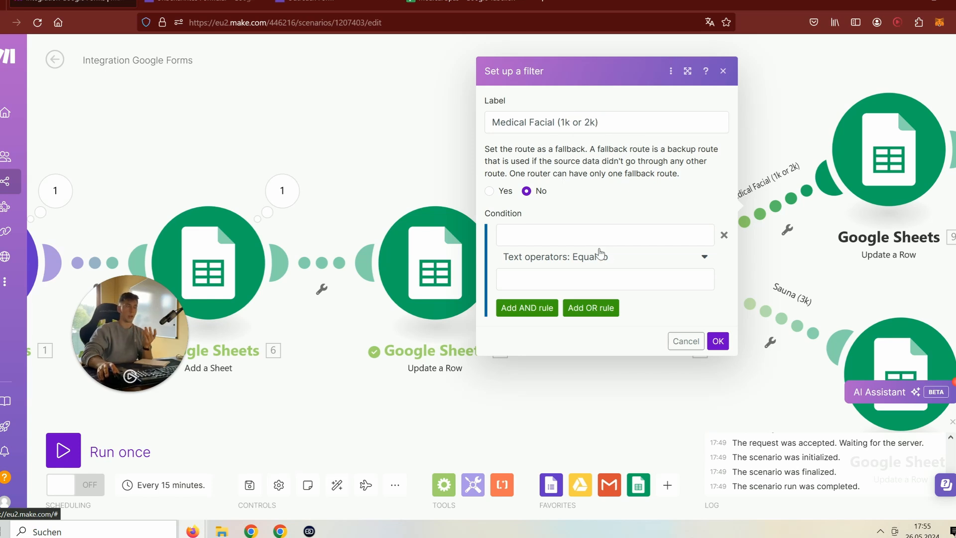
{"action": "left_click", "coordinate": [577, 233]}
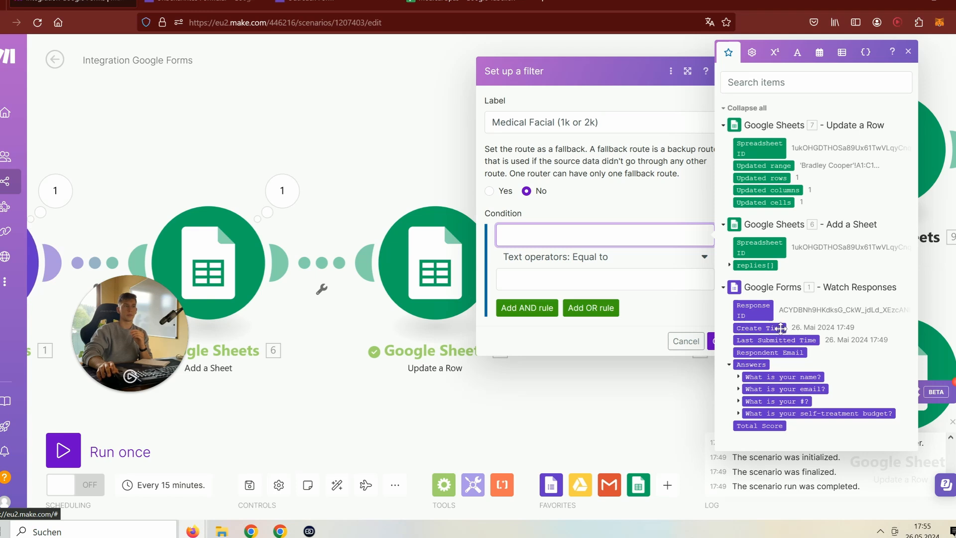
{"action": "left_click", "coordinate": [738, 413]}
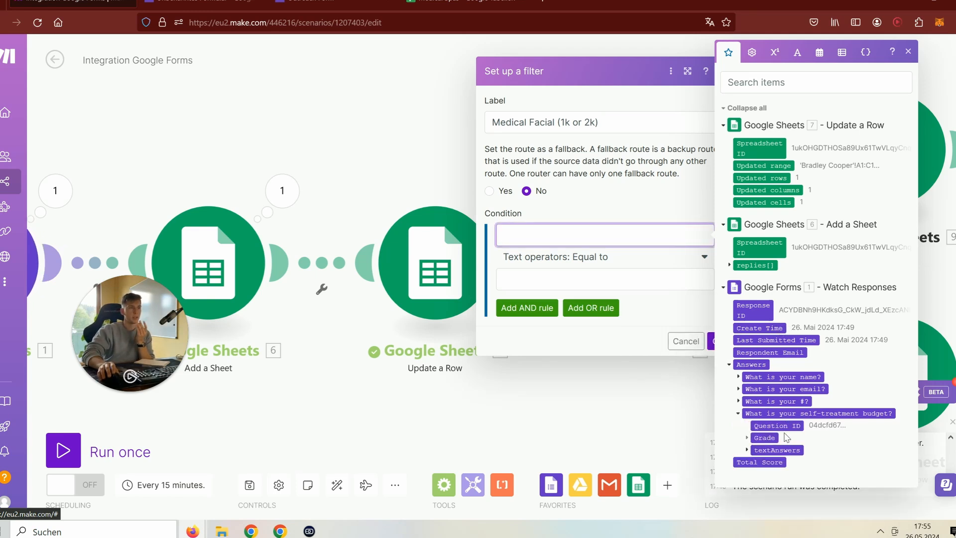
{"action": "left_click", "coordinate": [747, 449]}
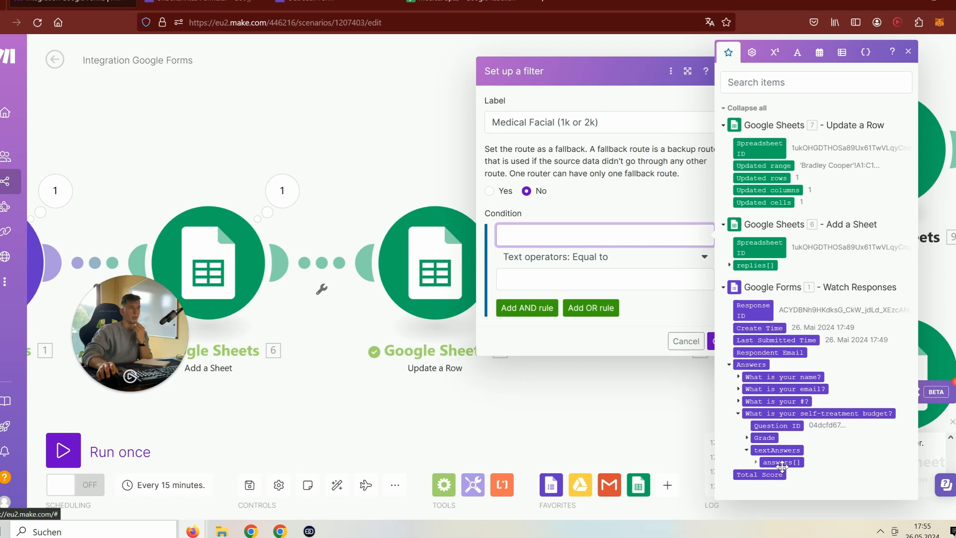
{"action": "left_click", "coordinate": [756, 462]}
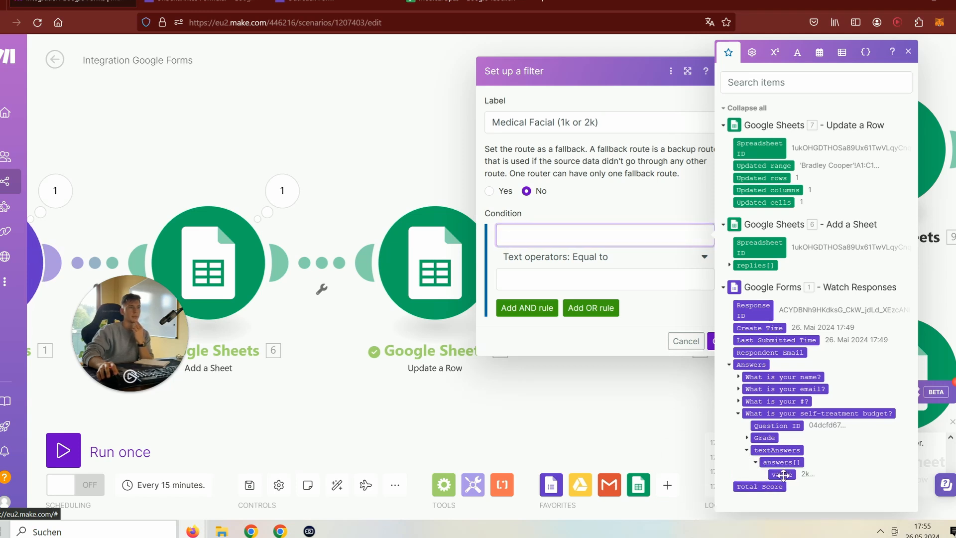
{"action": "left_click", "coordinate": [783, 475]}
{"action": "left_click", "coordinate": [576, 321]}
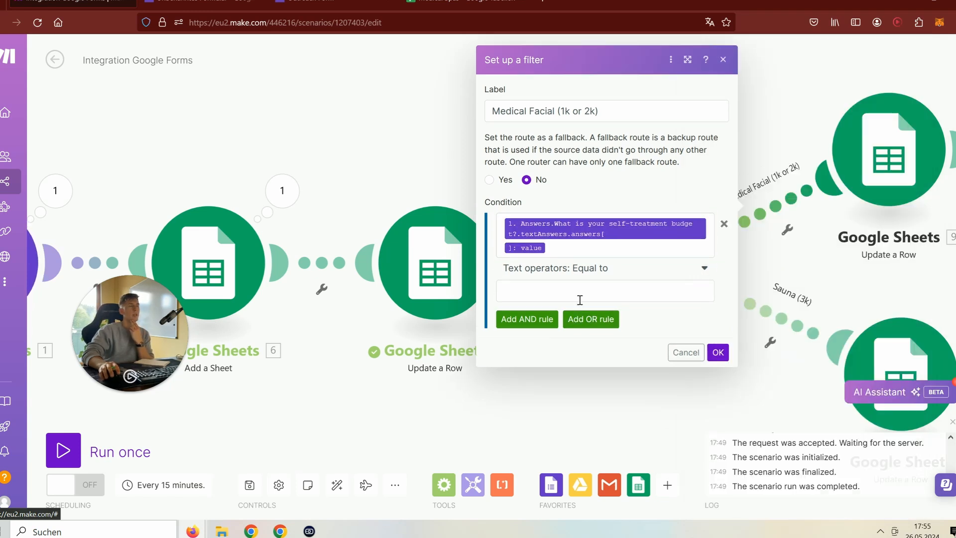
{"action": "left_click", "coordinate": [580, 298]}
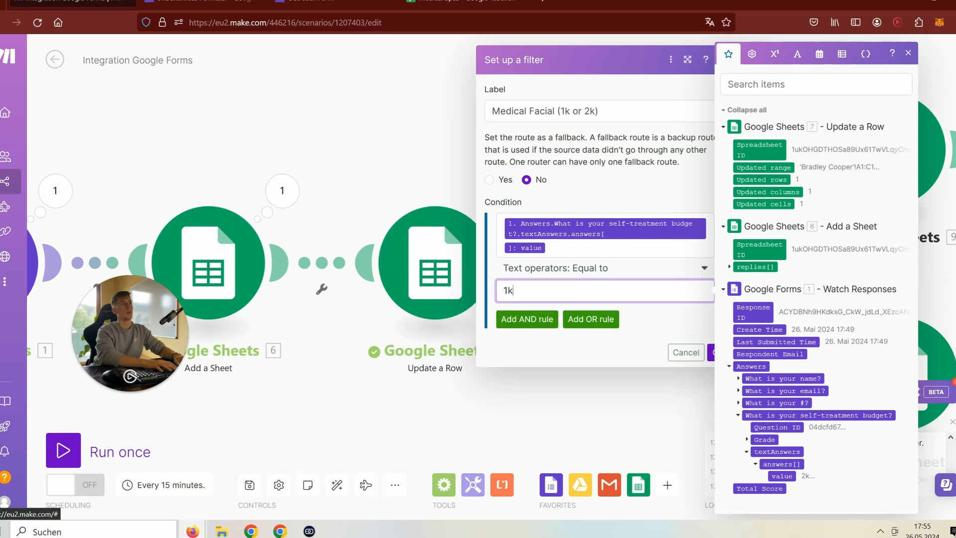
- Add an OR rule where the budget answer value equals 2k
{"action": "left_click", "coordinate": [597, 315]}
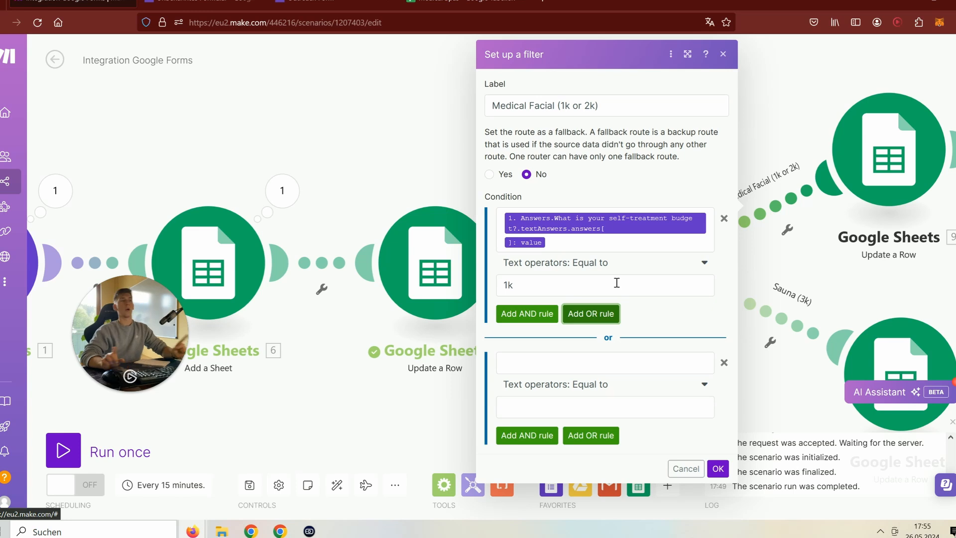
{"action": "left_click", "coordinate": [605, 363]}
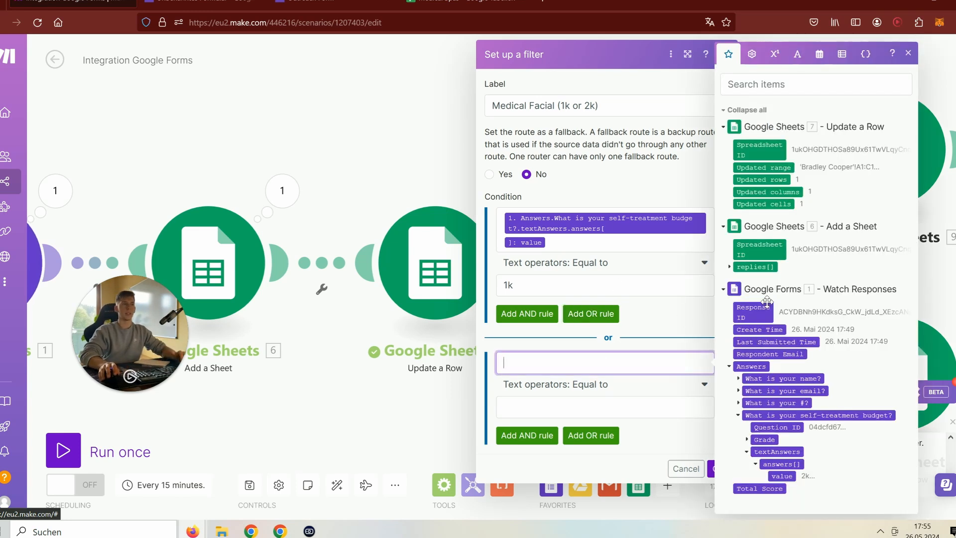
{"action": "left_click", "coordinate": [777, 476]}
{"action": "left_click", "coordinate": [572, 424]}
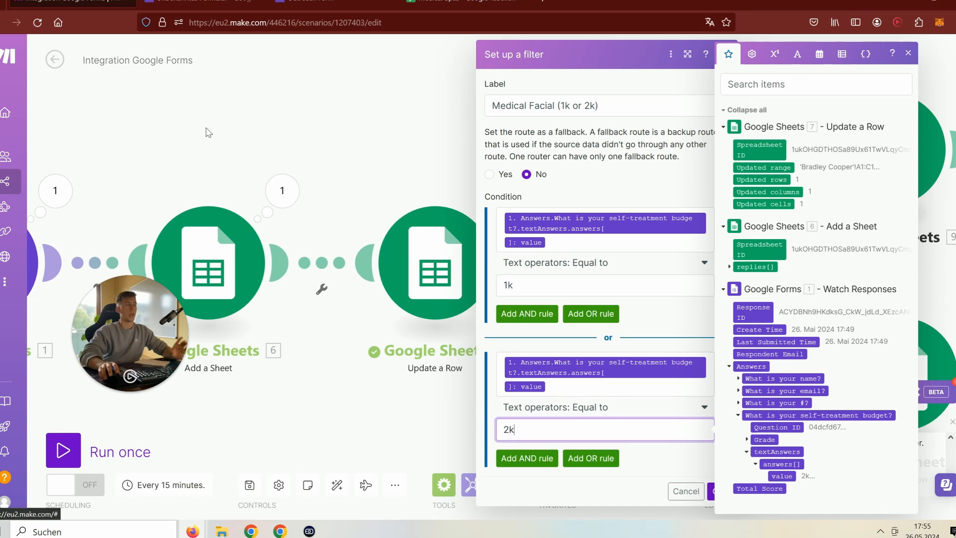
{"action": "left_click", "coordinate": [204, 5]}
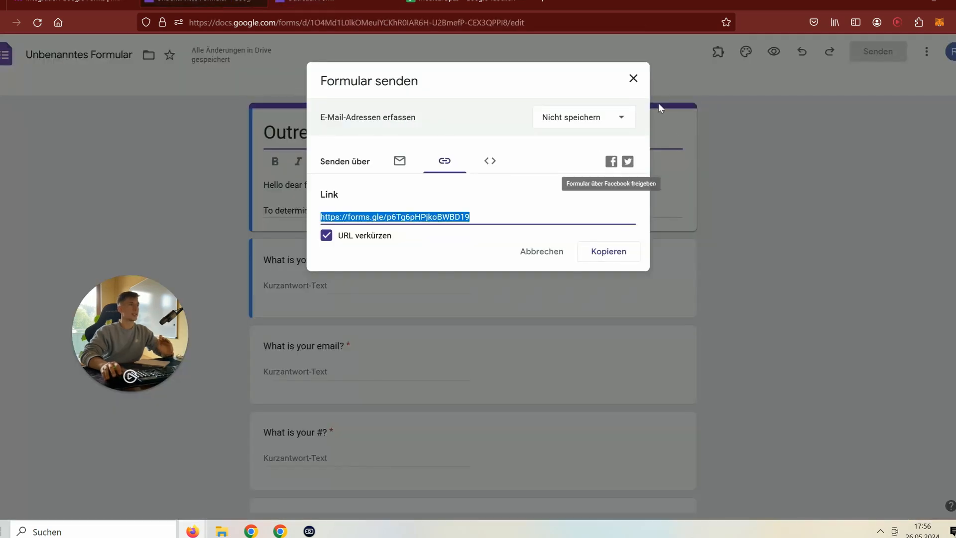
- Close the 'Formular senden' dialog in Google Forms
{"action": "left_click", "coordinate": [632, 78]}
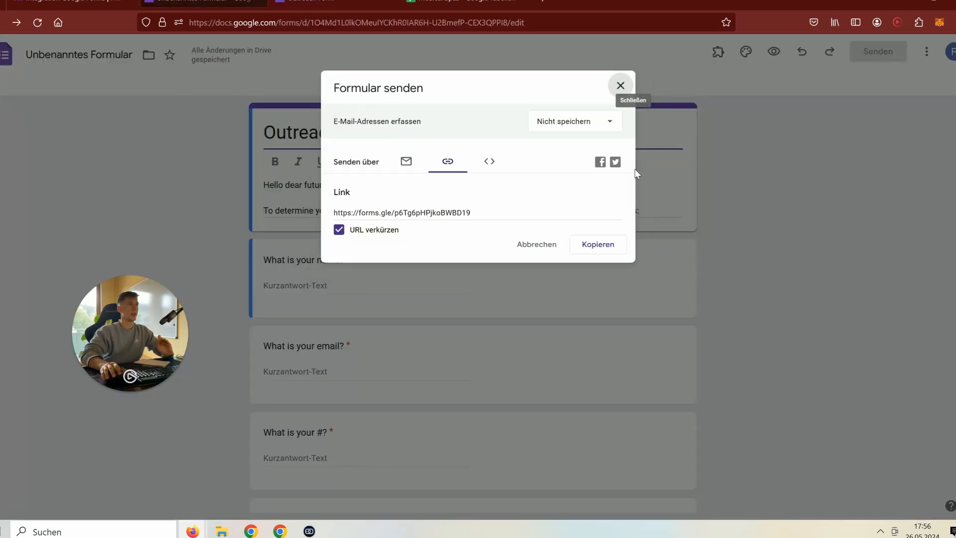
{"action": "scroll", "coordinate": [630, 268], "scroll_direction": "down", "scroll_amount": 3}
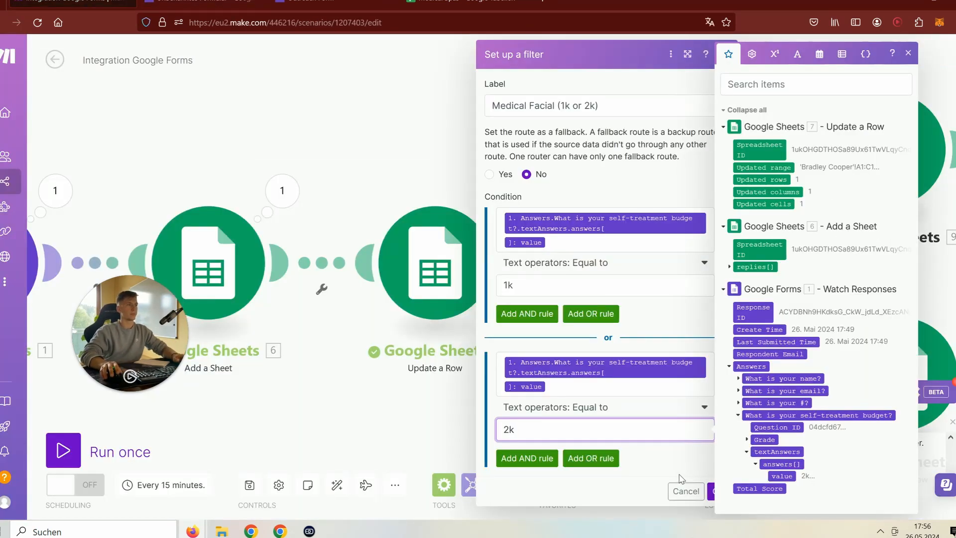
- Confirm the Medical Facial filter, then map the budget answer's textAnswers value into the Sauna condition
{"action": "left_click", "coordinate": [718, 491]}
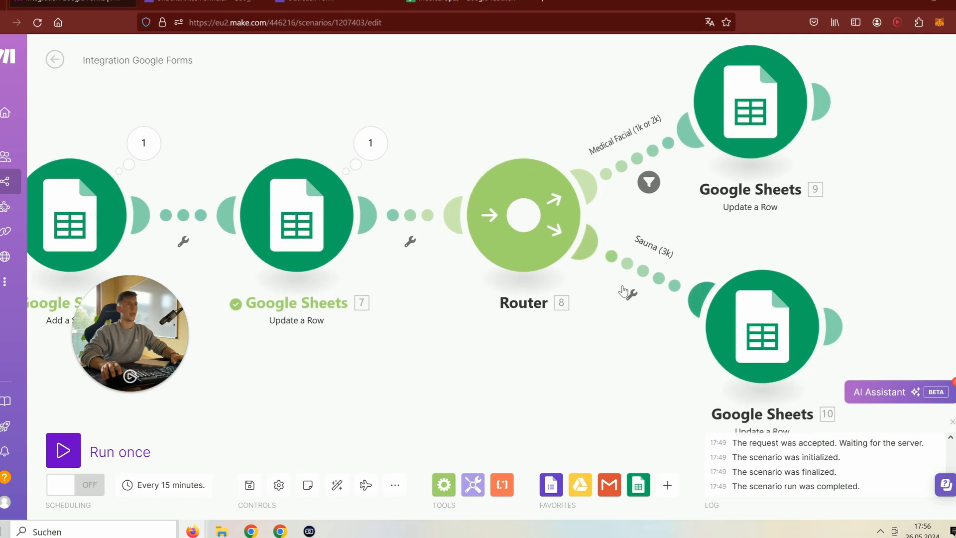
{"action": "left_click", "coordinate": [630, 295]}
{"action": "left_click", "coordinate": [632, 325]}
{"action": "left_click", "coordinate": [747, 300]}
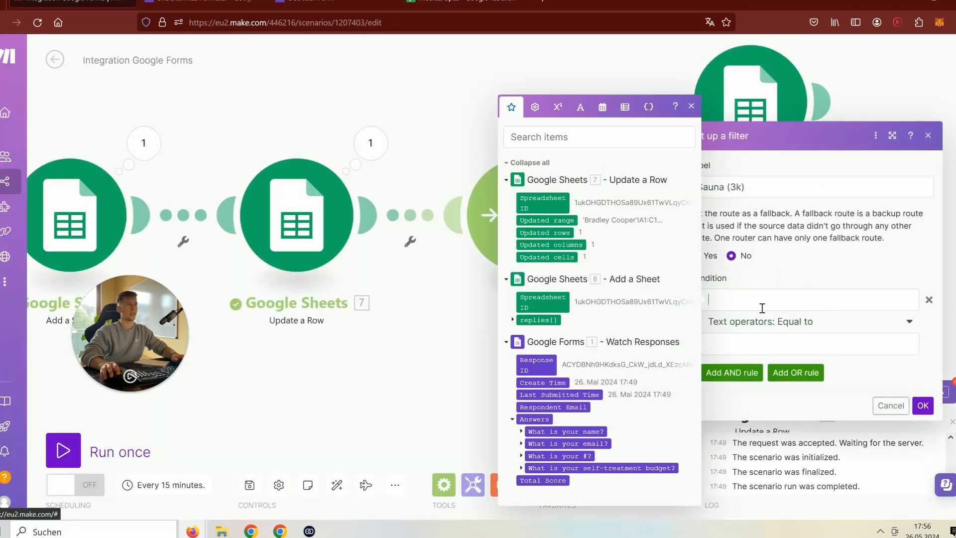
{"action": "left_click", "coordinate": [521, 468]}
{"action": "left_click", "coordinate": [530, 476]}
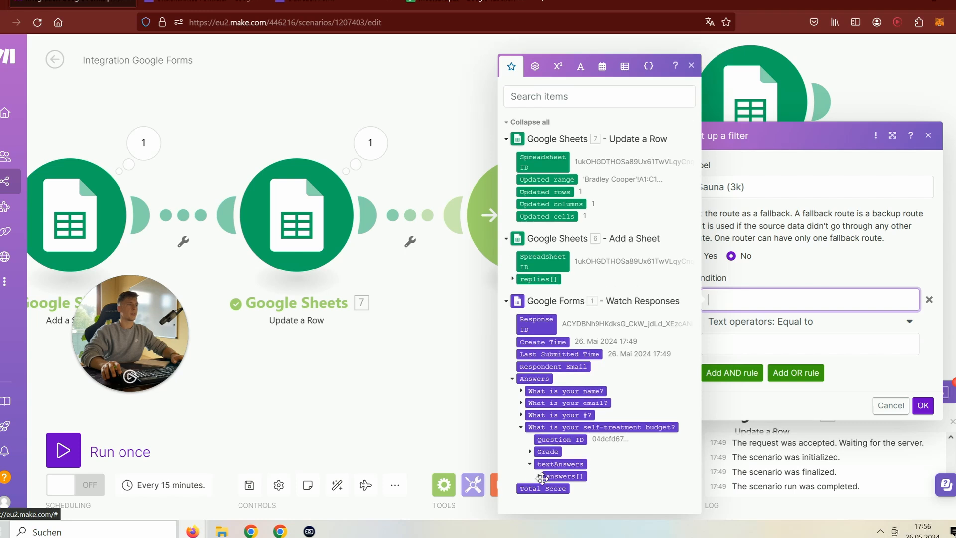
{"action": "left_click", "coordinate": [538, 476]}
{"action": "left_click", "coordinate": [565, 476]}
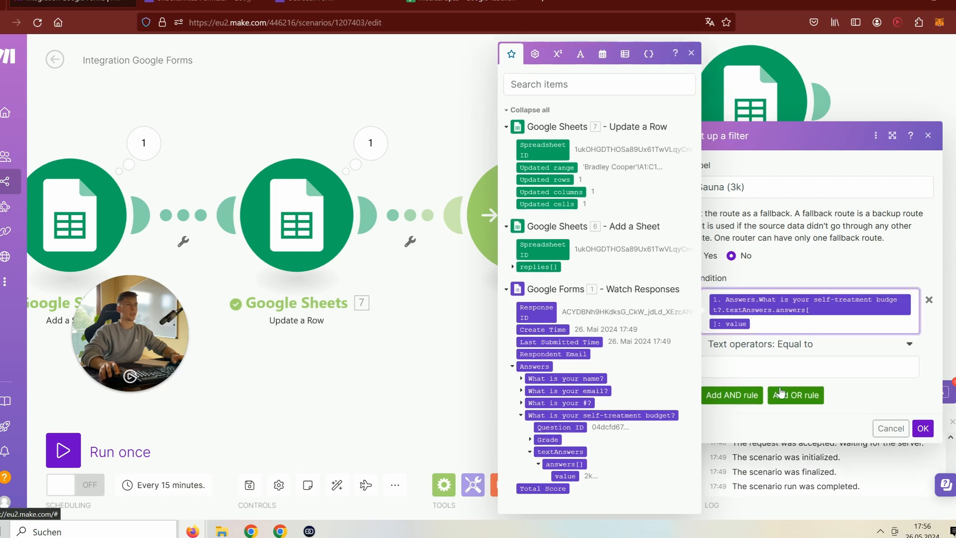
- Set the Sauna condition to Equal 3k, confirm the filter, and save the scenario
{"action": "left_click", "coordinate": [774, 368]}
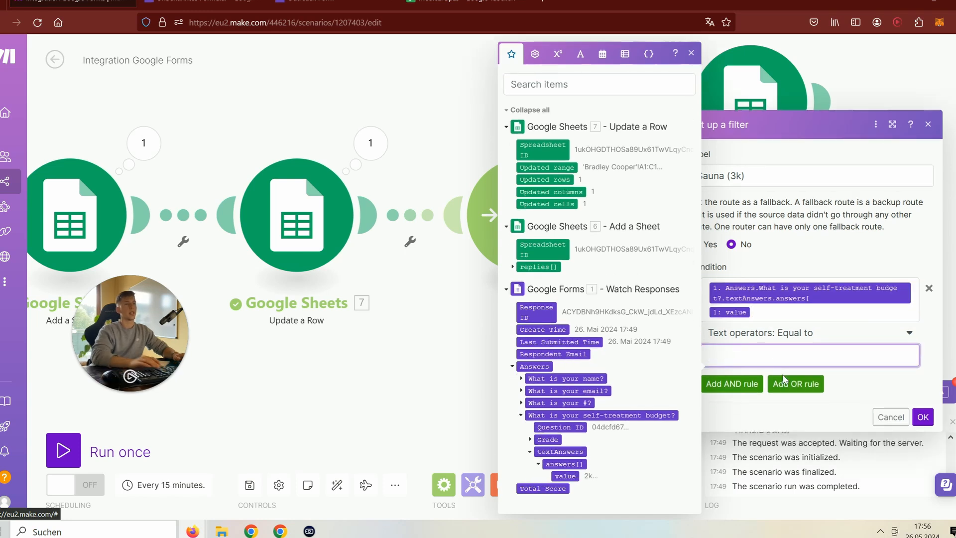
{"action": "left_click", "coordinate": [922, 417]}
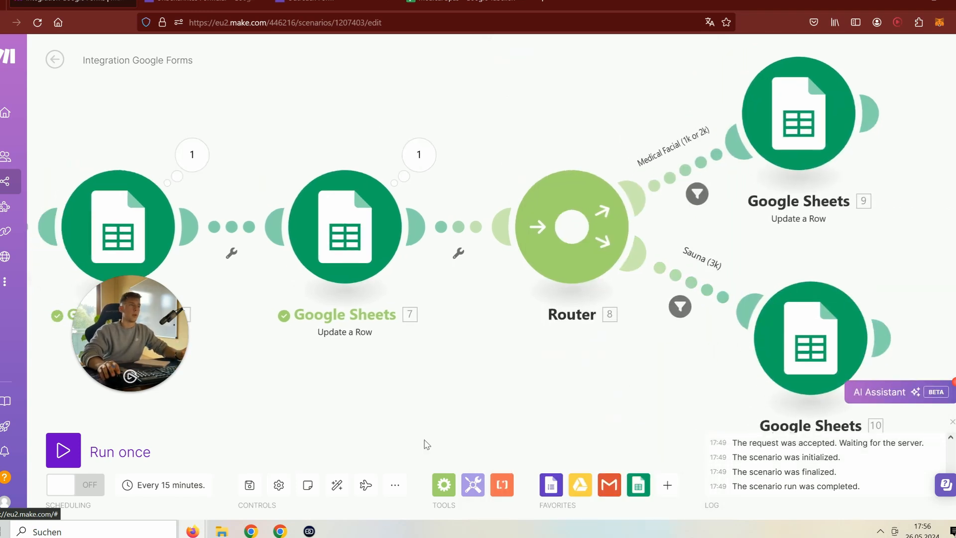
{"action": "left_click", "coordinate": [250, 485]}
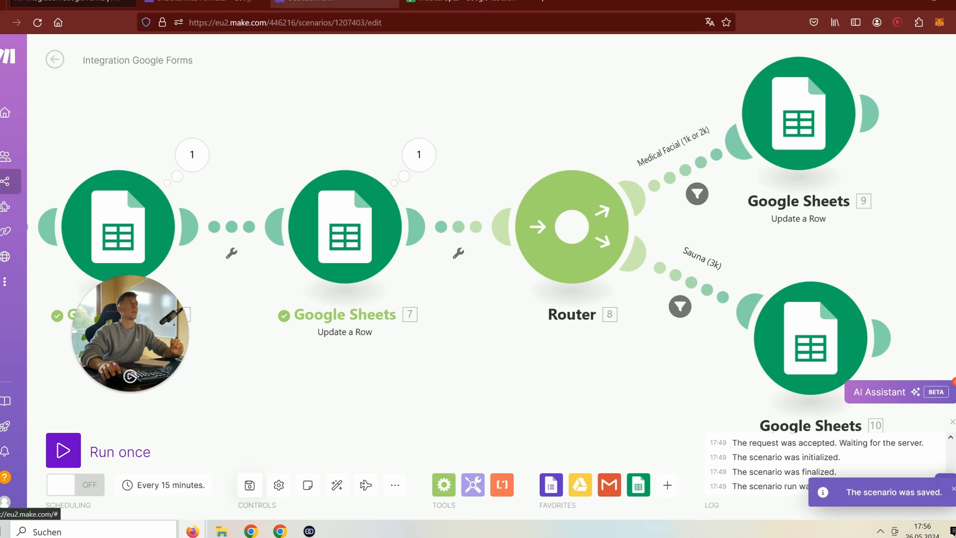
- Start another Outreach Form response and fill in the name, email and # fields
{"action": "left_click", "coordinate": [329, 3]}
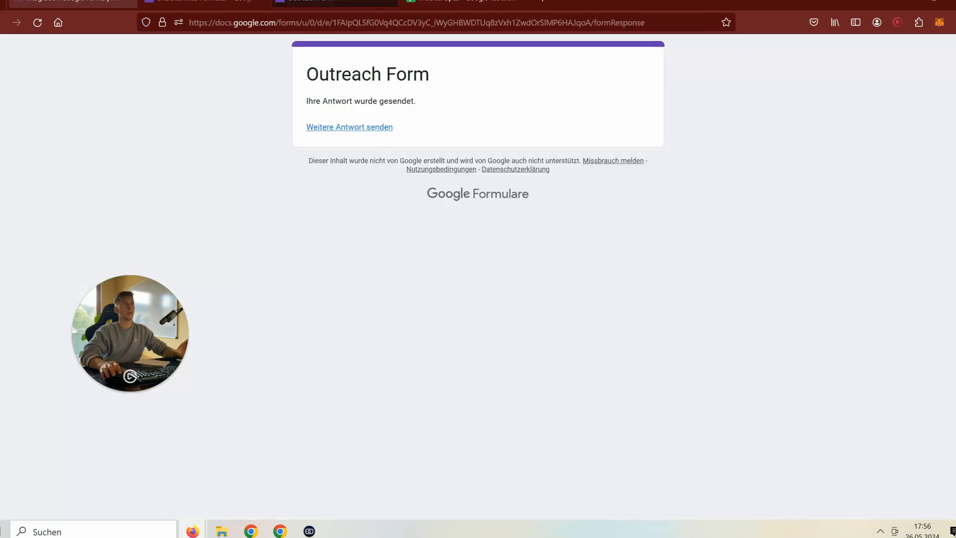
{"action": "left_click", "coordinate": [201, 3]}
{"action": "left_click", "coordinate": [334, 3]}
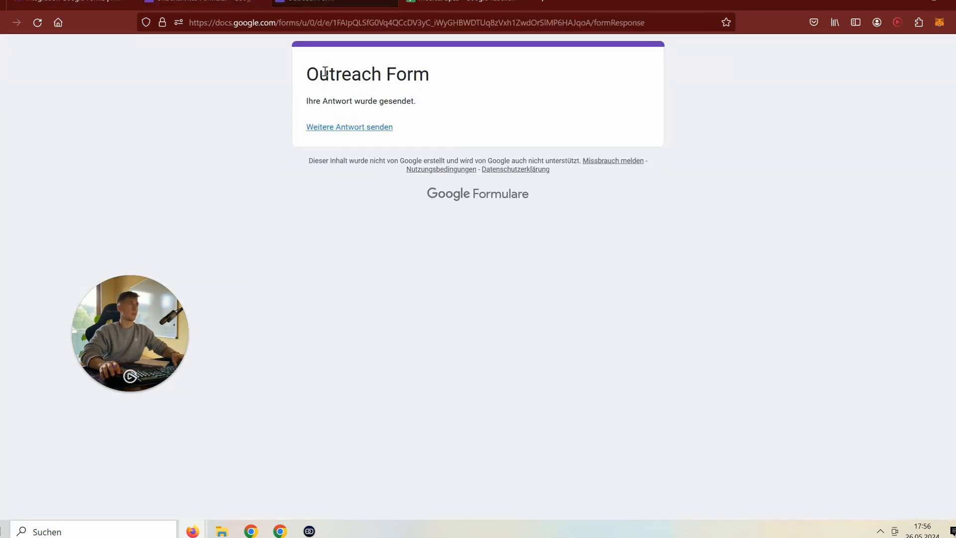
{"action": "left_click", "coordinate": [343, 127]}
{"action": "left_click", "coordinate": [346, 280]}
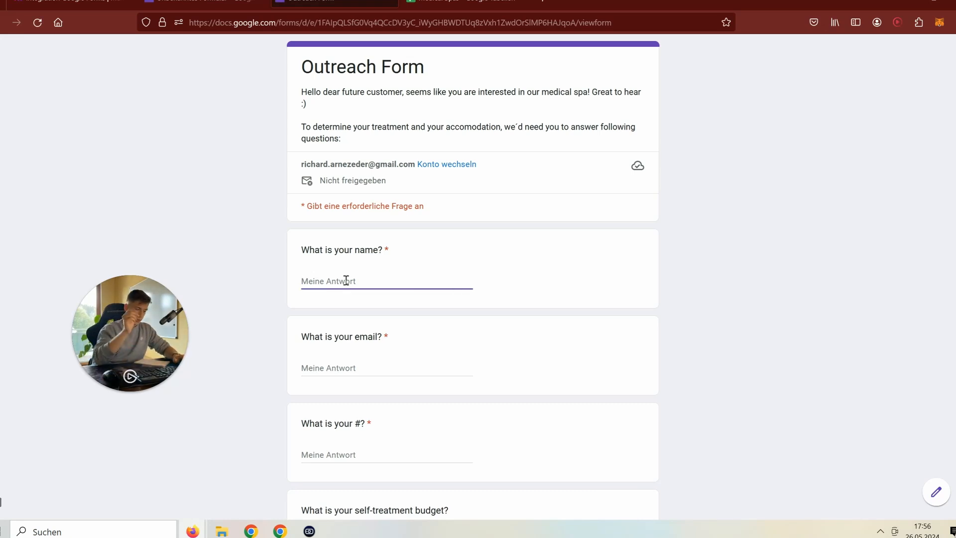
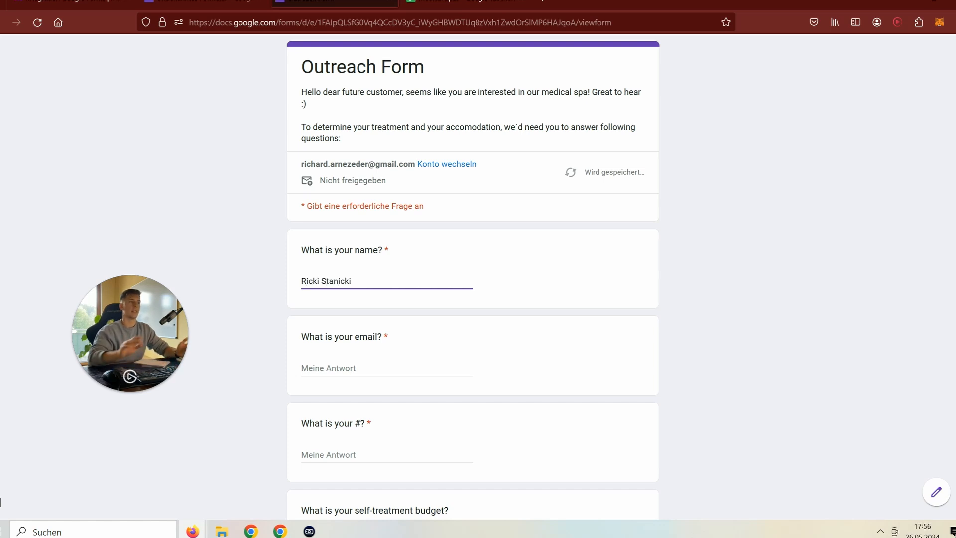
{"action": "left_click", "coordinate": [372, 372]}
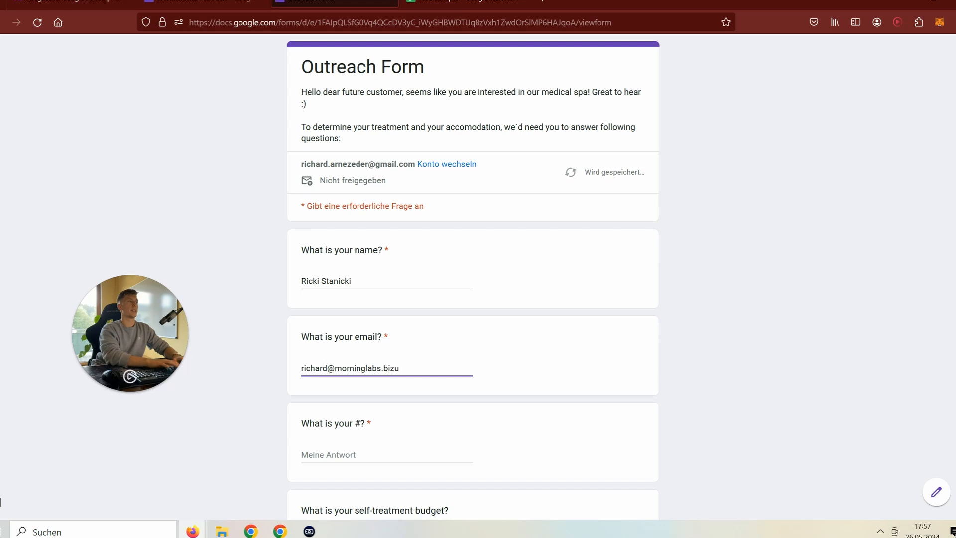
{"action": "left_click", "coordinate": [394, 456]}
{"action": "type", "text": "asdoöasjdmk"}
- Choose the 2k budget, submit the response, and return to the Make scenario
{"action": "scroll", "coordinate": [416, 424], "scroll_direction": "down", "scroll_amount": 4}
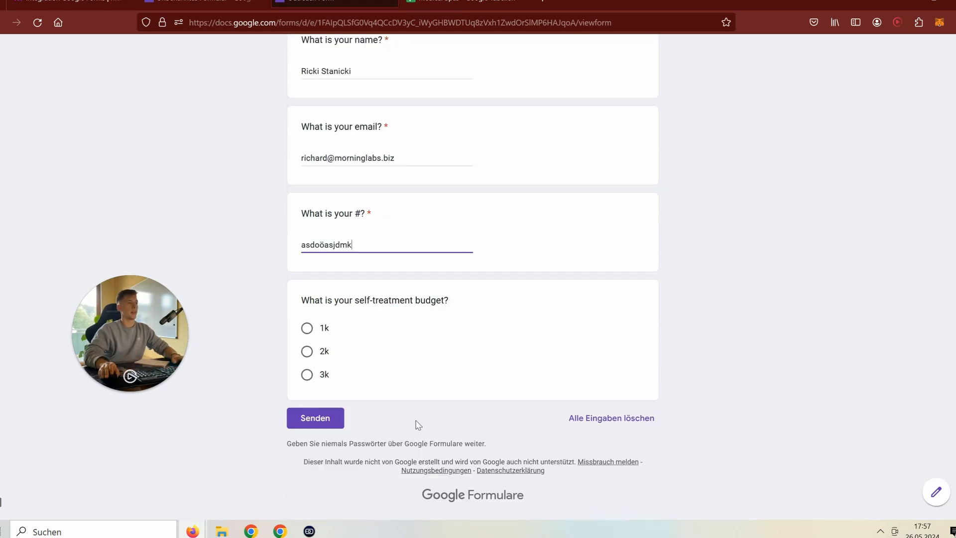
{"action": "left_click", "coordinate": [306, 351]}
{"action": "left_click", "coordinate": [322, 437]}
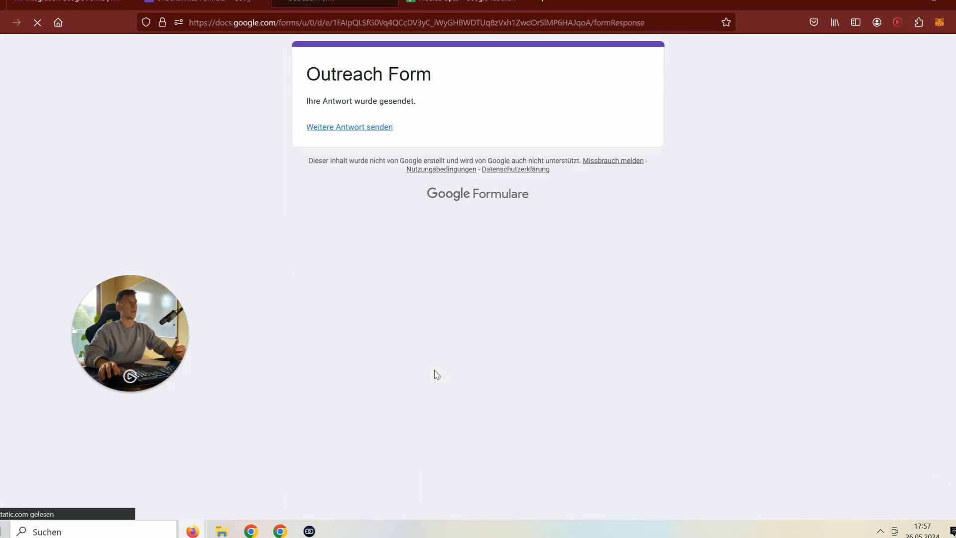
{"action": "key", "text": "ctrl+Tab"}
{"action": "left_click", "coordinate": [319, 1]}
{"action": "left_click", "coordinate": [74, 1]}
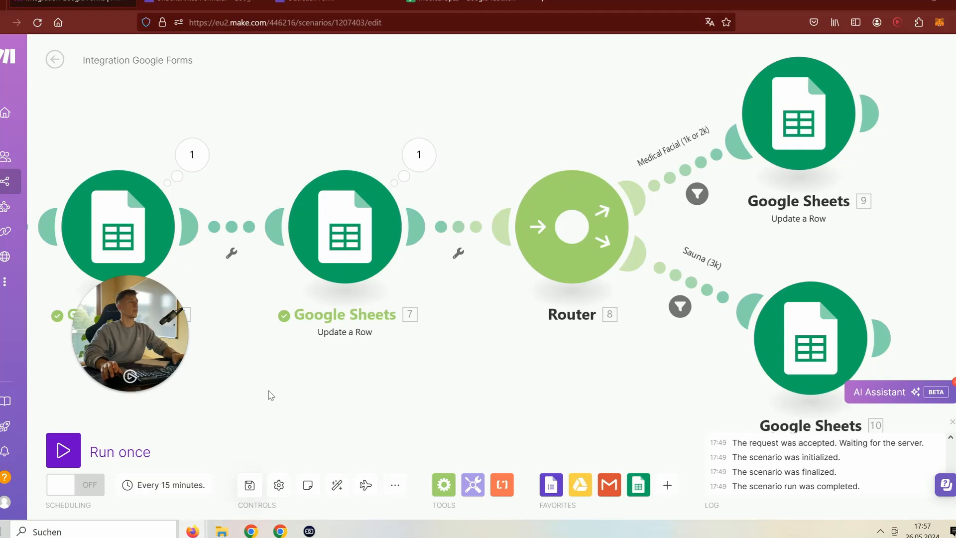
- Run the scenario once and inspect how the Medical Facial filter evaluated the 2k response
{"action": "left_click_drag", "start_coordinate": [268, 390], "coordinate": [626, 361]}
{"action": "left_click", "coordinate": [418, 207]}
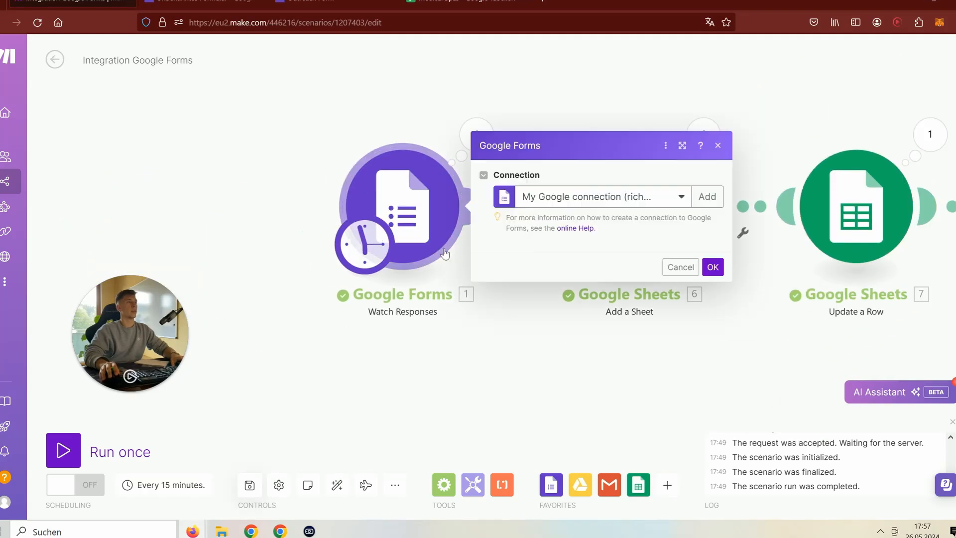
{"action": "left_click", "coordinate": [680, 323]}
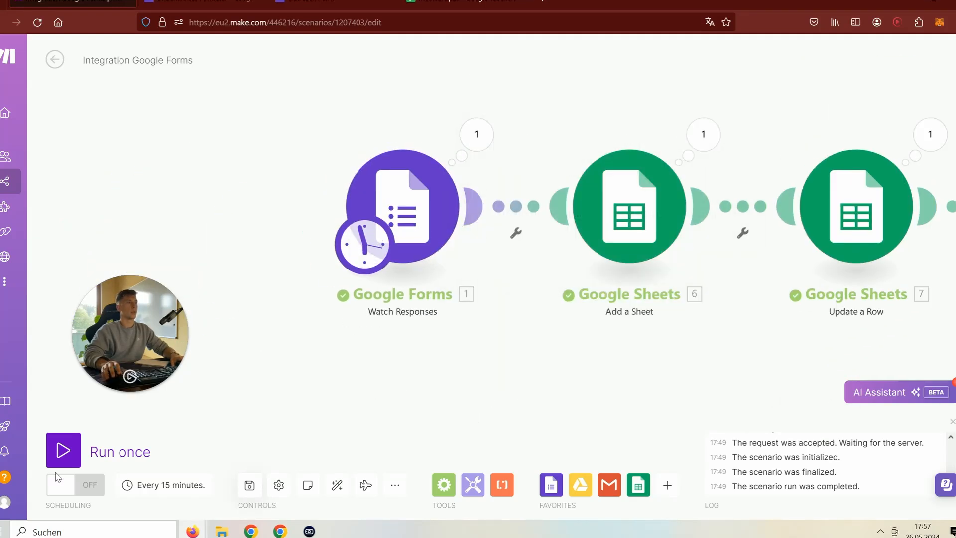
{"action": "left_click", "coordinate": [64, 454]}
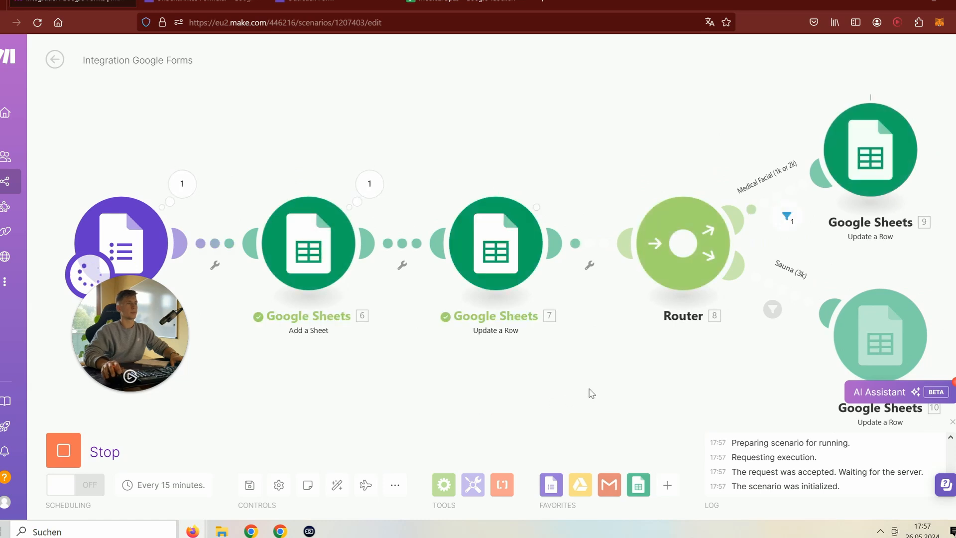
{"action": "left_click_drag", "start_coordinate": [728, 362], "coordinate": [467, 358]}
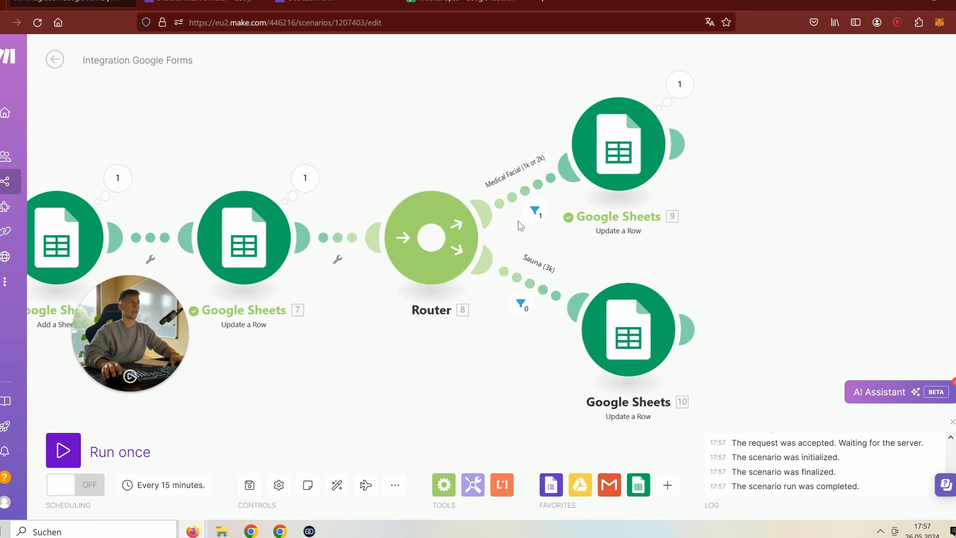
{"action": "left_click", "coordinate": [534, 210]}
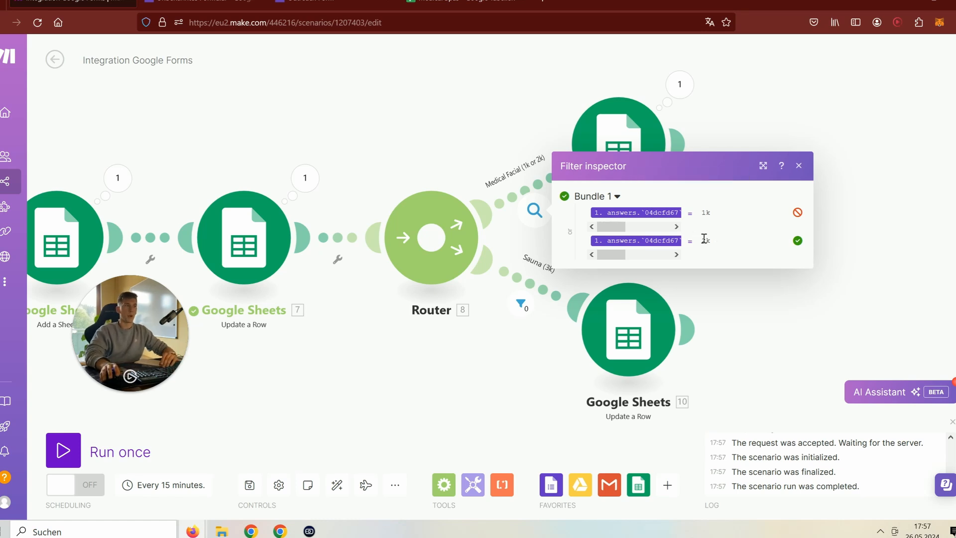
{"action": "left_click", "coordinate": [868, 246]}
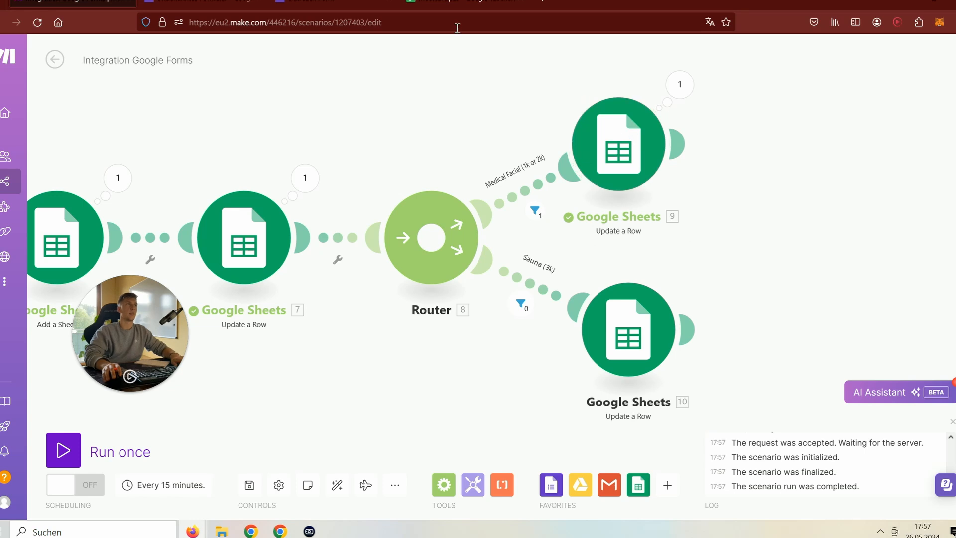
- Open the respondent's new sheet, widen column C, and verify 'Medical Facial' in D1
{"action": "left_click", "coordinate": [457, 5]}
{"action": "left_click", "coordinate": [454, 509]}
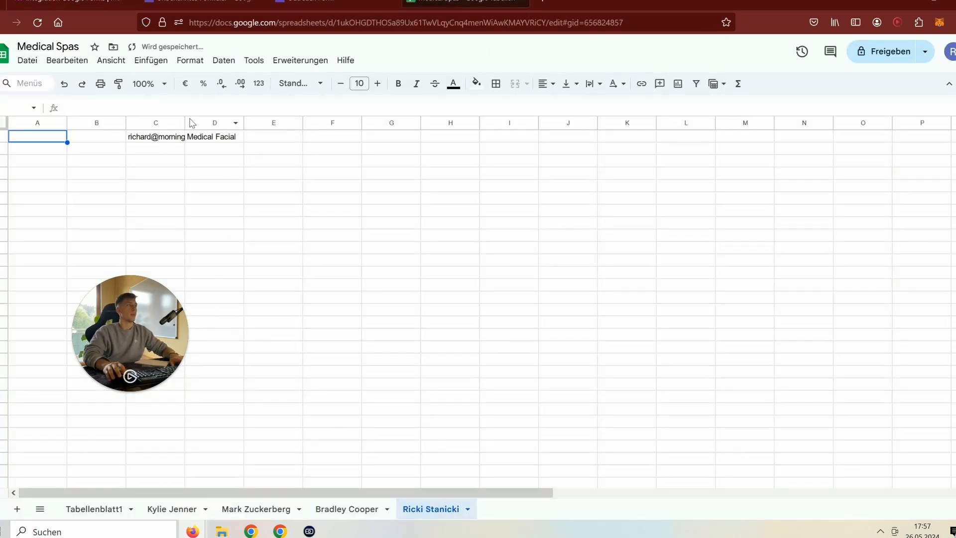
{"action": "left_click_drag", "start_coordinate": [185, 122], "coordinate": [220, 124]}
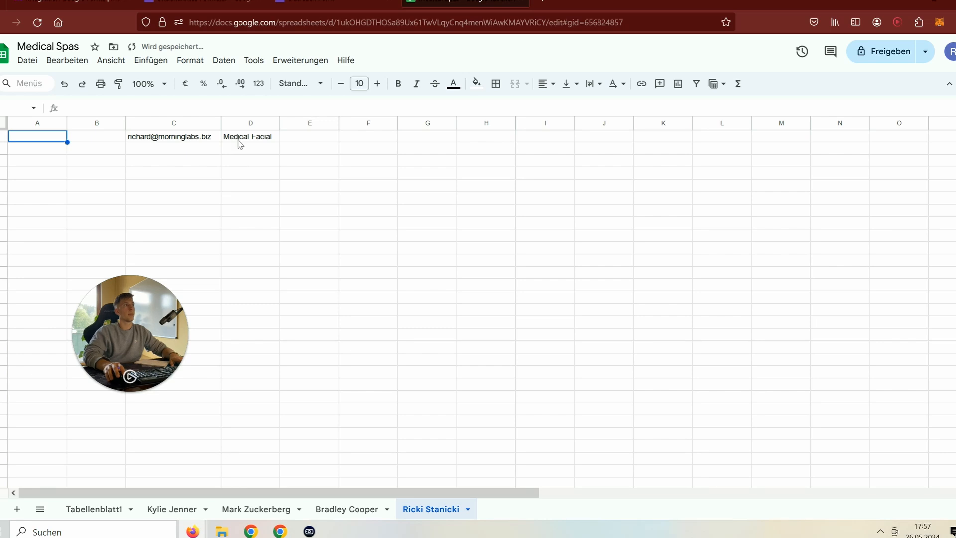
{"action": "left_click", "coordinate": [240, 142]}
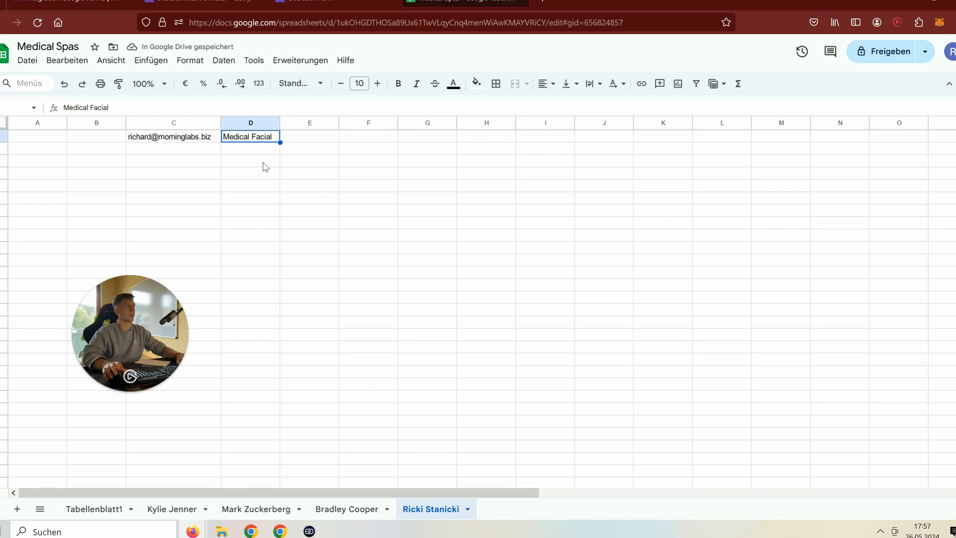
{"action": "left_click", "coordinate": [89, 4]}
{"action": "left_click_drag", "start_coordinate": [417, 404], "coordinate": [706, 381]}
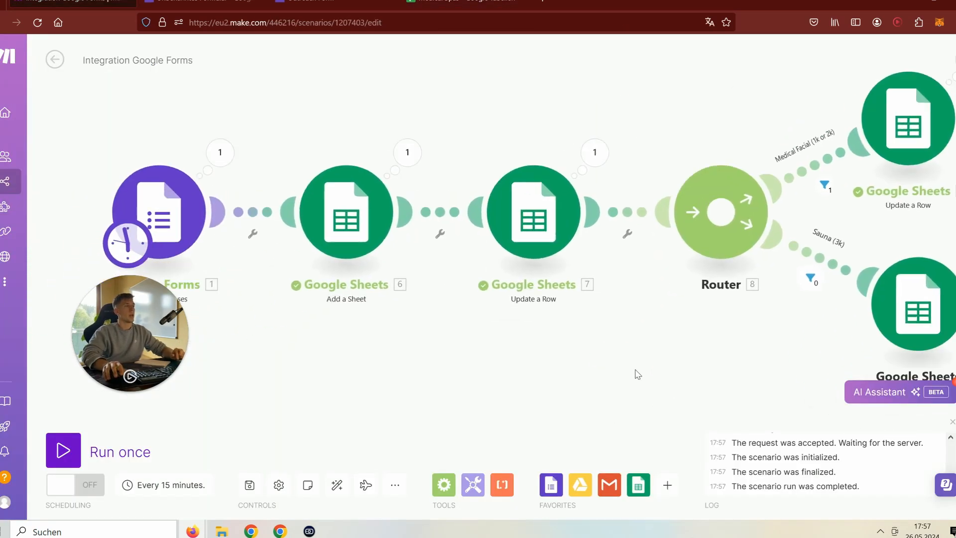
- Save the scenario and open its schedule, set to run at regular intervals every 15 minutes
{"action": "scroll", "coordinate": [566, 356], "scroll_direction": "down", "scroll_amount": 2}
{"action": "left_click_drag", "start_coordinate": [466, 362], "coordinate": [496, 348]}
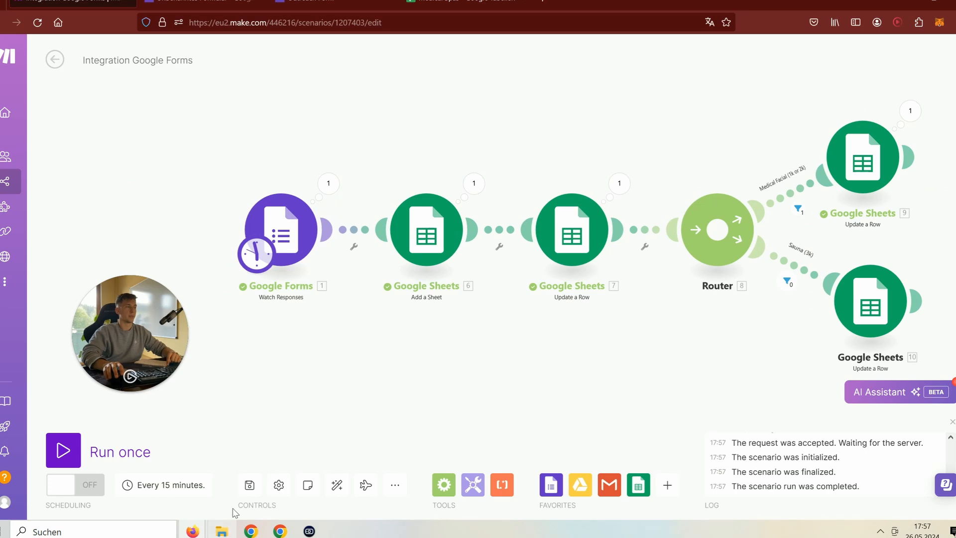
{"action": "left_click", "coordinate": [245, 481]}
{"action": "left_click_drag", "start_coordinate": [389, 336], "coordinate": [428, 343]}
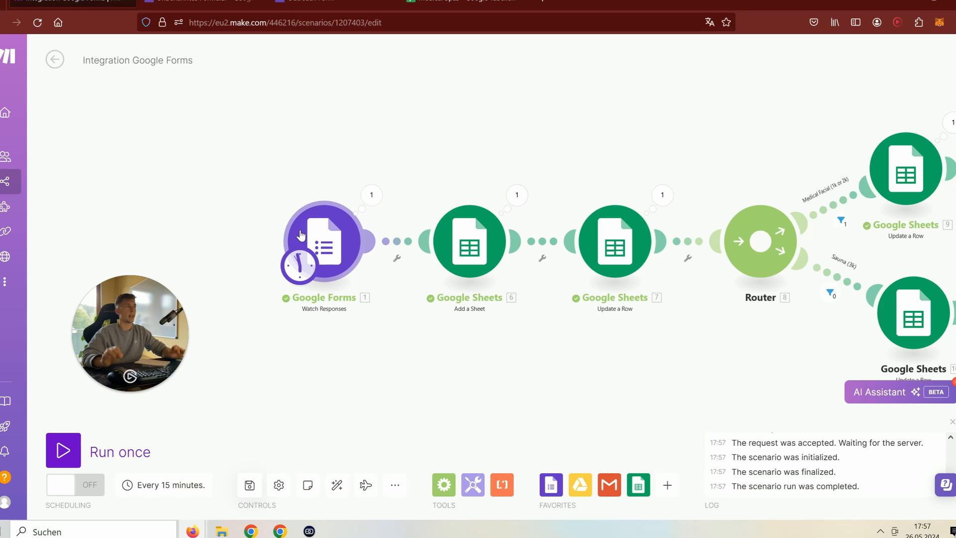
{"action": "left_click", "coordinate": [301, 266]}
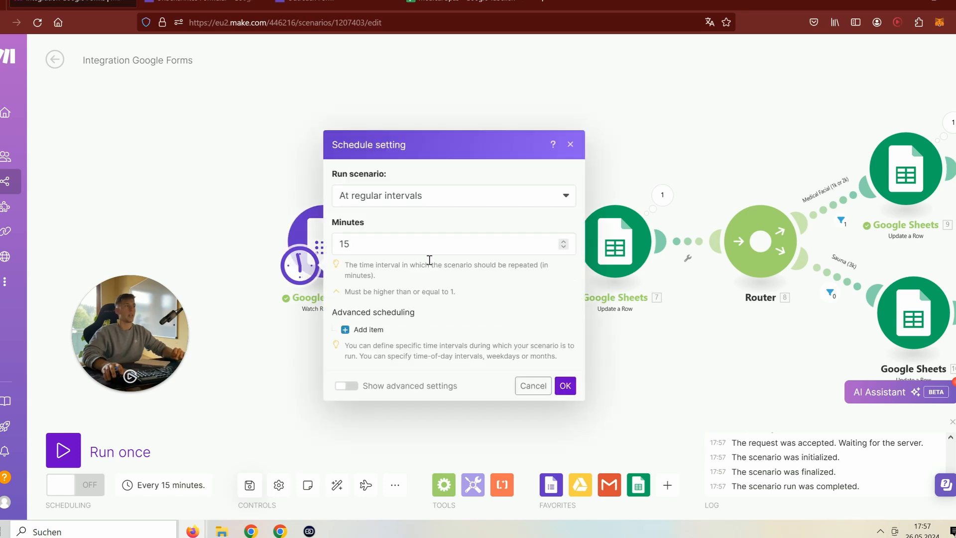
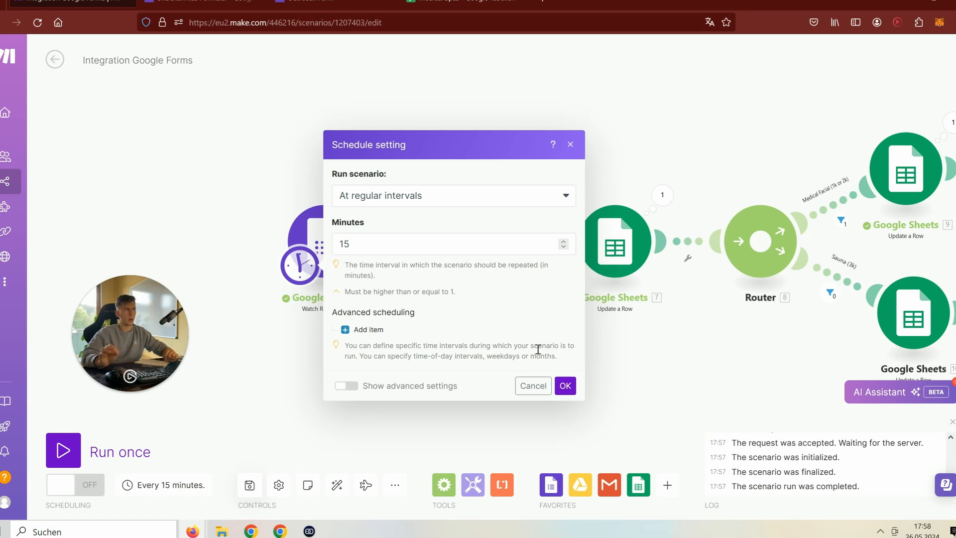
- Close the Schedule setting dialog and bring up the Google Forms Watch Responses module's context menu
{"action": "left_click", "coordinate": [571, 145]}
{"action": "right_click", "coordinate": [343, 244]}
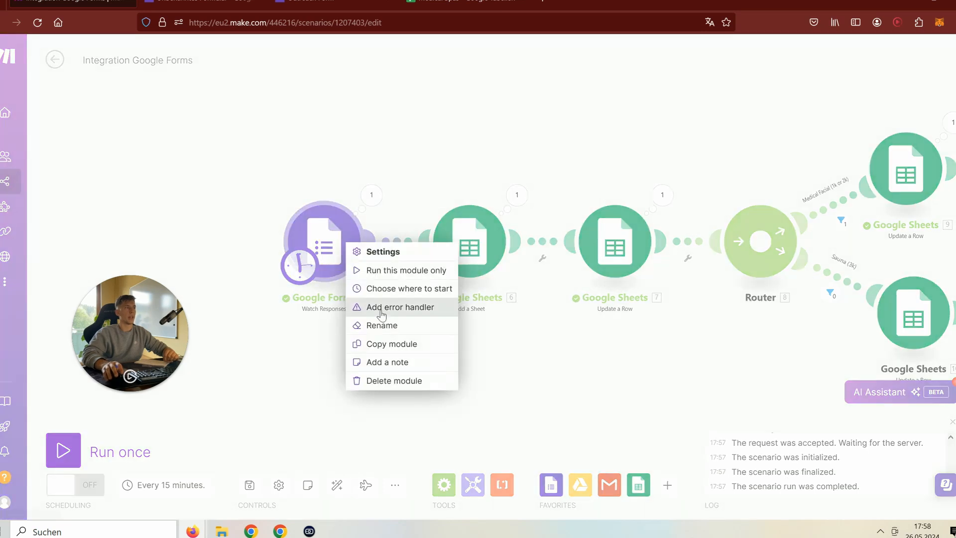
- Delete the Google Forms trigger and replace it with a Webhooks Custom webhook trigger
{"action": "left_click", "coordinate": [385, 379]}
{"action": "left_click", "coordinate": [331, 250]}
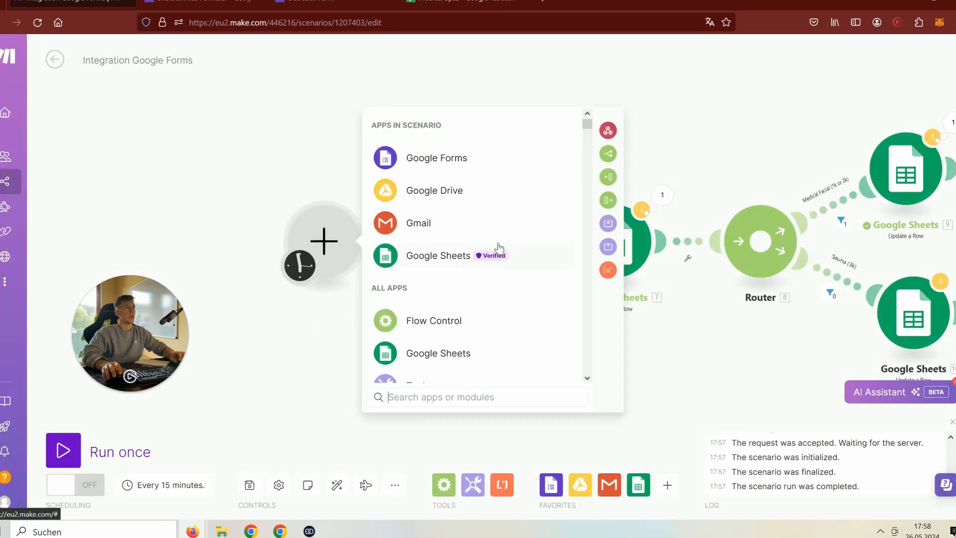
{"action": "left_click", "coordinate": [608, 138]}
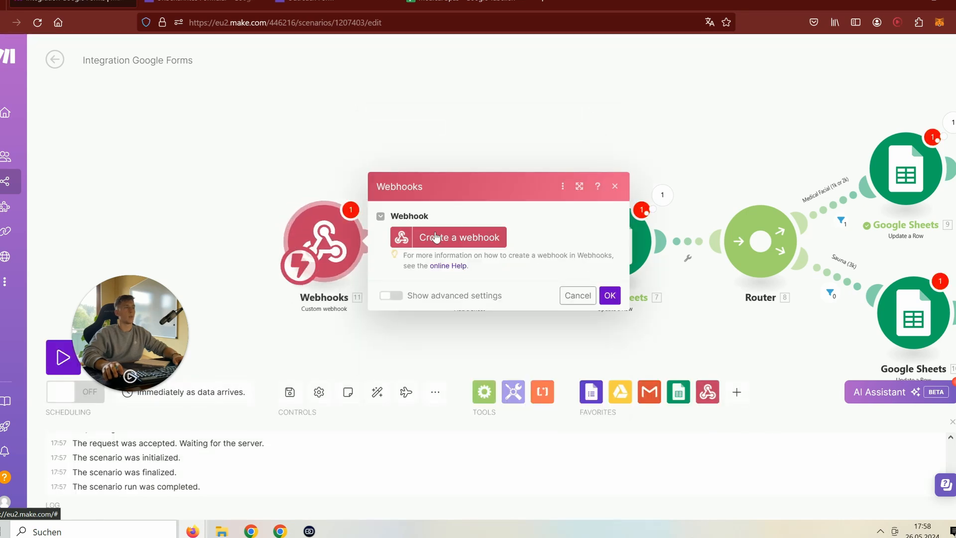
{"action": "left_click", "coordinate": [434, 238]}
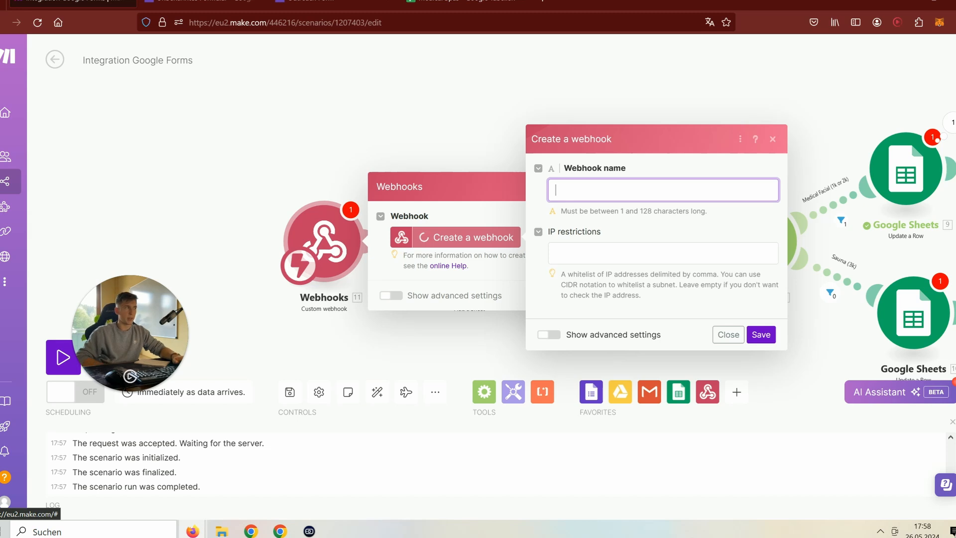
- Name the new webhook, then return to the Outreach Form editor
{"action": "mouse_move", "coordinate": [30, 259]}
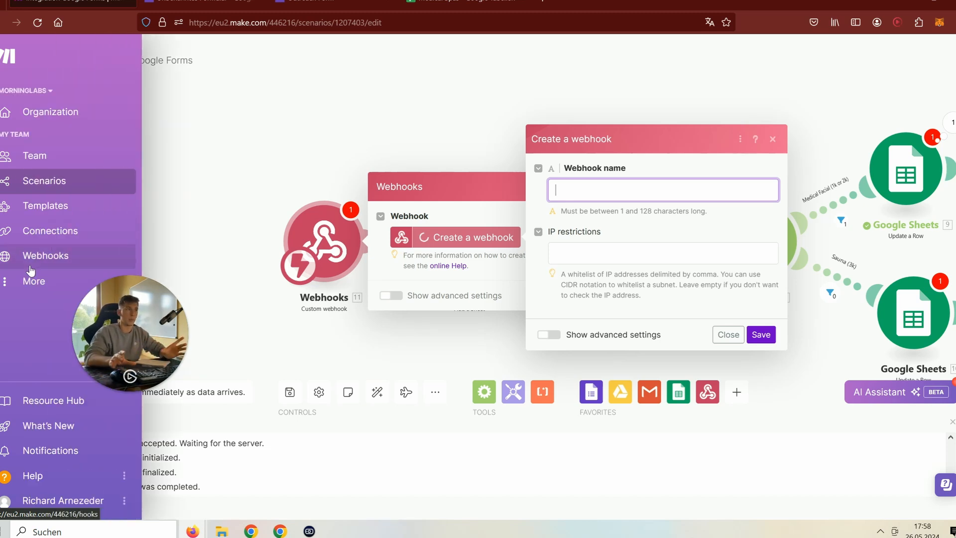
{"action": "left_click", "coordinate": [630, 195]}
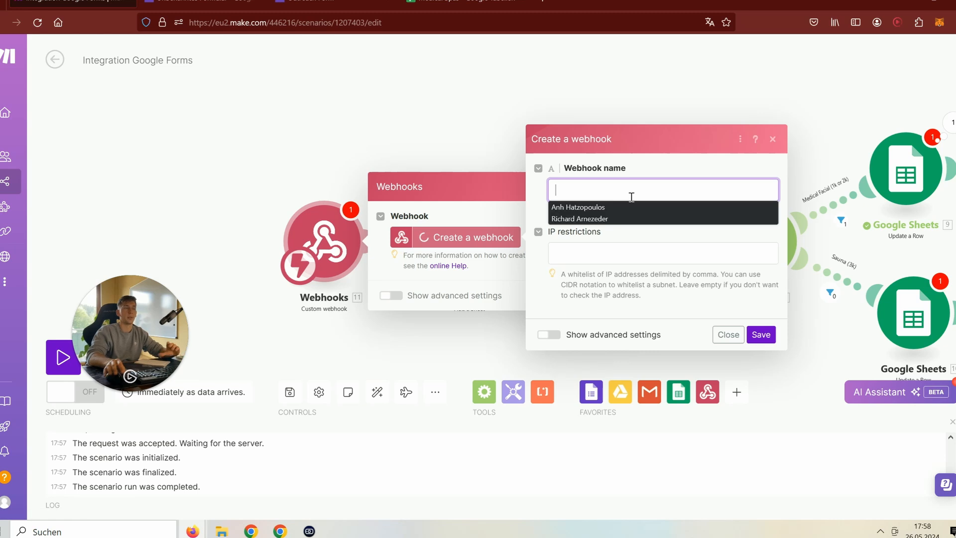
{"action": "left_click", "coordinate": [627, 184]}
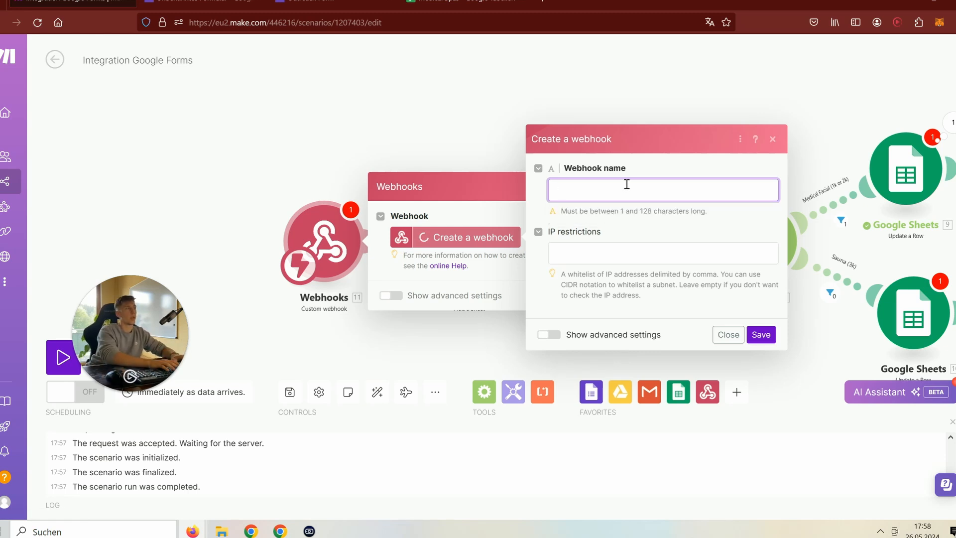
{"action": "type", "text": "Richards Testing of Outreach Form"}
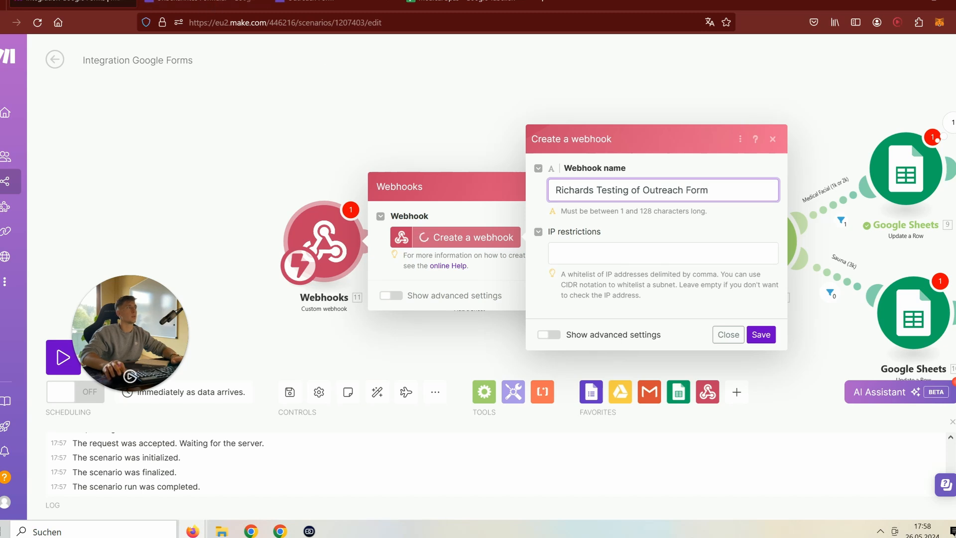
{"action": "left_click", "coordinate": [215, 7]}
{"action": "scroll", "coordinate": [321, 162], "scroll_direction": "up", "scroll_amount": 3}
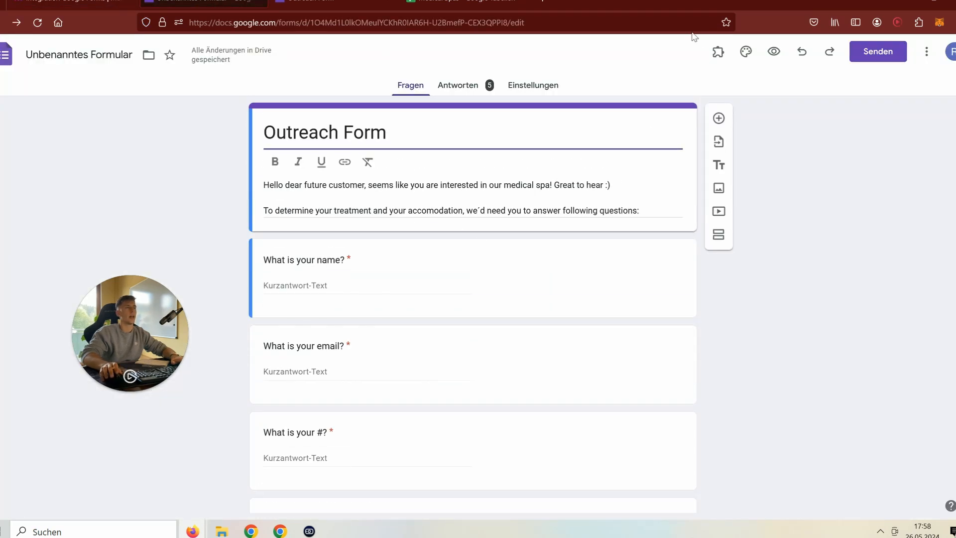
- Launch the Email Notifications for Forms add-on and create a new Webhook Notification
{"action": "left_click", "coordinate": [713, 64]}
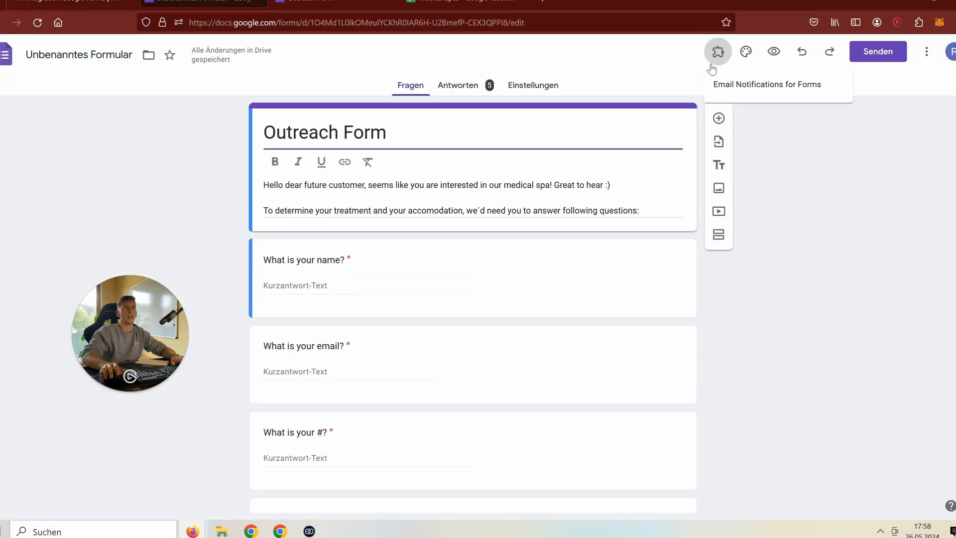
{"action": "left_click", "coordinate": [735, 89]}
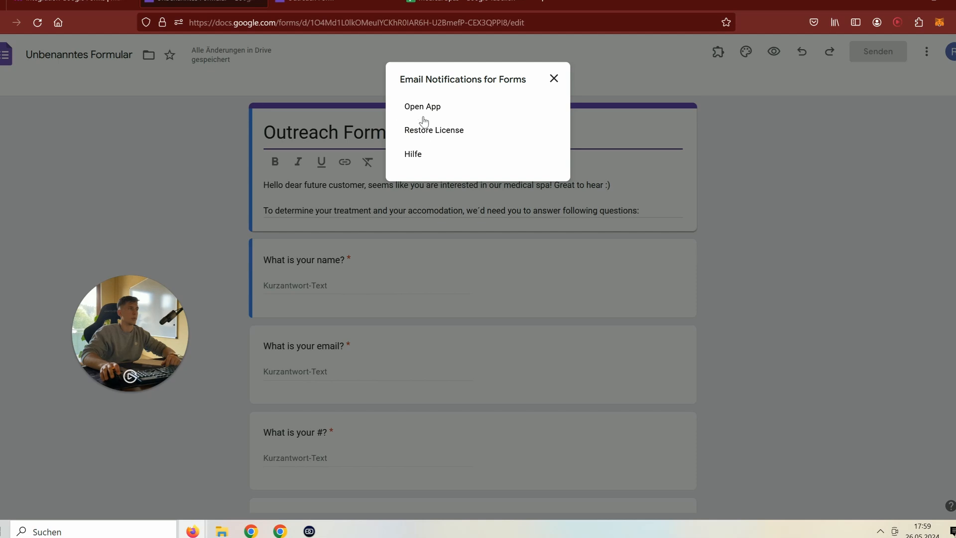
{"action": "left_click", "coordinate": [425, 134]}
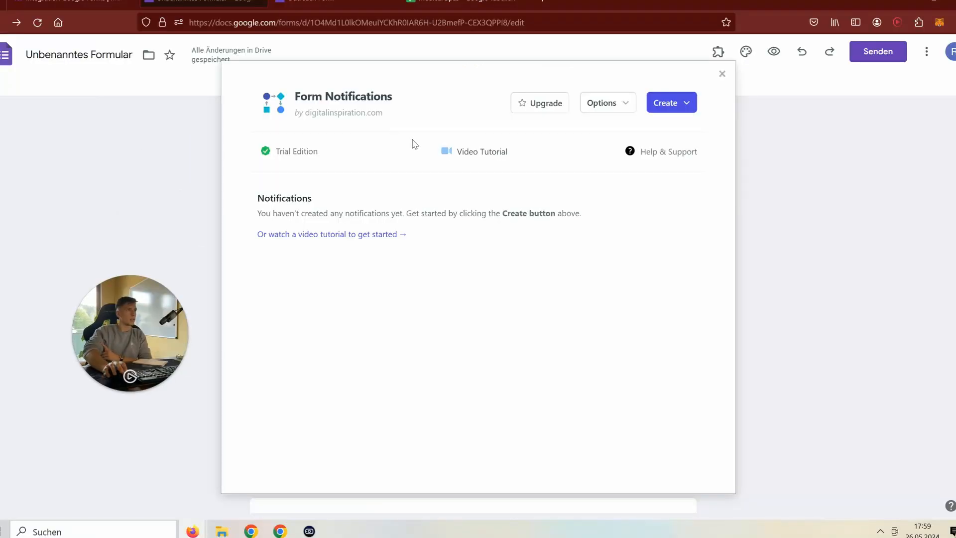
{"action": "left_click", "coordinate": [671, 103]}
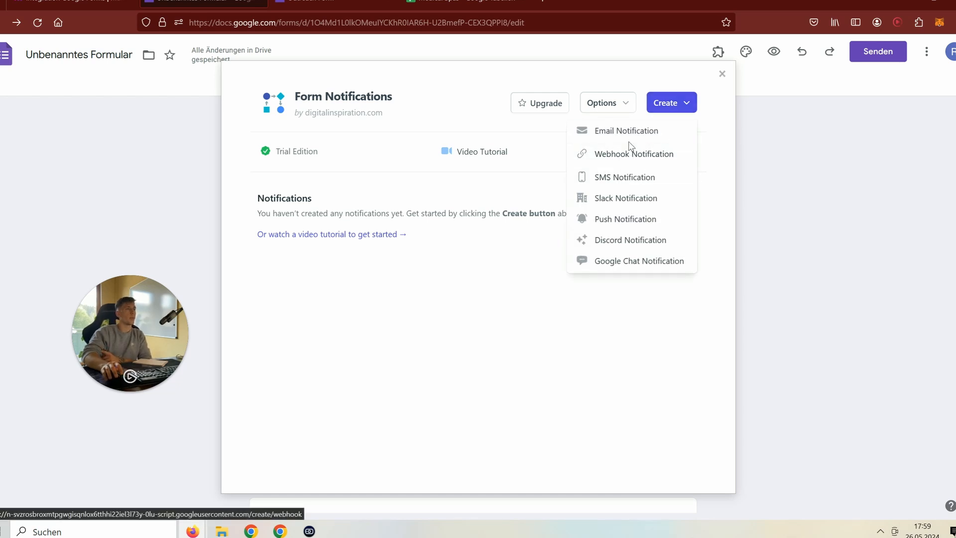
{"action": "left_click", "coordinate": [635, 162]}
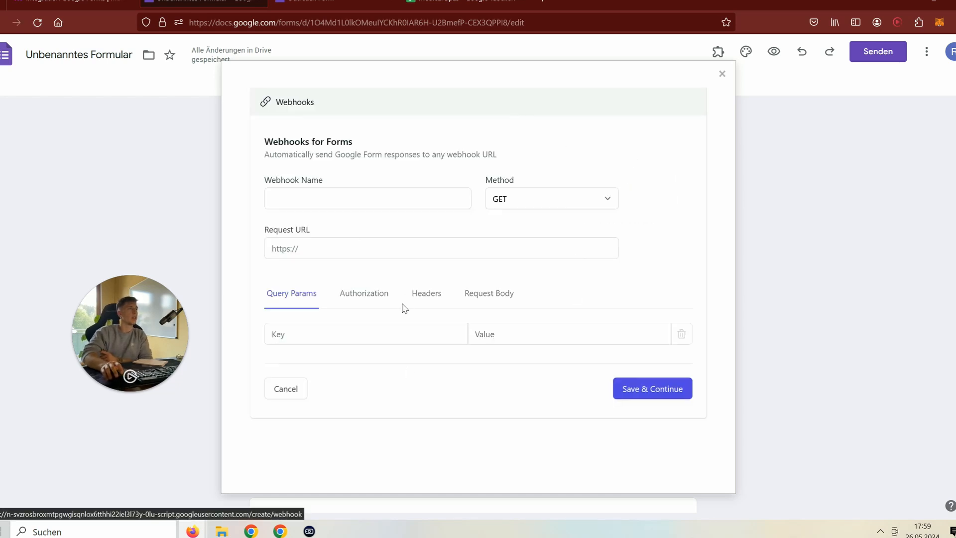
- Name the notification, paste the Make webhook address as Request URL, and set method to POST
{"action": "left_click", "coordinate": [389, 207]}
{"action": "type", "text": "Richards Testing of O..."}
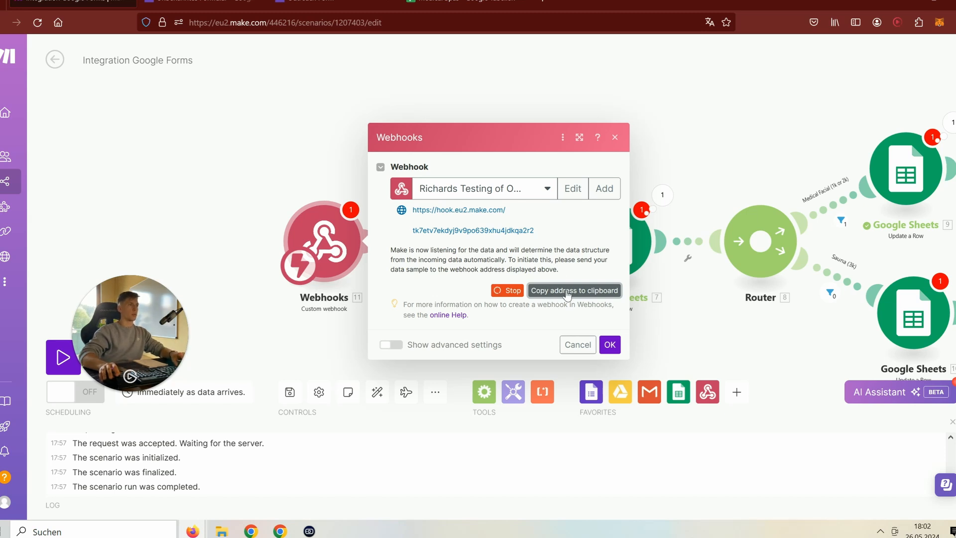
{"action": "left_click", "coordinate": [567, 293]}
{"action": "key", "text": "ctrl+Tab"}
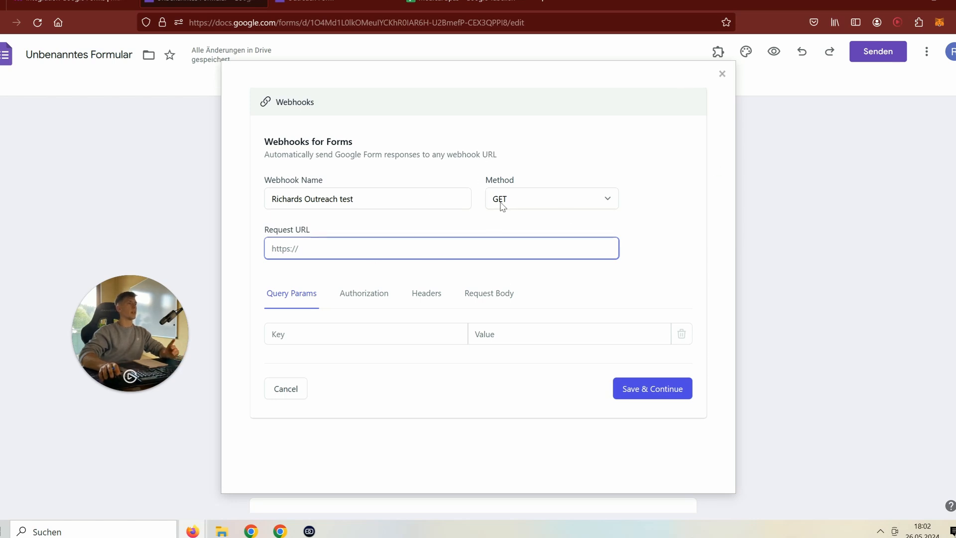
{"action": "key", "text": "ctrl+v"}
{"action": "key", "text": "ctrl+b"}
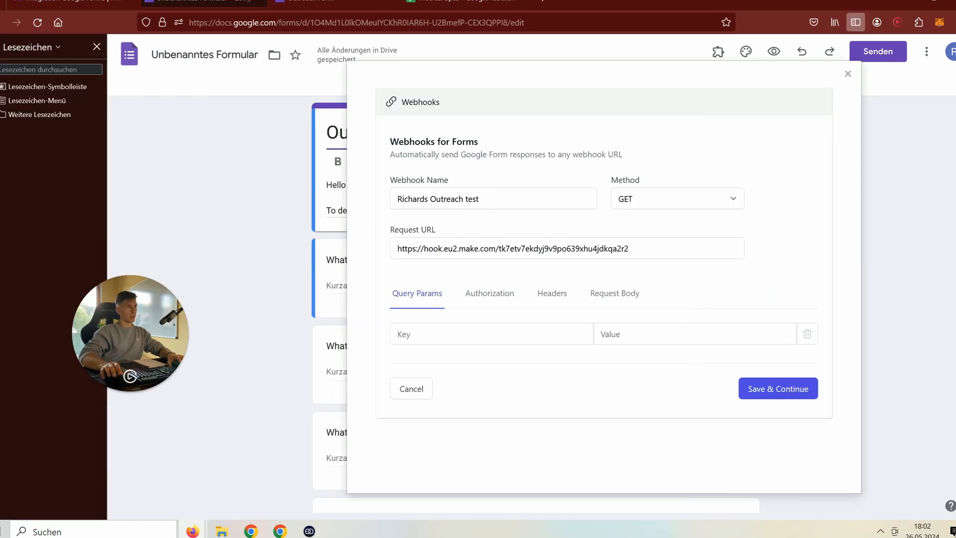
{"action": "left_click", "coordinate": [96, 47]}
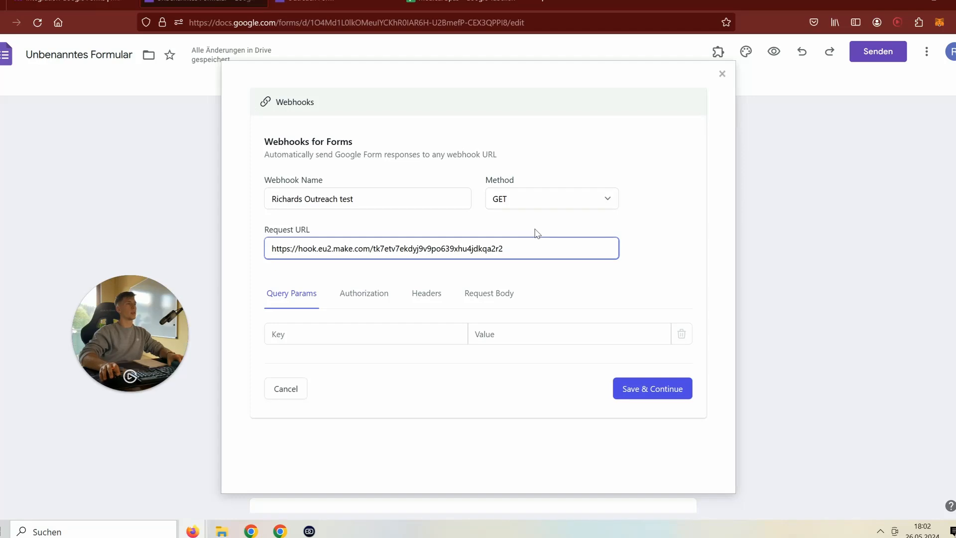
{"action": "left_click", "coordinate": [534, 205]}
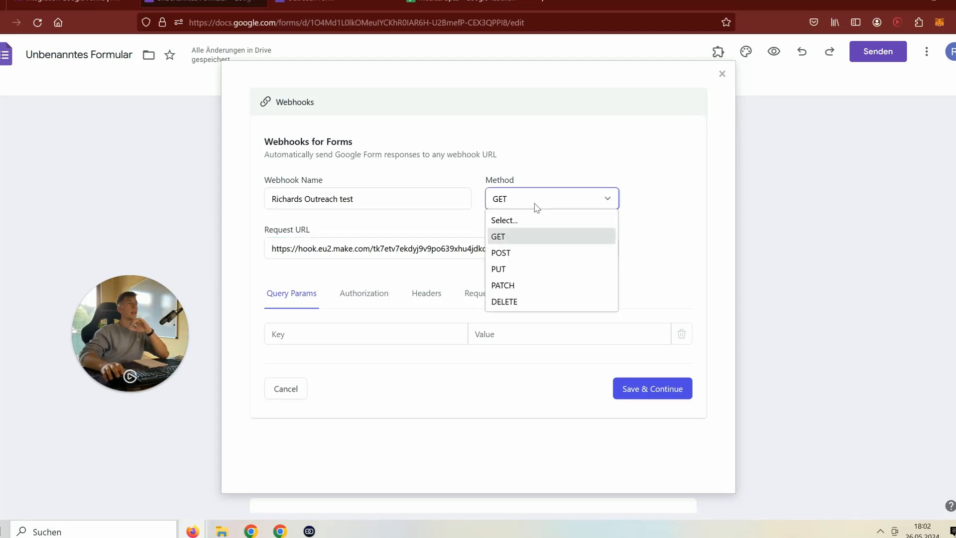
{"action": "left_click", "coordinate": [529, 253]}
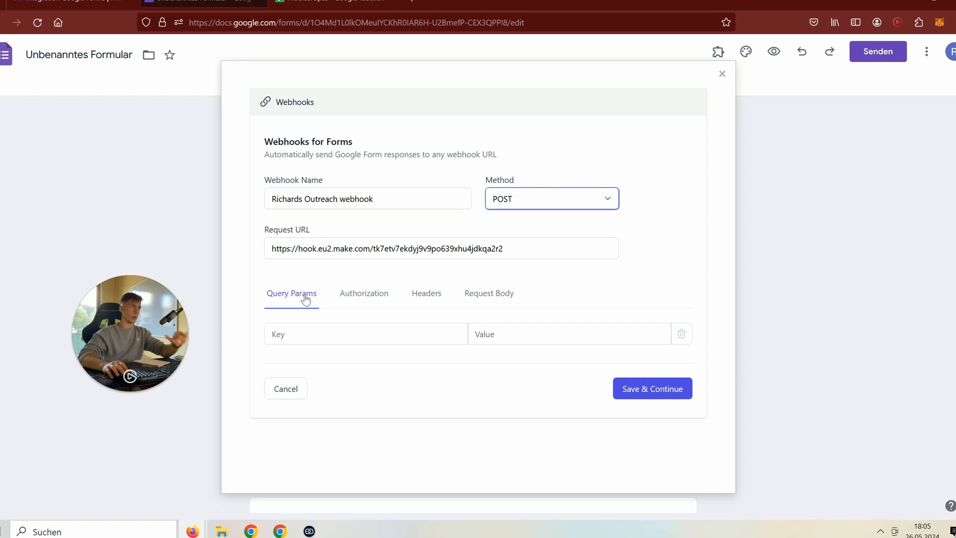
- Review authorization, headers and body settings, choosing application/x-www-form-urlencoded as content type
{"action": "left_click", "coordinate": [349, 297]}
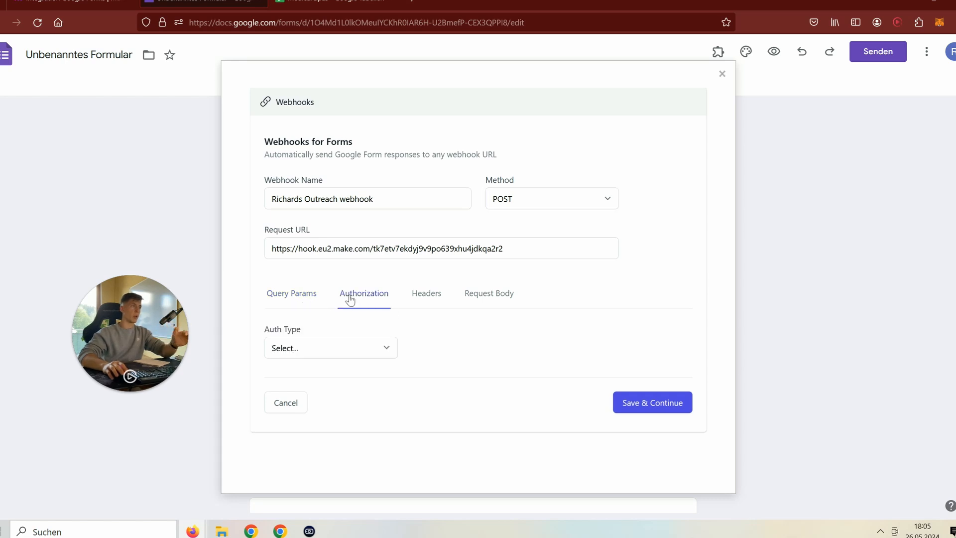
{"action": "left_click", "coordinate": [426, 303]}
{"action": "left_click", "coordinate": [480, 306]}
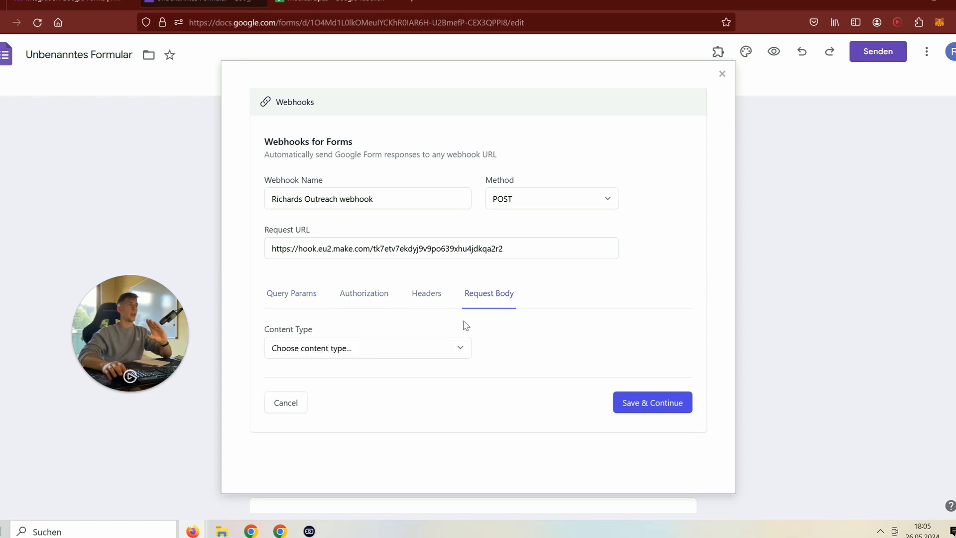
{"action": "left_click", "coordinate": [416, 347]}
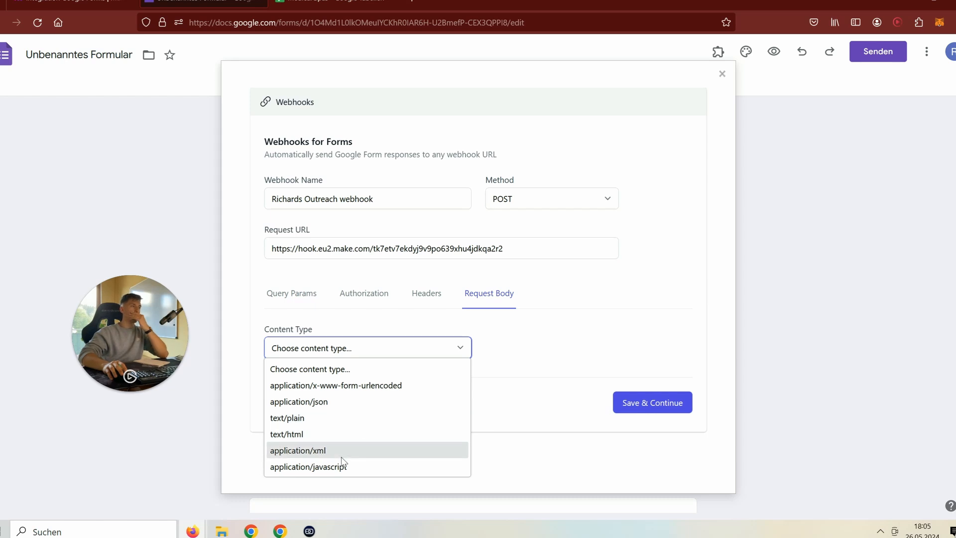
{"action": "left_click", "coordinate": [348, 385]}
{"action": "scroll", "coordinate": [379, 387], "scroll_direction": "down", "scroll_amount": 2}
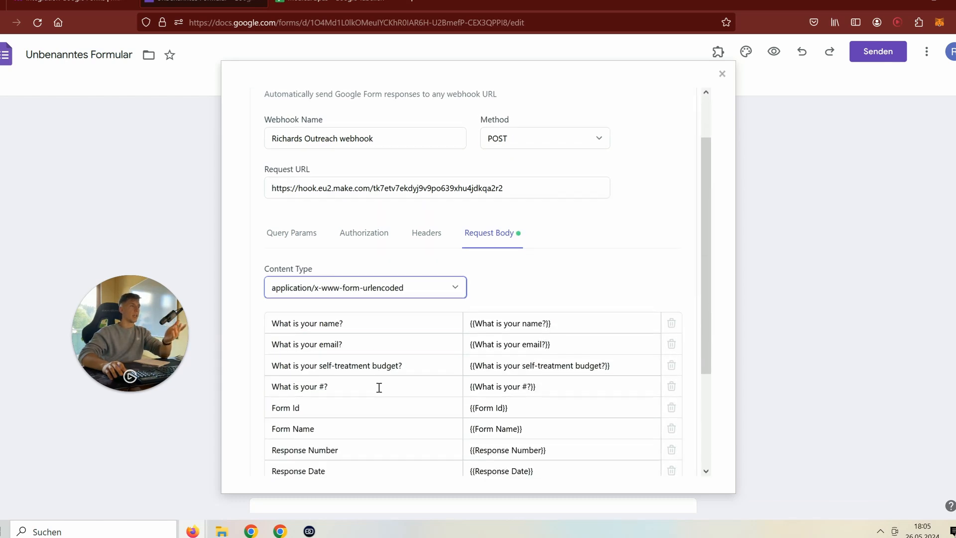
{"action": "scroll", "coordinate": [379, 388], "scroll_direction": "down", "scroll_amount": 2}
{"action": "scroll", "coordinate": [438, 212], "scroll_direction": "down", "scroll_amount": 2}
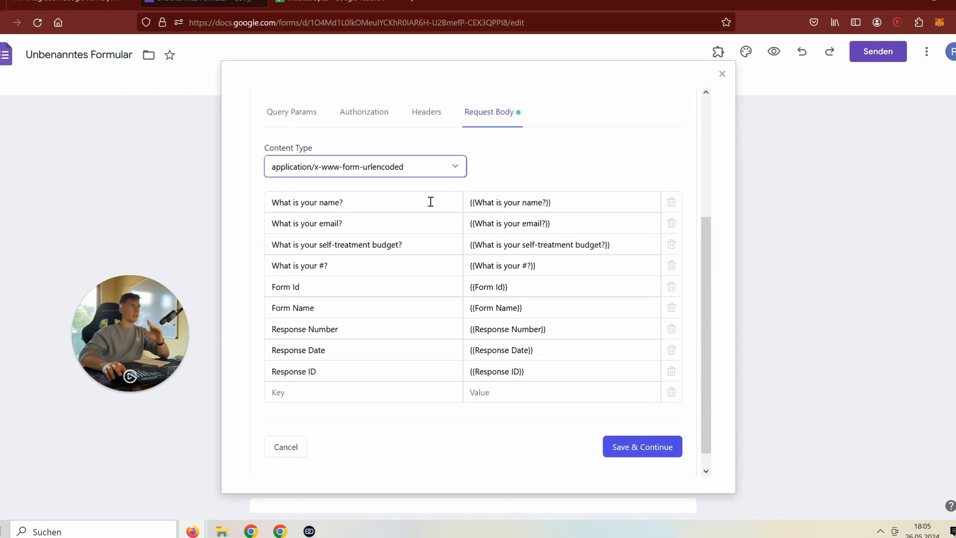
- Try other body content types, settle on application/x-www-form-urlencoded, and save the notification
{"action": "left_click", "coordinate": [393, 174]}
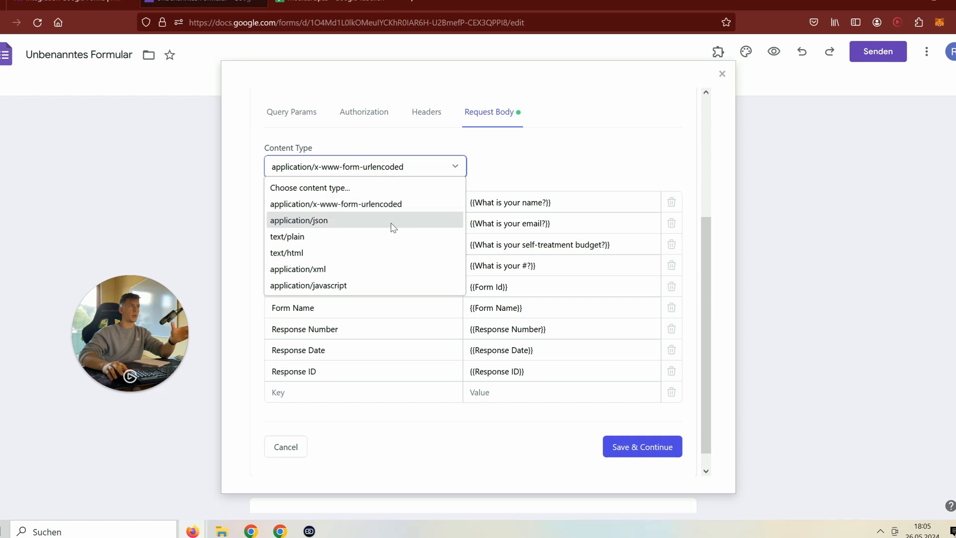
{"action": "left_click", "coordinate": [391, 226]}
{"action": "left_click", "coordinate": [384, 170]}
{"action": "left_click", "coordinate": [390, 252]}
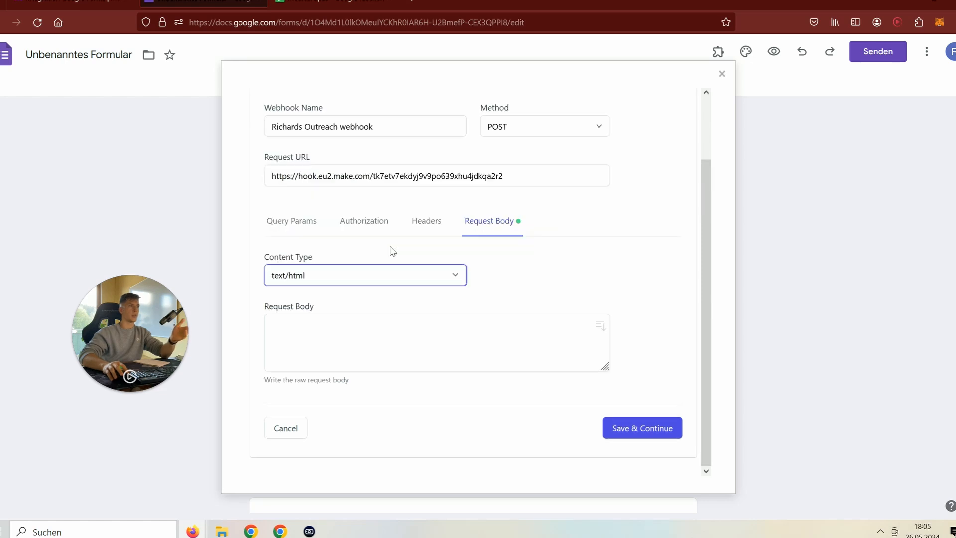
{"action": "left_click", "coordinate": [359, 279]}
{"action": "left_click", "coordinate": [322, 395]}
{"action": "left_click", "coordinate": [340, 282]}
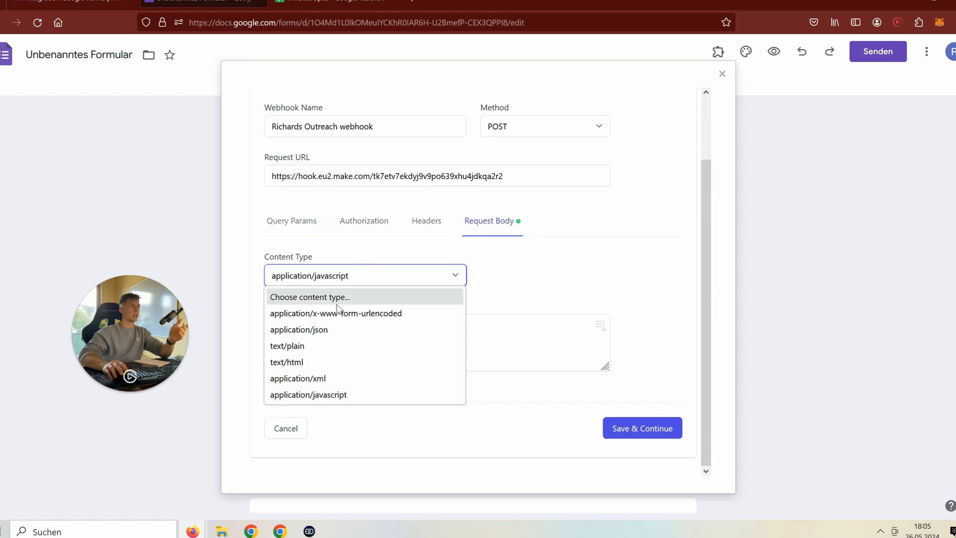
{"action": "left_click", "coordinate": [351, 312]}
{"action": "scroll", "coordinate": [542, 448], "scroll_direction": "down", "scroll_amount": 3}
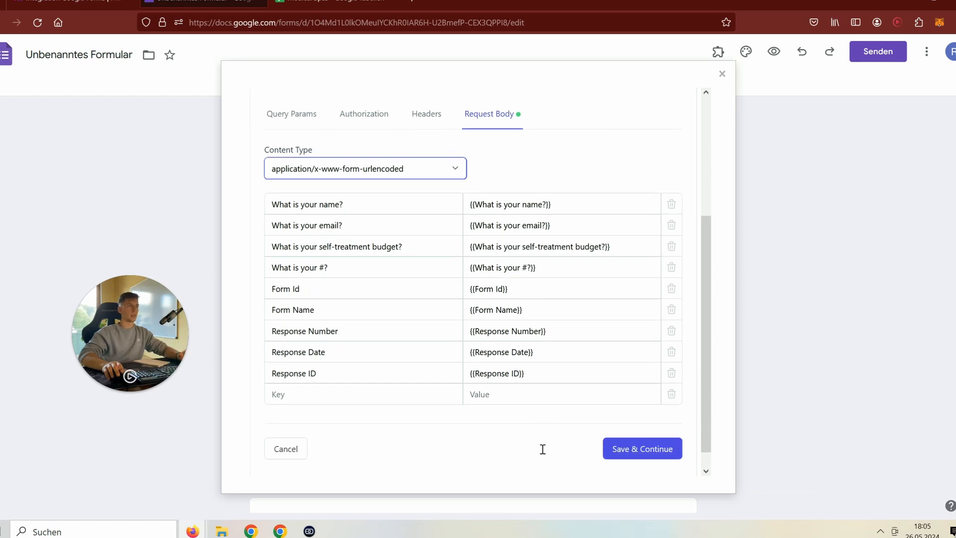
{"action": "left_click", "coordinate": [616, 443]}
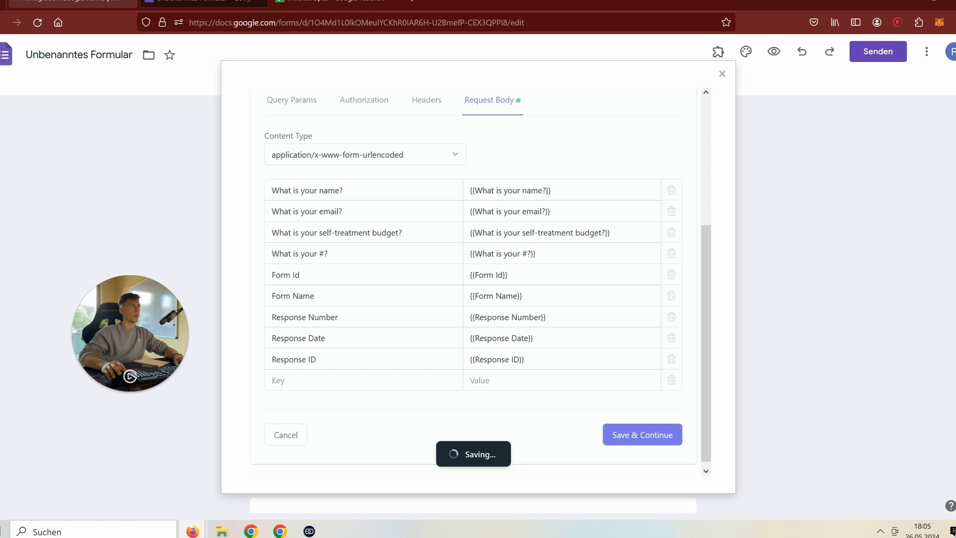
{"action": "left_click", "coordinate": [70, 4]}
- Back in the form editor, close the Form Notifications add-on and the three-dot More menu
{"action": "left_click", "coordinate": [239, 4]}
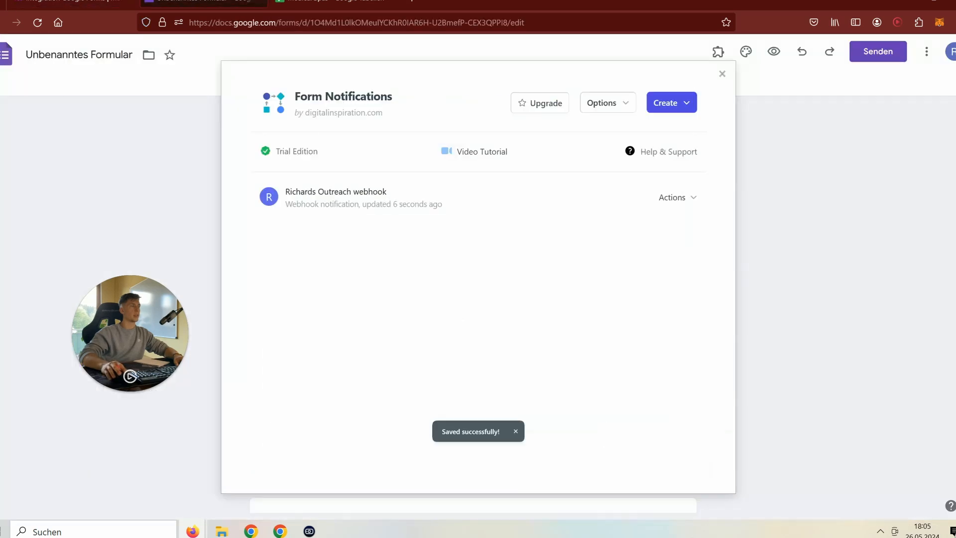
{"action": "left_click", "coordinate": [69, 4]}
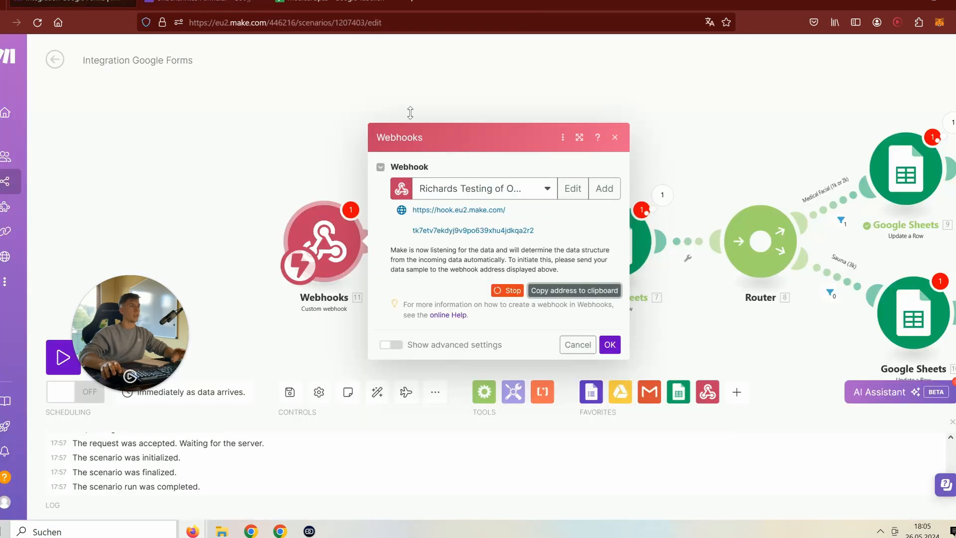
{"action": "left_click", "coordinate": [204, 4]}
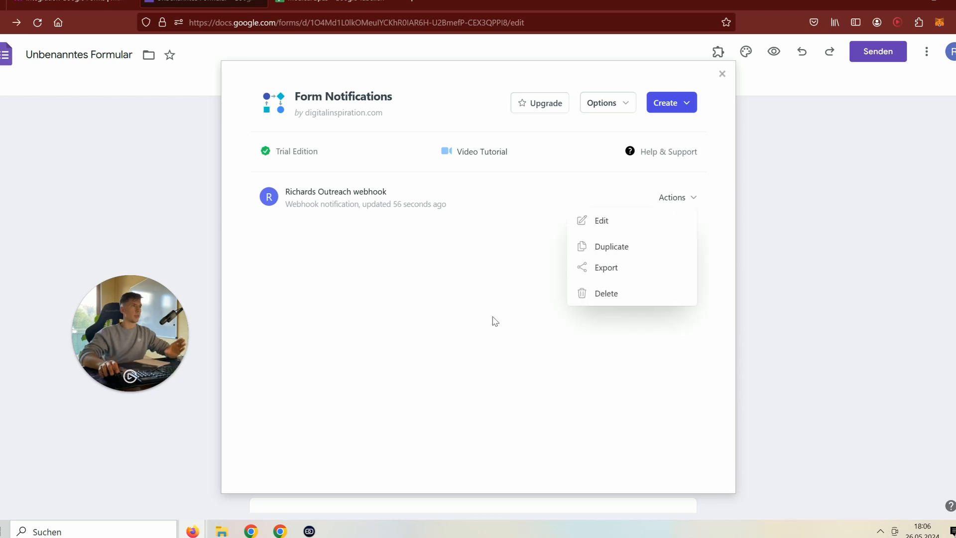
{"action": "left_click", "coordinate": [495, 321]}
{"action": "left_click", "coordinate": [722, 74]}
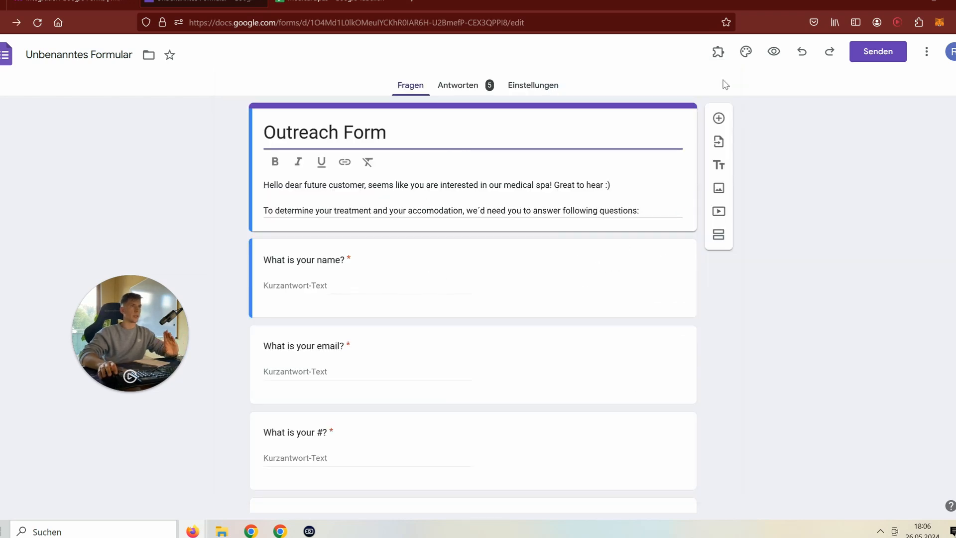
{"action": "left_click", "coordinate": [926, 51]}
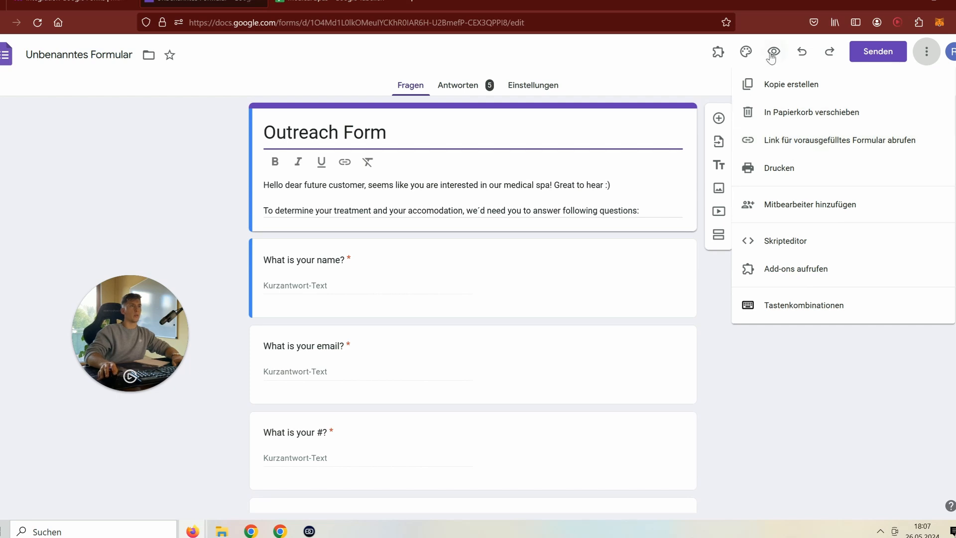
{"action": "left_click", "coordinate": [869, 58]}
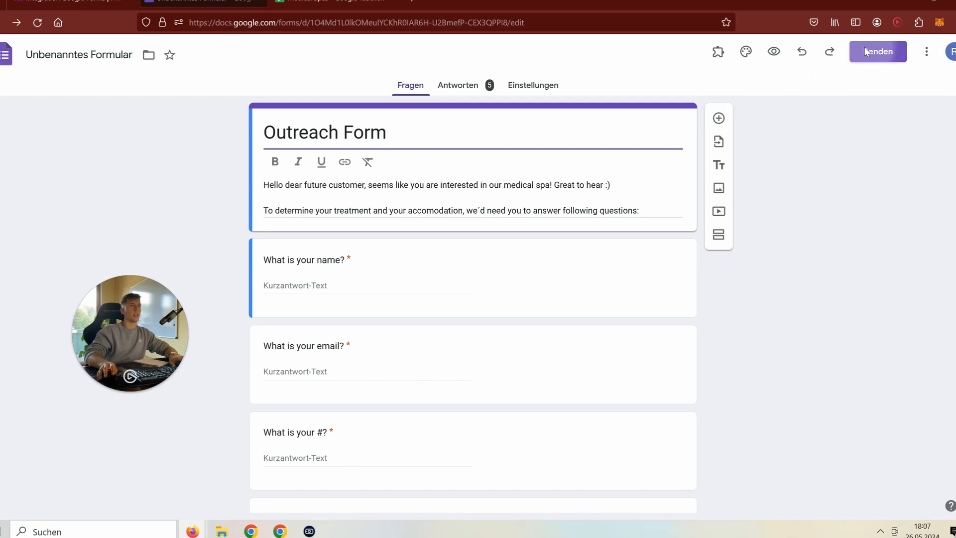
- Copy the form's shortened forms.gle share link and paste it into an empty tab
{"action": "left_click", "coordinate": [869, 54]}
{"action": "left_click", "coordinate": [443, 161]}
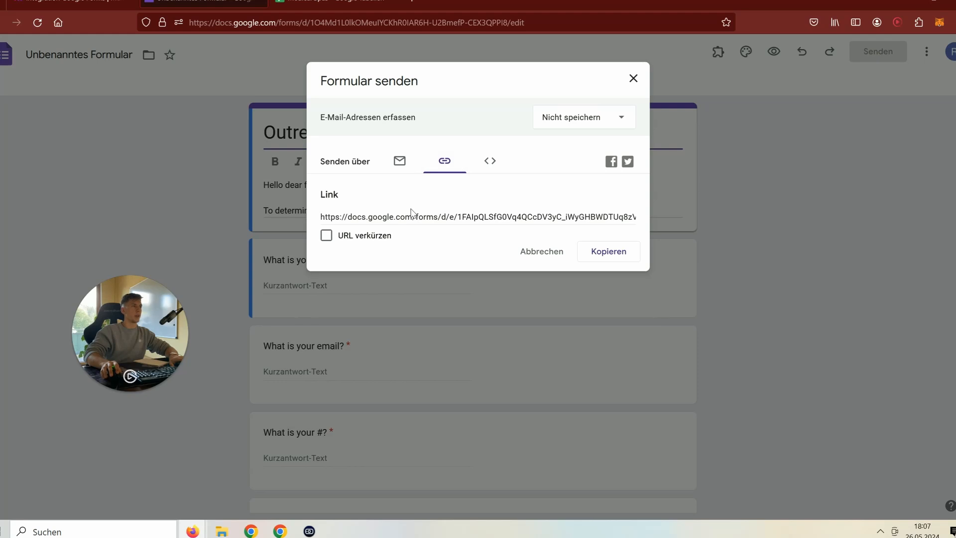
{"action": "left_click", "coordinate": [352, 240]}
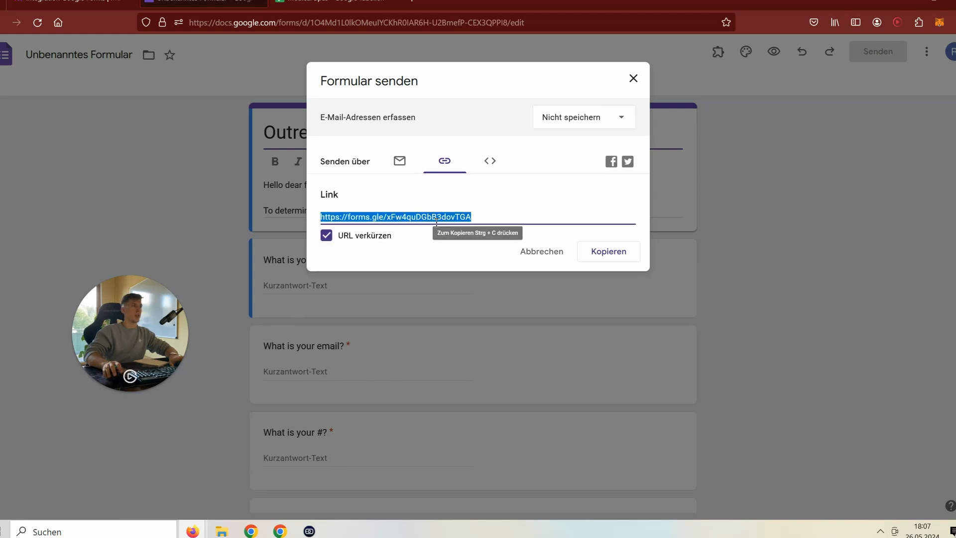
{"action": "key", "text": "ctrl+c"}
{"action": "left_click", "coordinate": [333, 4]}
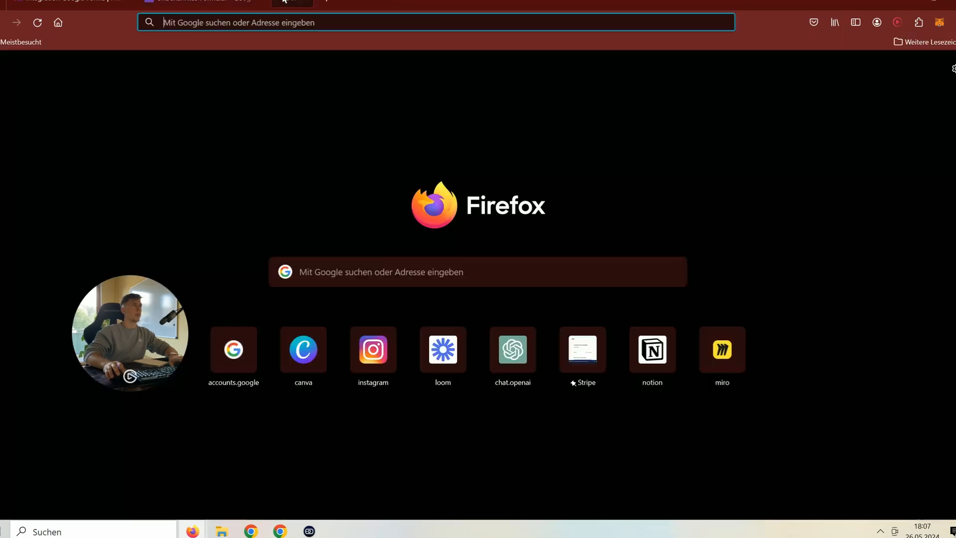
{"action": "key", "text": "ctrl+v"}
{"action": "left_click", "coordinate": [388, 45]}
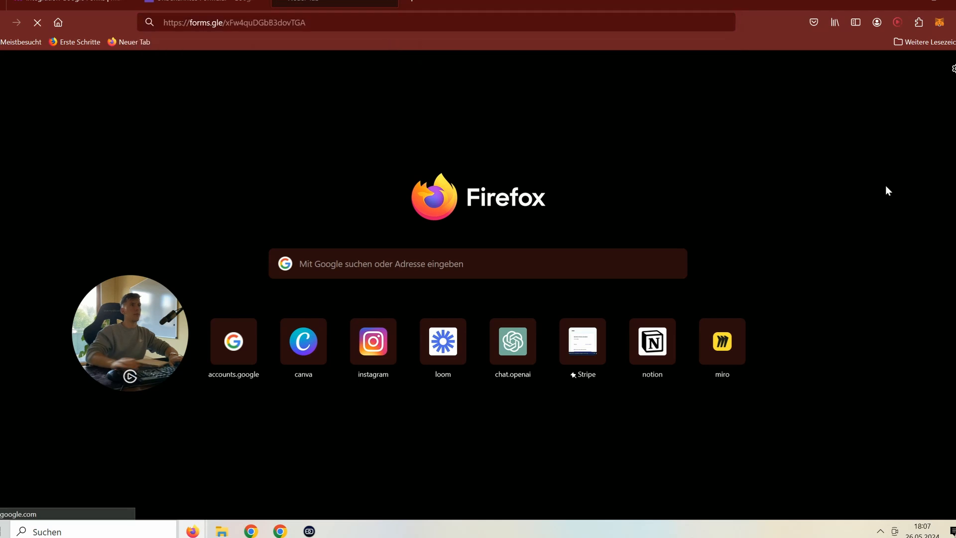
- Reopen the Medical Spas spreadsheet from history, then load the short form link in a fresh tab
{"action": "left_click", "coordinate": [834, 23]}
{"action": "left_click", "coordinate": [744, 74]}
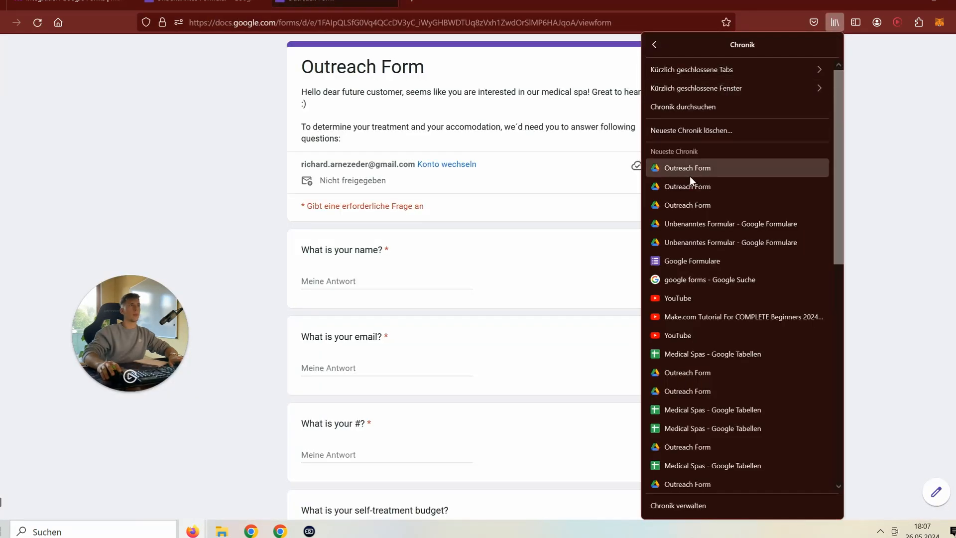
{"action": "scroll", "coordinate": [689, 182], "scroll_direction": "down", "scroll_amount": 4}
{"action": "left_click", "coordinate": [697, 188]}
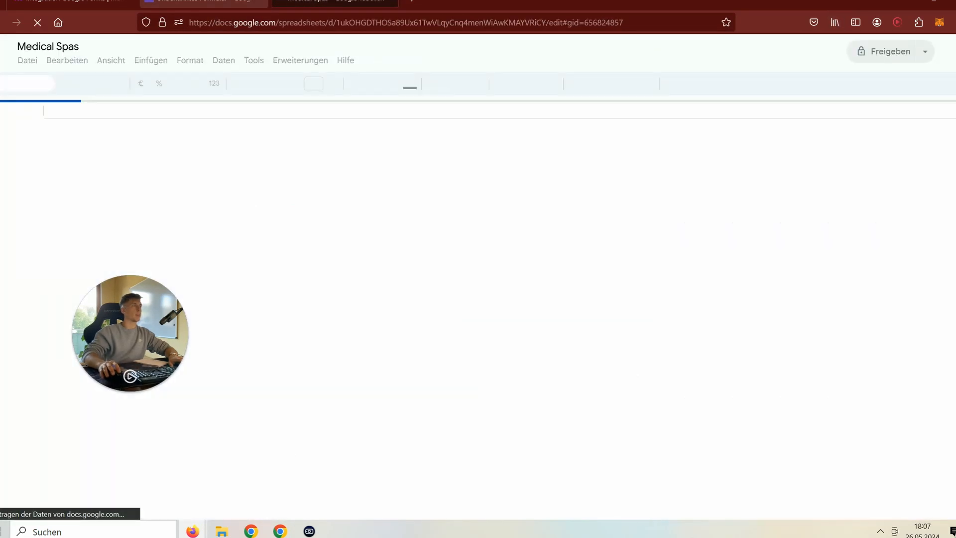
{"action": "left_click", "coordinate": [209, 2]}
{"action": "left_click", "coordinate": [334, 3]}
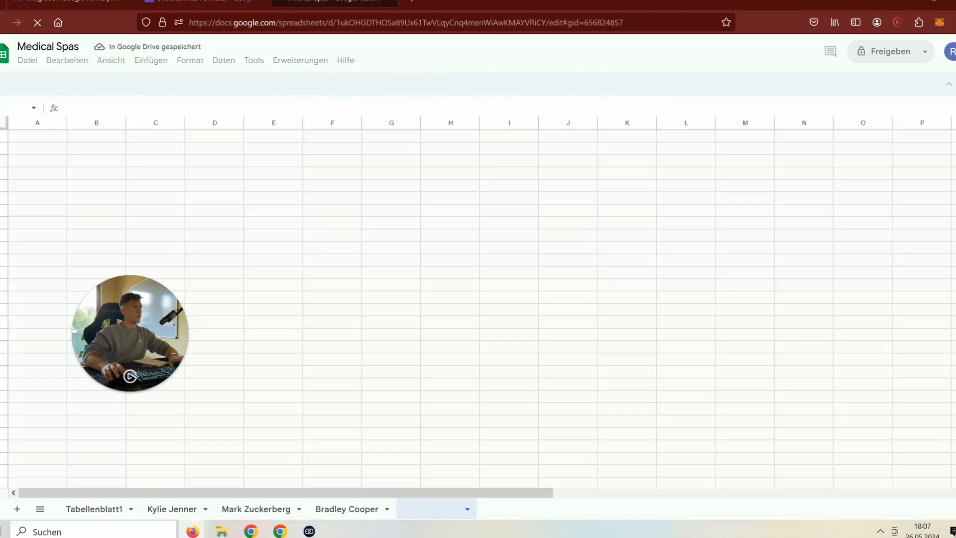
{"action": "key", "text": "ctrl+t"}
{"action": "key", "text": "ctrl+v"}
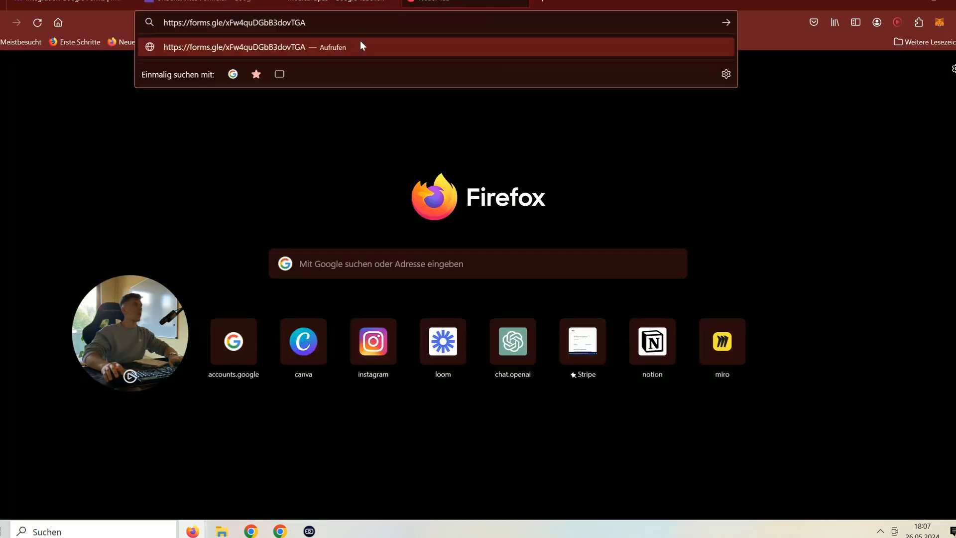
{"action": "key", "text": "Return"}
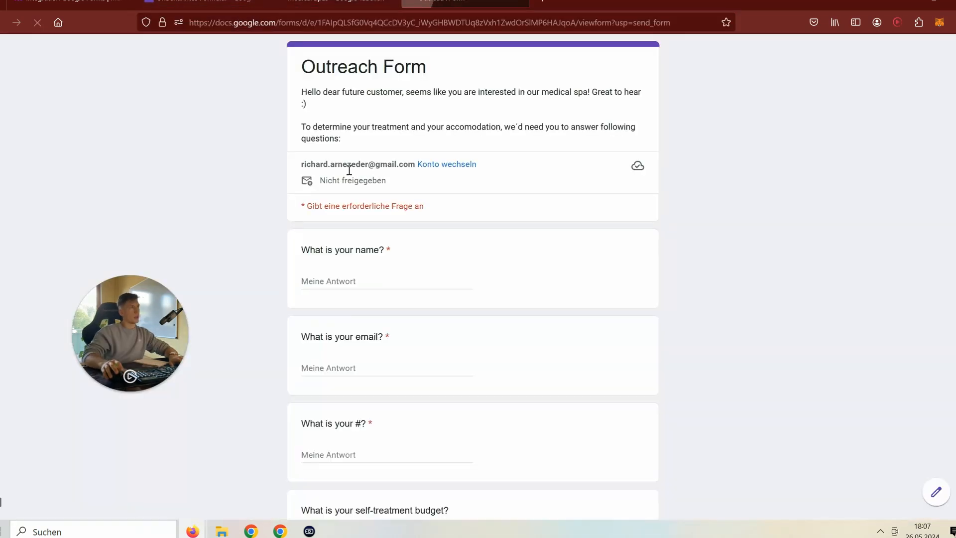
- Submit a test response with a name, e-mail, answer 'a' and the 2k budget, then return to Make
{"action": "type", "text": "Ric"}
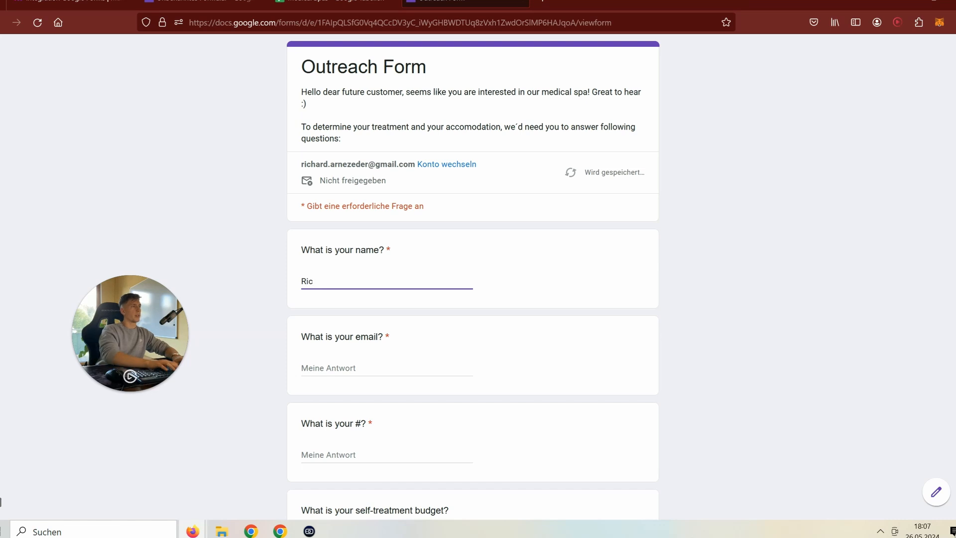
{"action": "type", "text": "hard"}
{"action": "left_click", "coordinate": [357, 365]}
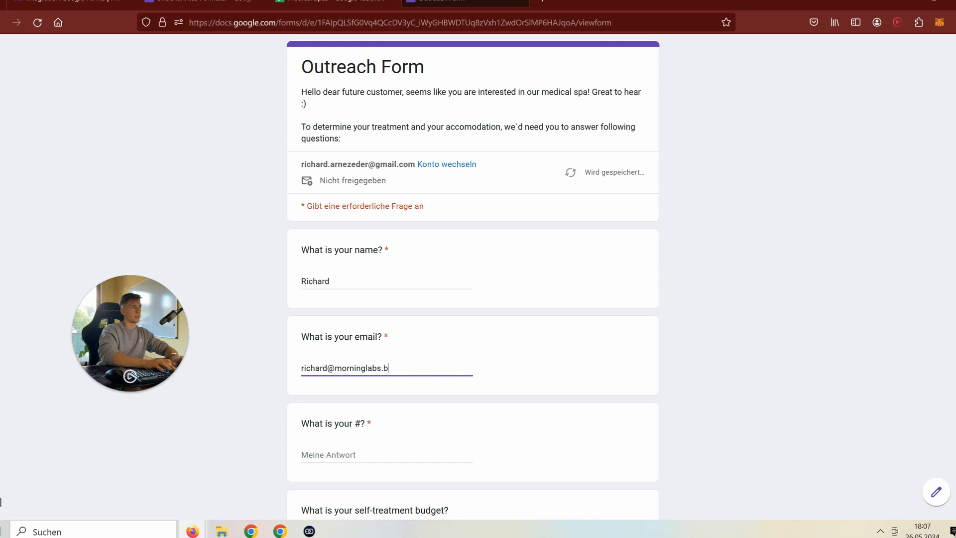
{"action": "left_click", "coordinate": [386, 457]}
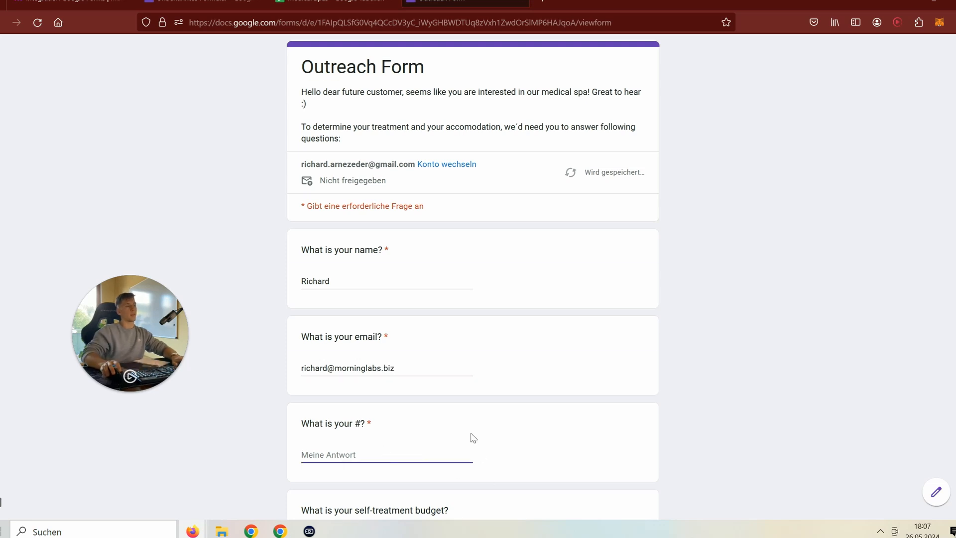
{"action": "scroll", "coordinate": [473, 437], "scroll_direction": "down", "scroll_amount": 4}
{"action": "type", "text": "aasdasd"}
{"action": "left_click", "coordinate": [322, 356]}
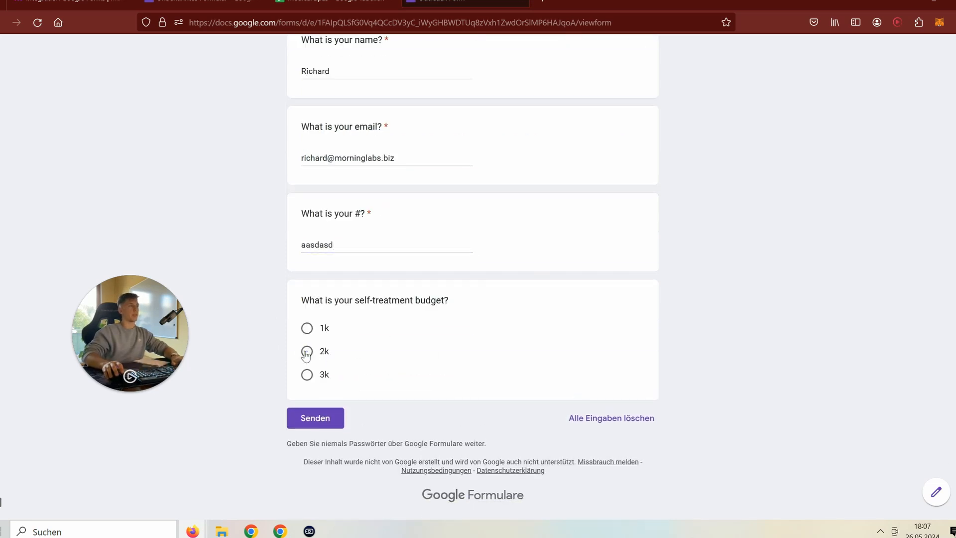
{"action": "left_click", "coordinate": [326, 438]}
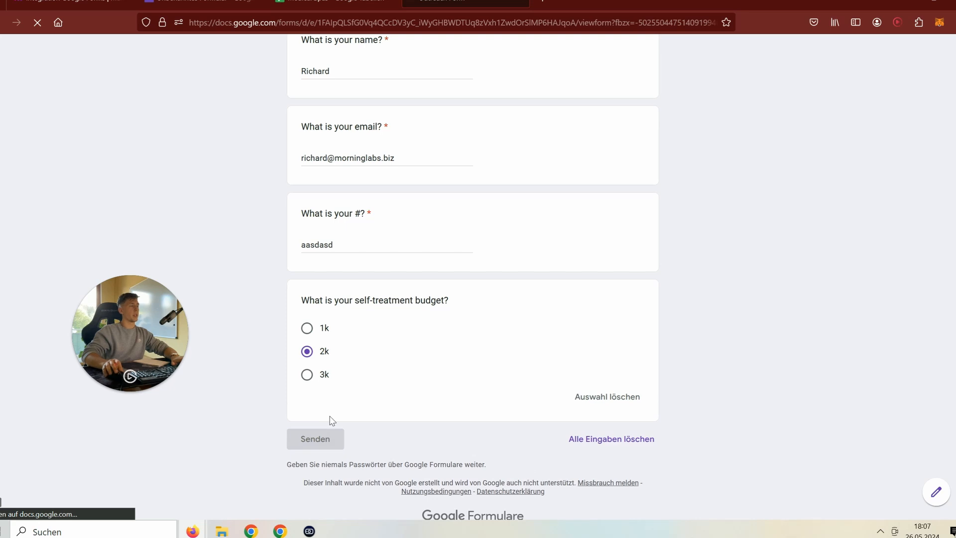
{"action": "left_click", "coordinate": [72, 1]}
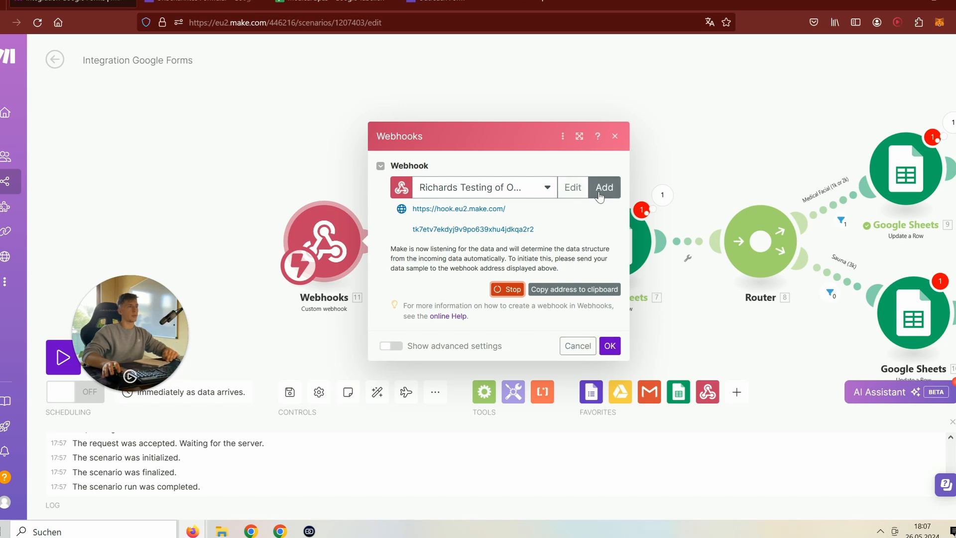
- Review the webhook and Add a Sheet module settings, closing each without changes
{"action": "left_click", "coordinate": [523, 188]}
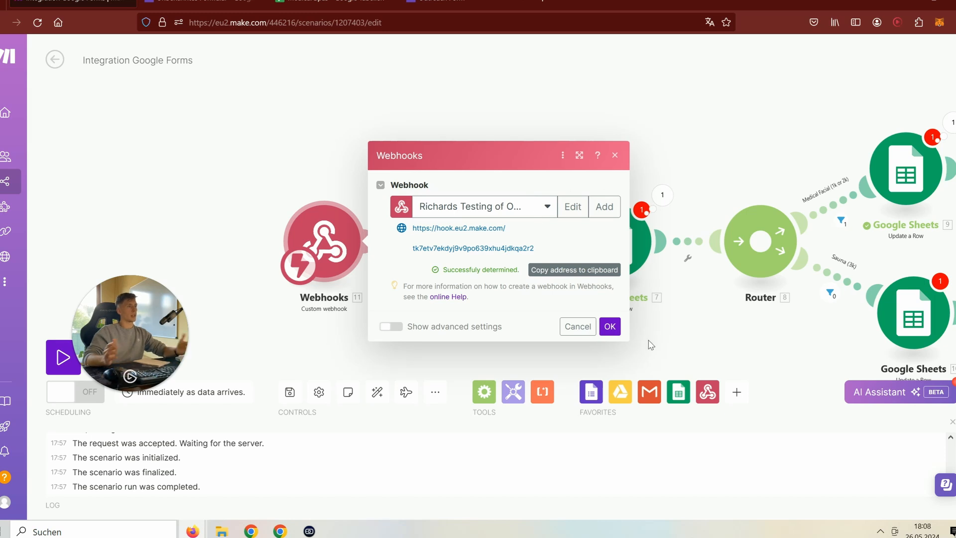
{"action": "left_click", "coordinate": [610, 327]}
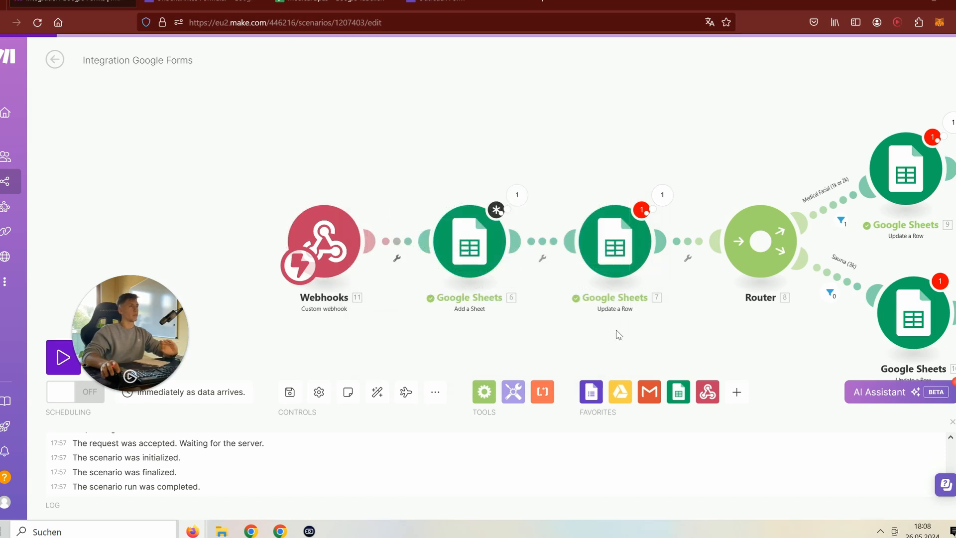
{"action": "left_click", "coordinate": [466, 253]}
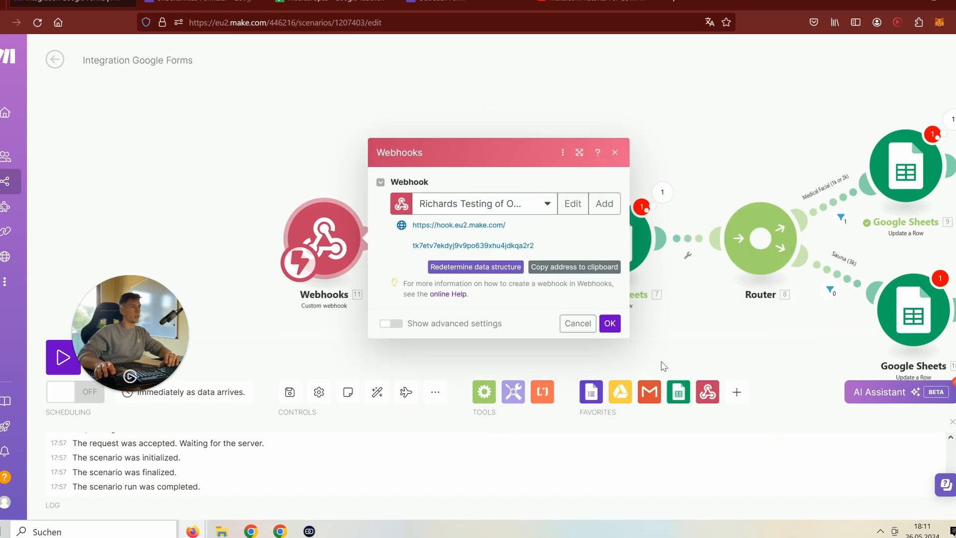
{"action": "left_click", "coordinate": [664, 366]}
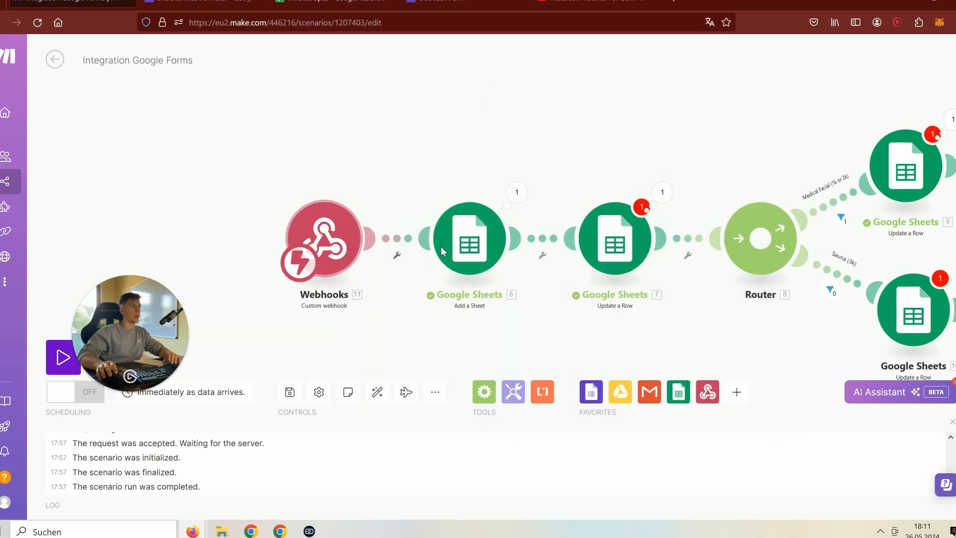
{"action": "left_click", "coordinate": [328, 245]}
{"action": "left_click", "coordinate": [392, 324]}
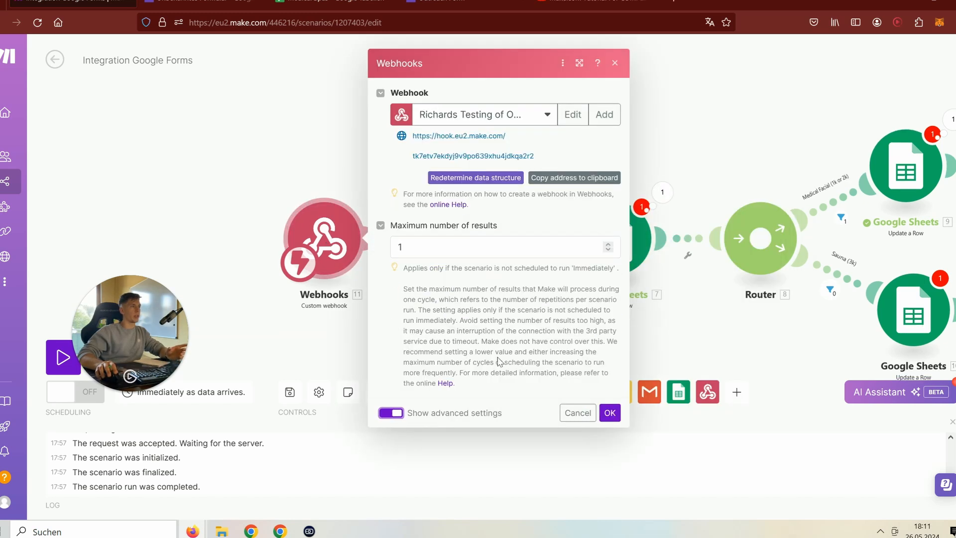
{"action": "left_click", "coordinate": [613, 412]}
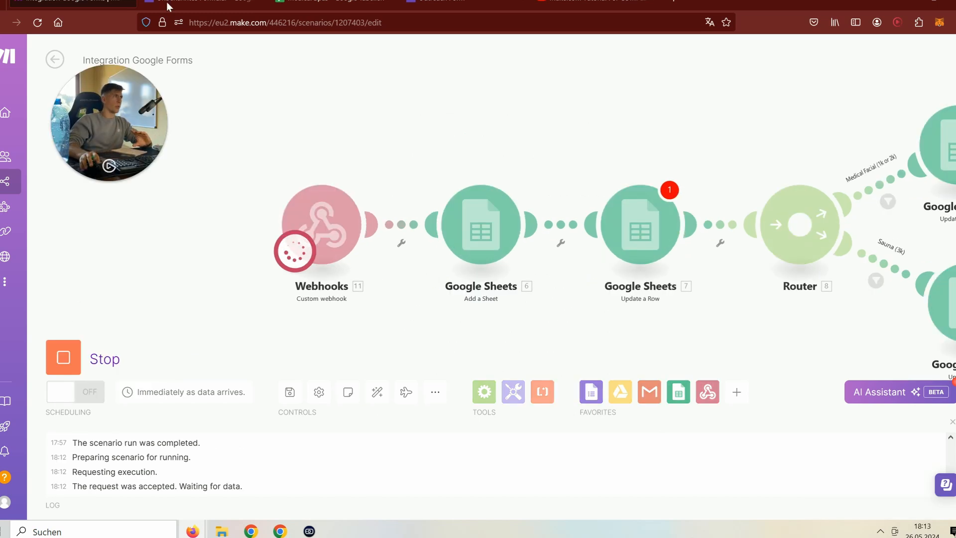
- Run the scenario once, then submit another response with 'asd' answers and the 2k budget
{"action": "left_click", "coordinate": [199, 3]}
{"action": "left_click", "coordinate": [419, 7]}
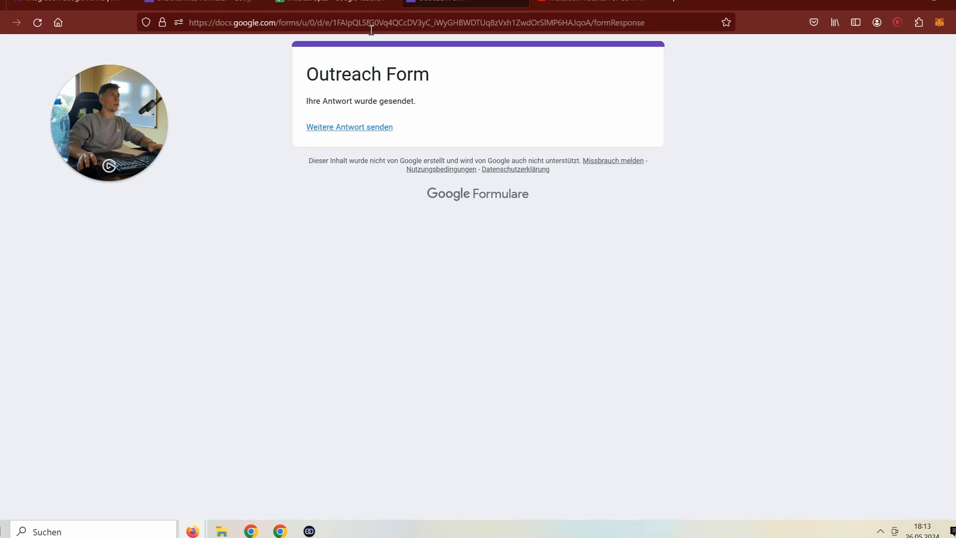
{"action": "left_click", "coordinate": [357, 128]}
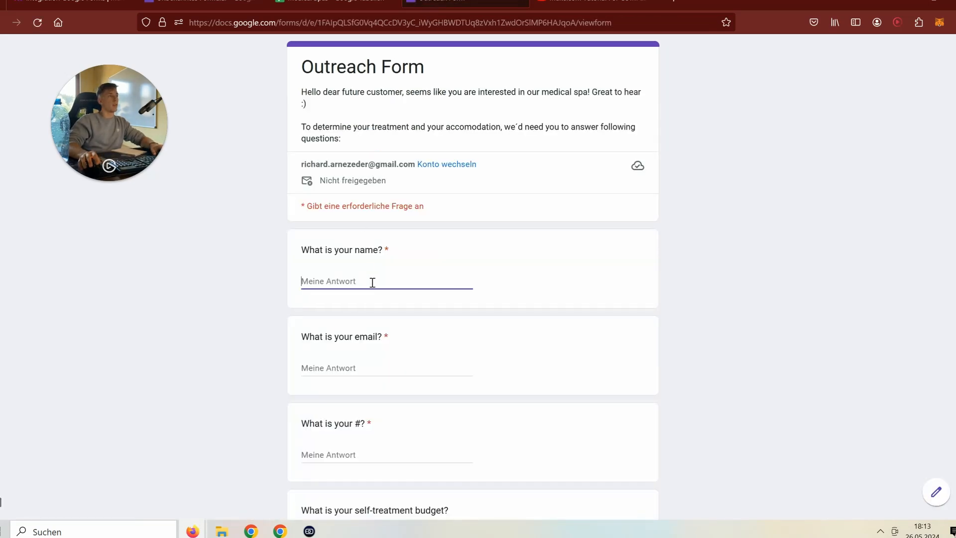
{"action": "type", "text": "asd"}
{"action": "scroll", "coordinate": [370, 220], "scroll_direction": "down", "scroll_amount": 4}
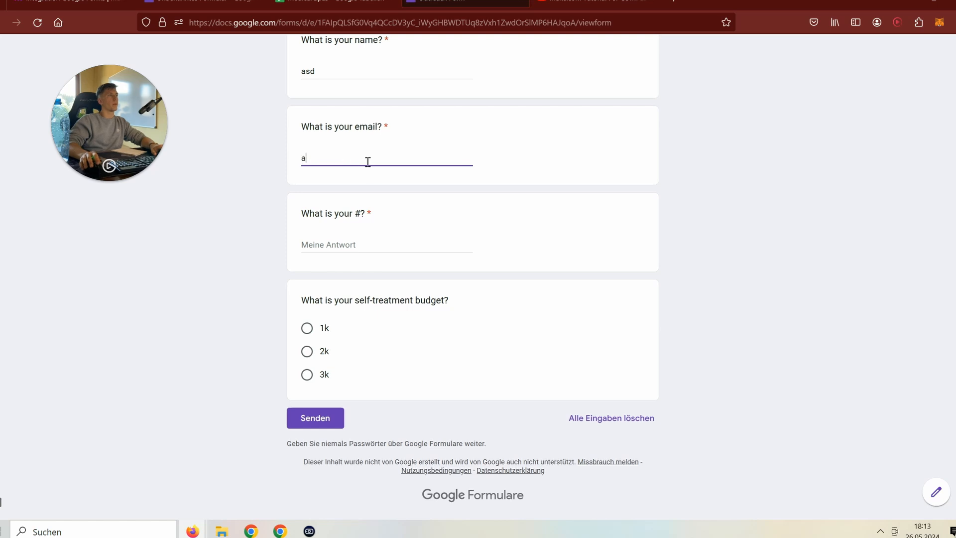
{"action": "left_click", "coordinate": [355, 246]}
{"action": "type", "text": "asd"}
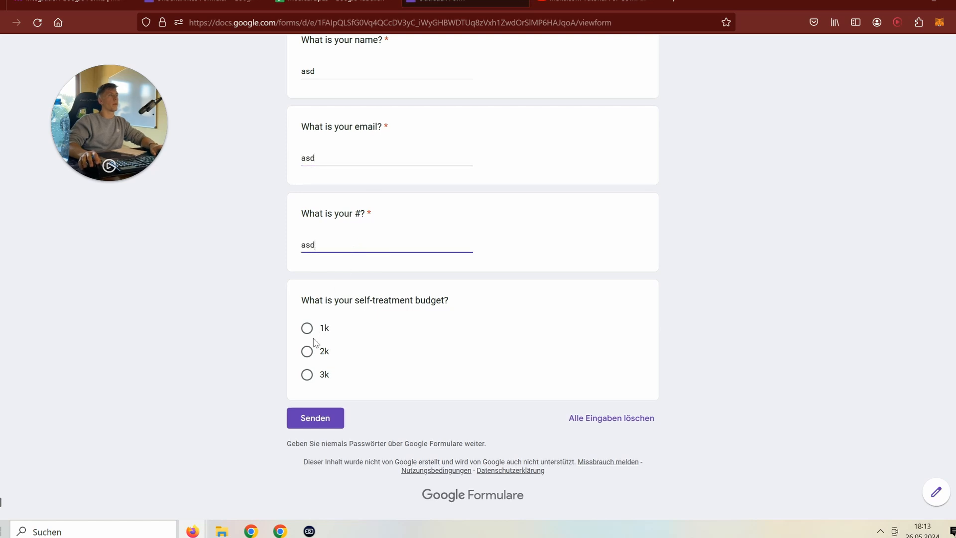
{"action": "left_click", "coordinate": [314, 352]}
{"action": "left_click", "coordinate": [319, 438]}
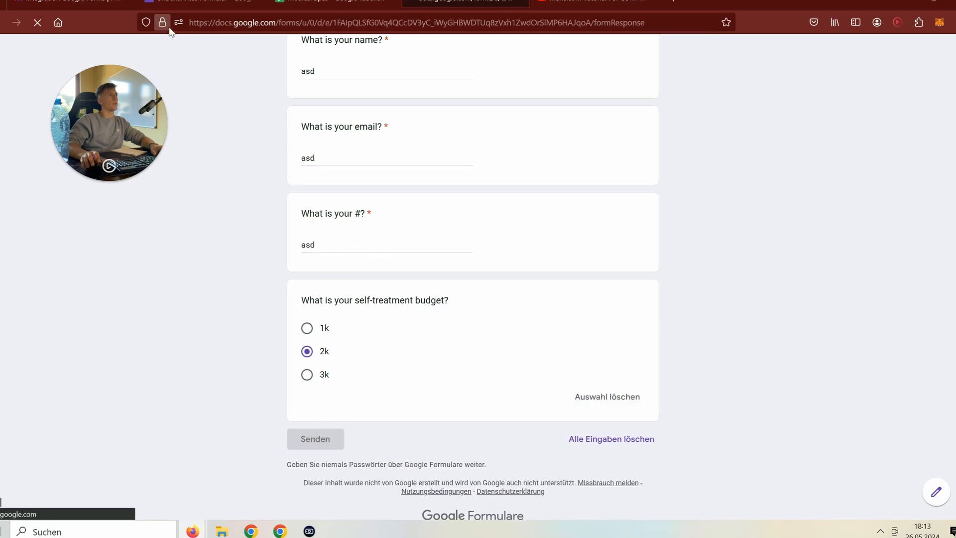
- Check the form's submission confirmation and watch the Make run complete with one bundle
{"action": "left_click", "coordinate": [117, 2]}
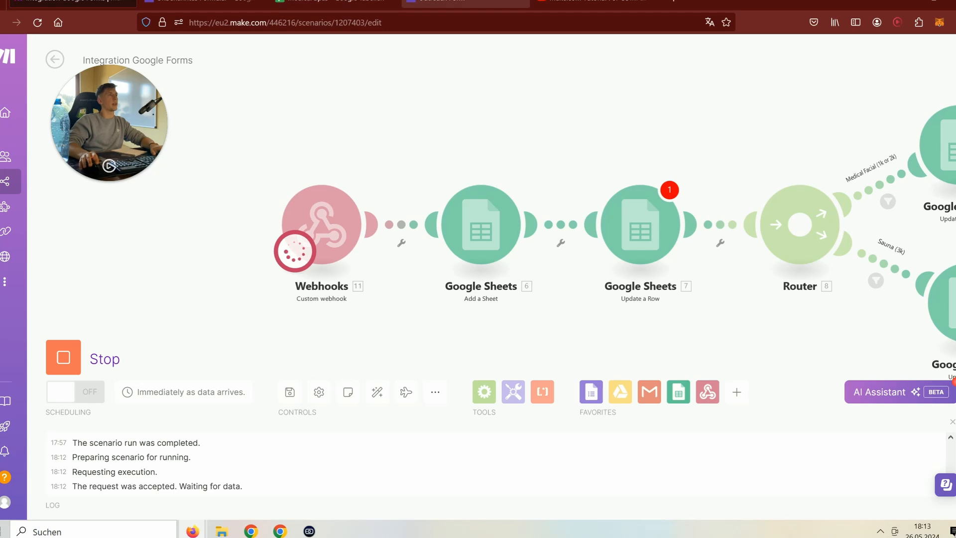
{"action": "left_click", "coordinate": [433, 2]}
{"action": "left_click", "coordinate": [118, 3]}
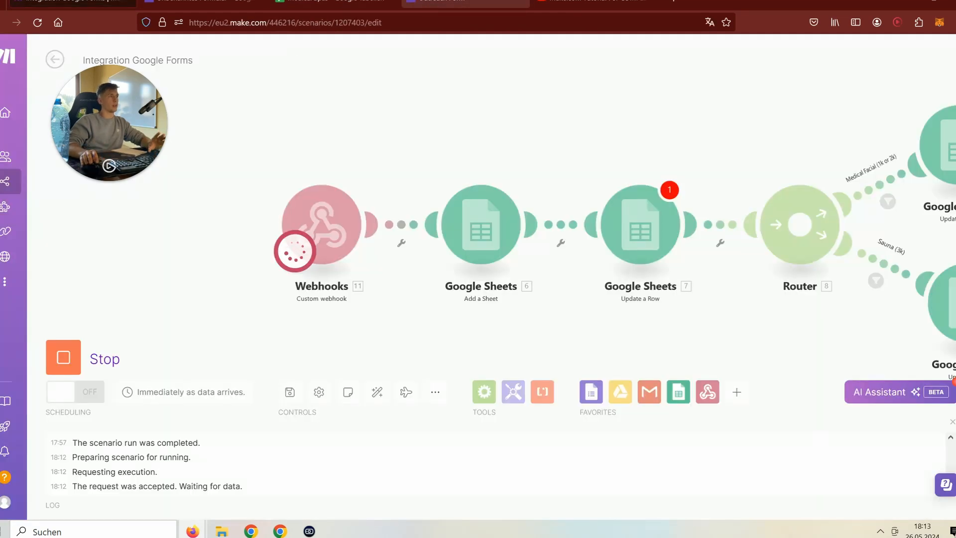
{"action": "left_click", "coordinate": [434, 2]}
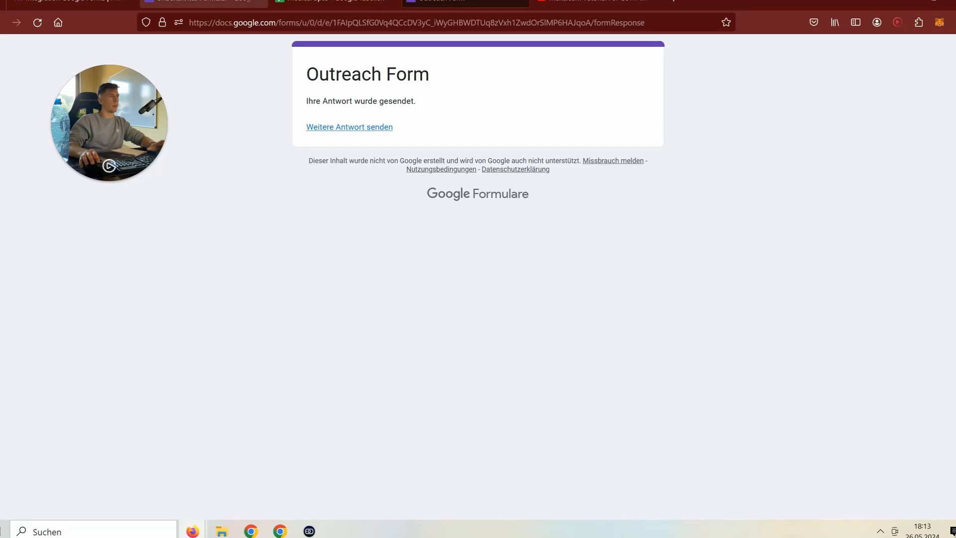
{"action": "left_click", "coordinate": [117, 2]}
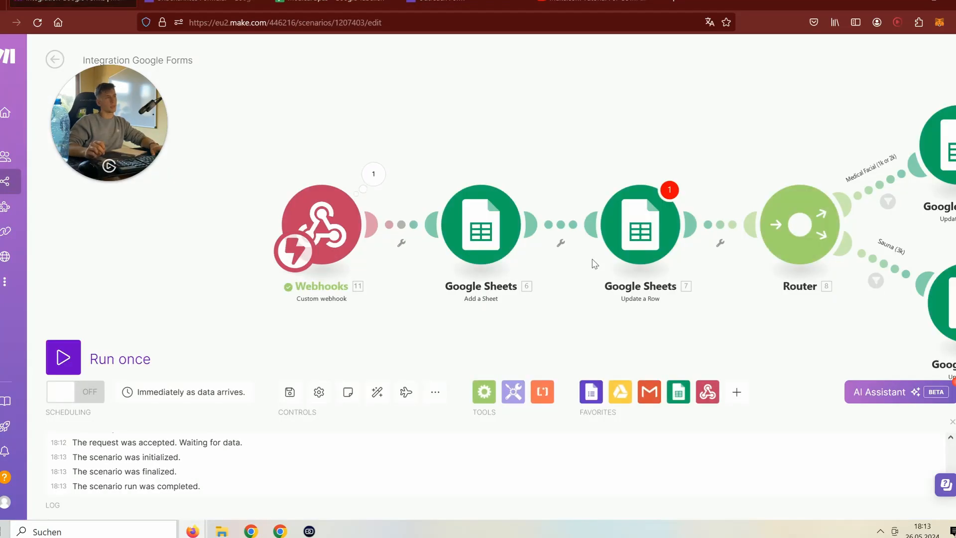
- Replace the Add a Sheet title with the webhook's 'What is your name?' answer
{"action": "left_click", "coordinate": [372, 175]}
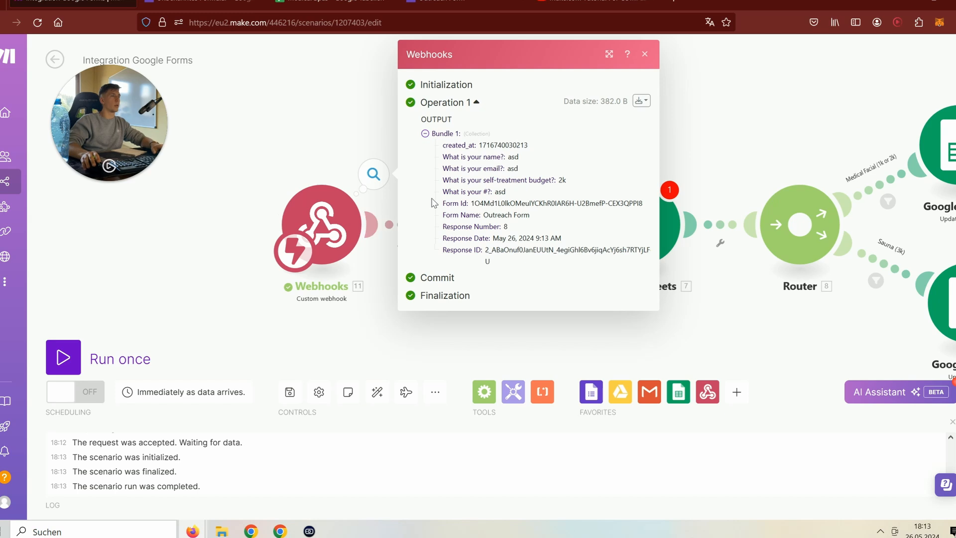
{"action": "left_click", "coordinate": [530, 313]}
{"action": "left_click", "coordinate": [487, 248]}
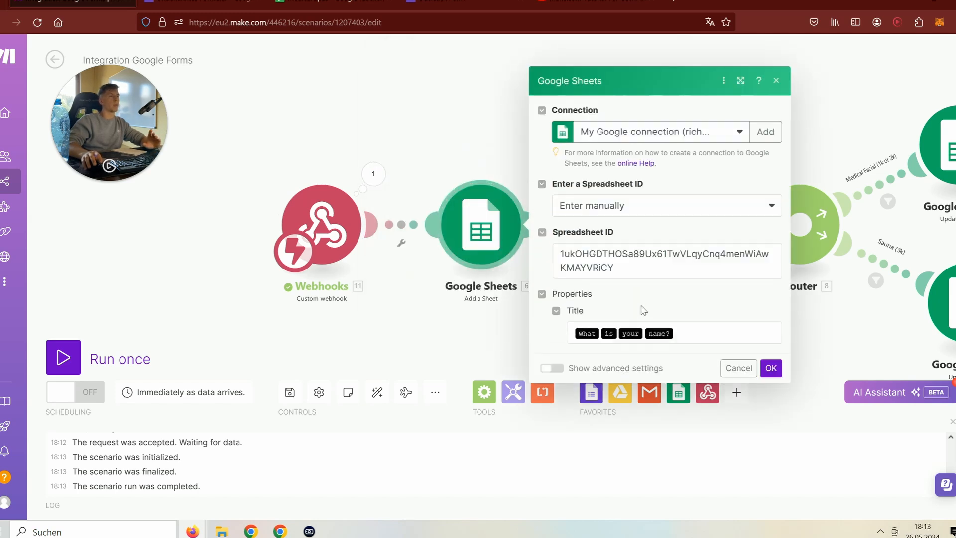
{"action": "left_click", "coordinate": [697, 337]}
{"action": "key", "text": "BackSpace"}
{"action": "key", "text": "BackSpace"}
{"action": "key", "text": "BackSpace"}
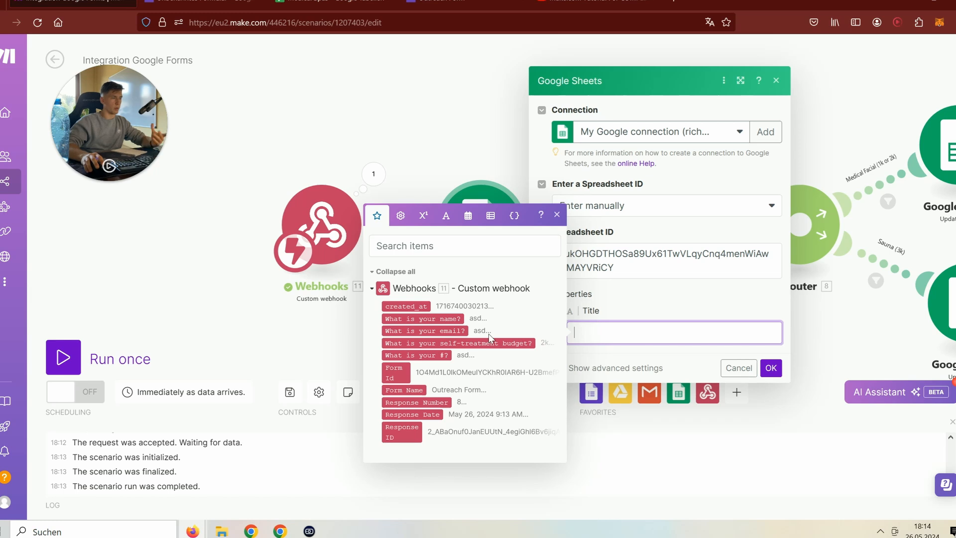
{"action": "left_click", "coordinate": [451, 318]}
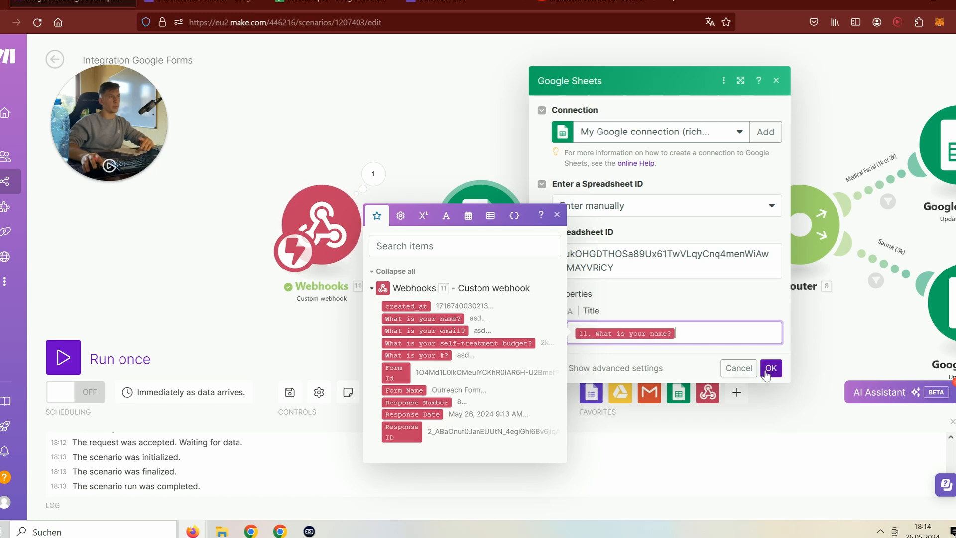
{"action": "left_click", "coordinate": [770, 368]}
- In Update a Row, clear the old Sheet Name mapping and map 'What is your email?' into column C
{"action": "left_click", "coordinate": [640, 226]}
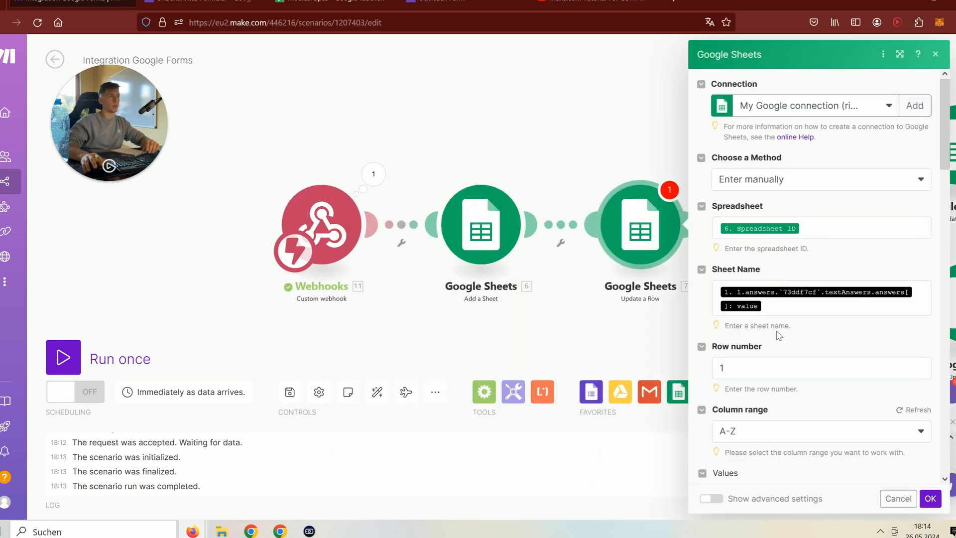
{"action": "left_click", "coordinate": [788, 307]}
{"action": "key", "text": "BackSpace"}
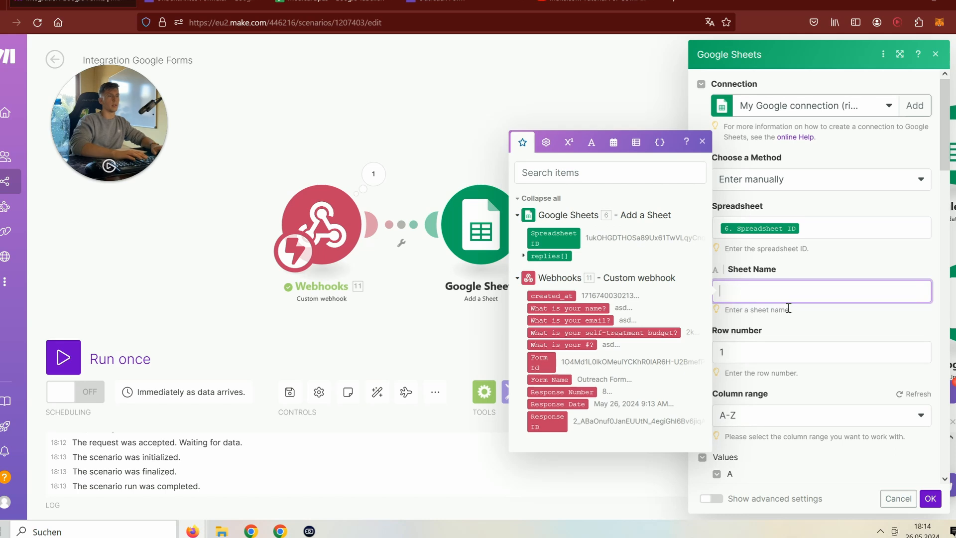
{"action": "scroll", "coordinate": [777, 299], "scroll_direction": "down", "scroll_amount": 5}
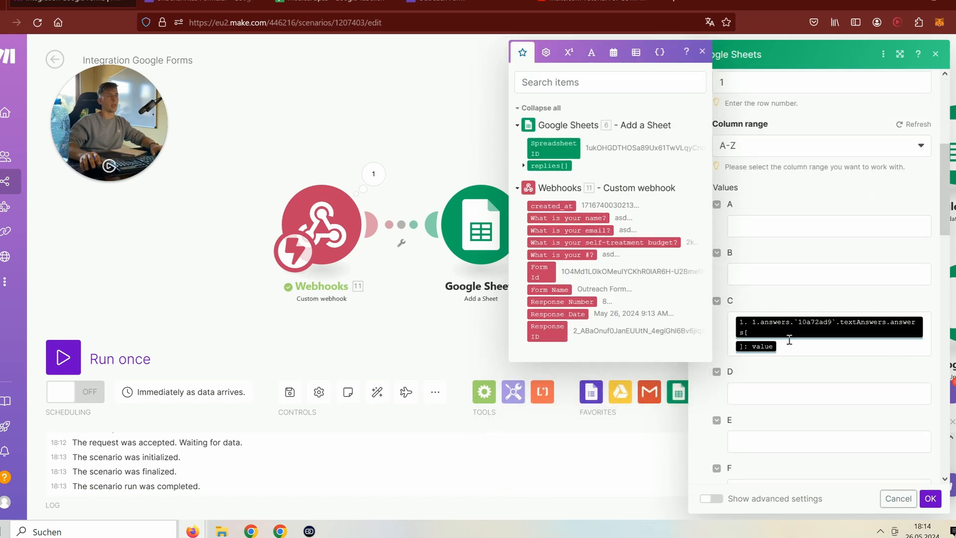
{"action": "left_click", "coordinate": [797, 336]}
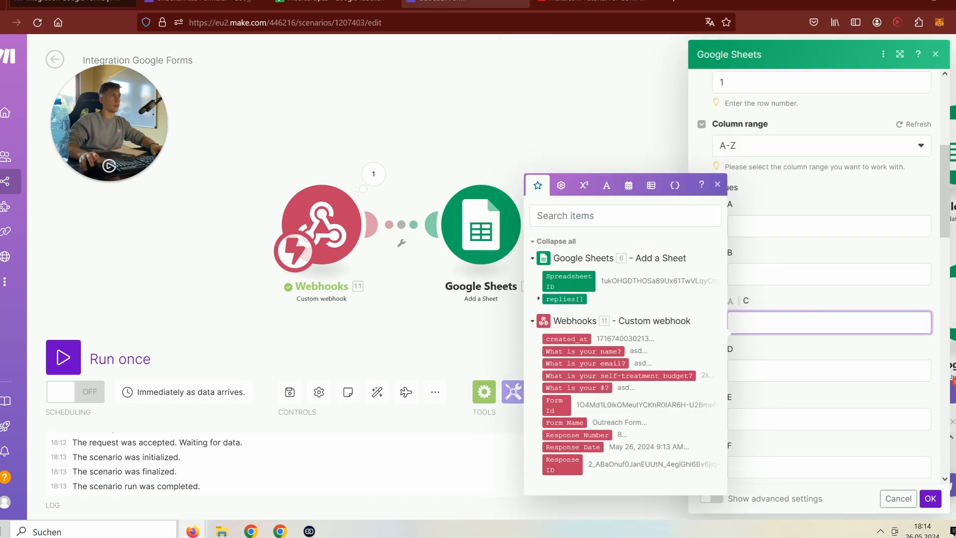
{"action": "left_click", "coordinate": [333, 4]}
{"action": "left_click", "coordinate": [69, 5]}
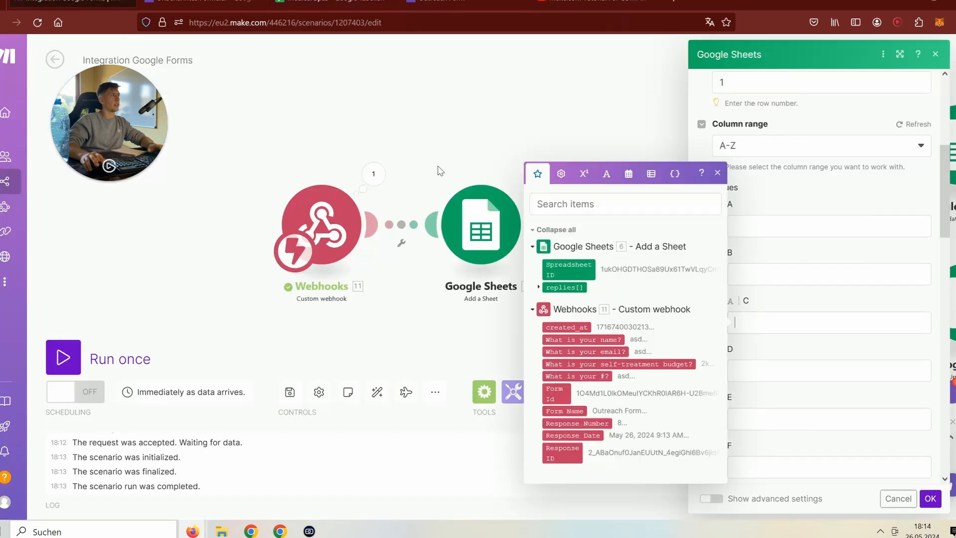
{"action": "left_click", "coordinate": [600, 351]}
{"action": "left_click", "coordinate": [930, 498]}
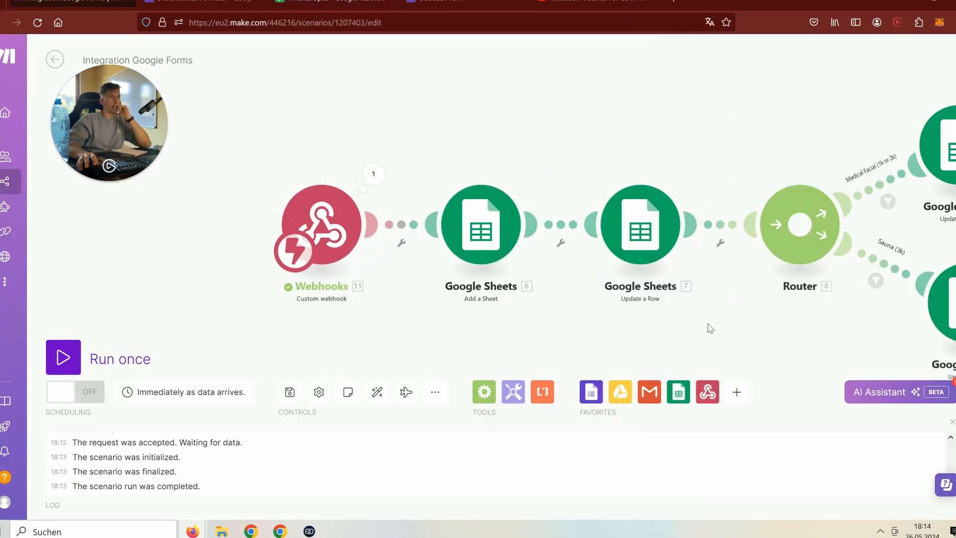
- Make the Medical Facial branch's Update a Row use the name answer as its Sheet Name
{"action": "left_click", "coordinate": [727, 161]}
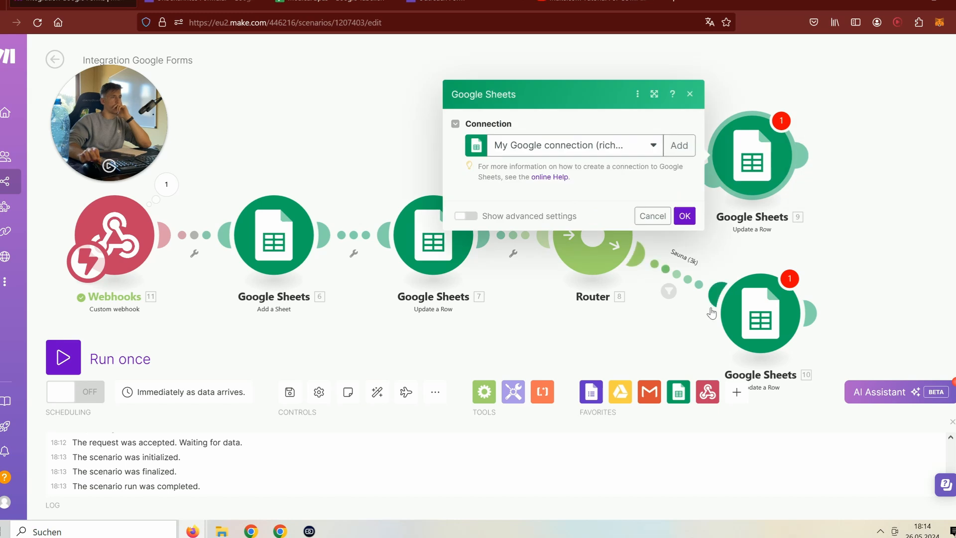
{"action": "left_click", "coordinate": [542, 301]}
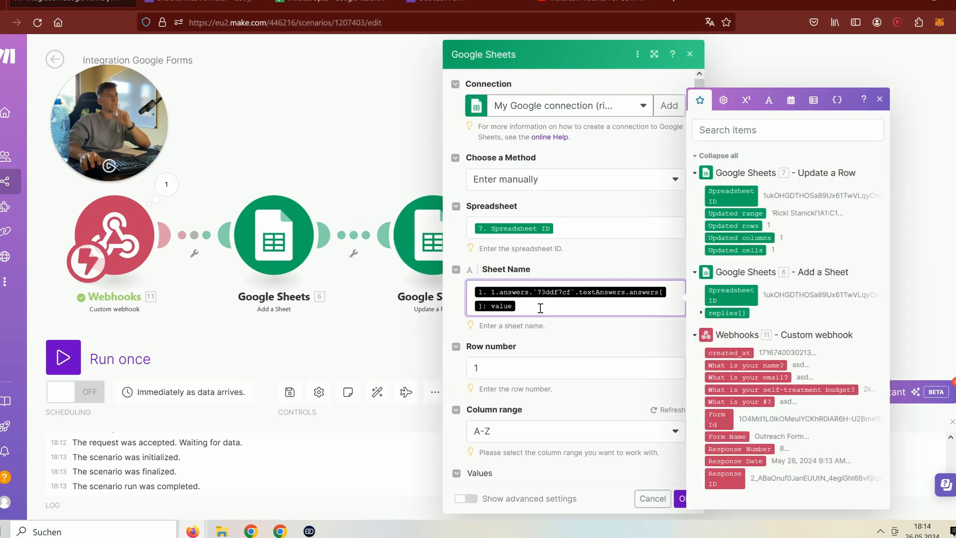
{"action": "key", "text": "BackSpace"}
{"action": "key", "text": "BackSpace"}
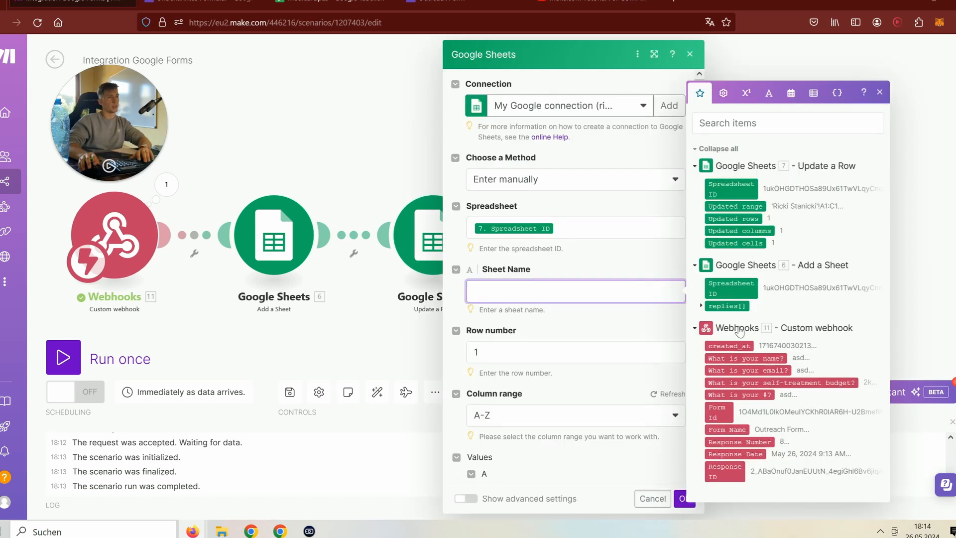
{"action": "left_click", "coordinate": [744, 358]}
{"action": "scroll", "coordinate": [519, 380], "scroll_direction": "down", "scroll_amount": 3}
{"action": "scroll", "coordinate": [520, 381], "scroll_direction": "down", "scroll_amount": 5}
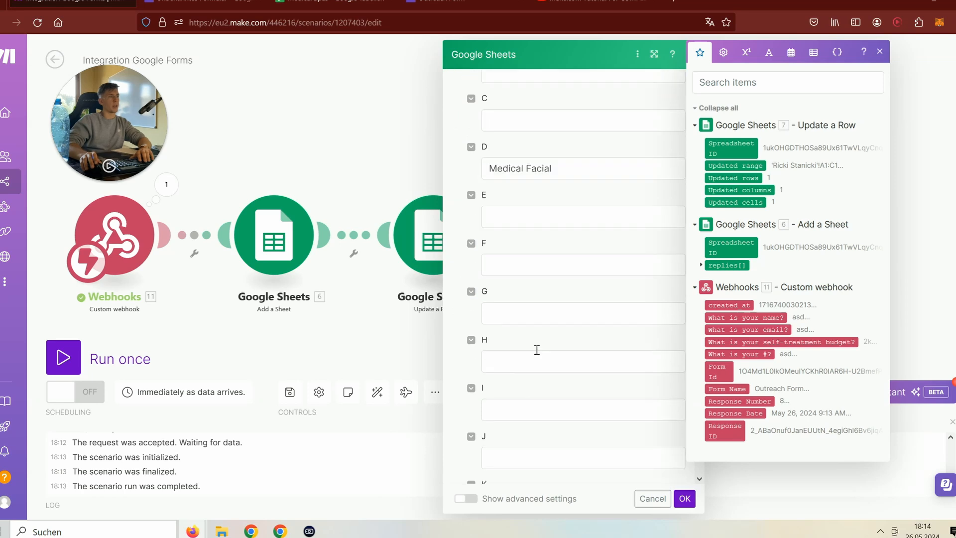
{"action": "left_click", "coordinate": [684, 498]}
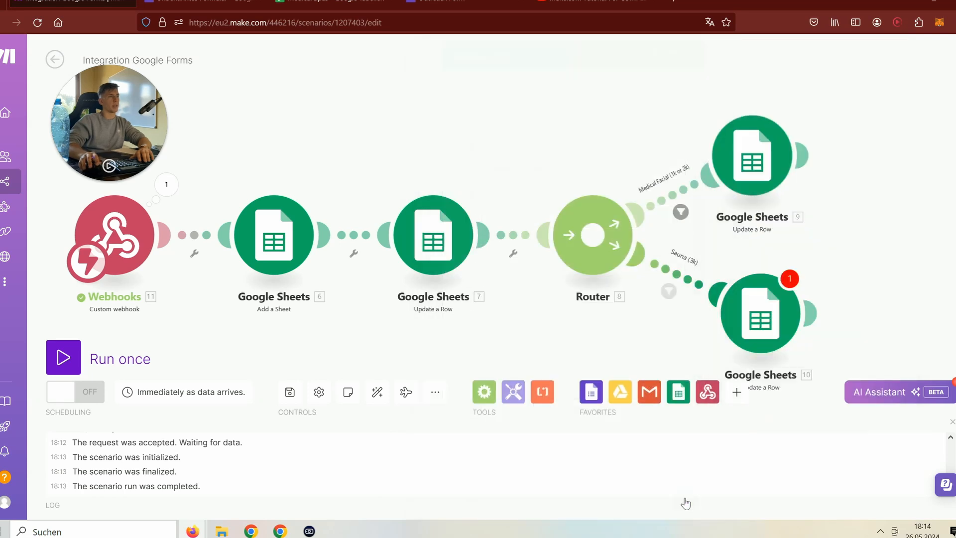
- Replace the Sauna route Update a Row's Sheet Name with '11. What is your name?'
{"action": "left_click", "coordinate": [759, 313]}
{"action": "left_click", "coordinate": [569, 307]}
{"action": "key", "text": "BackSpace"}
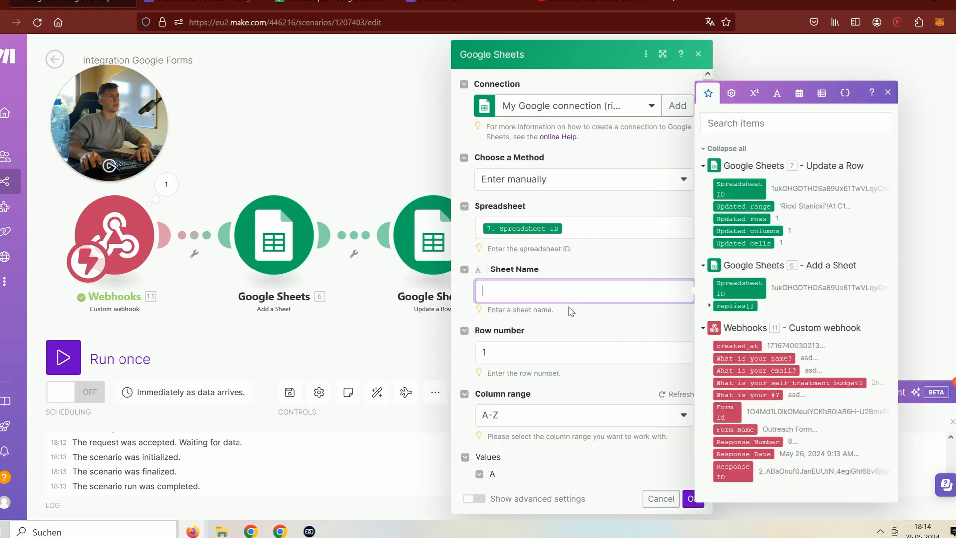
{"action": "left_click", "coordinate": [756, 358]}
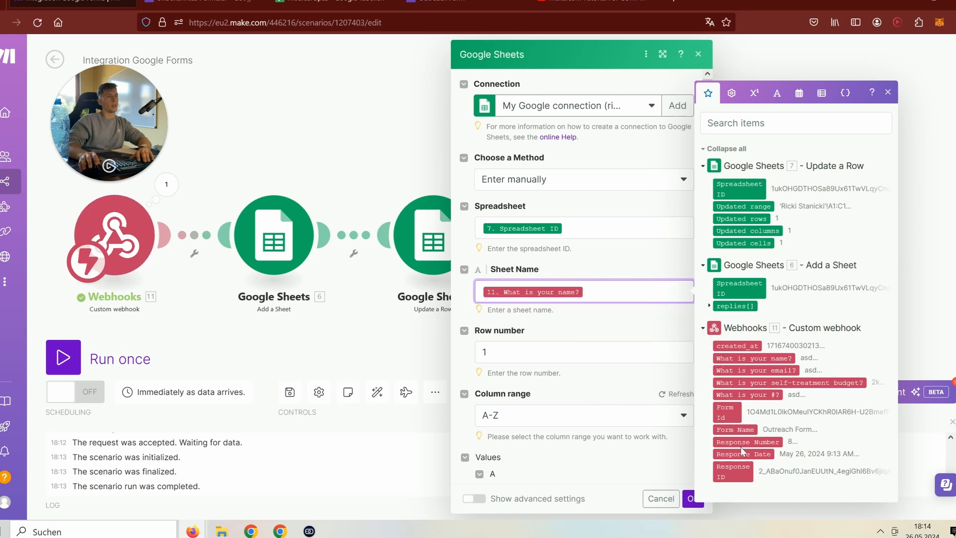
{"action": "scroll", "coordinate": [595, 396], "scroll_direction": "down", "scroll_amount": 5}
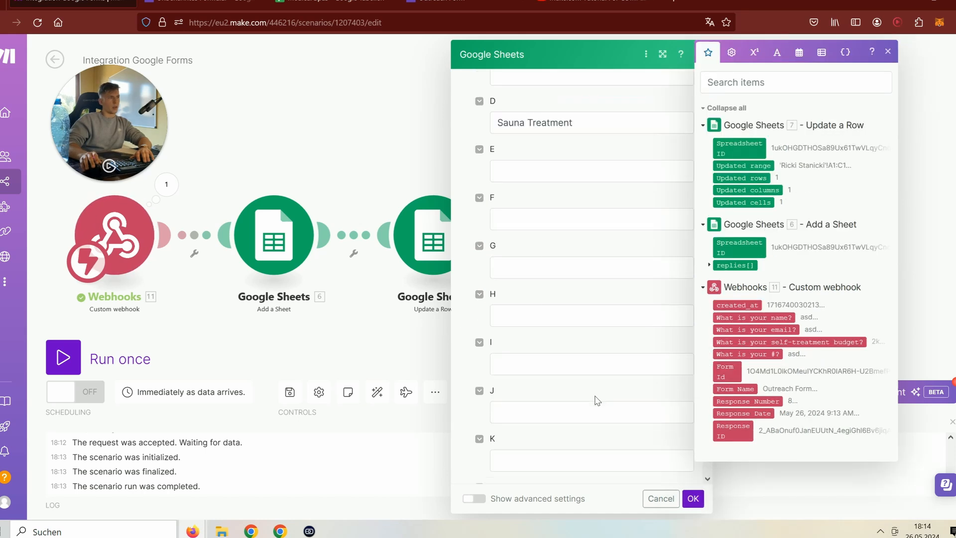
{"action": "left_click", "coordinate": [692, 499]}
- Base the Sauna (3k) filter condition on '11. What is your self-treatment budget?'
{"action": "left_click", "coordinate": [689, 273]}
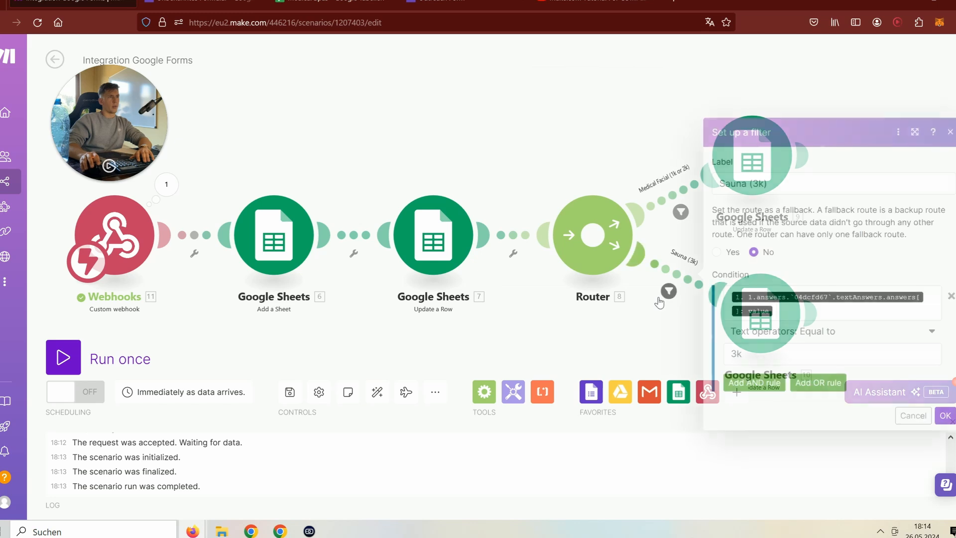
{"action": "left_click", "coordinate": [787, 317]}
{"action": "key", "text": "BackSpace"}
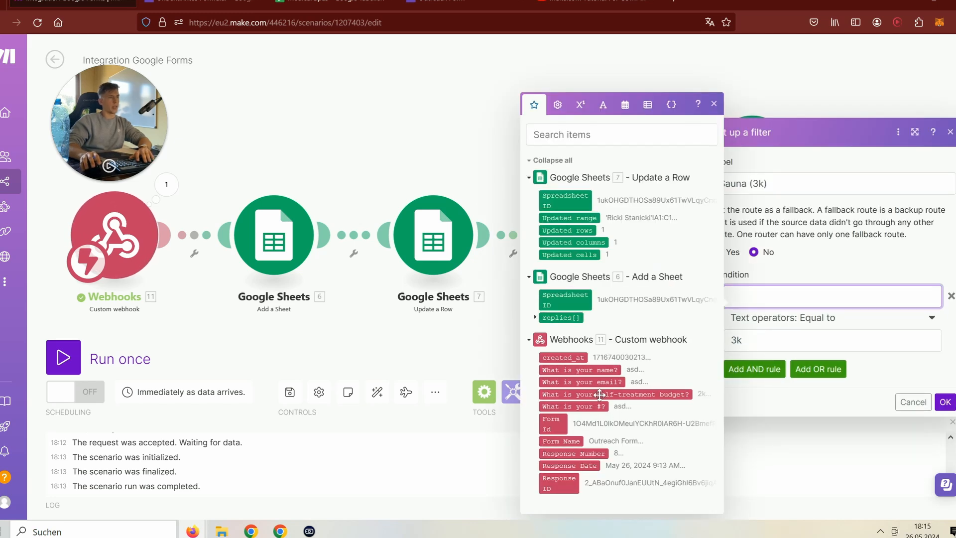
{"action": "left_click", "coordinate": [615, 394]}
{"action": "left_click", "coordinate": [939, 402]}
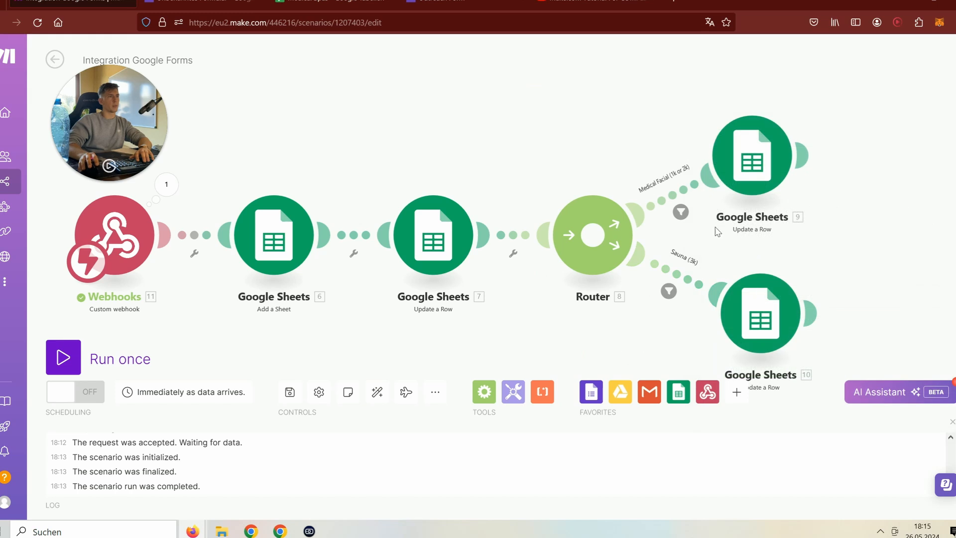
- Map the budget answer into both Medical Facial (1k or 2k) conditions, then start a single scenario run
{"action": "left_click", "coordinate": [681, 212]}
{"action": "left_click", "coordinate": [763, 348]}
{"action": "key", "text": "BackSpace"}
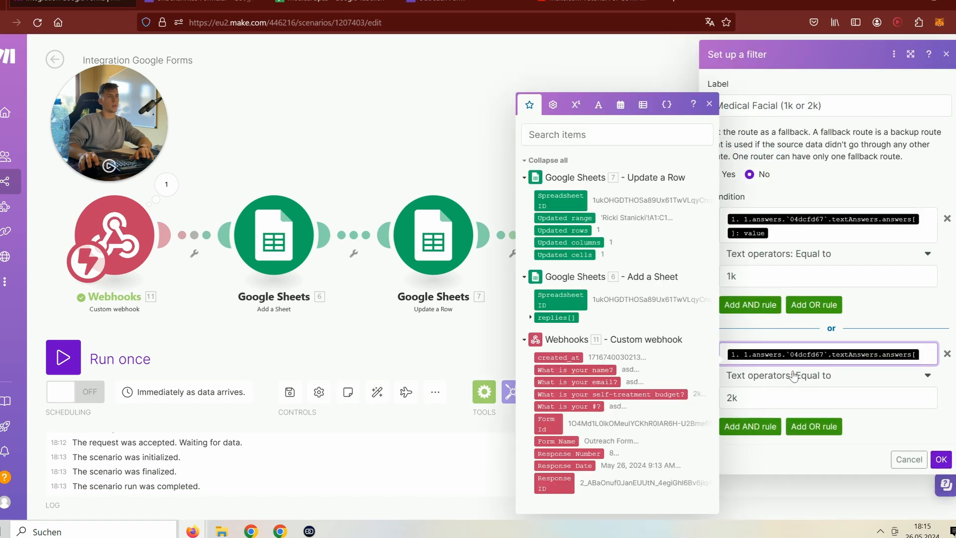
{"action": "left_click", "coordinate": [599, 397]}
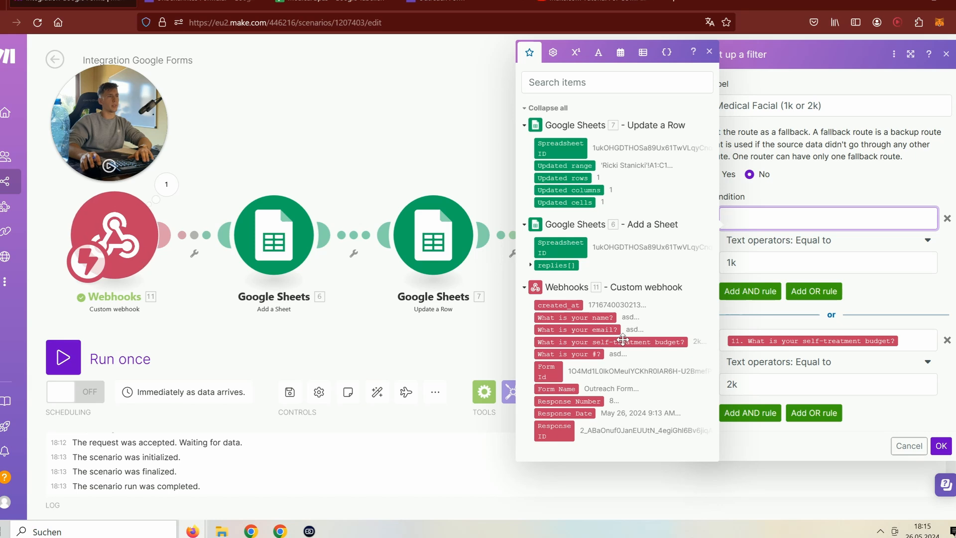
{"action": "left_click", "coordinate": [629, 343]}
{"action": "left_click", "coordinate": [941, 445]}
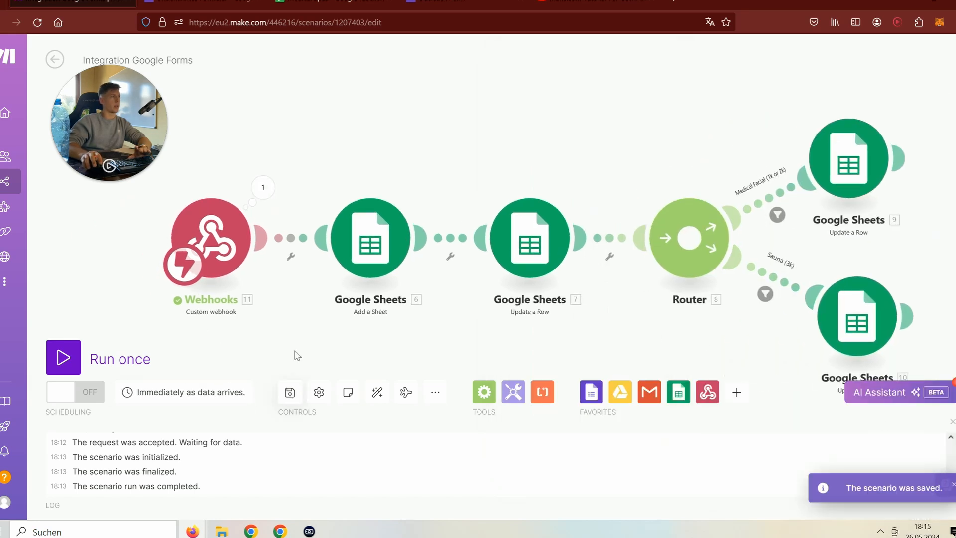
{"action": "left_click", "coordinate": [118, 363]}
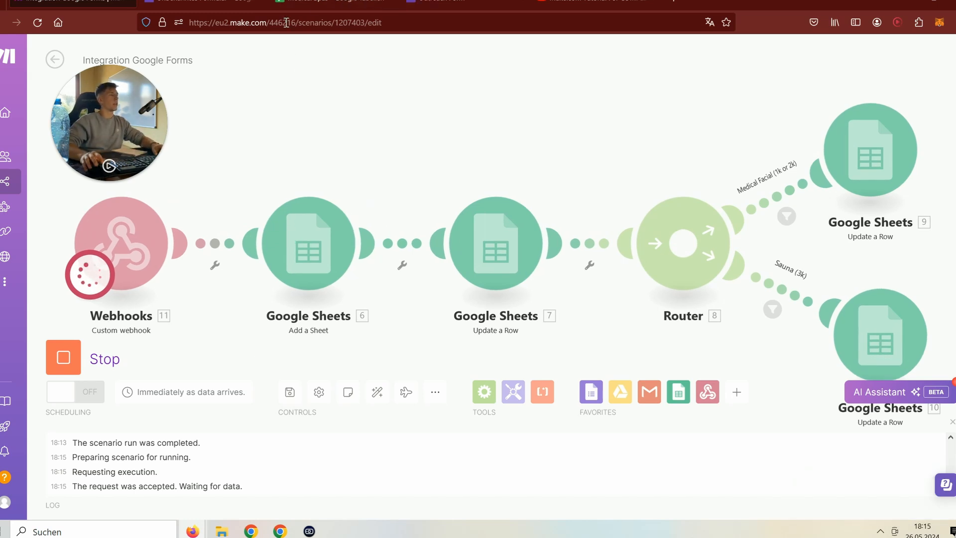
- Start another blank response in the Outreach Form
{"action": "left_click", "coordinate": [402, 5]}
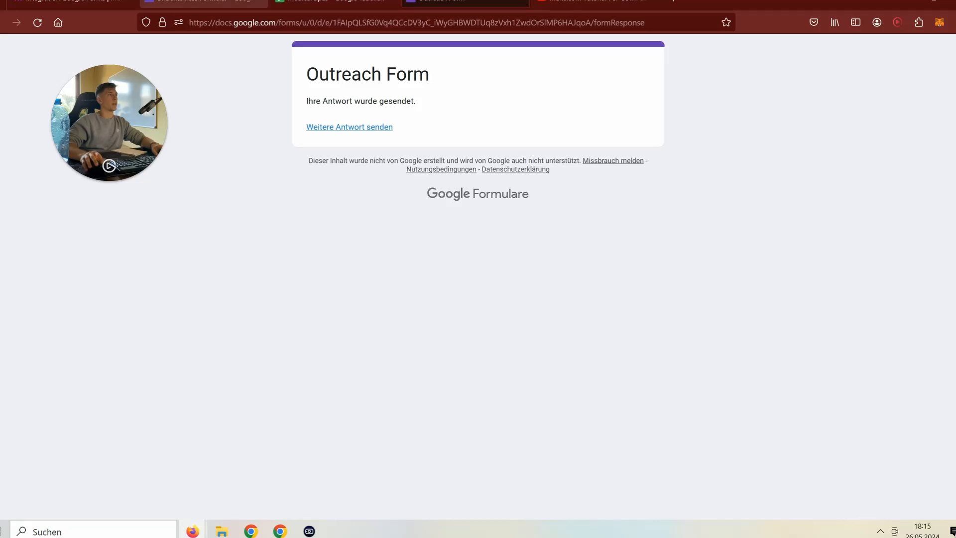
{"action": "left_click", "coordinate": [339, 128]}
{"action": "left_click", "coordinate": [75, 4]}
{"action": "left_click", "coordinate": [468, 2]}
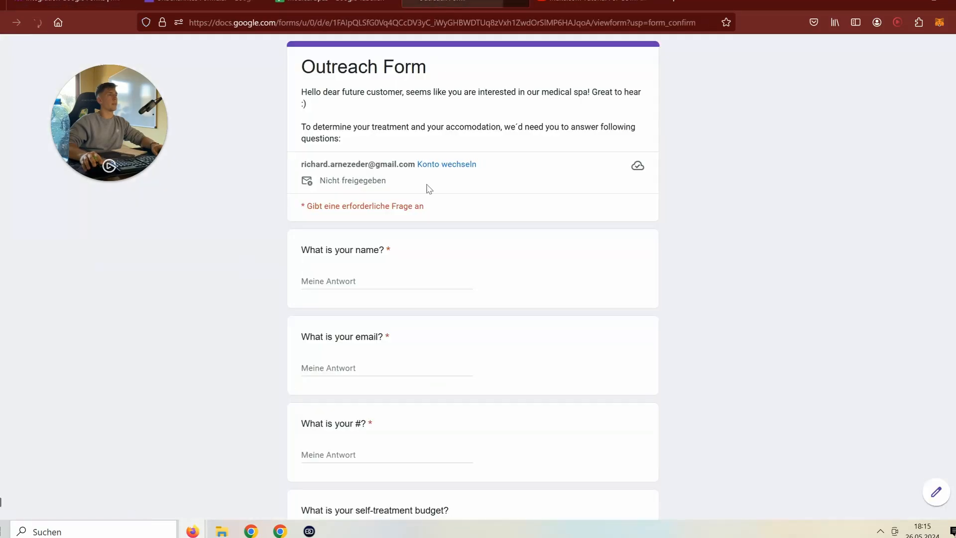
- Enter the respondent's name, e-mail and filler number, choose the 2k budget, and submit
{"action": "type", "text": "Arno"}
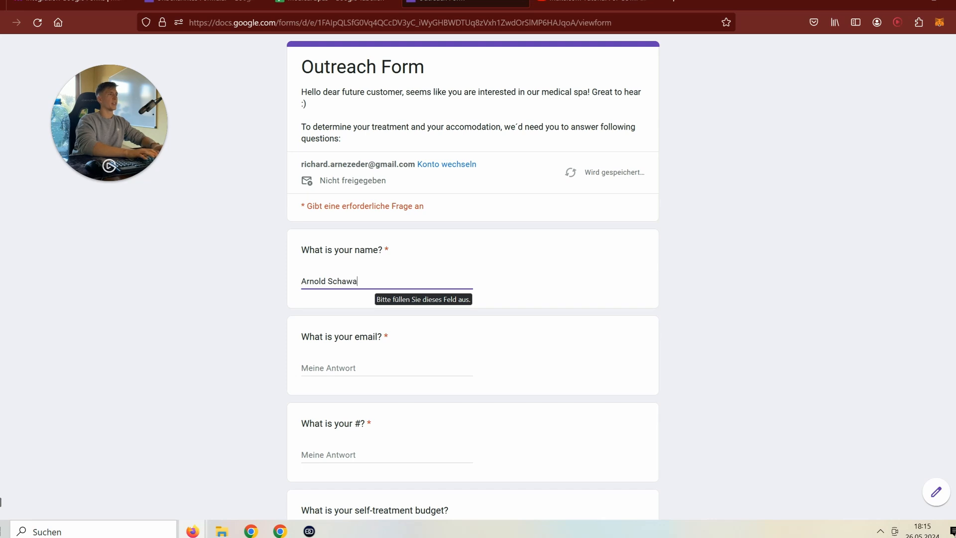
{"action": "type", "text": "ld Schwarzenegg"}
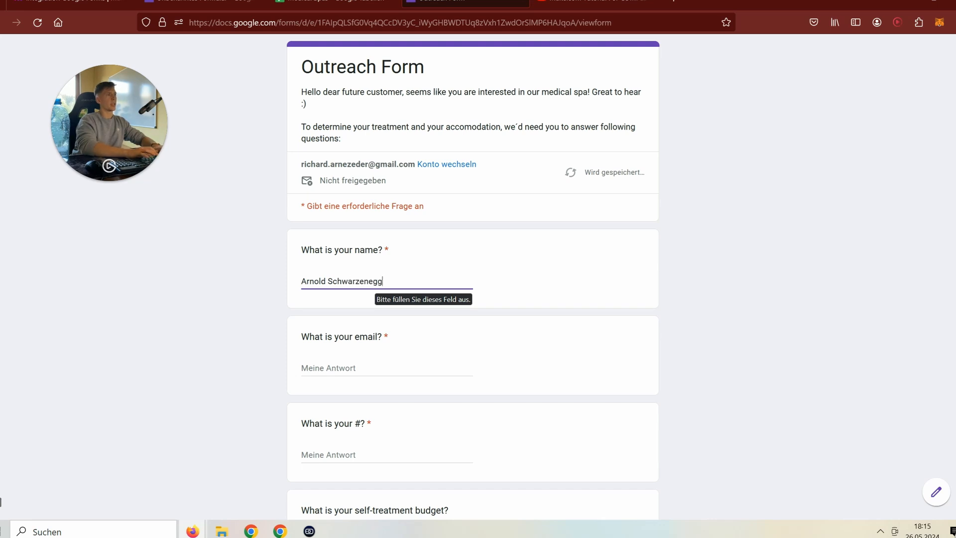
{"action": "type", "text": "er"}
{"action": "left_click", "coordinate": [387, 362]}
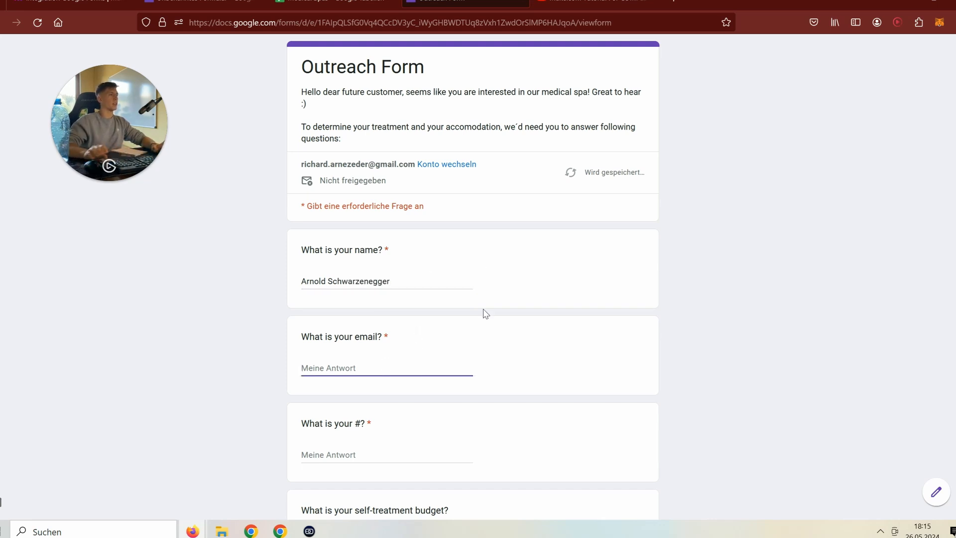
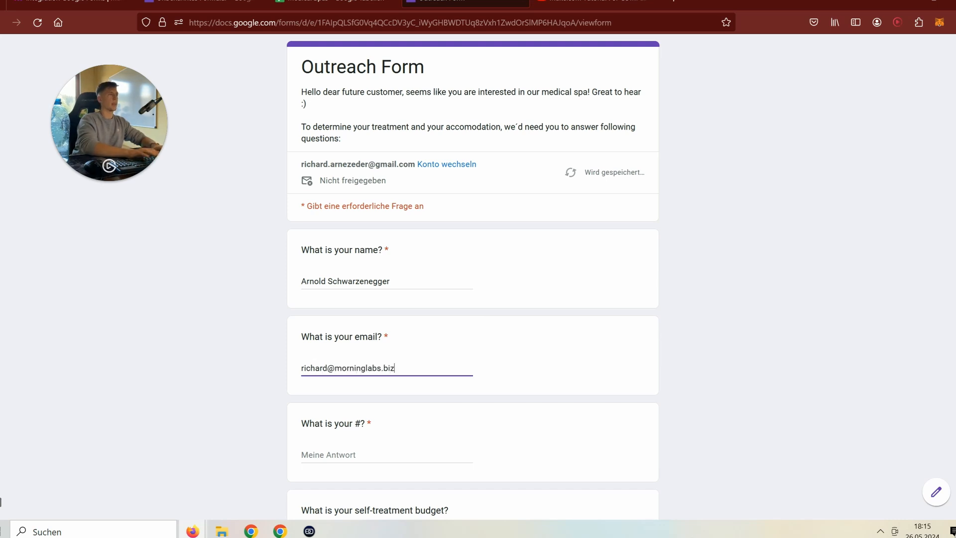
{"action": "scroll", "coordinate": [479, 435], "scroll_direction": "down", "scroll_amount": 3}
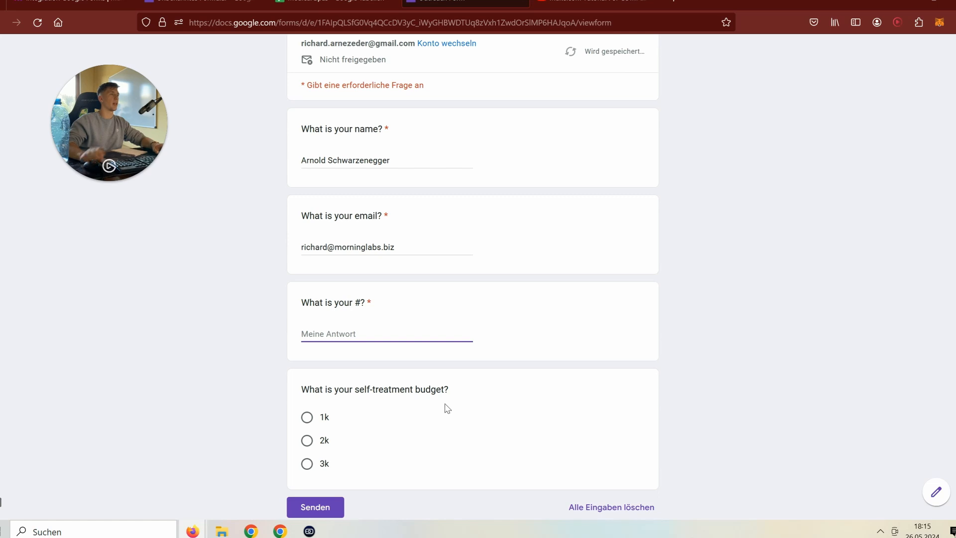
{"action": "type", "text": "aldspiasnd"}
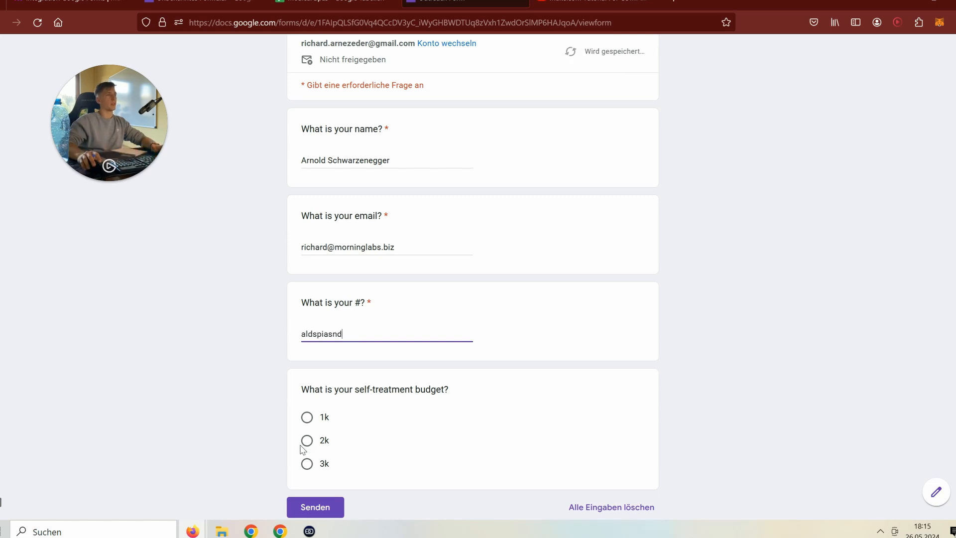
{"action": "left_click", "coordinate": [307, 440]}
{"action": "scroll", "coordinate": [319, 508], "scroll_direction": "down", "scroll_amount": 3}
{"action": "left_click", "coordinate": [322, 420]}
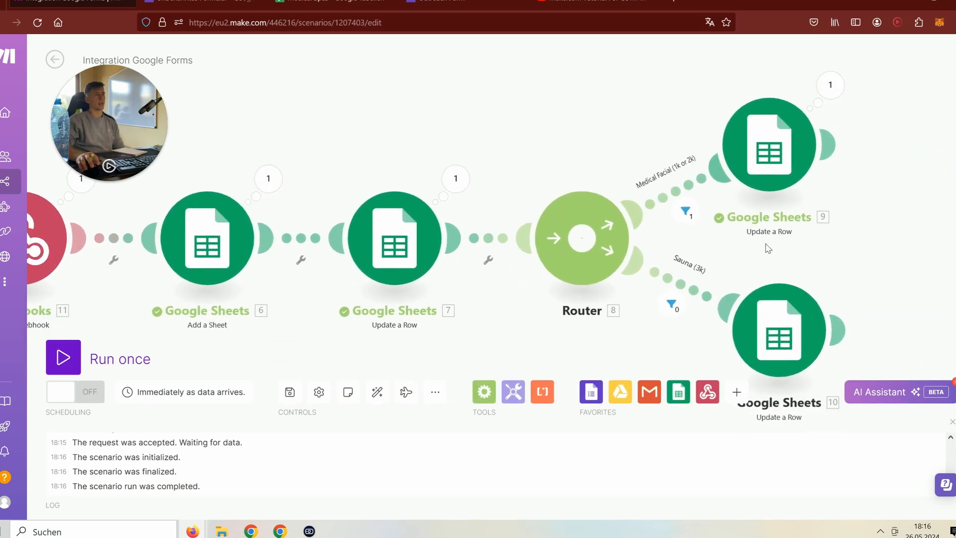
- Check the Medical Facial filter matched, then view the new respondent's sheet in Medical Spas
{"action": "left_click", "coordinate": [684, 210]}
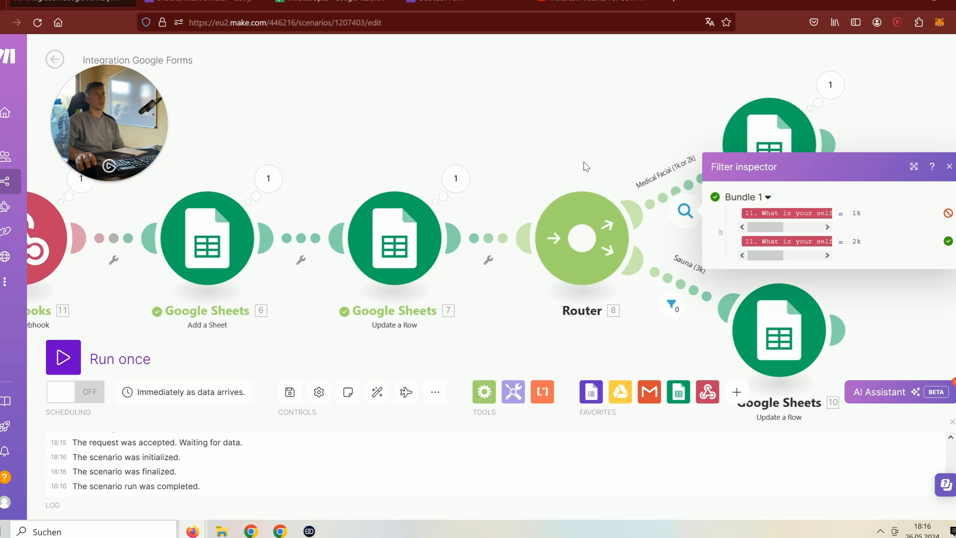
{"action": "left_click", "coordinate": [369, 4]}
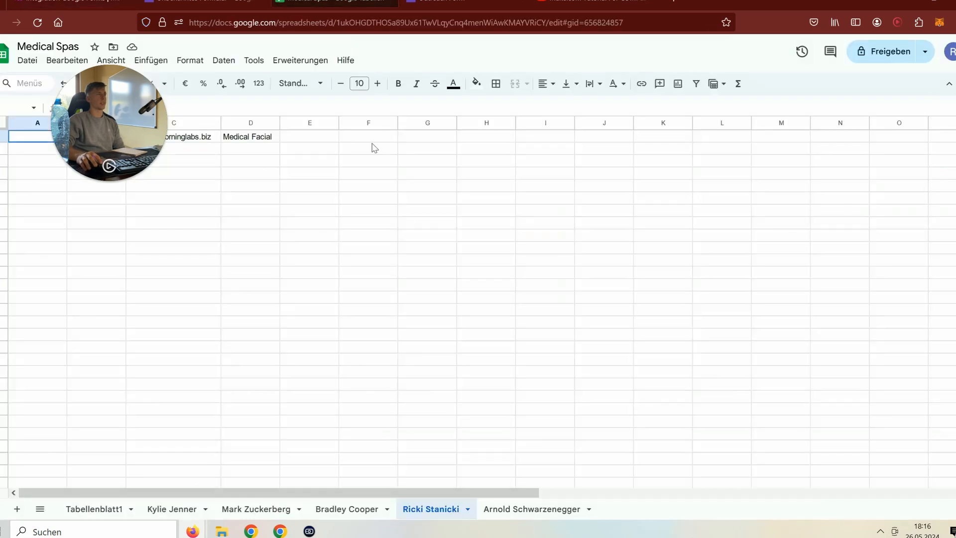
{"action": "left_click", "coordinate": [518, 509]}
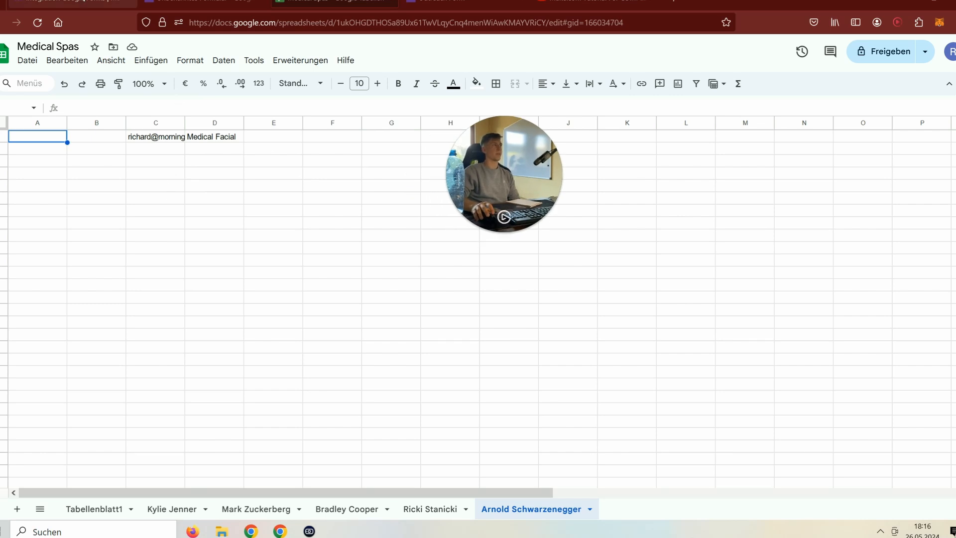
{"action": "left_click", "coordinate": [82, 1]}
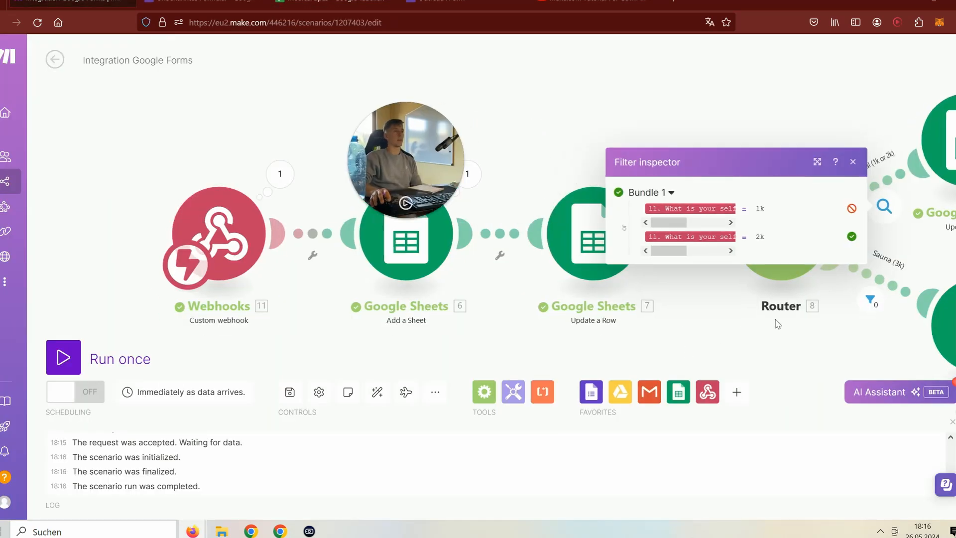
{"action": "left_click_drag", "start_coordinate": [515, 342], "coordinate": [207, 324]}
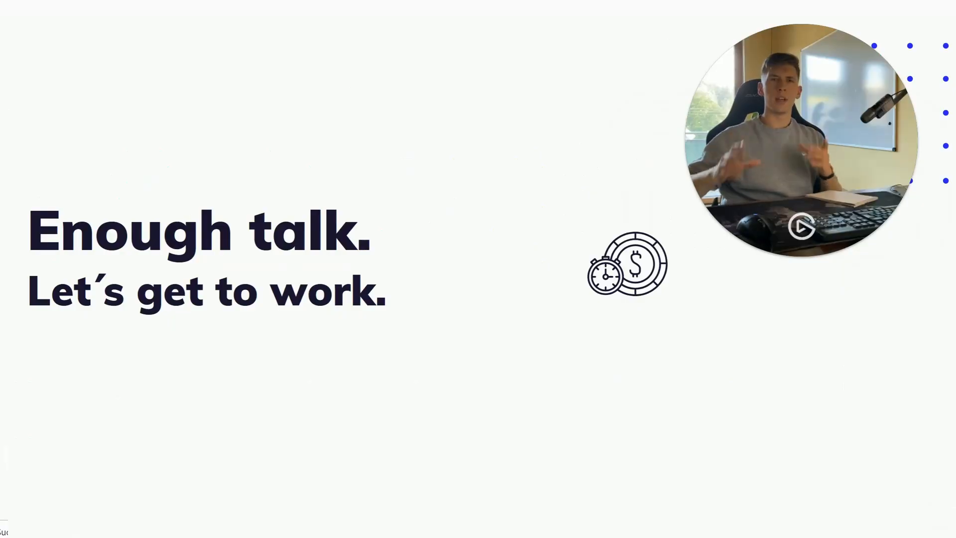